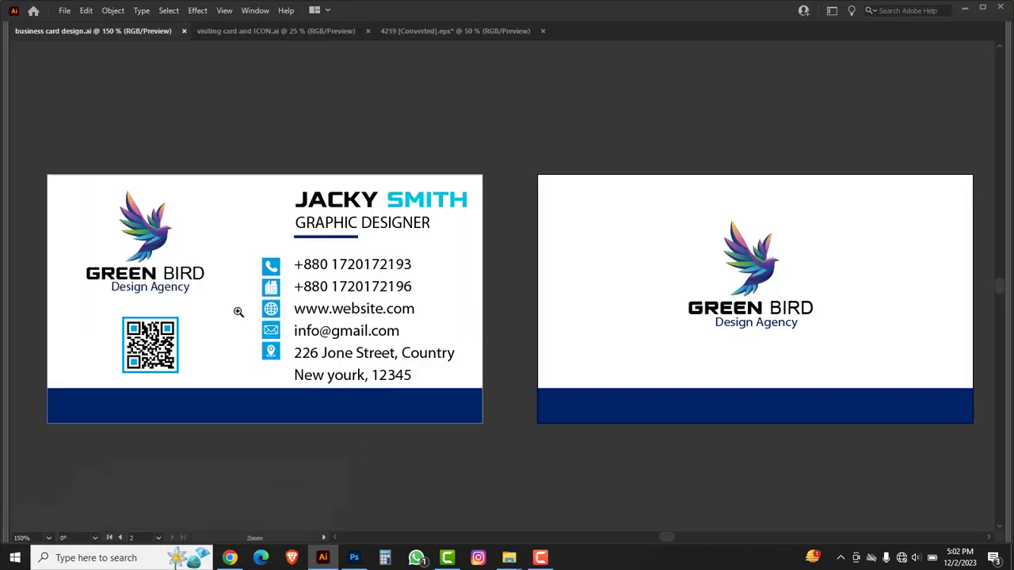
Step: Review the finished card design and its Photoshop mockup, then close all open documents
key(ctrl+equal)
drag(710, 332, 275, 347)
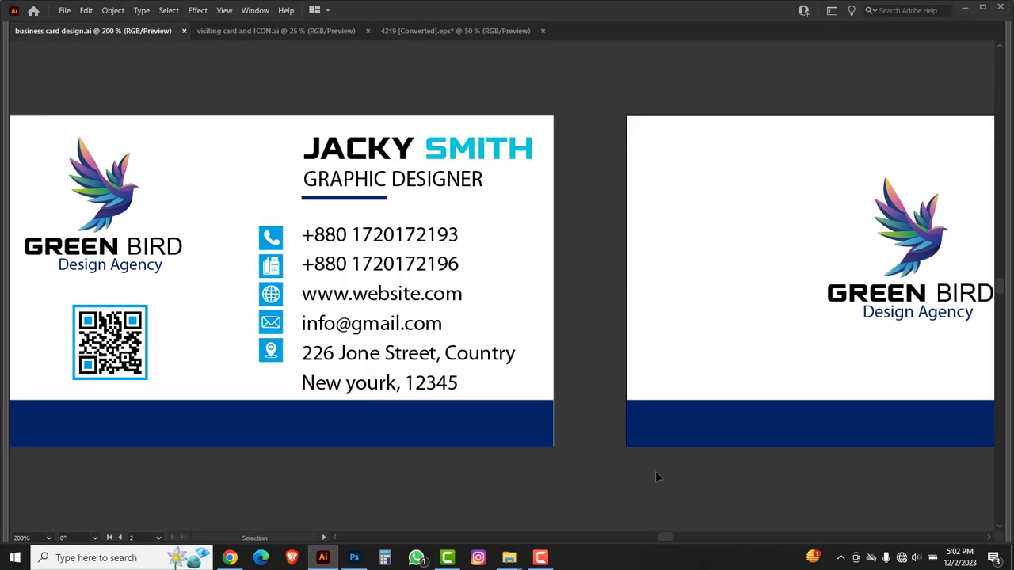
mouse_move(621, 471)
mouse_down()
mouse_move(473, 470)
mouse_move(557, 464)
mouse_up()
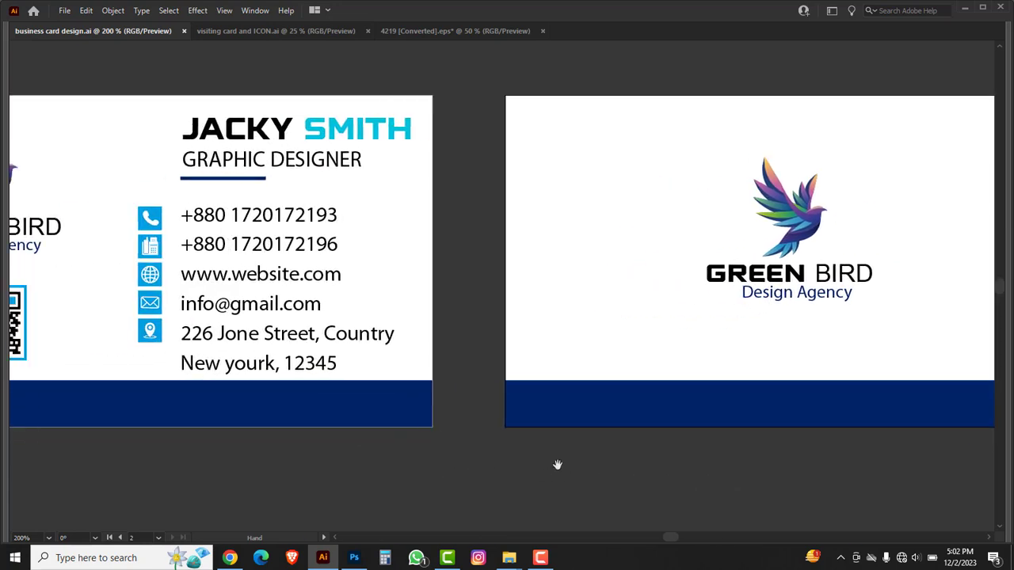
drag(396, 472, 525, 469)
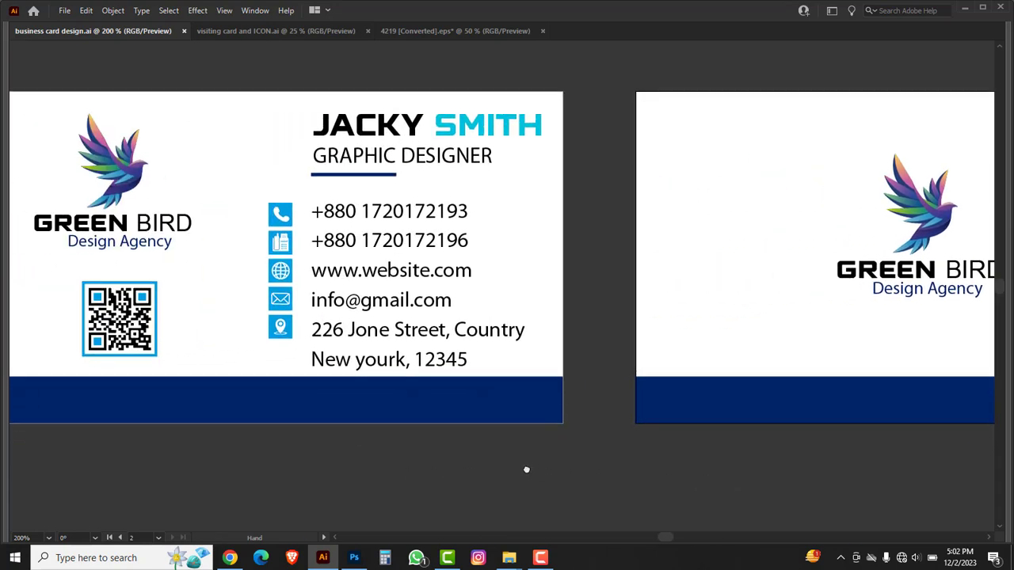
click(355, 558)
ctrl+click(448, 335)
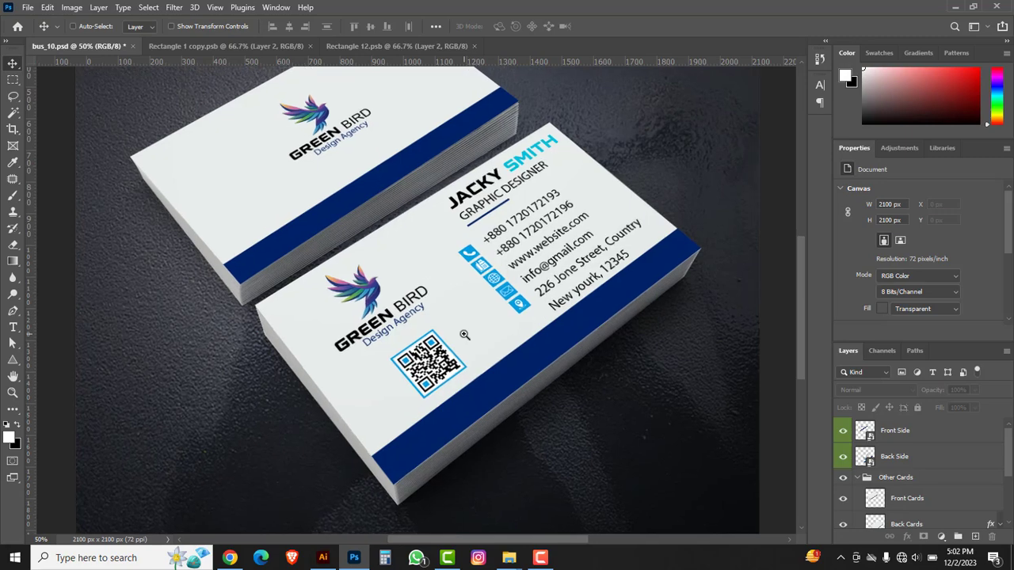
ctrl+click(463, 333)
ctrl+click(501, 316)
key(Tab)
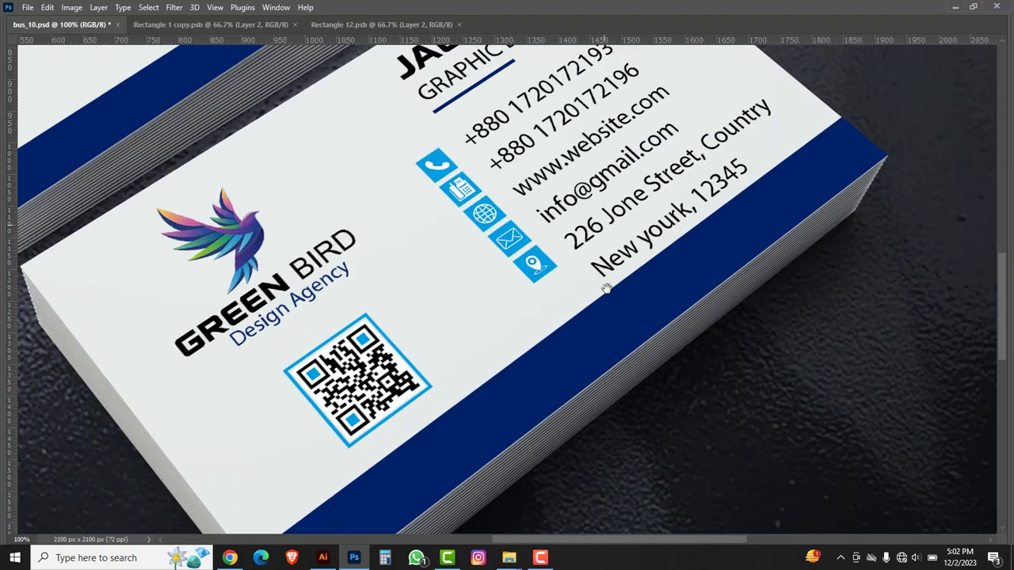
mouse_move(589, 265)
mouse_down()
mouse_move(602, 396)
mouse_move(338, 384)
mouse_move(427, 259)
mouse_move(487, 385)
mouse_up()
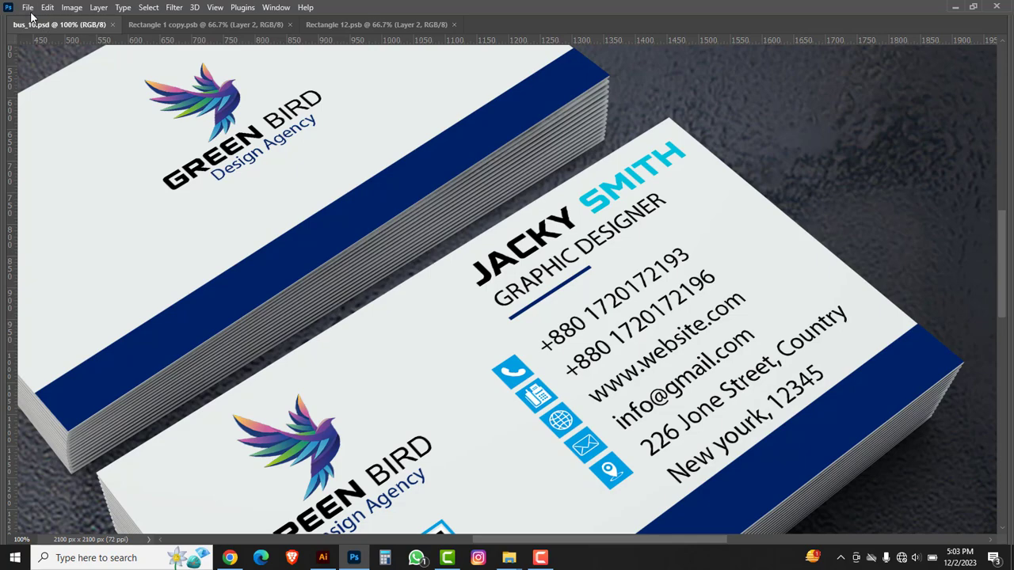
click(28, 8)
click(46, 111)
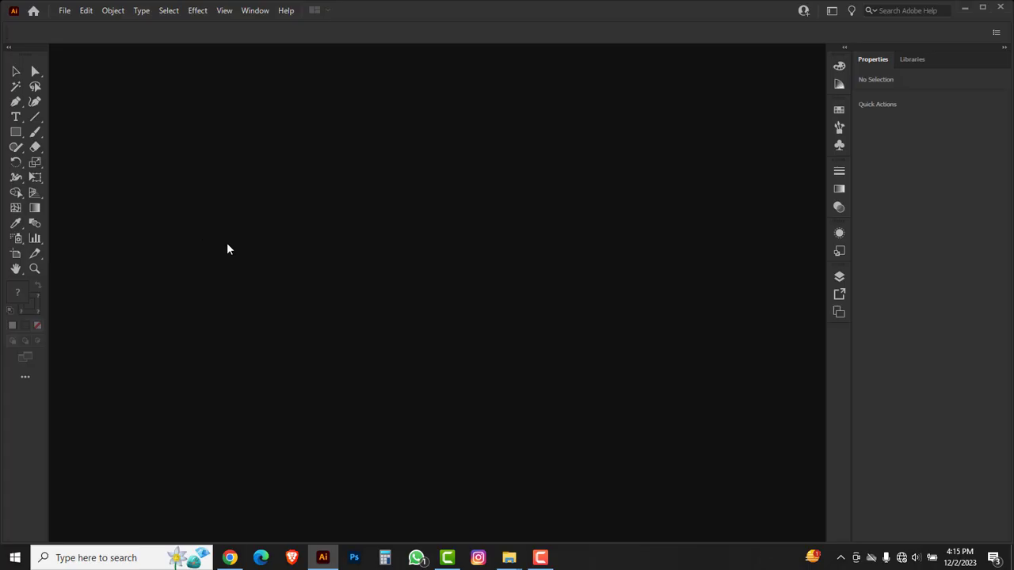
Step: Start a new Web-Large document in inches sized 3.5 × 2 in
click(64, 10)
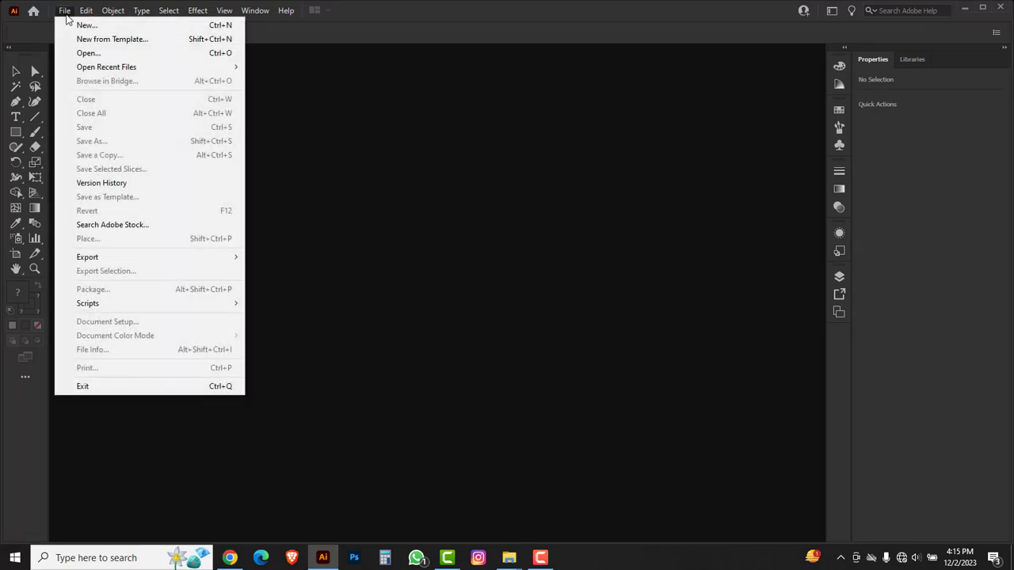
click(82, 23)
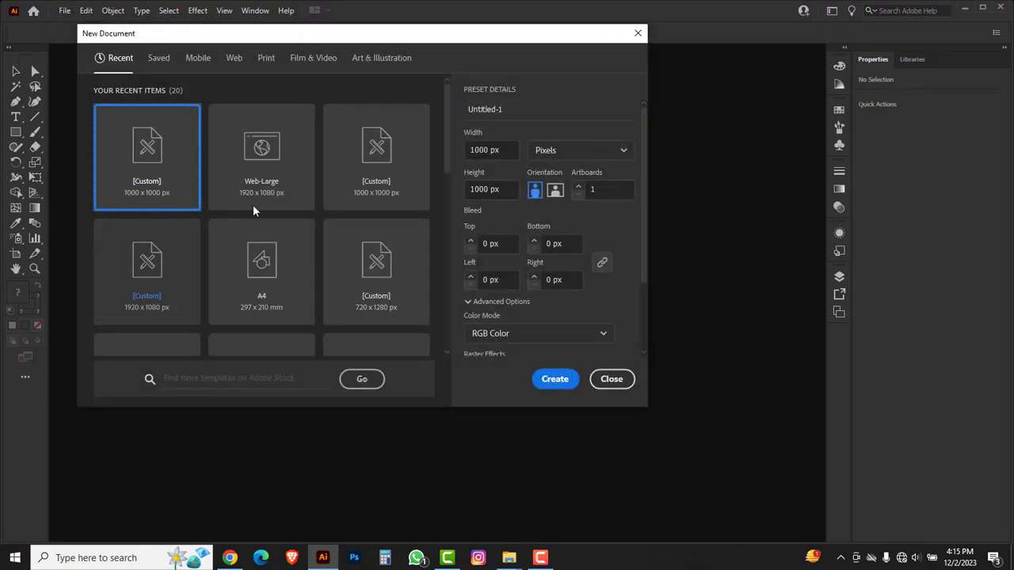
click(255, 159)
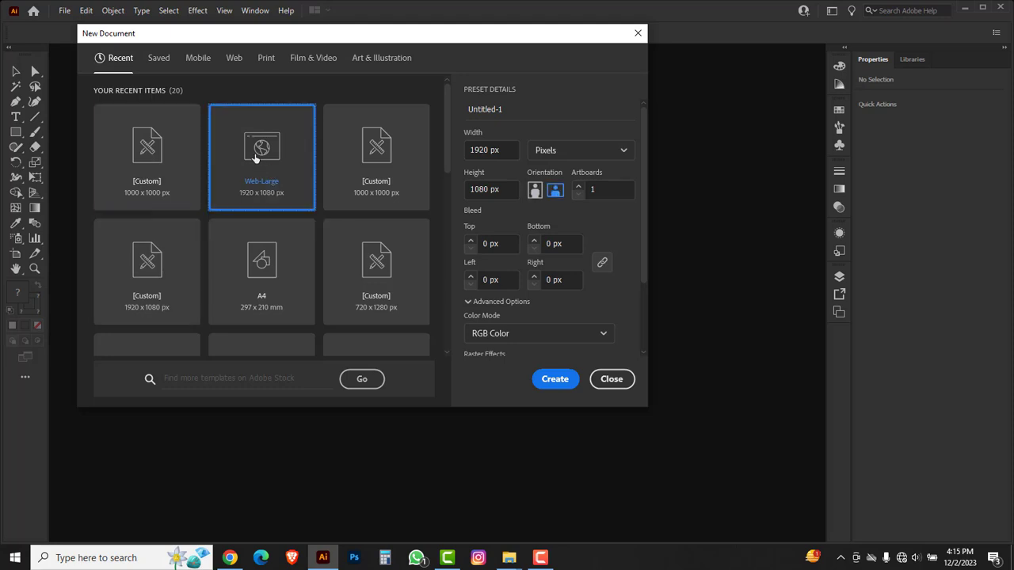
click(624, 152)
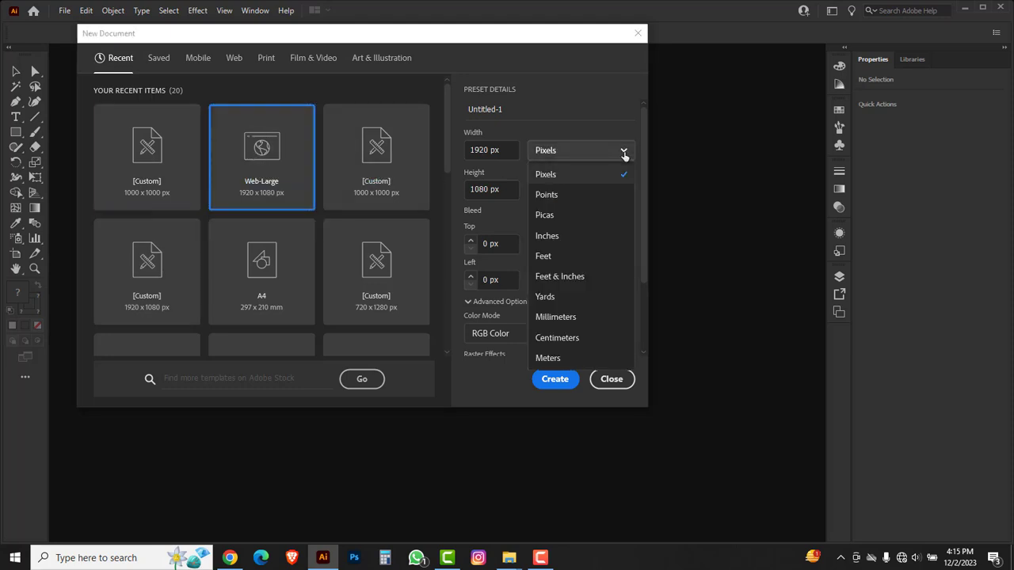
click(551, 238)
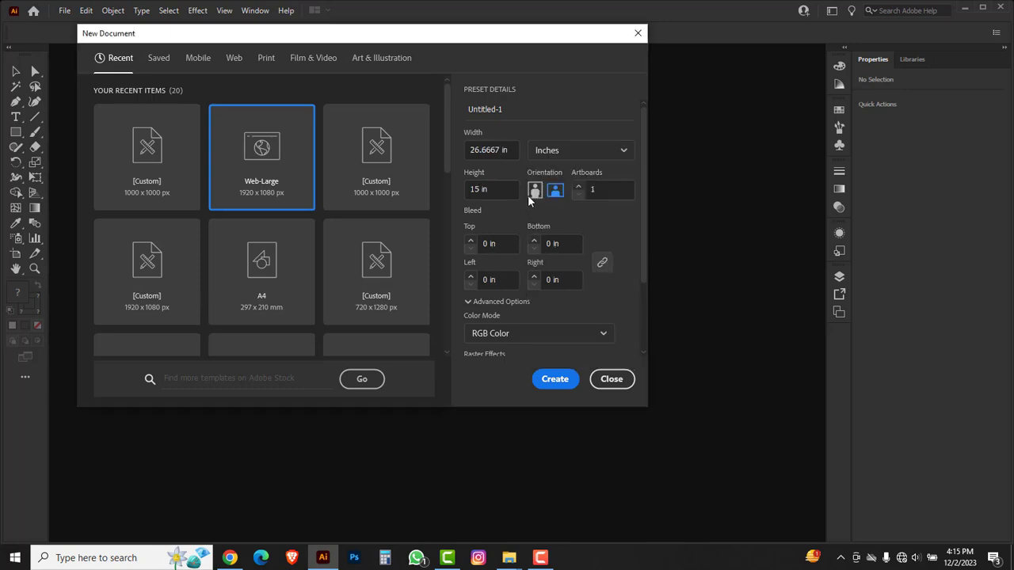
click(507, 149)
key(BackSpace)
key(BackSpace)
key(BackSpace)
key(Tab)
key(Tab)
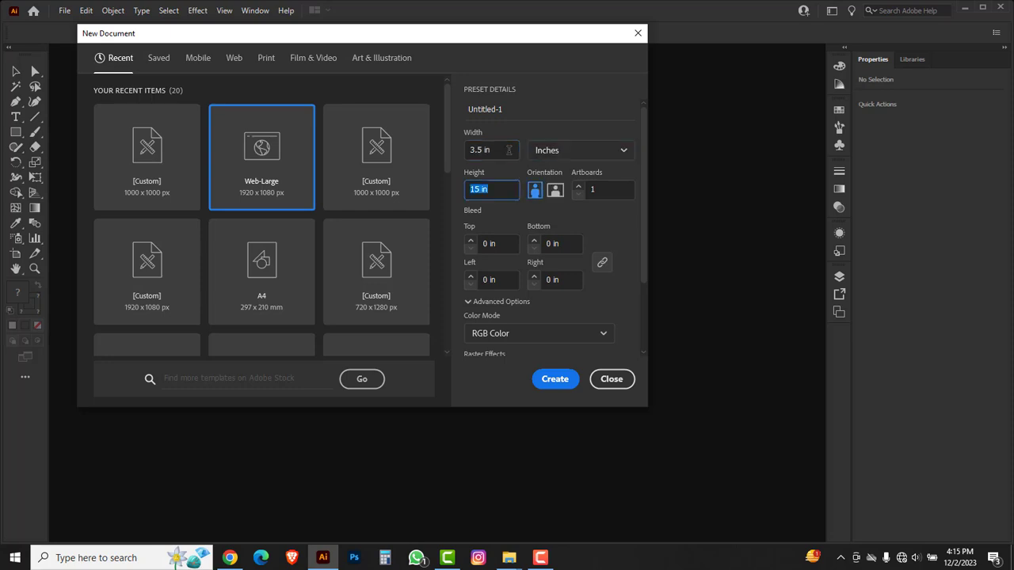
text(2)
Step: Add 0.125 in bleed and High (300 ppi) raster effects, then create the document
click(470, 244)
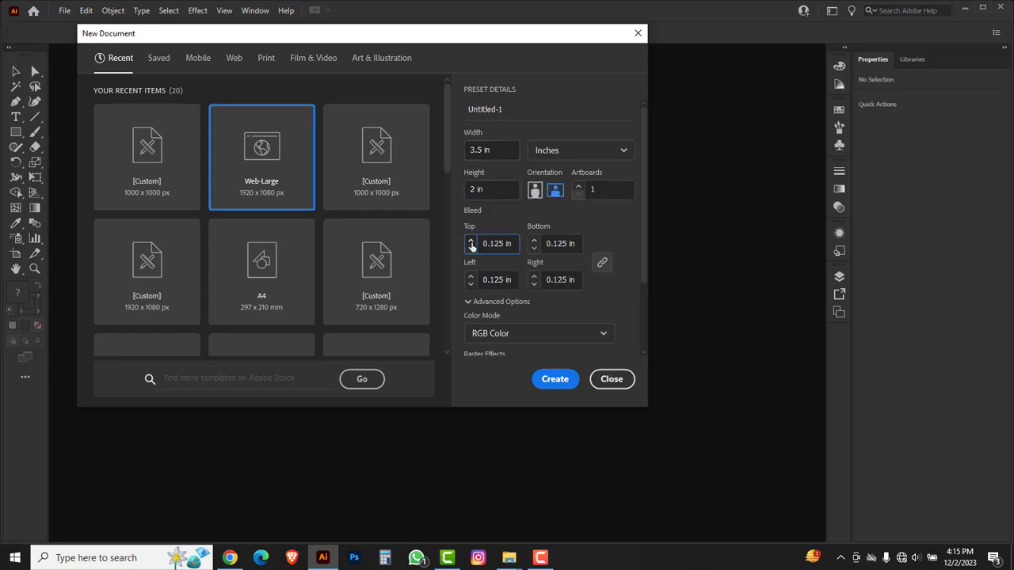
click(473, 302)
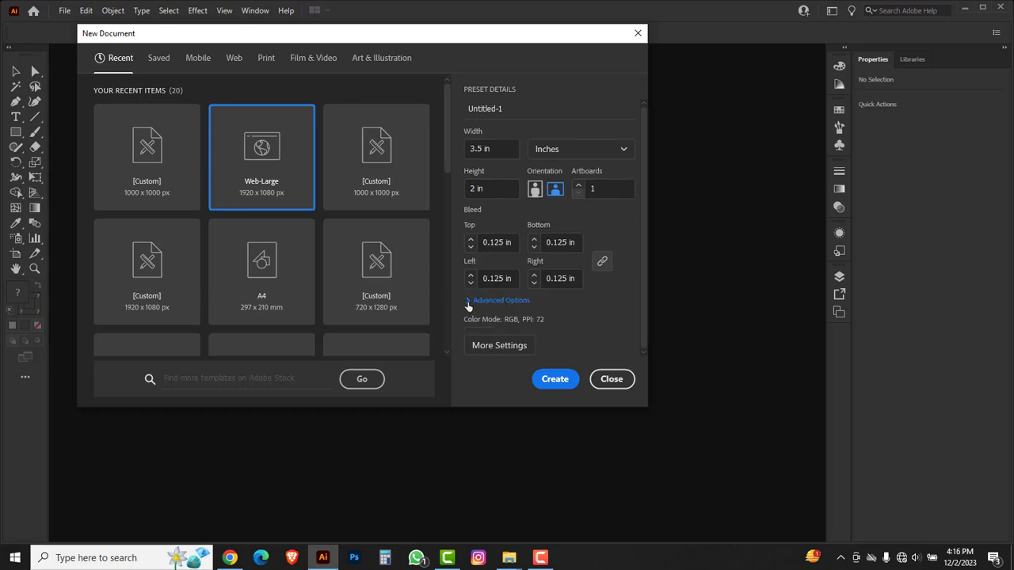
click(467, 303)
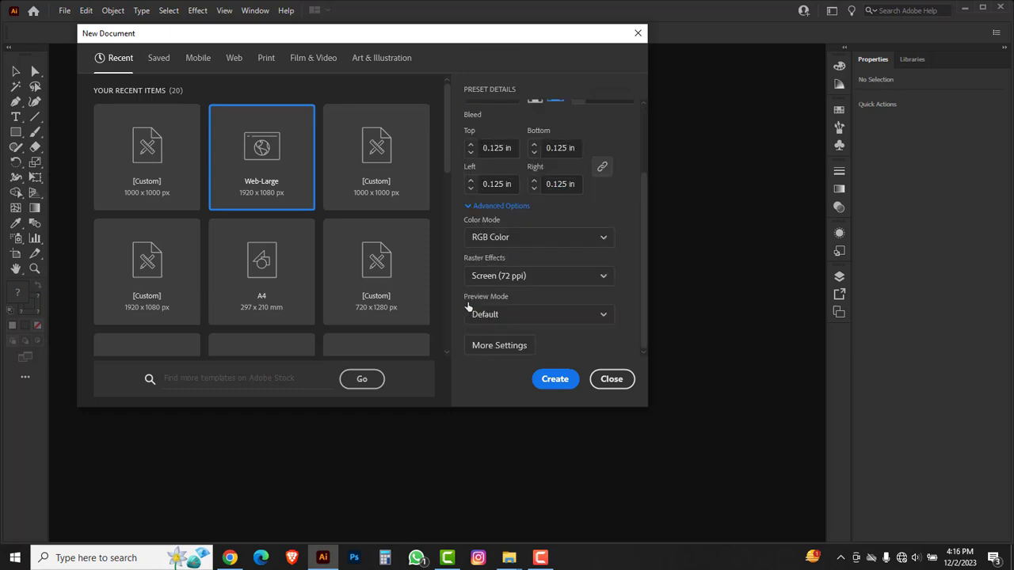
click(603, 276)
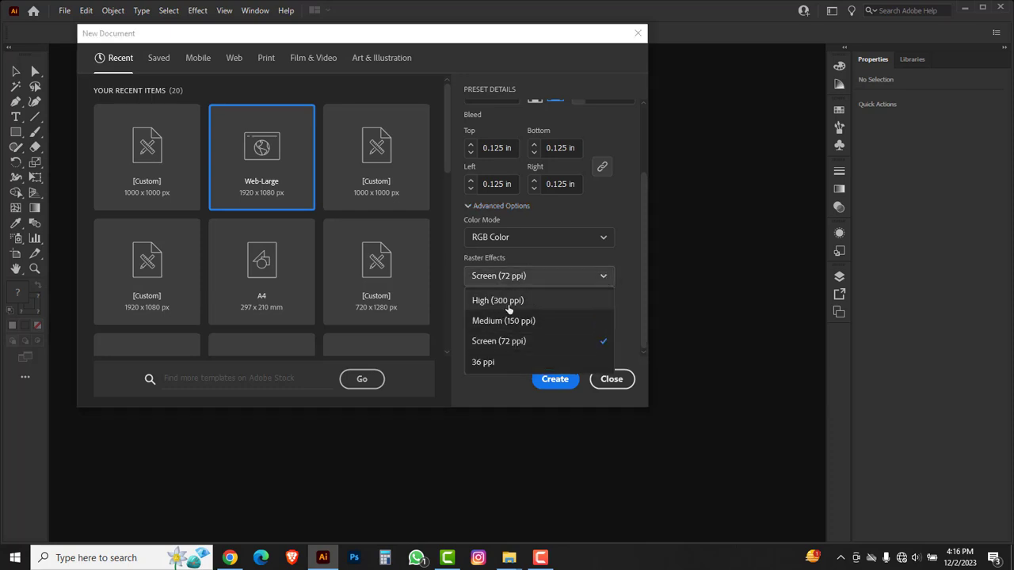
click(509, 302)
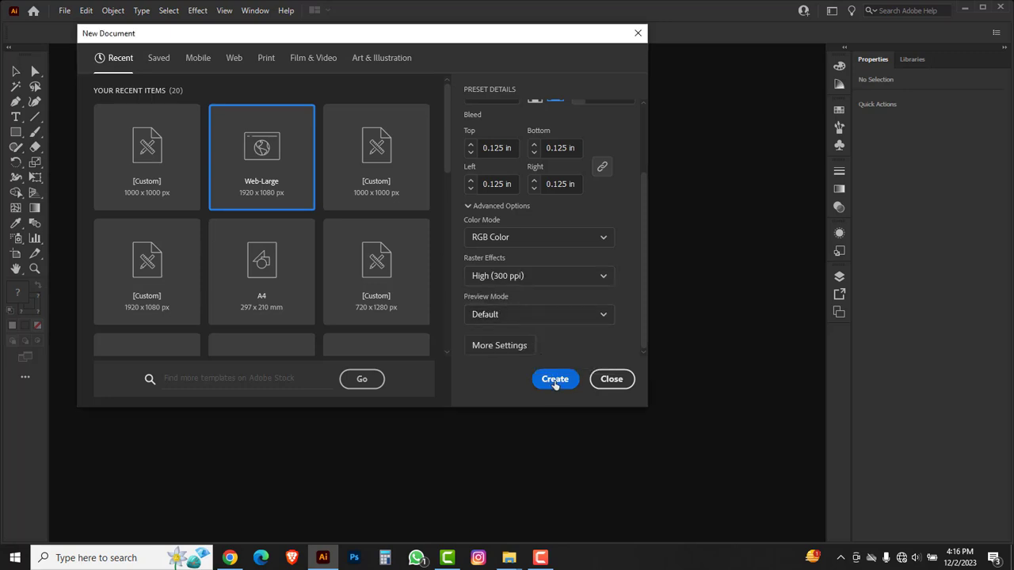
click(554, 381)
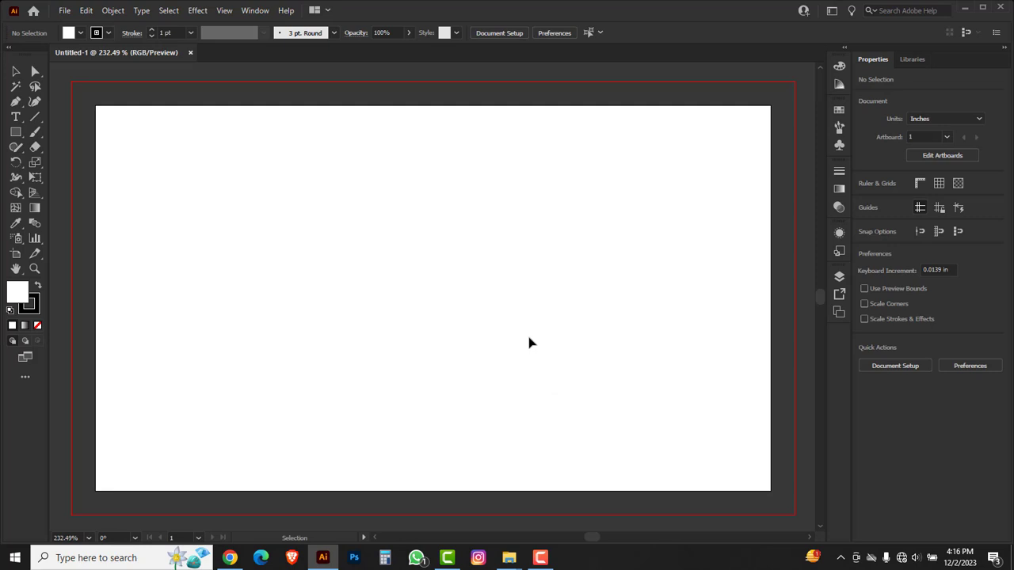
Step: Zoom out and draw an exact 3.5 × 2 in rectangle on the artboard
key(z)
alt+click(454, 304)
alt+click(454, 304)
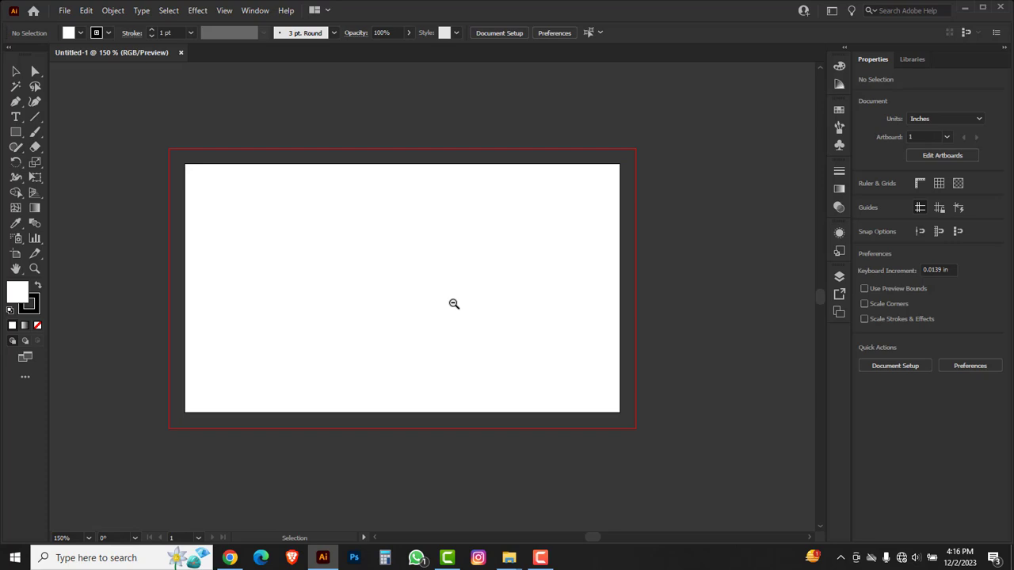
click(19, 135)
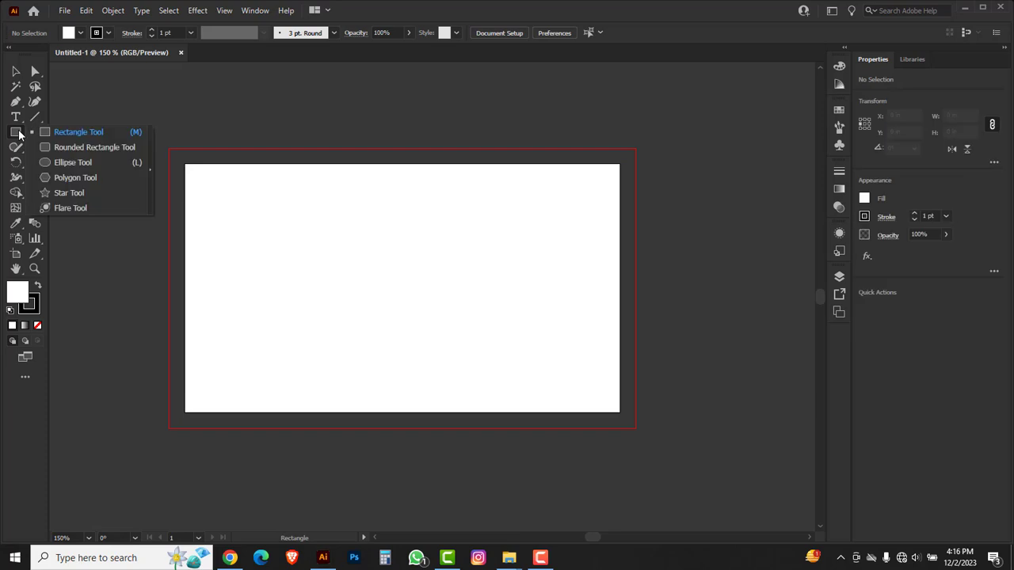
click(62, 132)
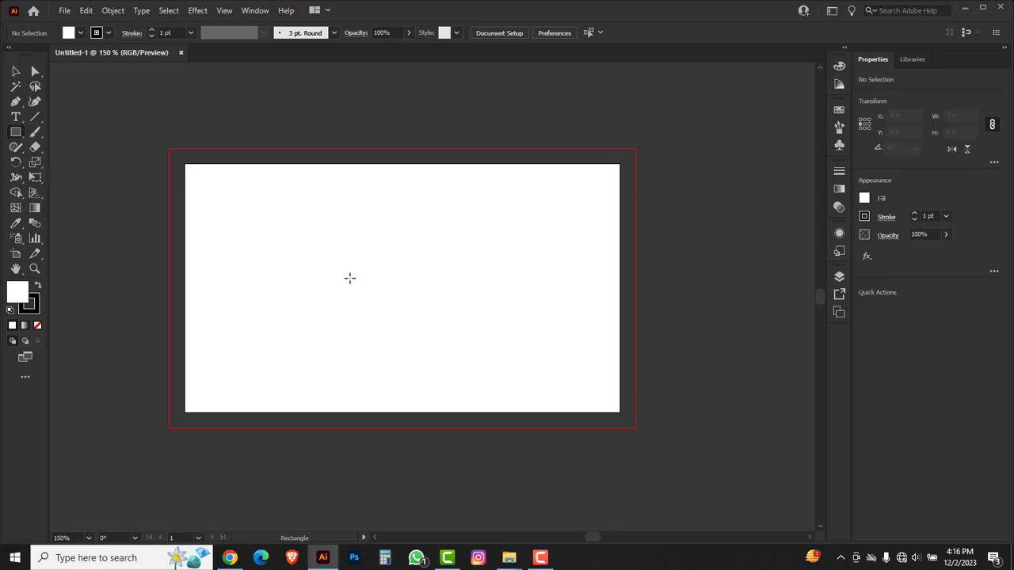
click(350, 278)
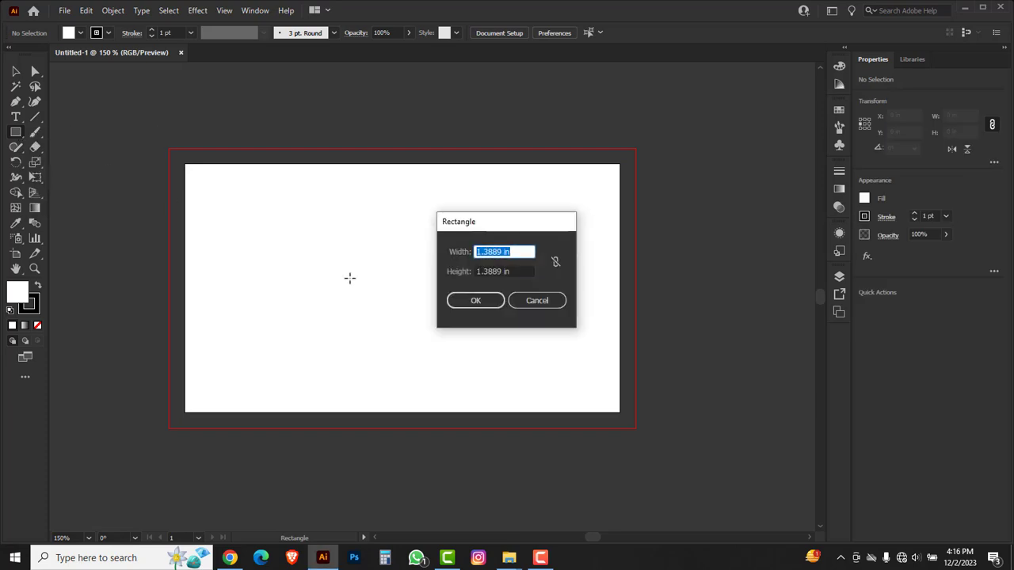
text(3.5)
key(Tab)
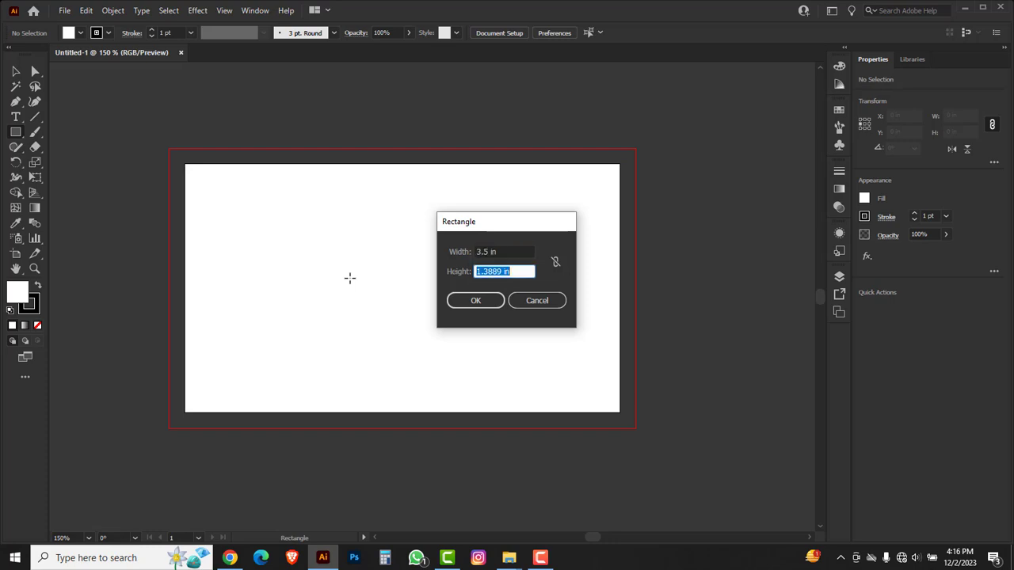
text(2)
click(467, 300)
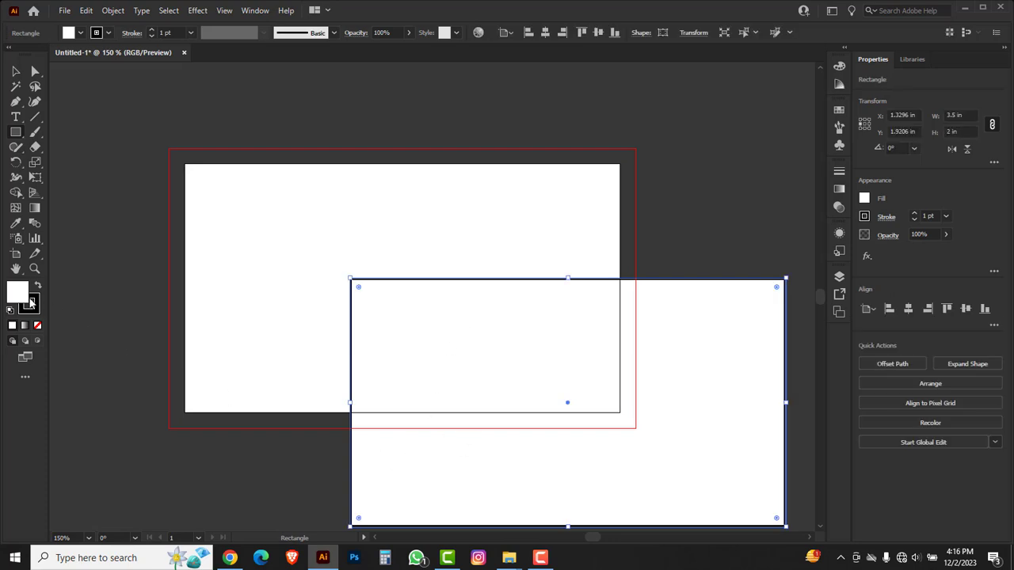
Step: Set the rectangle's fill to None and align it left and vertically centred
click(36, 326)
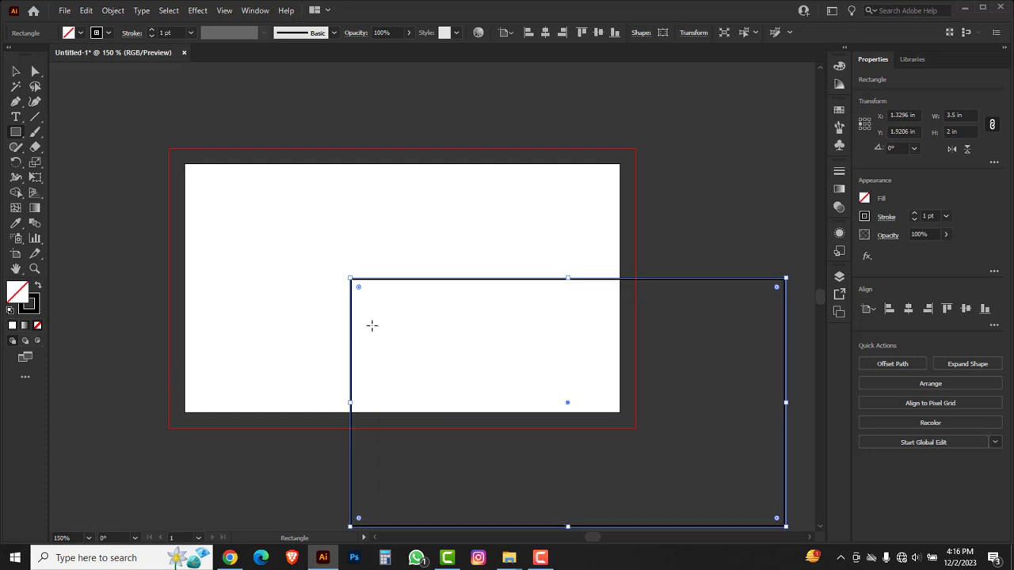
click(528, 33)
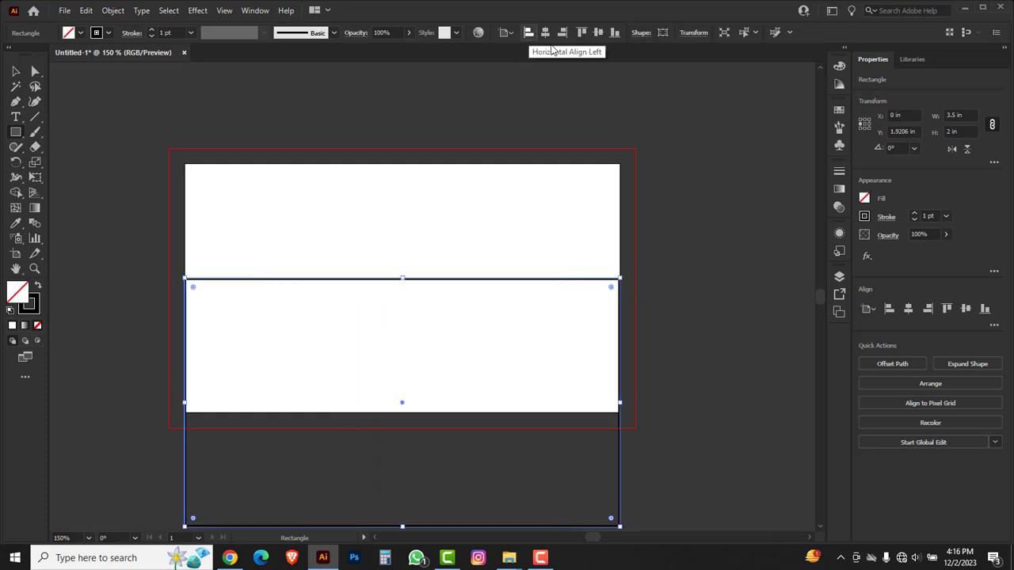
click(598, 33)
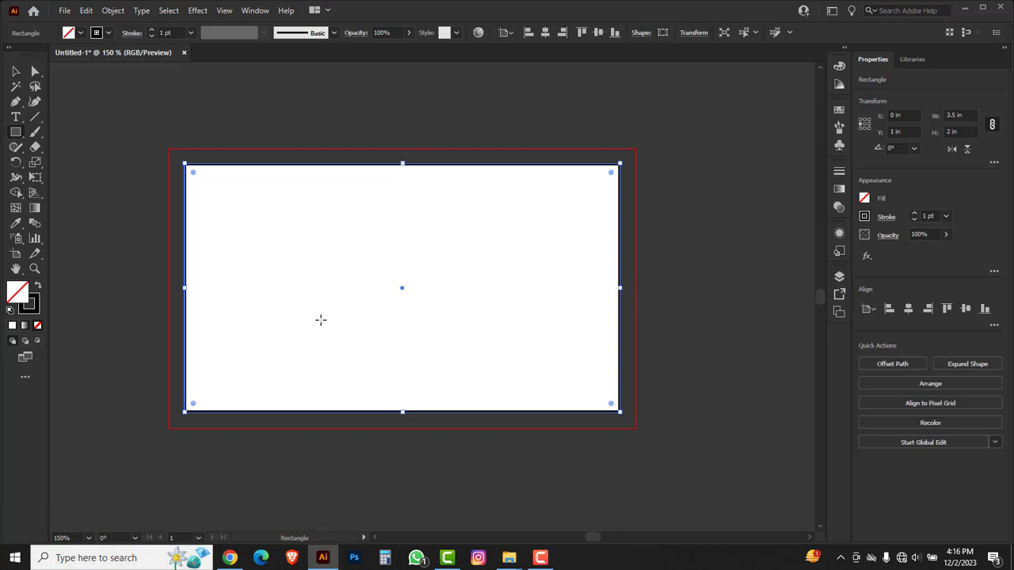
click(111, 10)
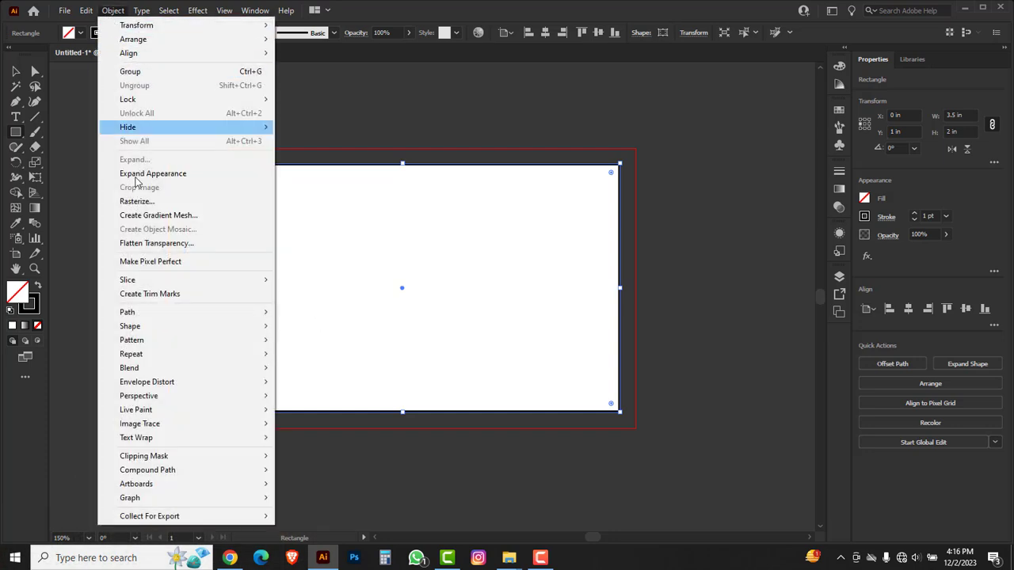
mouse_move(128, 312)
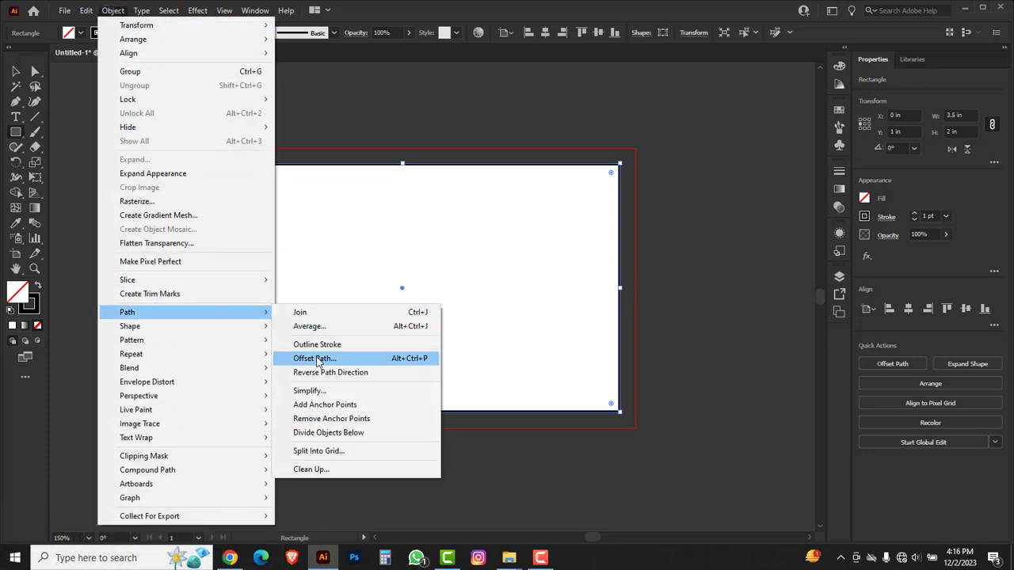
Step: Offset the card rectangle by -0.125 in and turn the inset copy into a guide
click(353, 357)
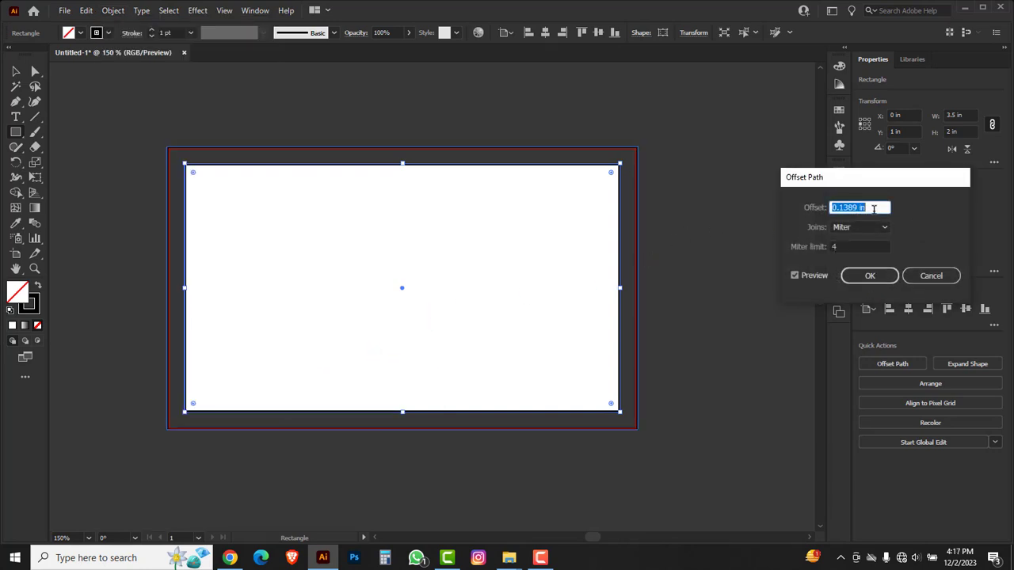
text(-0.125)
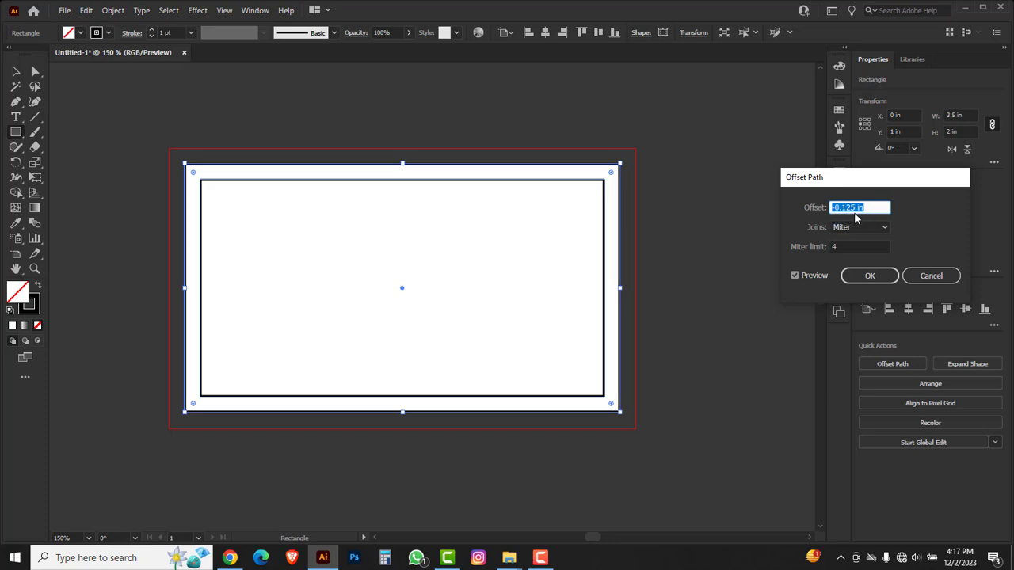
click(869, 276)
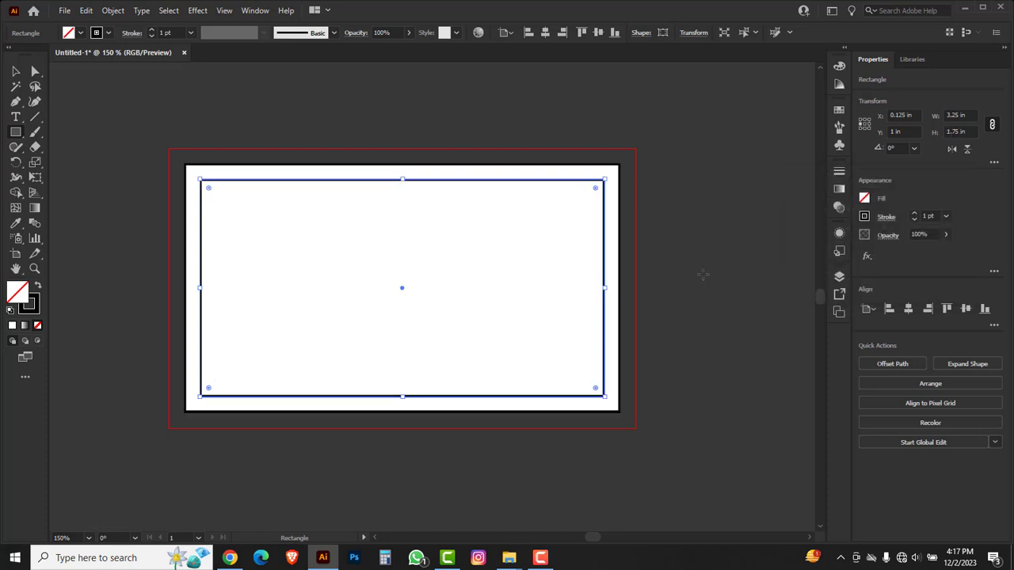
key(ctrl+5)
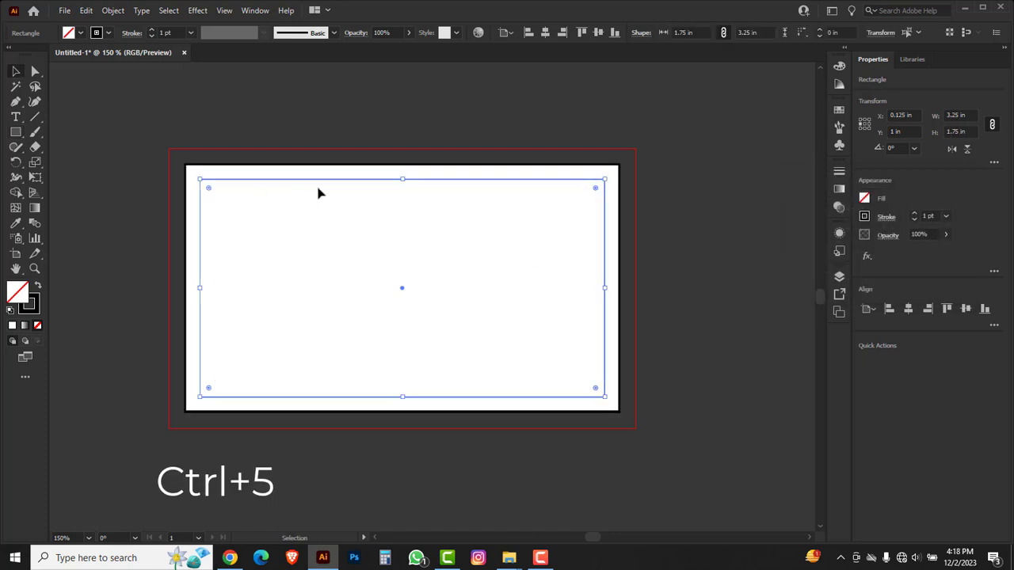
Step: Lock the full-size card rectangle in place
click(253, 165)
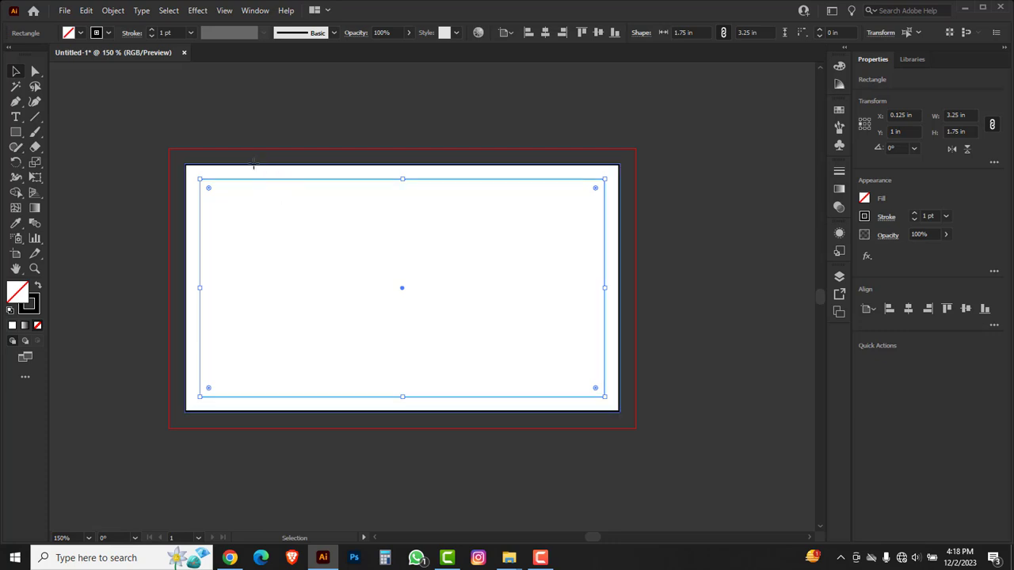
key(ctrl+alt+5)
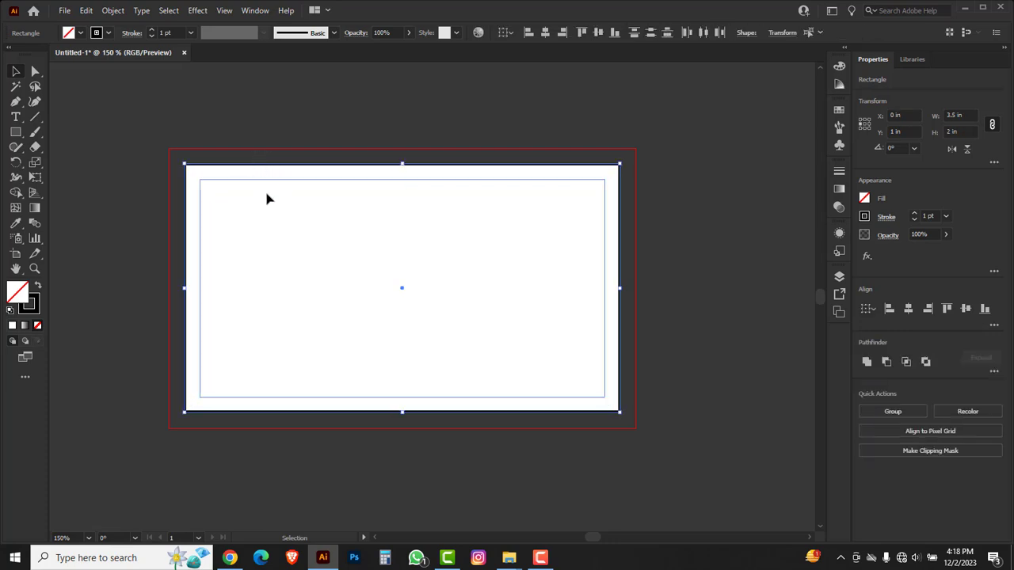
click(112, 12)
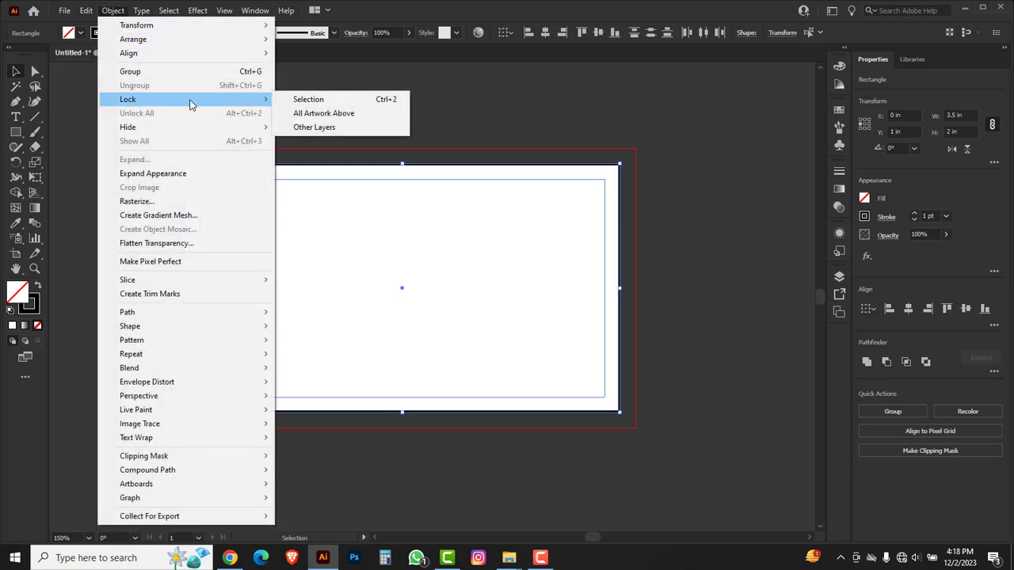
mouse_move(128, 99)
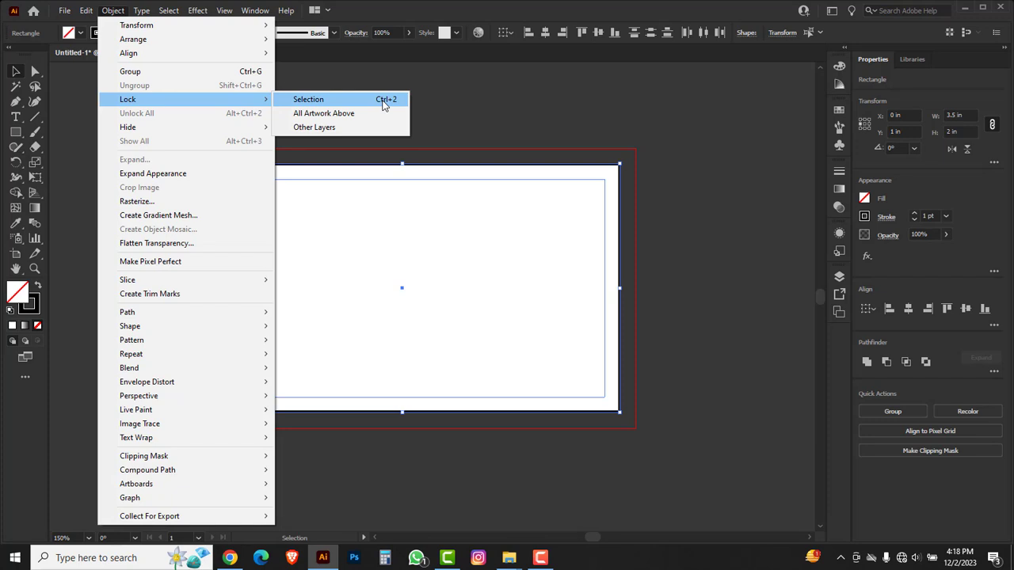
click(382, 103)
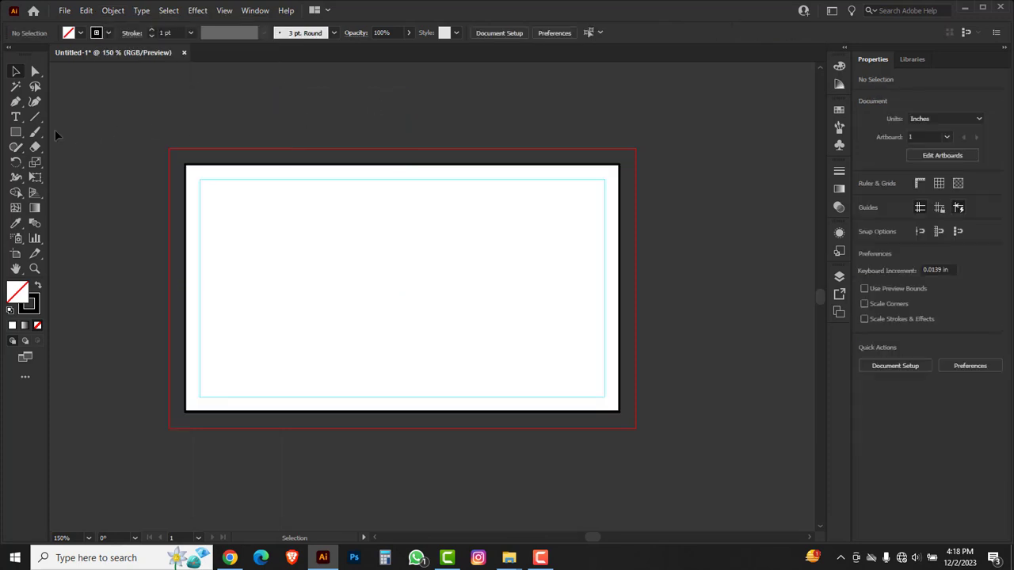
Step: Type the cardholder's name in capitals and move it toward the upper right
click(16, 120)
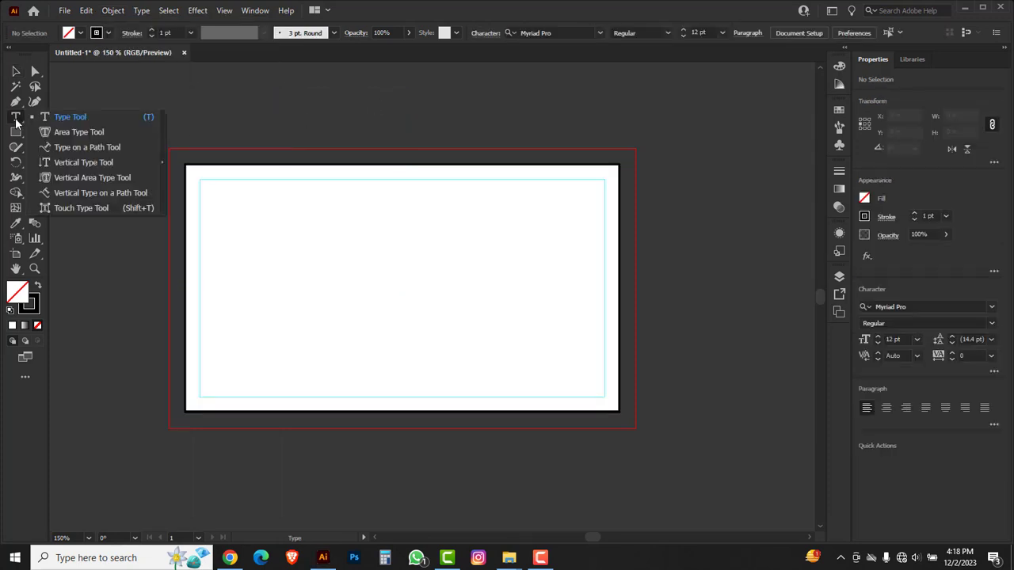
click(69, 121)
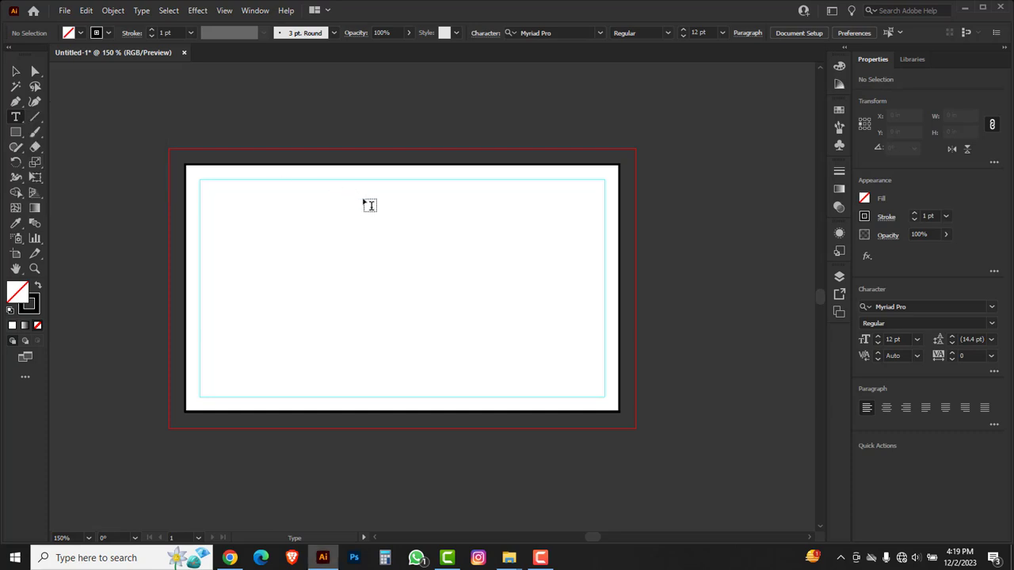
click(420, 224)
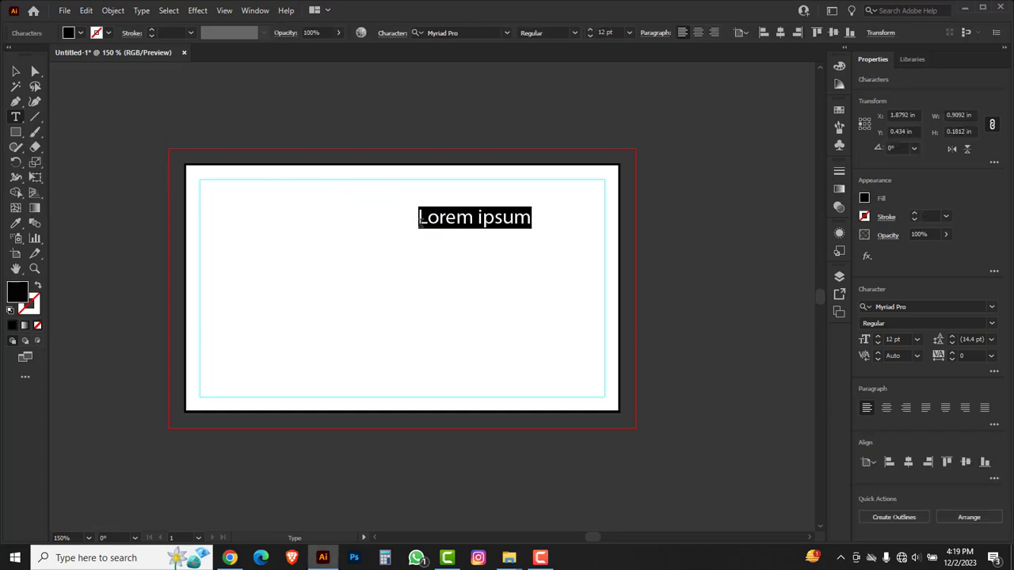
key(BackSpace)
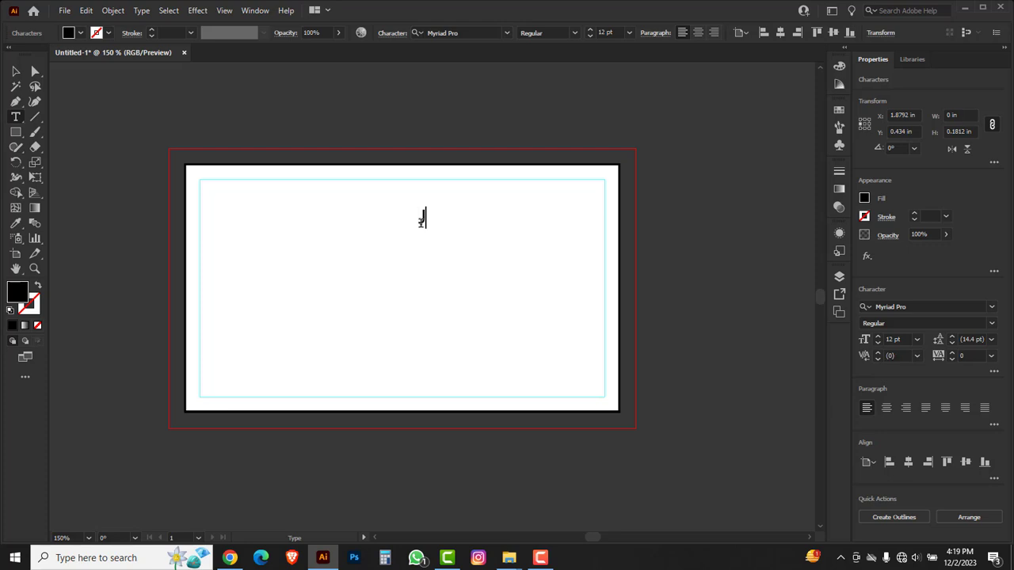
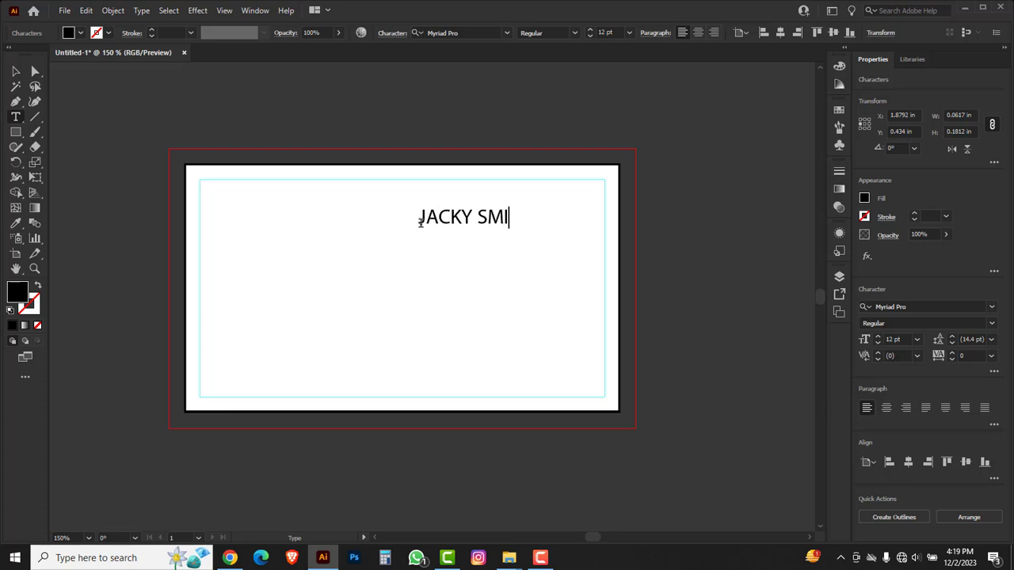
click(16, 71)
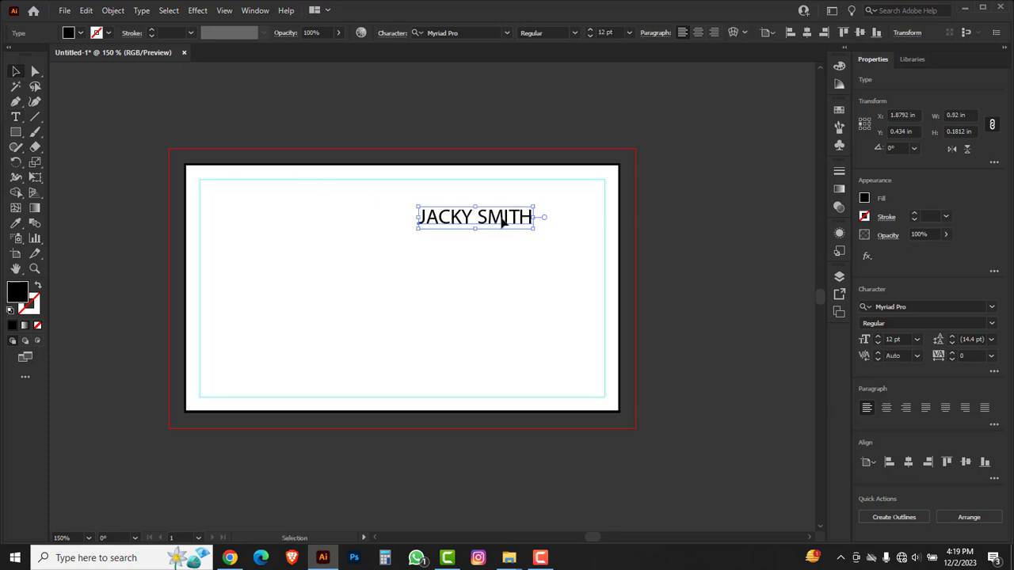
drag(501, 220, 516, 209)
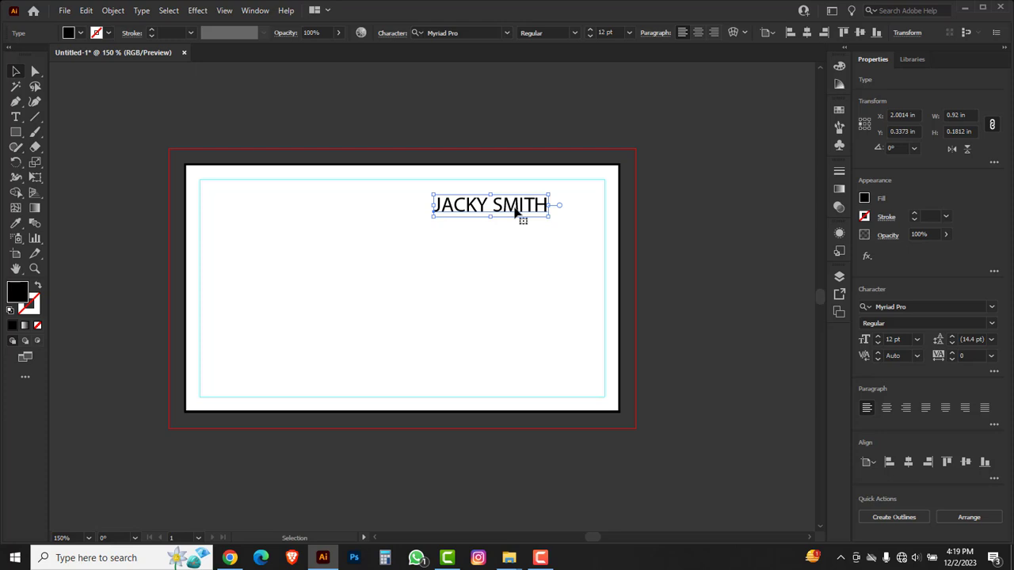
Step: Set the name in Armstrong Extrabold and Alt-drag a copy just below
click(992, 307)
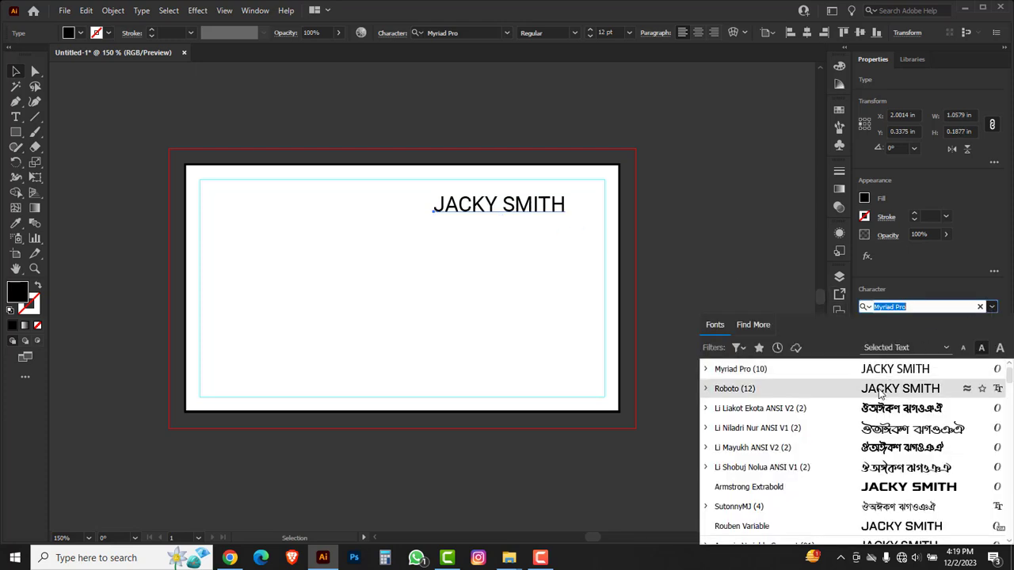
click(872, 486)
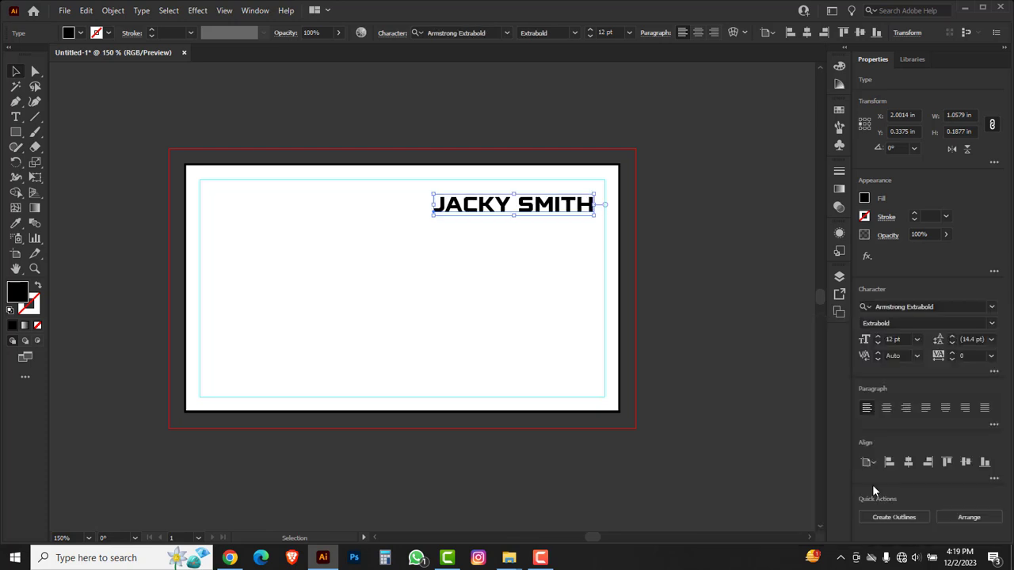
drag(532, 206, 531, 230)
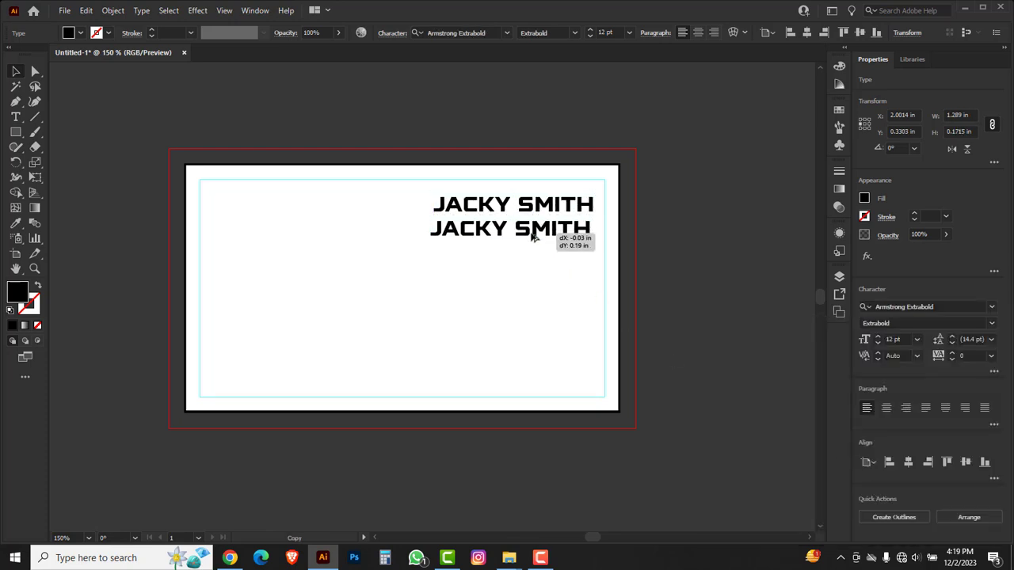
Step: Change the copied line to 'Graphic Designer', shrink it, and set Myriad Pro Regular
double_click(532, 236)
key(ctrl+a)
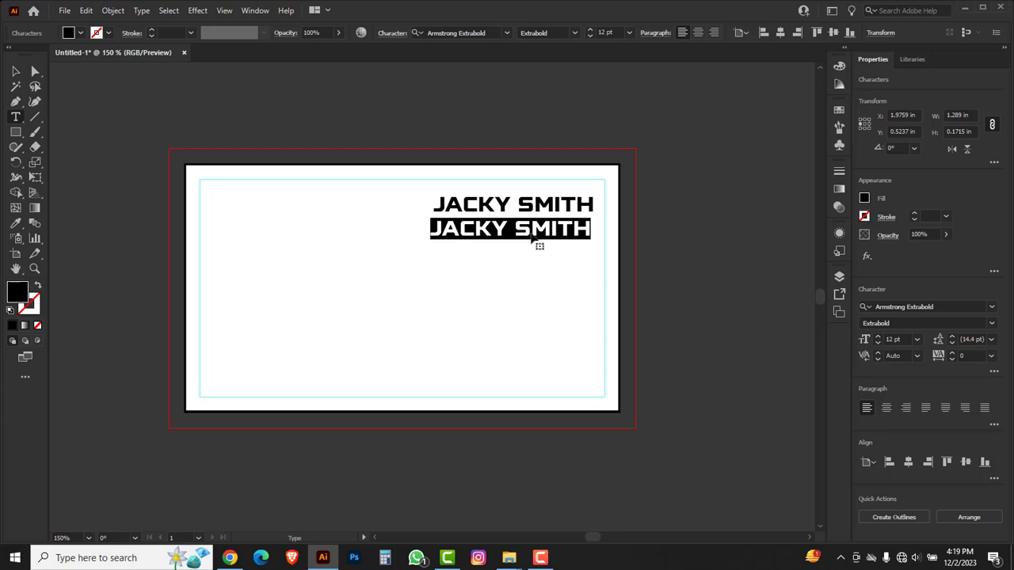
text(Graphic )
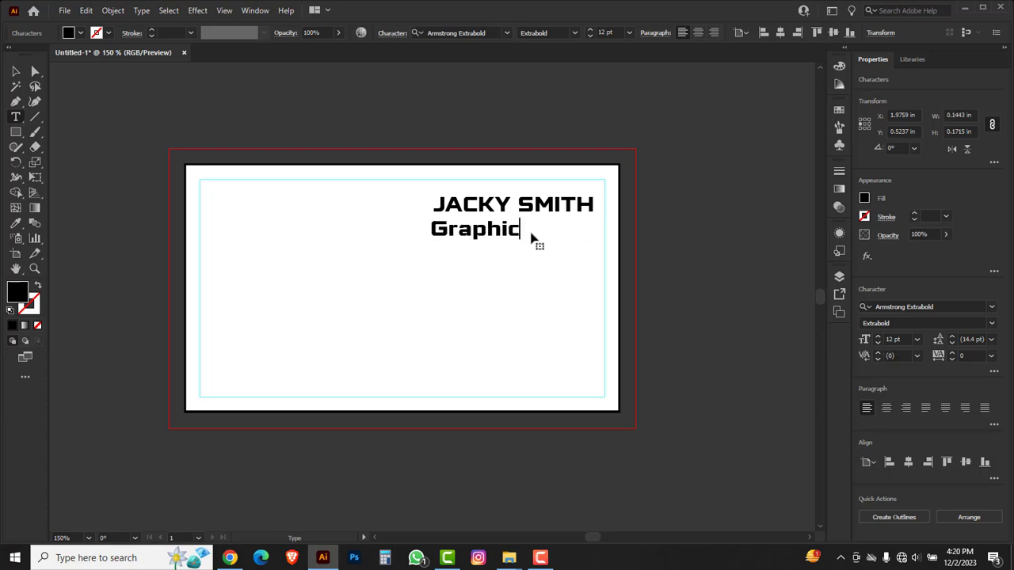
text(Designer)
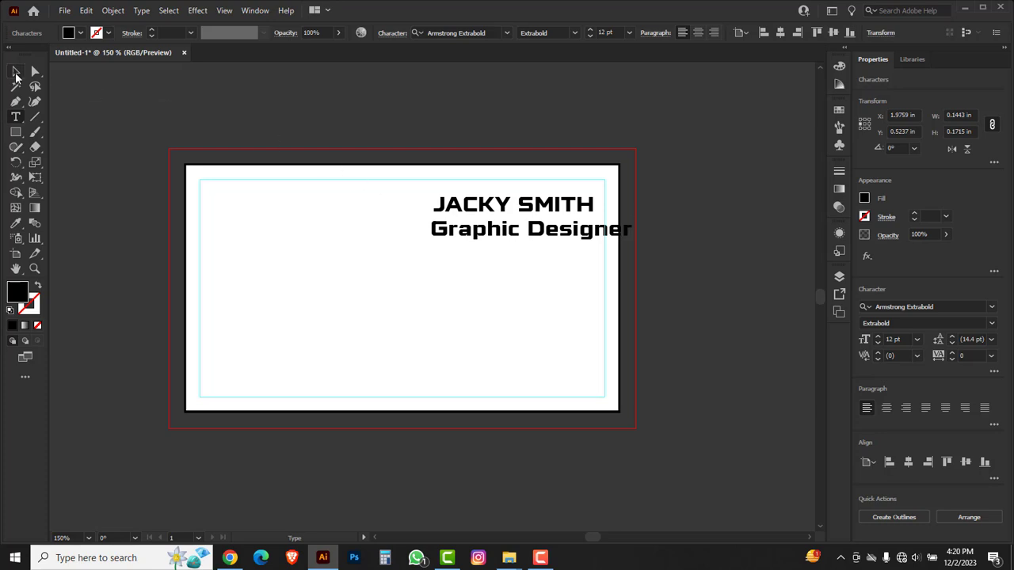
click(15, 75)
drag(633, 238, 588, 234)
click(992, 307)
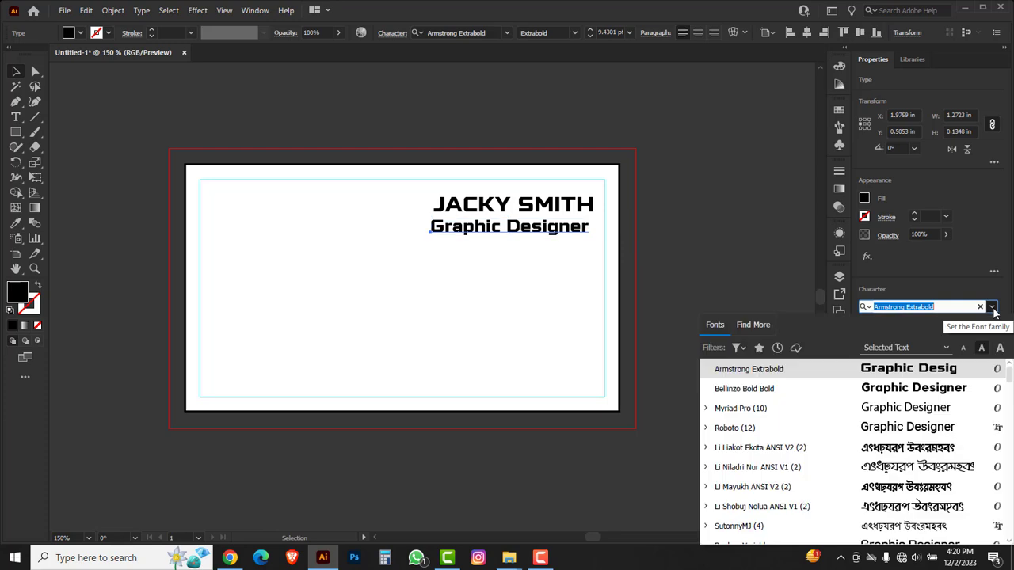
click(915, 406)
Step: Make the subtitle uppercase, left-align it with the name, and scale it slightly narrower
click(489, 213)
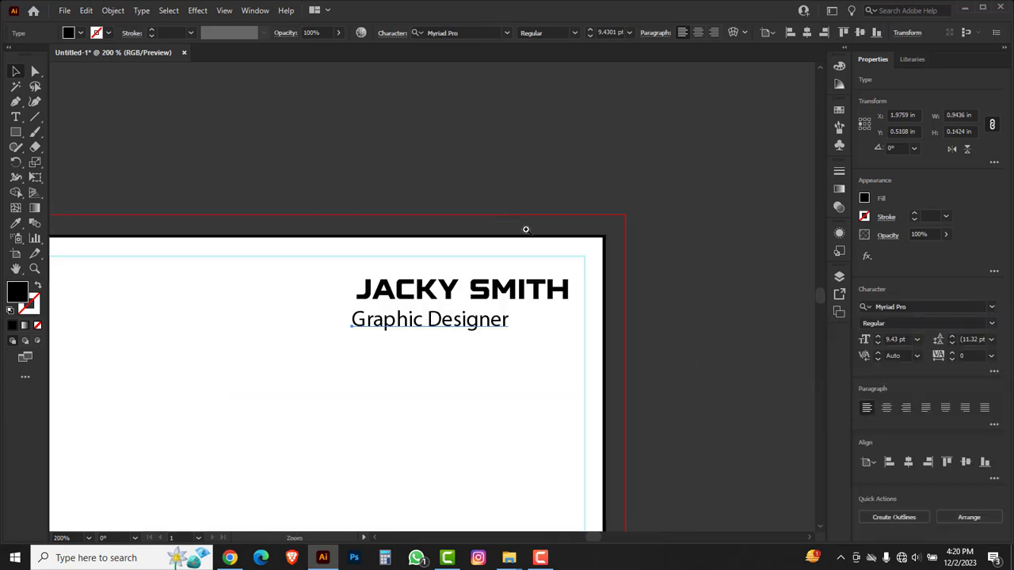
click(466, 308)
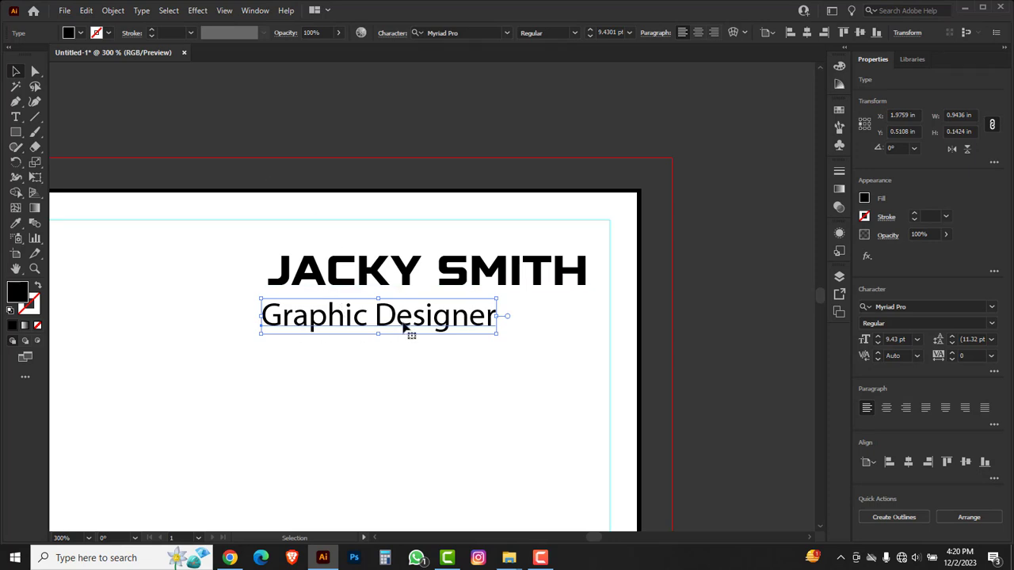
click(142, 10)
mouse_move(174, 206)
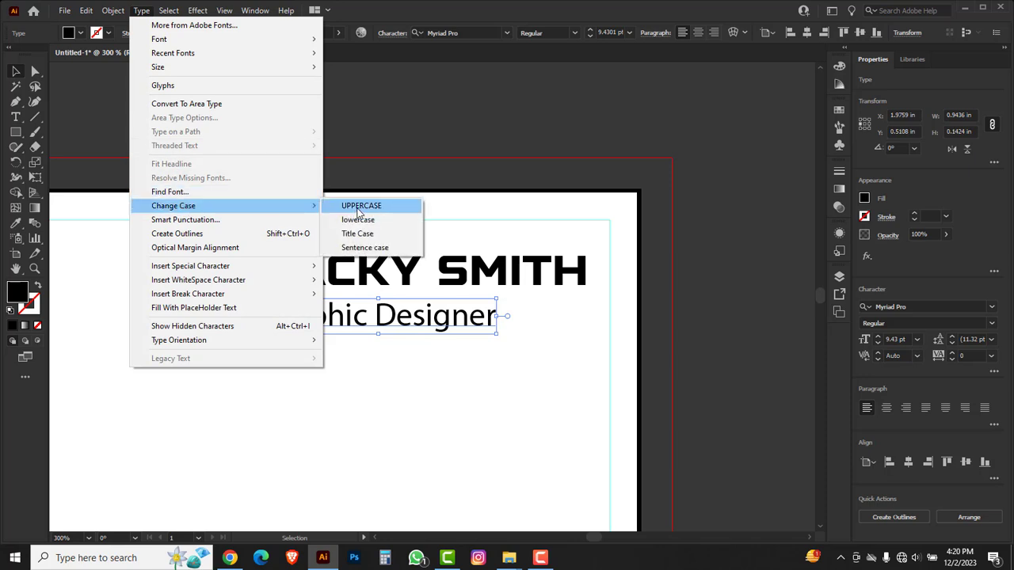
click(360, 207)
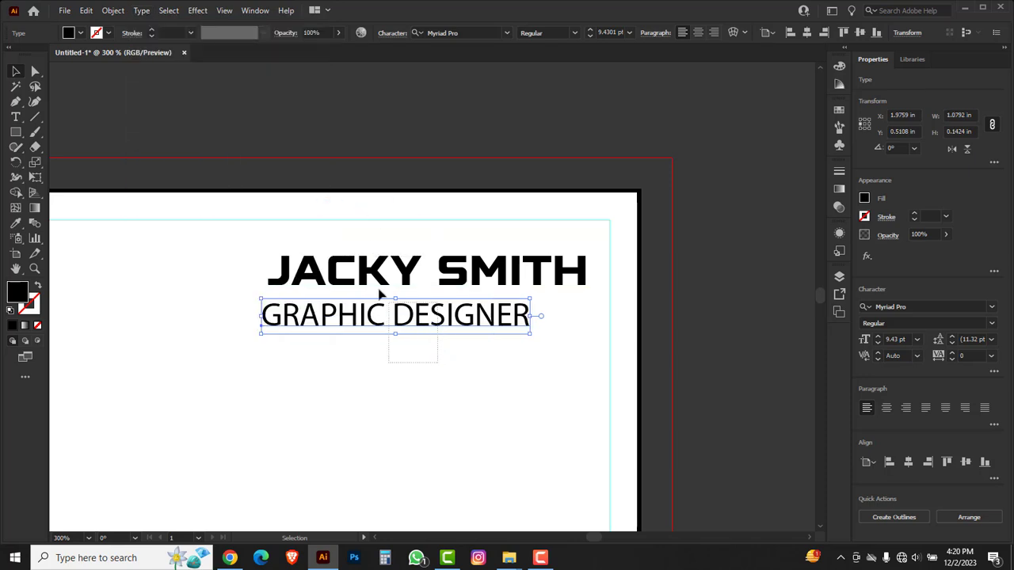
shift+click(356, 268)
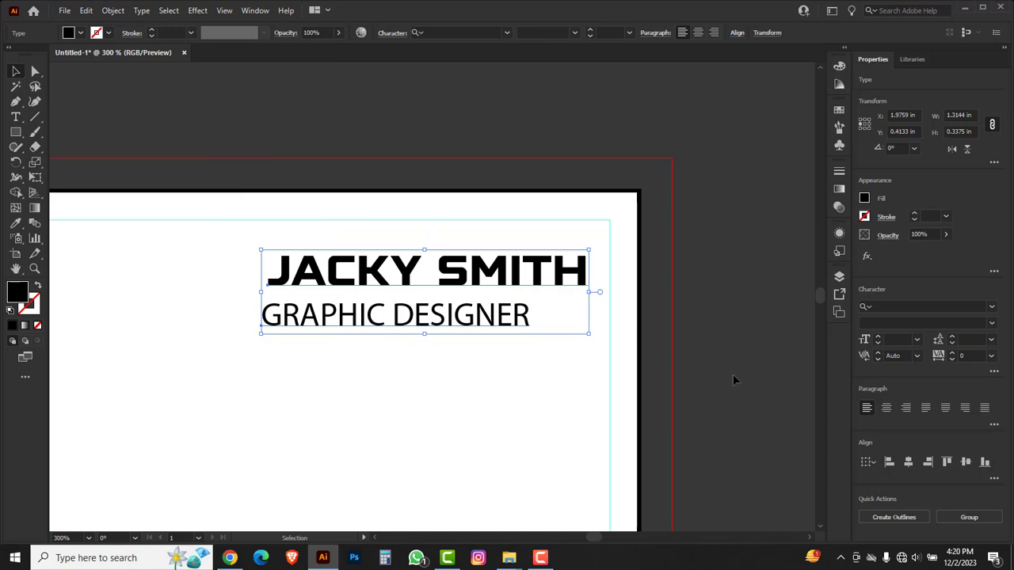
click(889, 468)
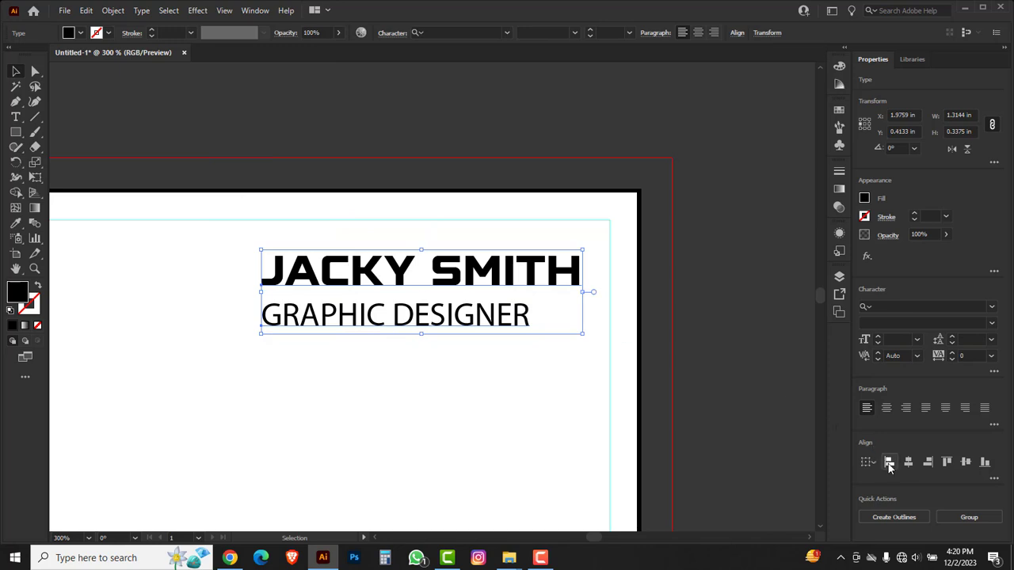
drag(539, 364, 448, 317)
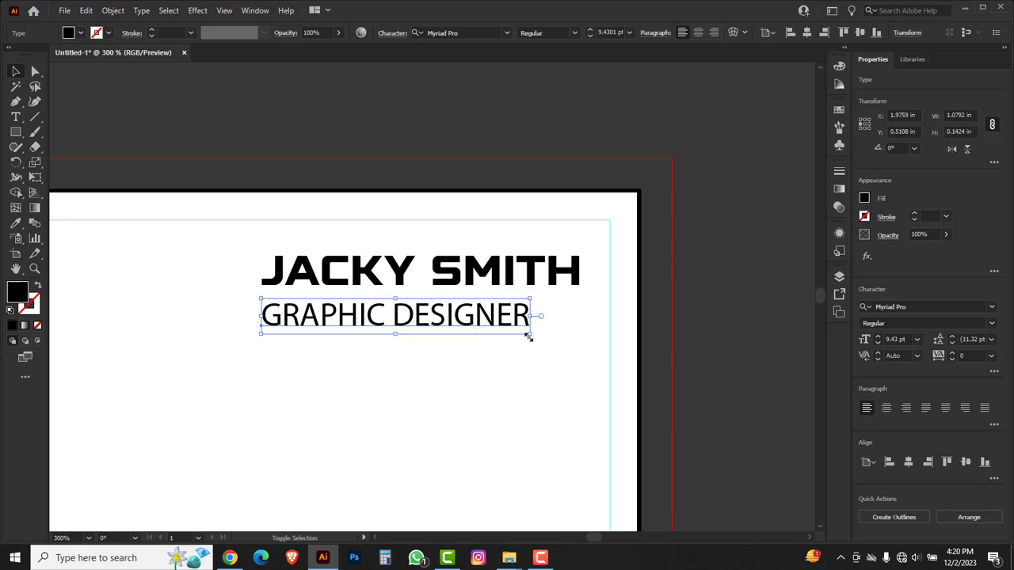
drag(528, 334, 511, 333)
click(446, 347)
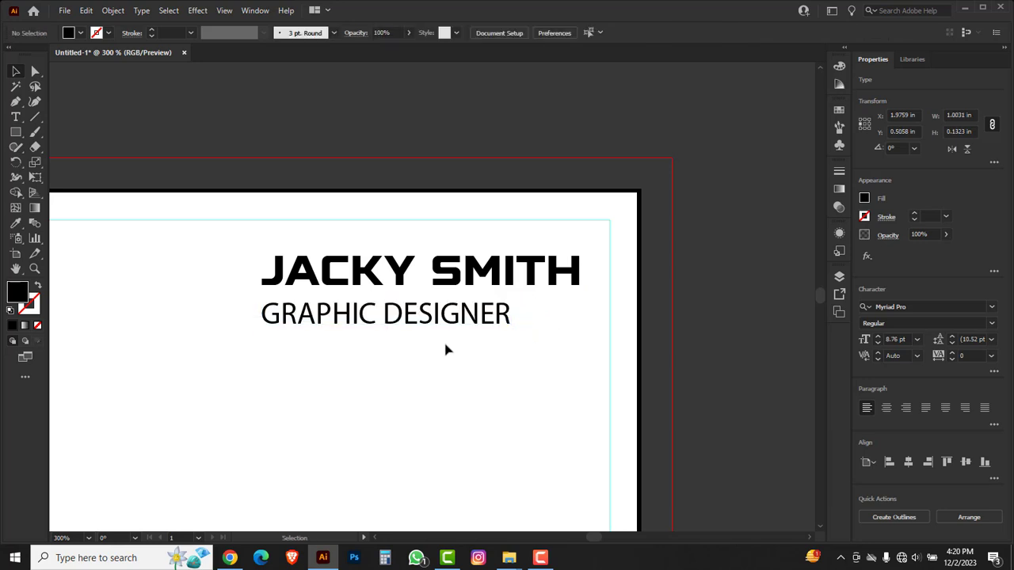
Step: Draw a thin black rectangle bar under GRAPHIC DESIGNER
click(19, 139)
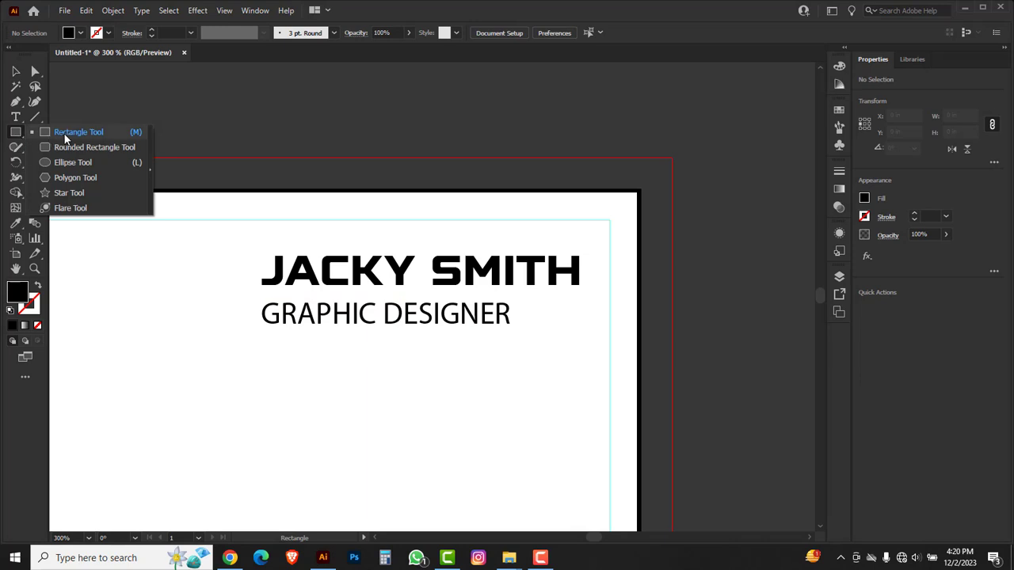
click(66, 135)
mouse_move(258, 339)
mouse_down()
mouse_move(388, 343)
mouse_move(379, 342)
mouse_up()
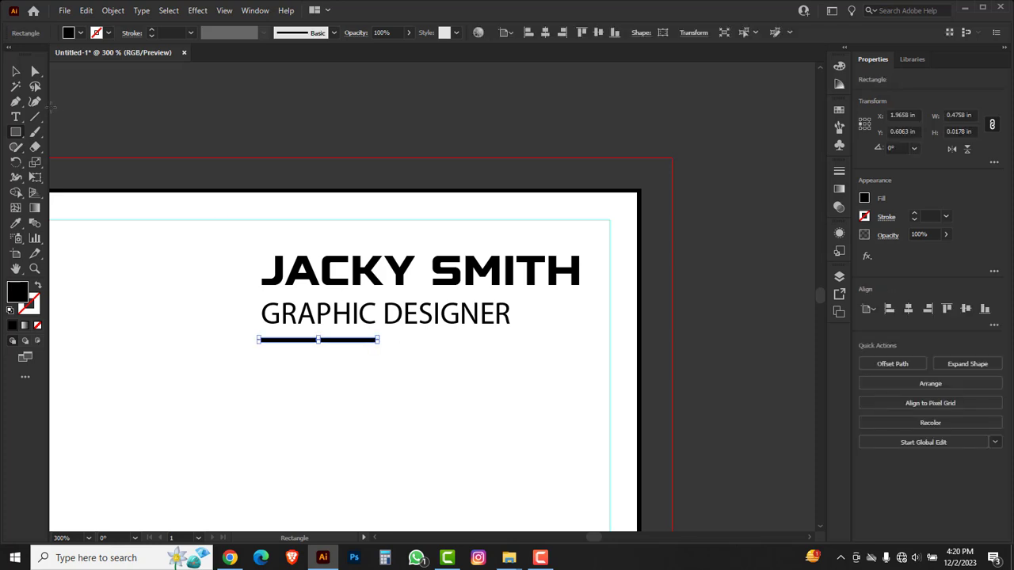
click(16, 73)
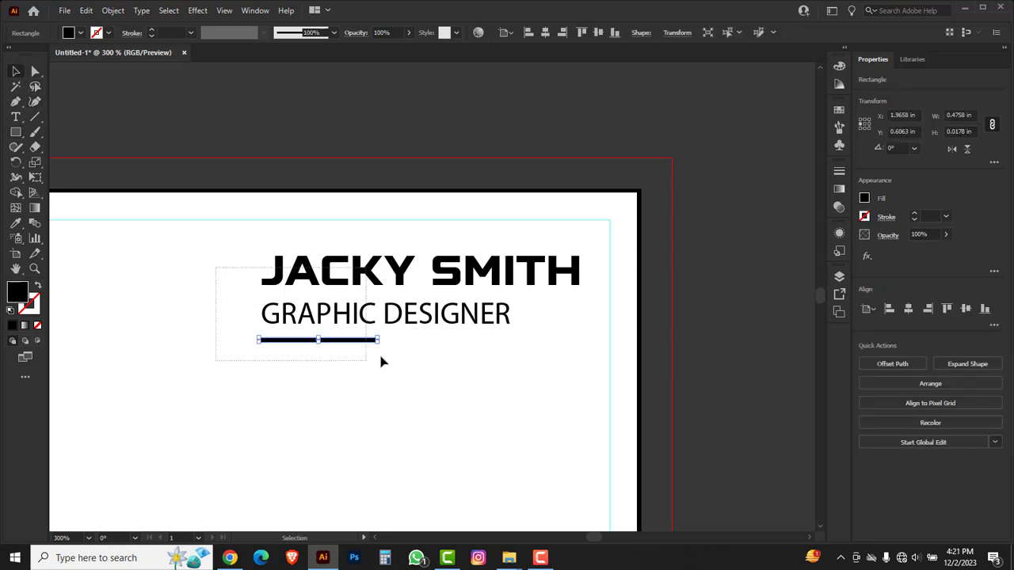
Step: Move the name, title and bar together up and to the right
drag(215, 268, 380, 357)
mouse_move(430, 324)
mouse_down()
mouse_move(420, 295)
mouse_move(463, 297)
mouse_up()
drag(436, 266, 433, 244)
click(498, 355)
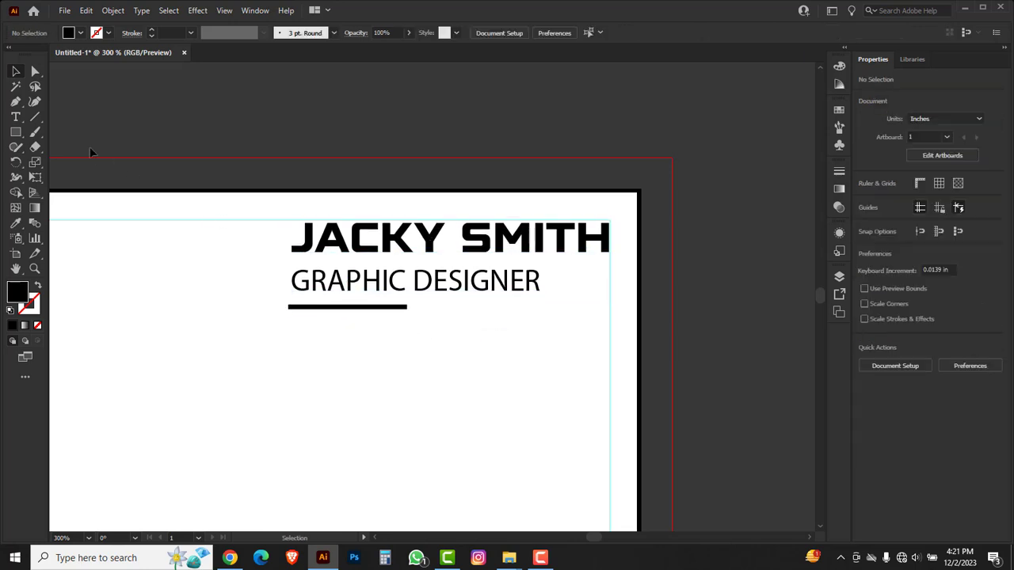
Step: Colour the surname cyan (00C1DA) using the Color panel's RGB sliders
click(16, 118)
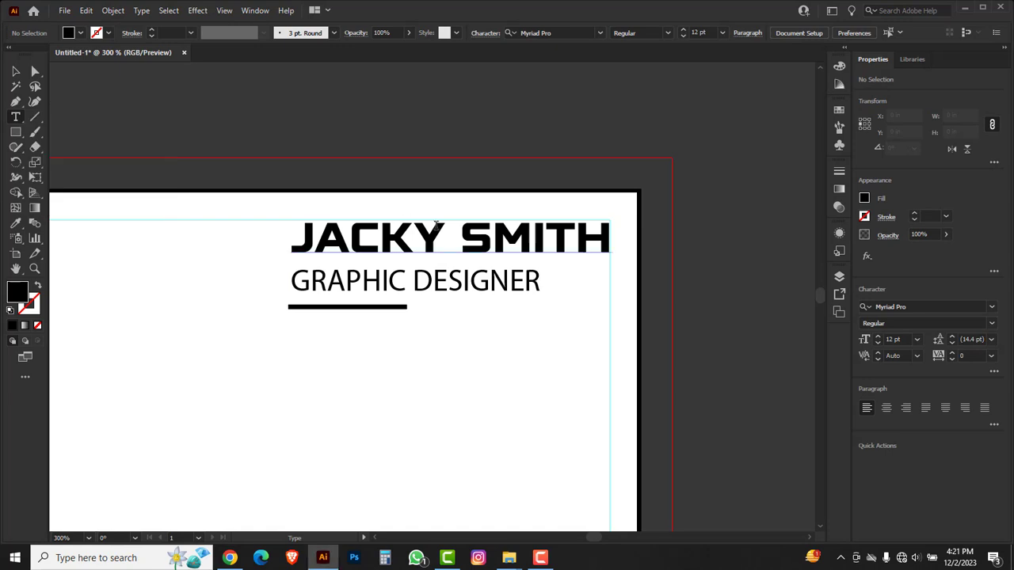
drag(461, 237, 611, 238)
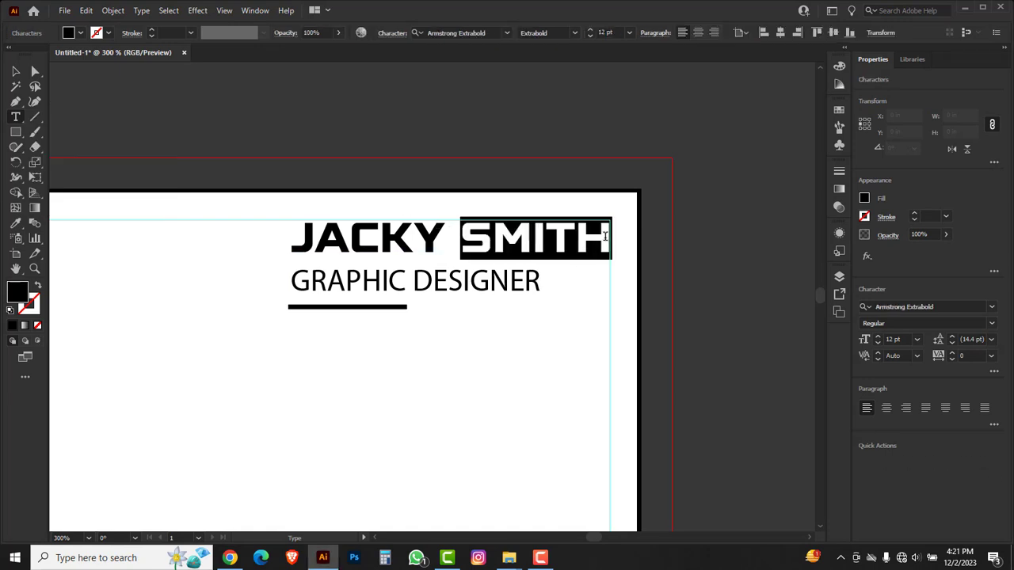
click(841, 68)
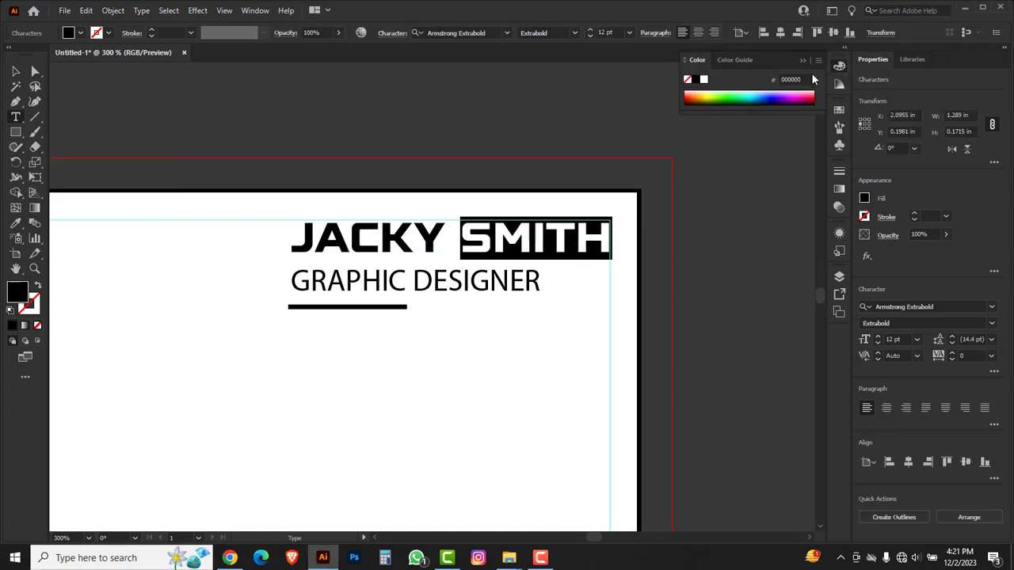
click(818, 60)
click(868, 65)
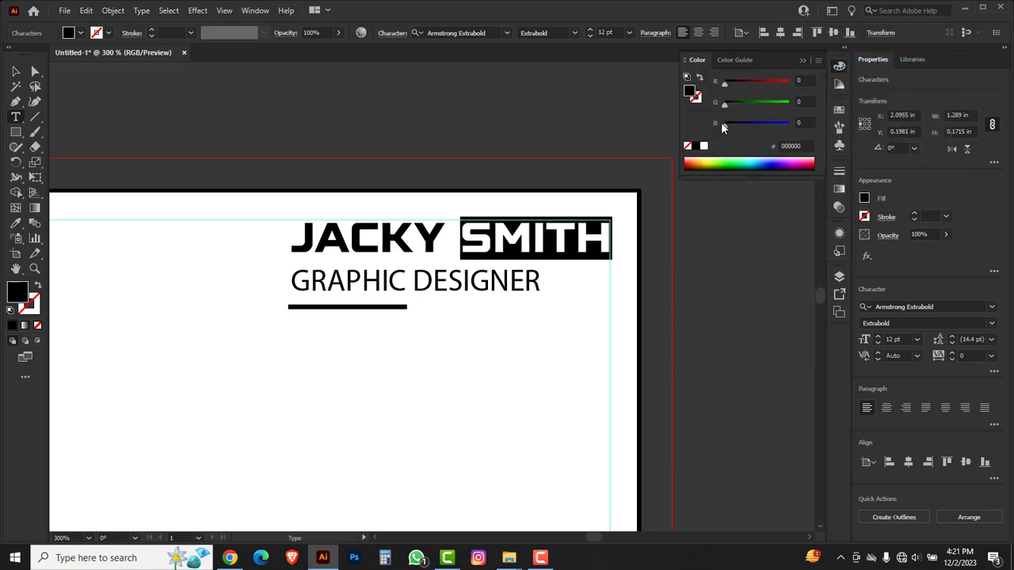
drag(726, 127, 780, 127)
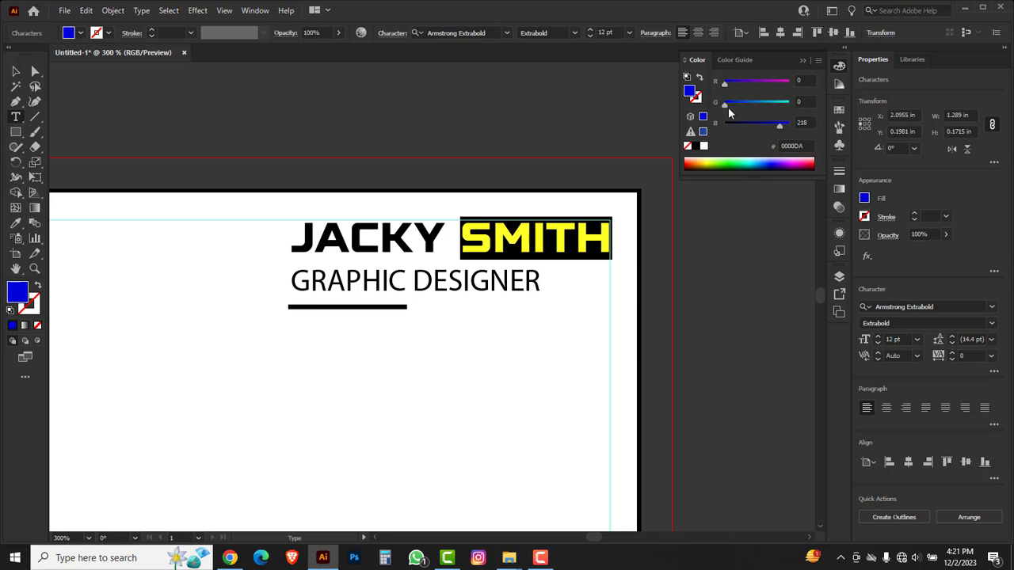
drag(728, 105, 783, 113)
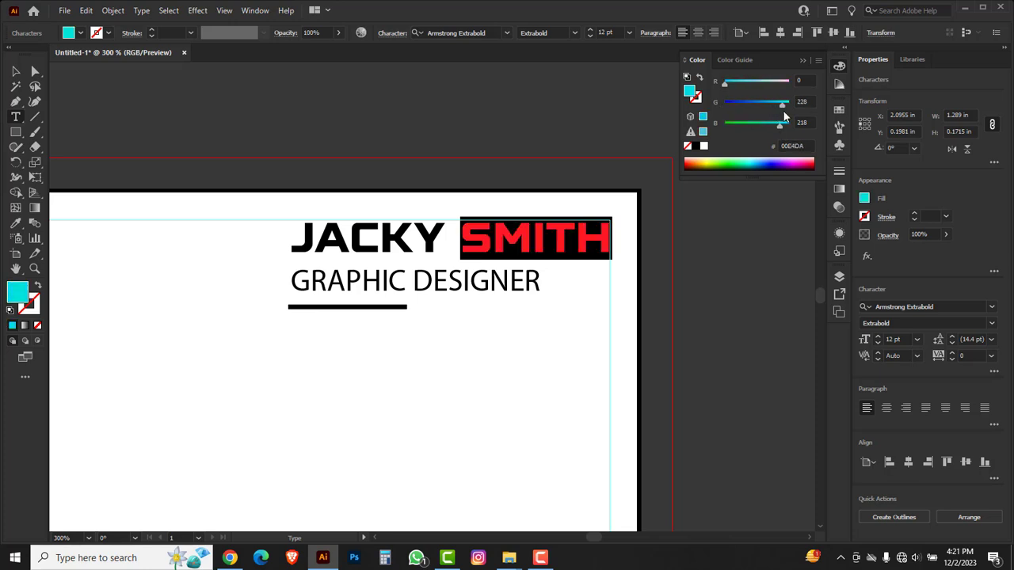
click(16, 71)
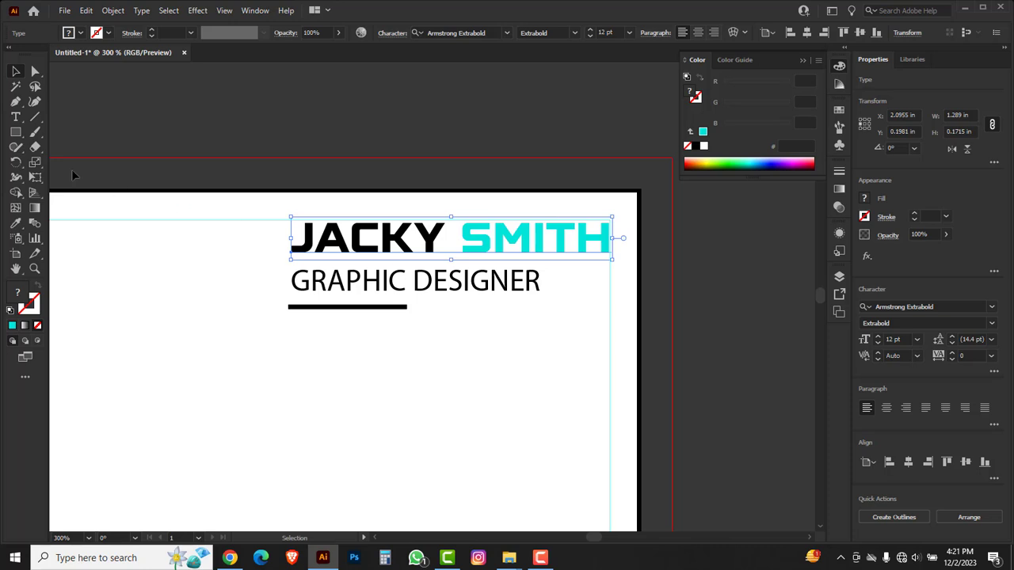
click(16, 116)
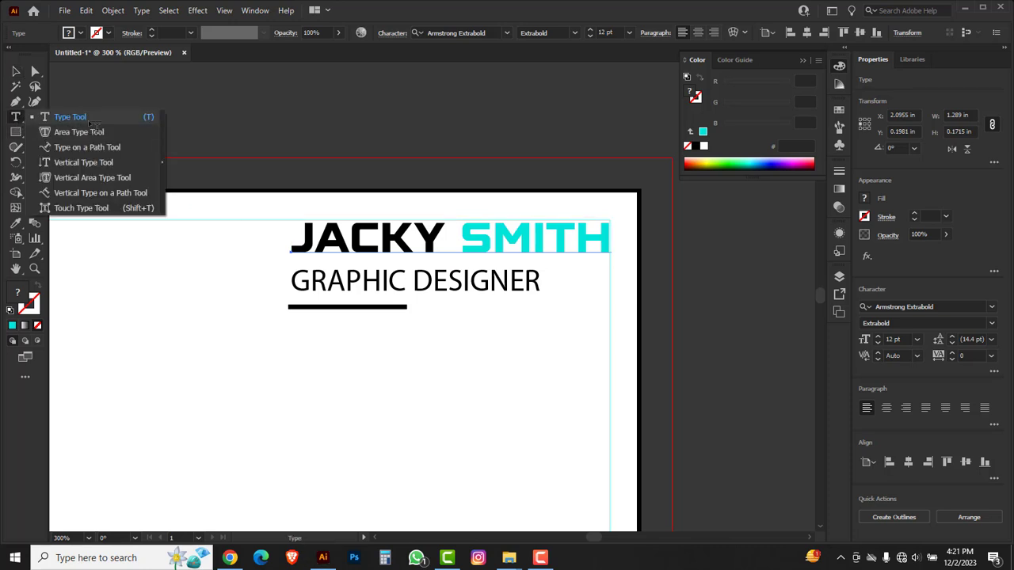
double_click(485, 236)
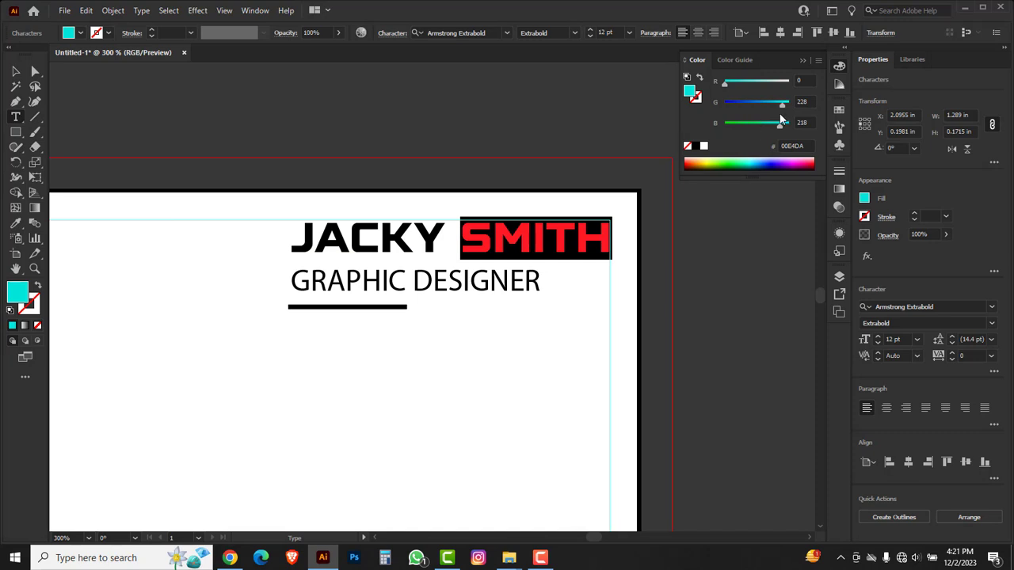
drag(782, 105, 773, 106)
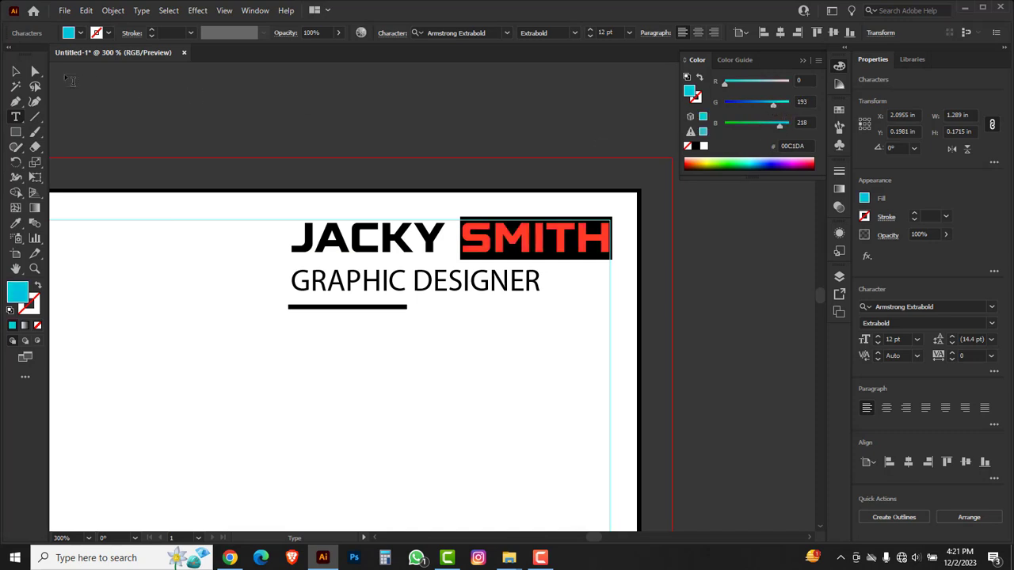
click(16, 71)
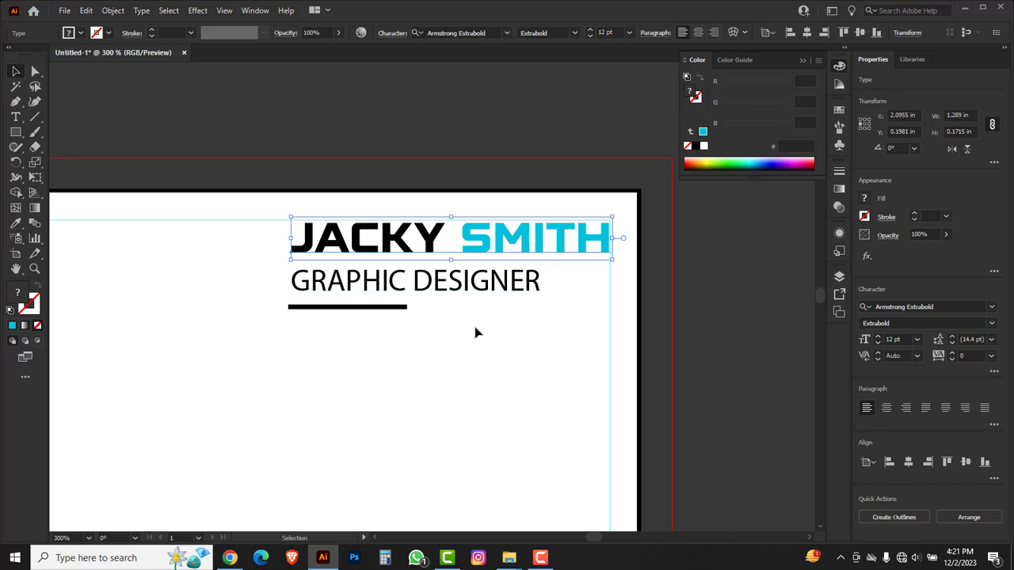
Step: Eyedropper the surname's cyan onto the bar, then lower green to 94 for blue
click(391, 307)
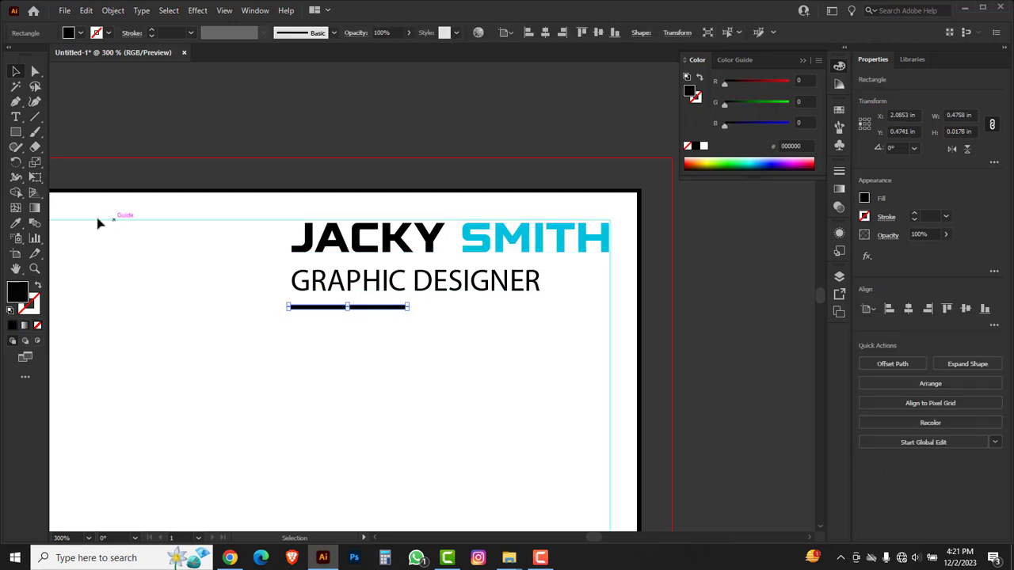
click(16, 223)
click(63, 223)
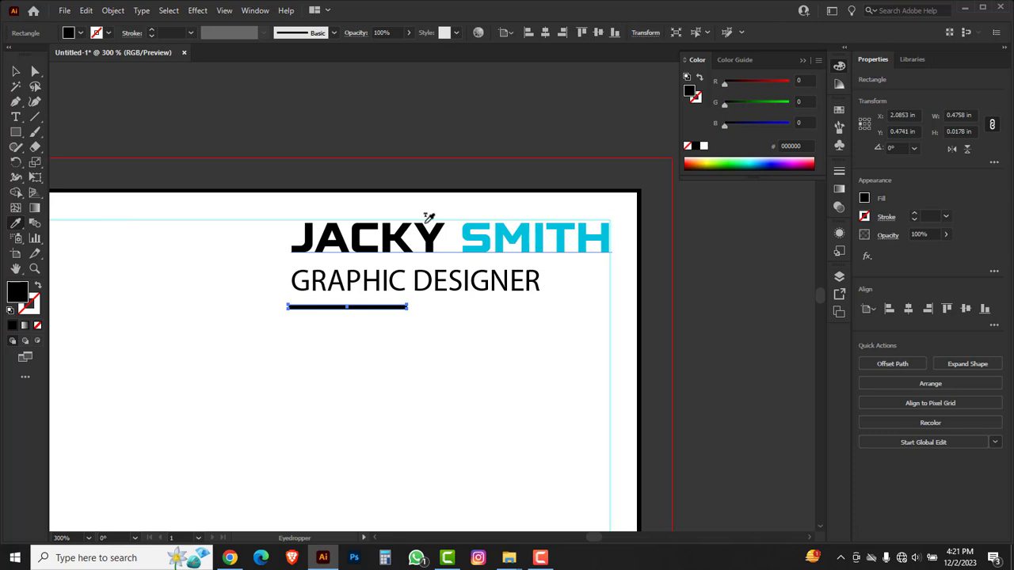
click(489, 237)
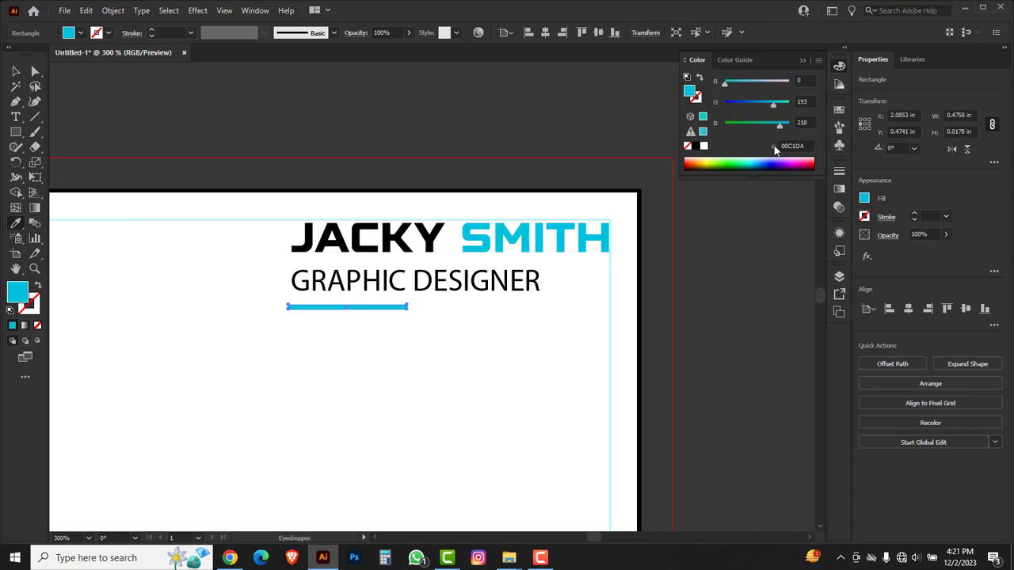
drag(772, 103, 748, 103)
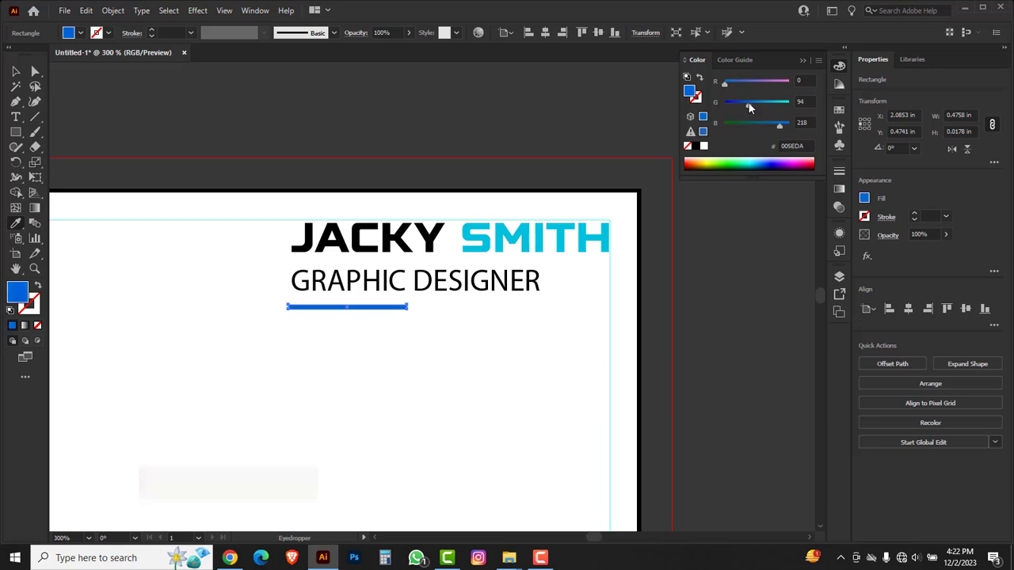
click(15, 72)
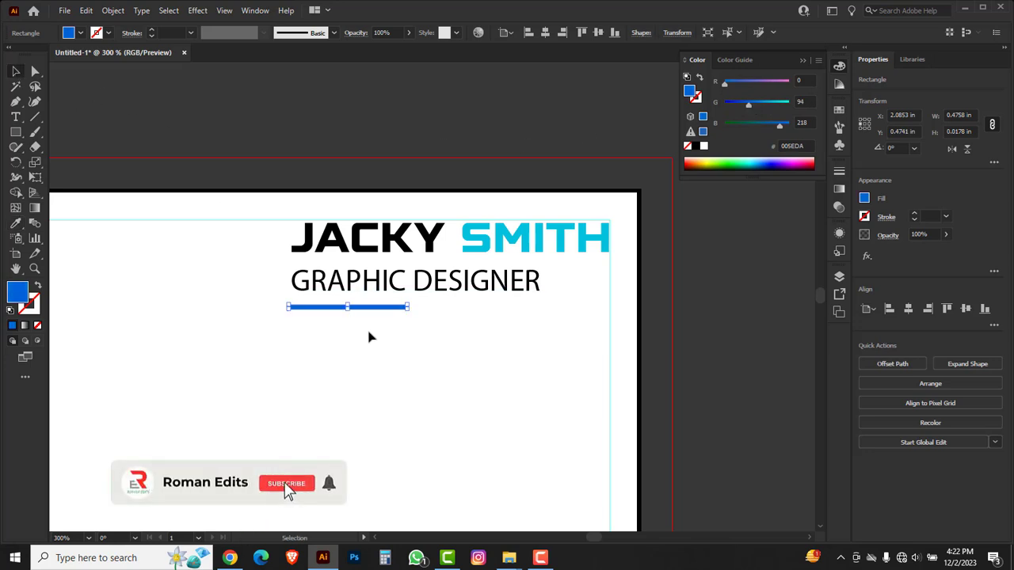
click(432, 360)
ctrl+alt+click(430, 340)
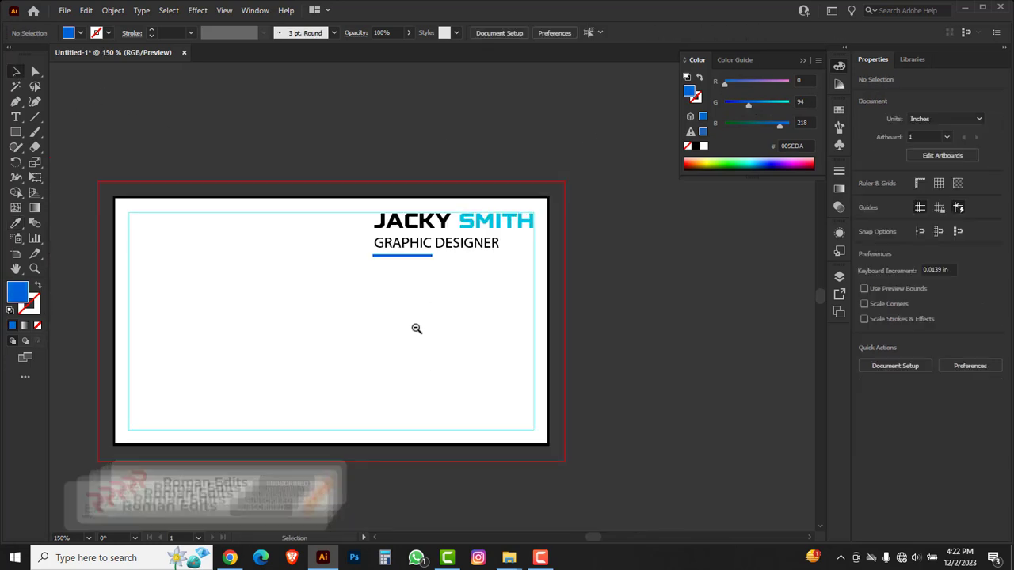
Step: Duplicate GRAPHIC DESIGNER below the bar as a new contact text frame
click(464, 250)
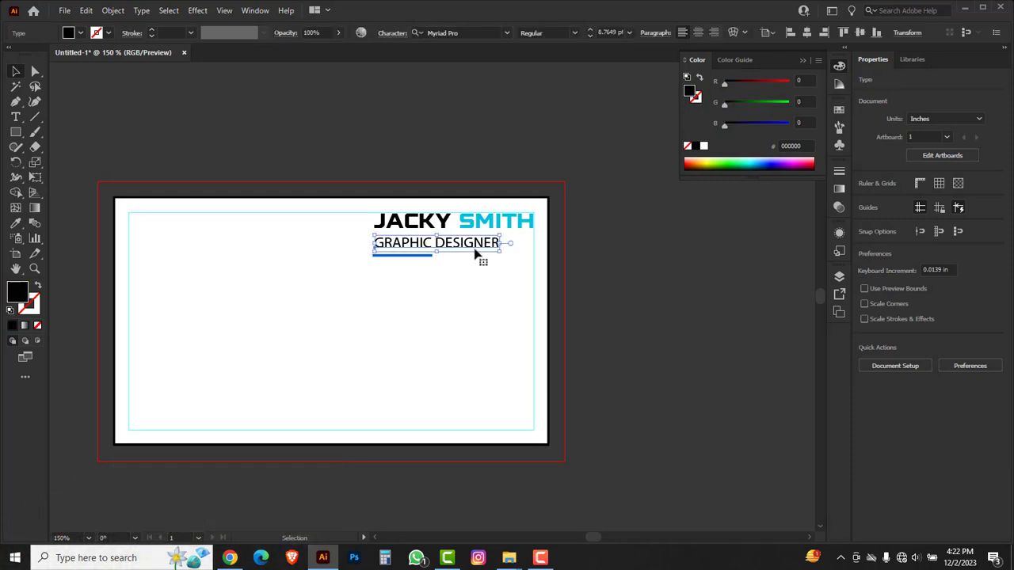
mouse_move(475, 251)
mouse_down()
mouse_move(479, 288)
mouse_move(470, 288)
mouse_up()
double_click(470, 287)
key(ctrl+a)
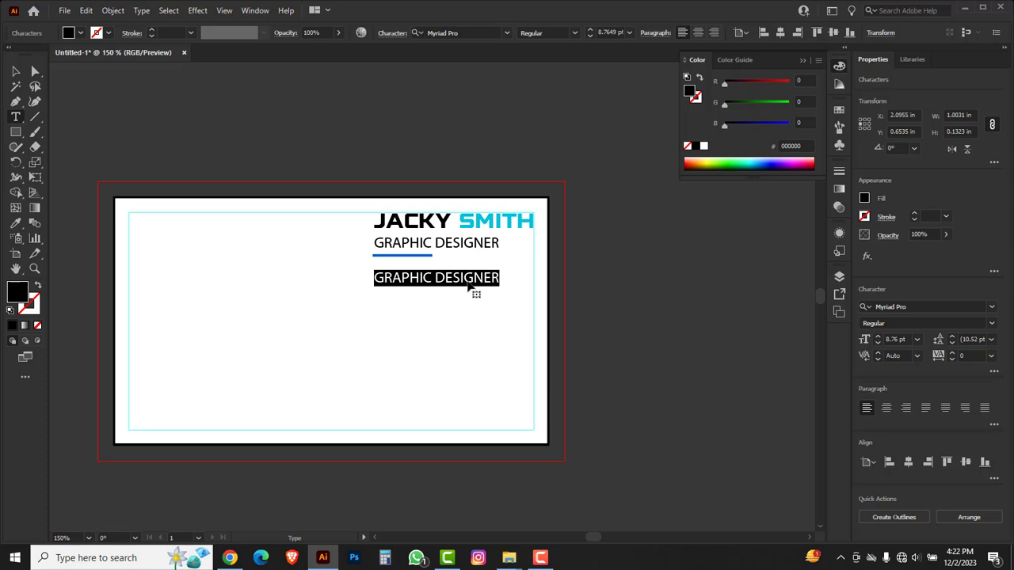
Step: Type two phone numbers, the website, an e-mail address and the street address
key(Return)
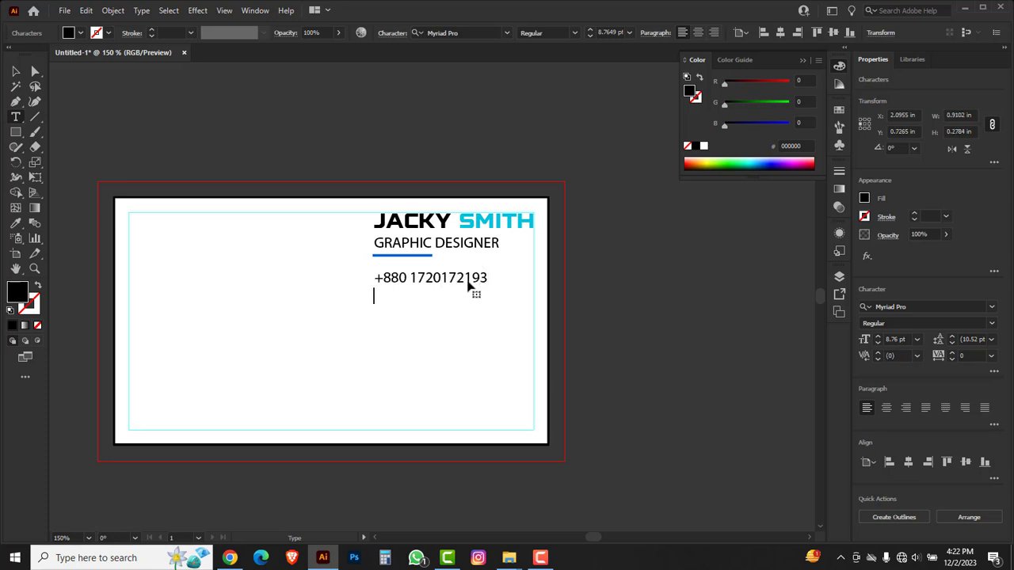
key(Return)
text(w)
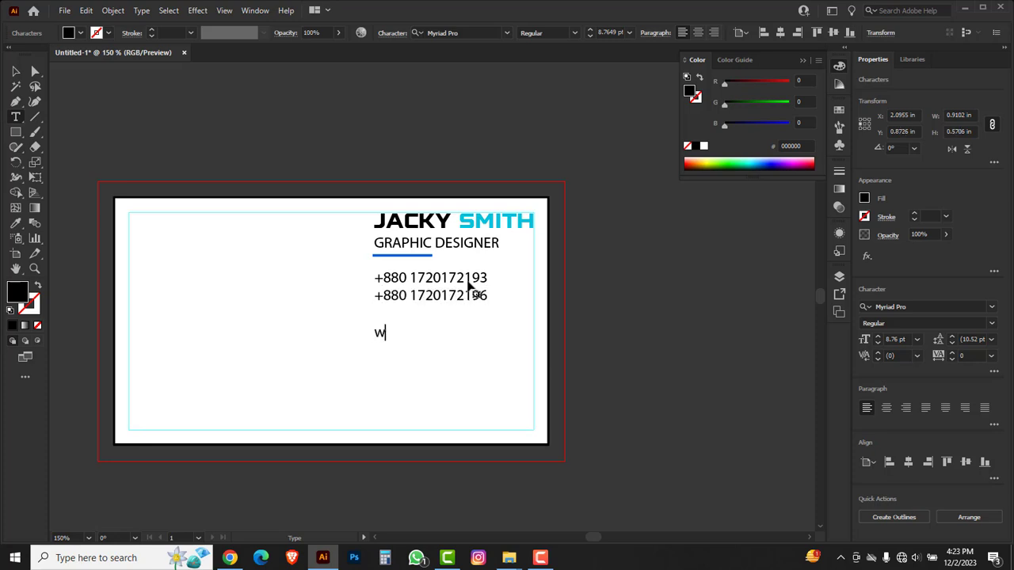
text(ww.website.com)
key(Return)
text(info@gmail)
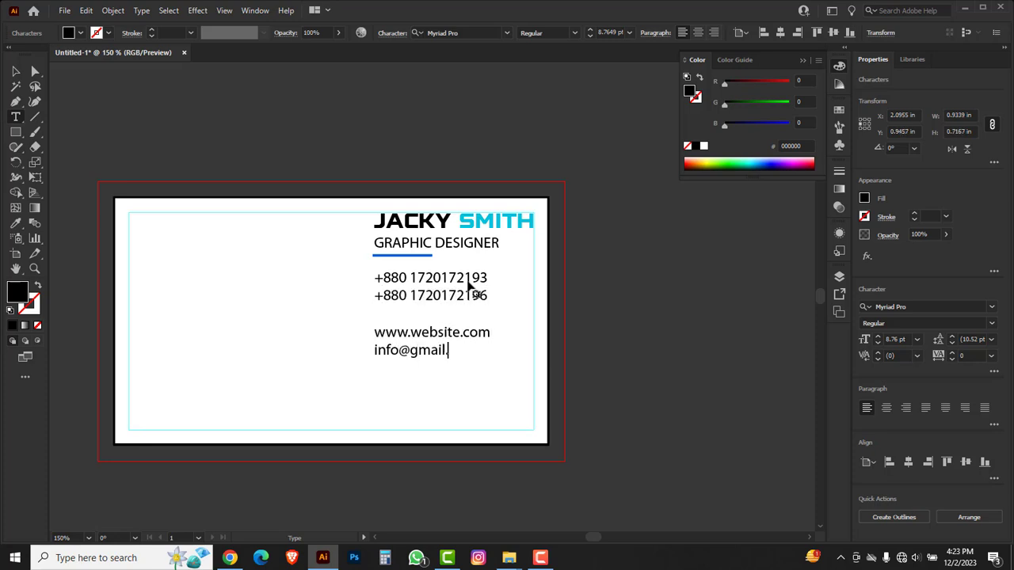
text(.com)
key(Return)
key(Return)
text(226)
text( Jone Street, Country New)
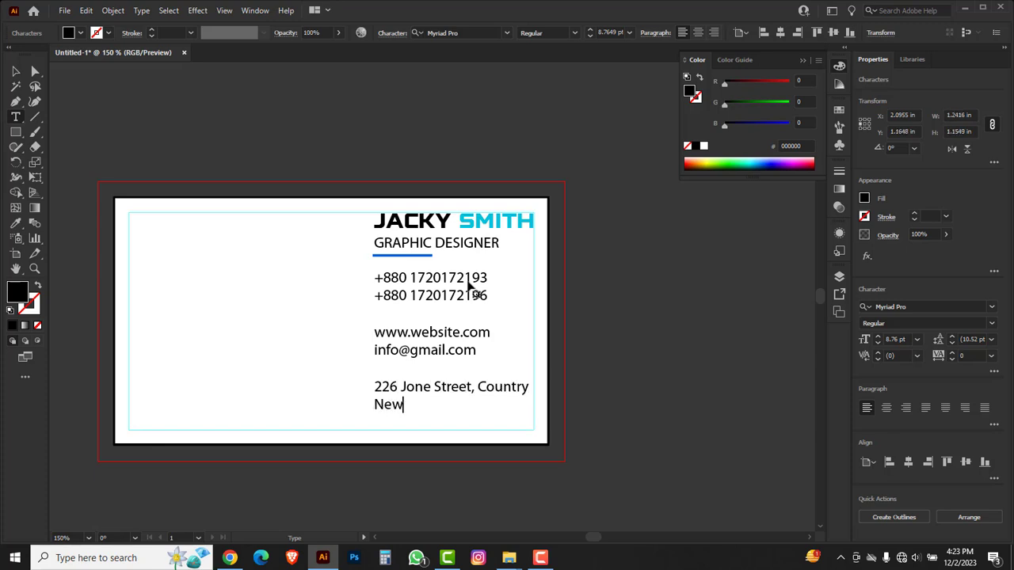
text( yourk,12345)
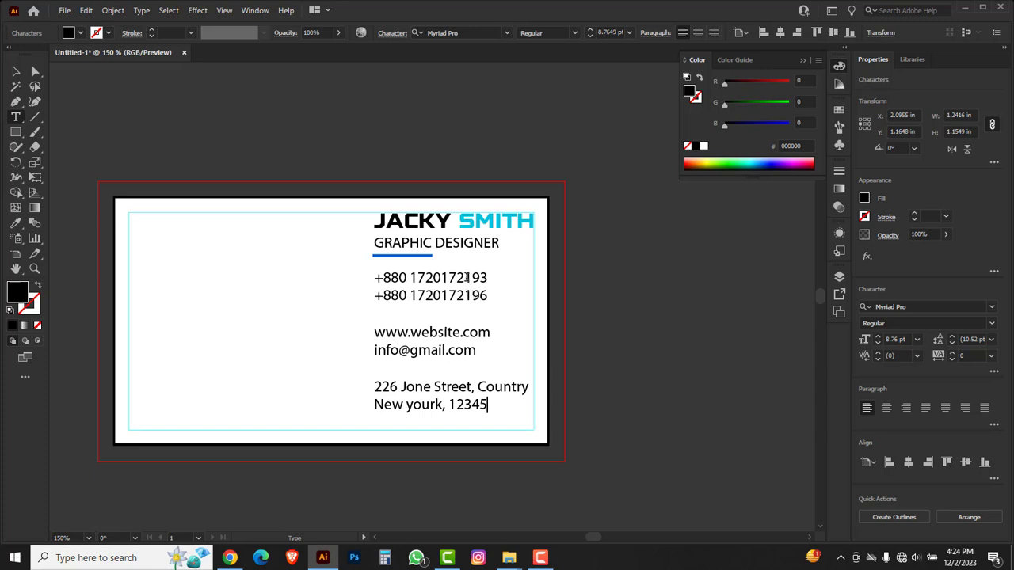
click(16, 71)
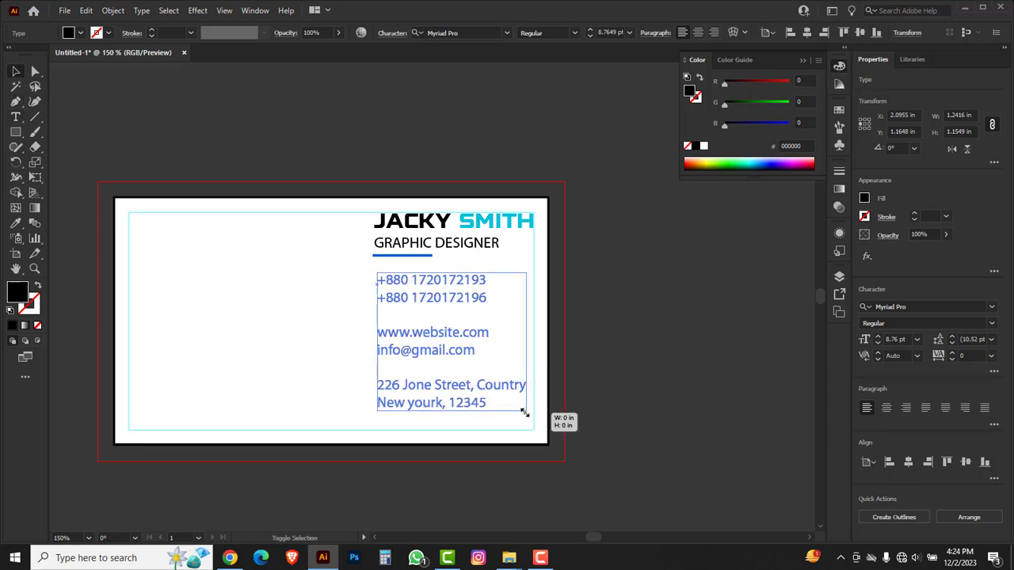
Step: Resize the contact block and delete the blank lines above website and address
drag(529, 414, 506, 390)
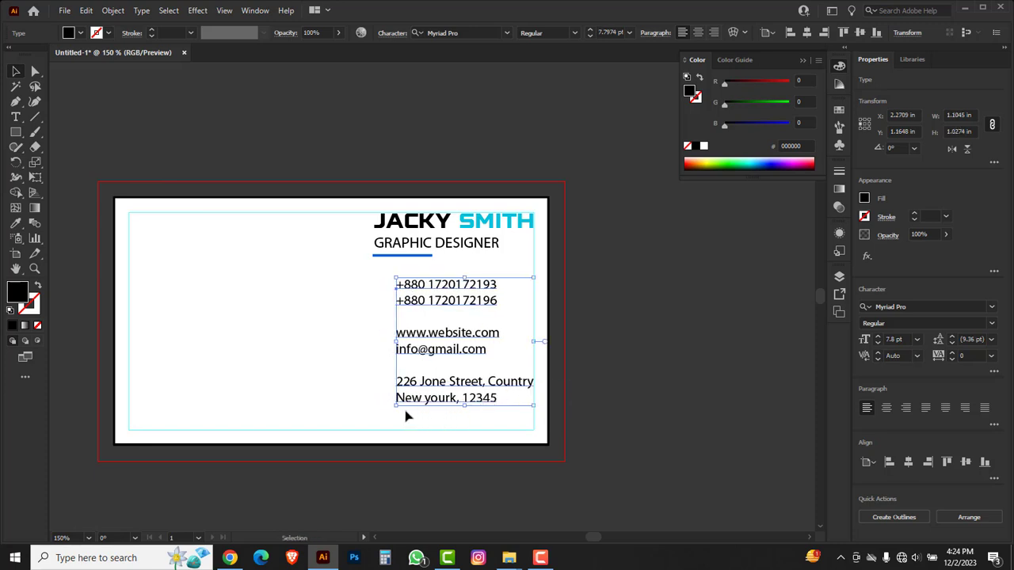
drag(393, 407, 385, 416)
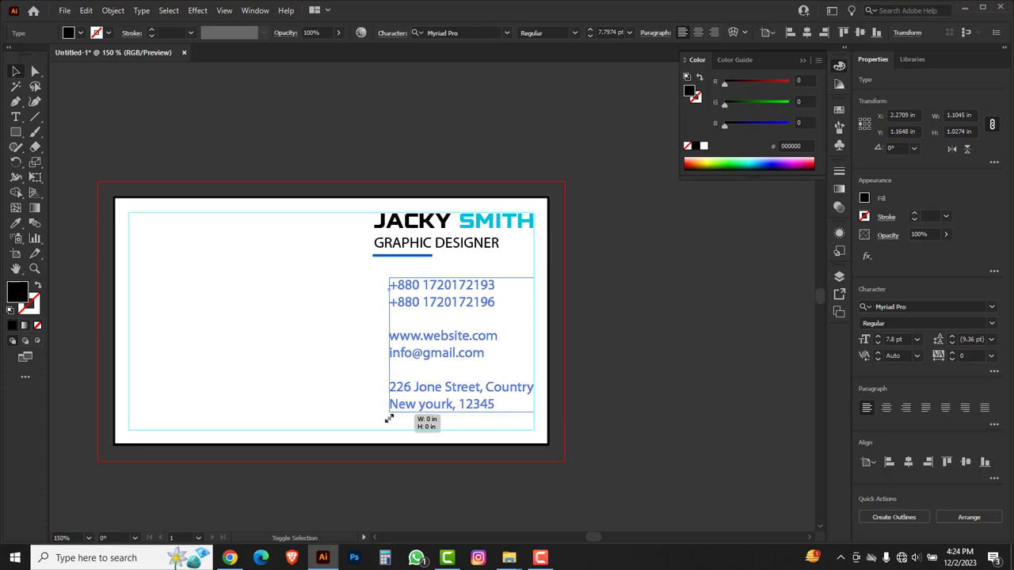
drag(410, 359, 397, 355)
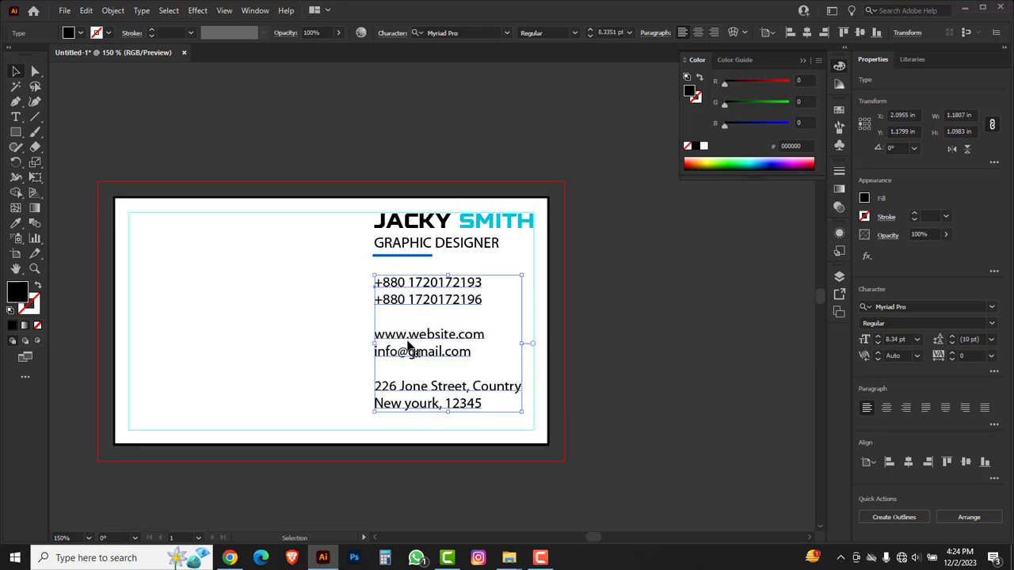
click(15, 116)
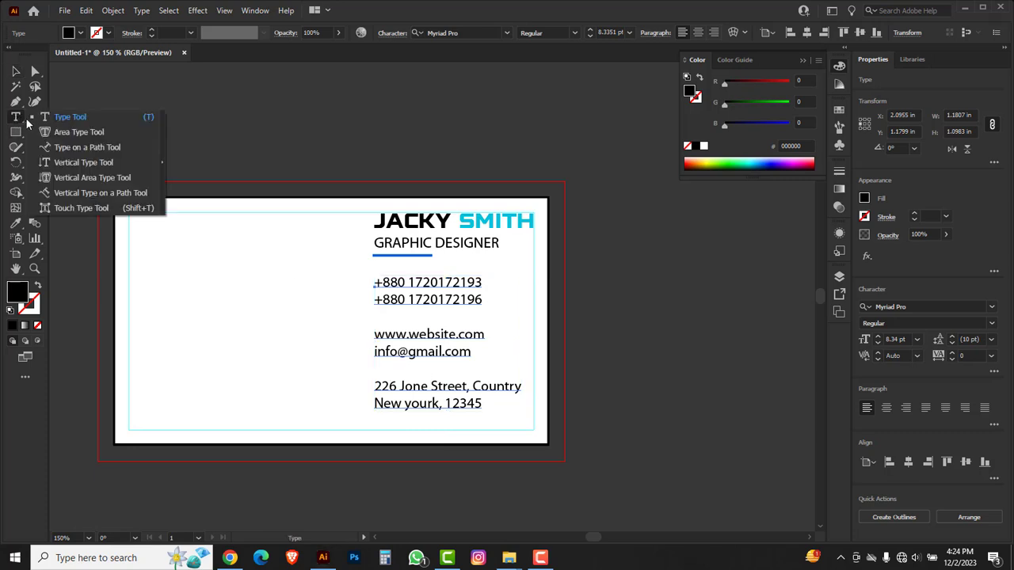
click(375, 335)
key(BackSpace)
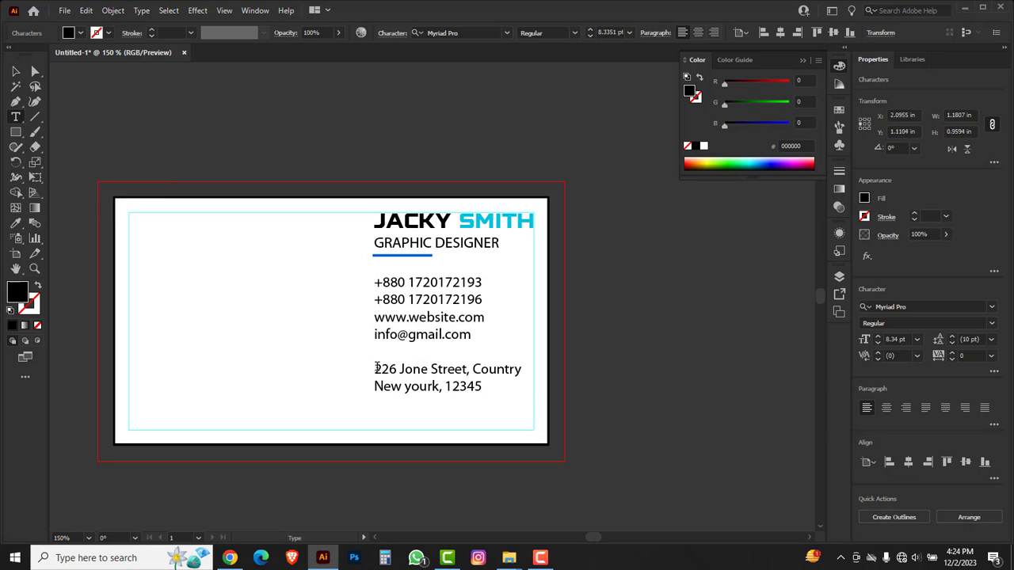
click(376, 369)
key(BackSpace)
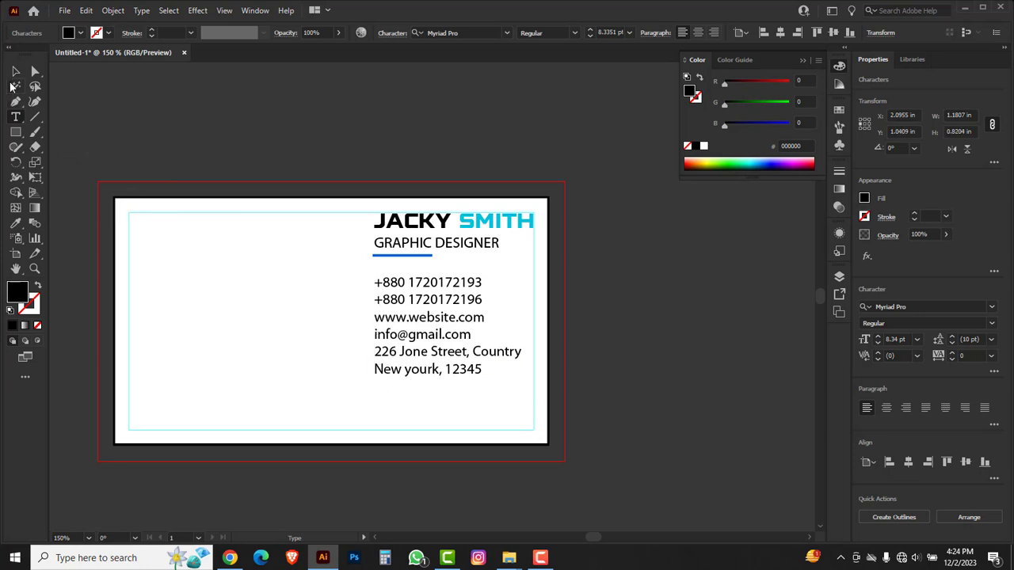
click(15, 71)
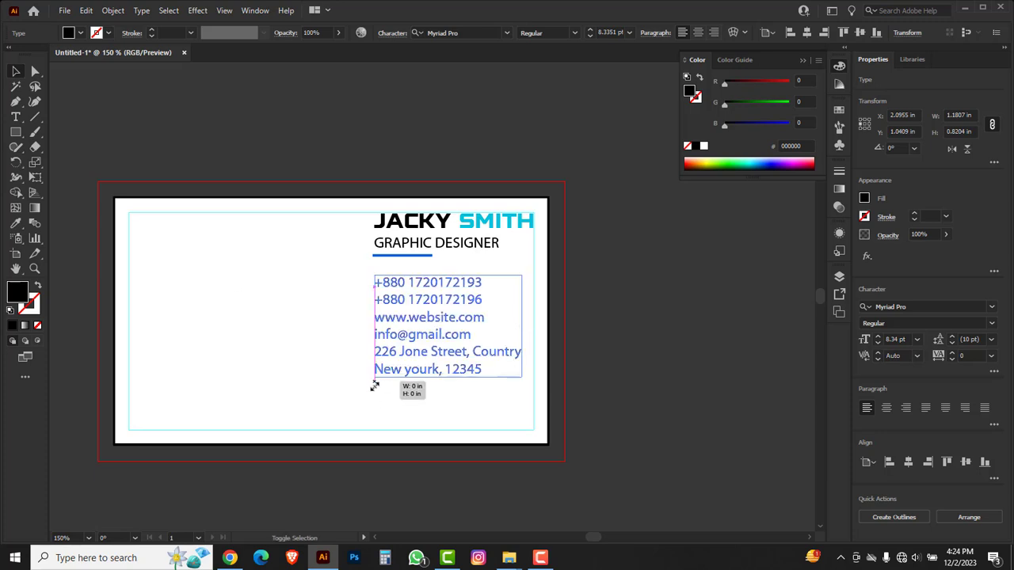
Step: Enlarge the contact text, increase its leading, and left-align it with the heading group
drag(374, 385, 357, 425)
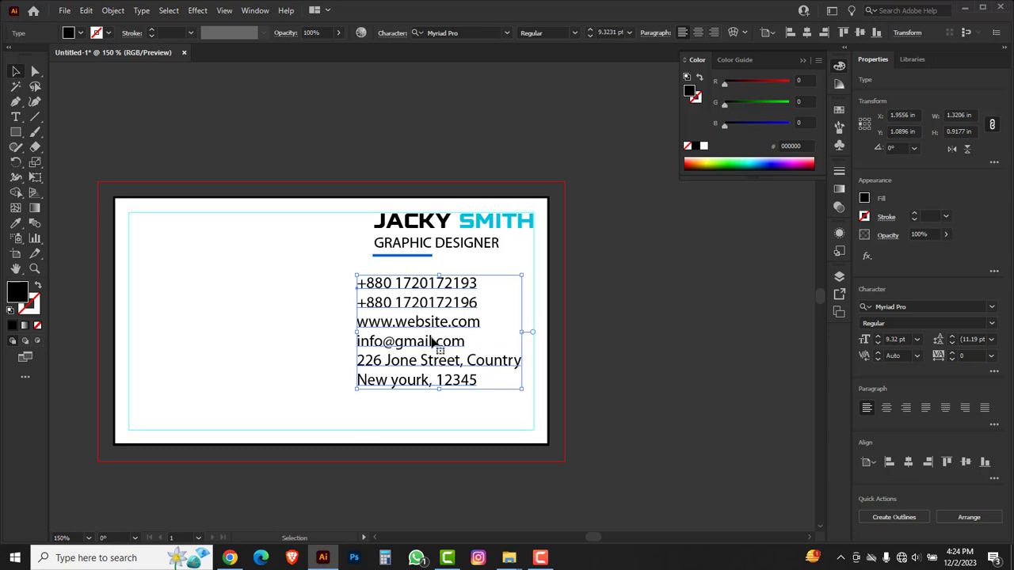
key(alt+Down)
key(alt+Down)
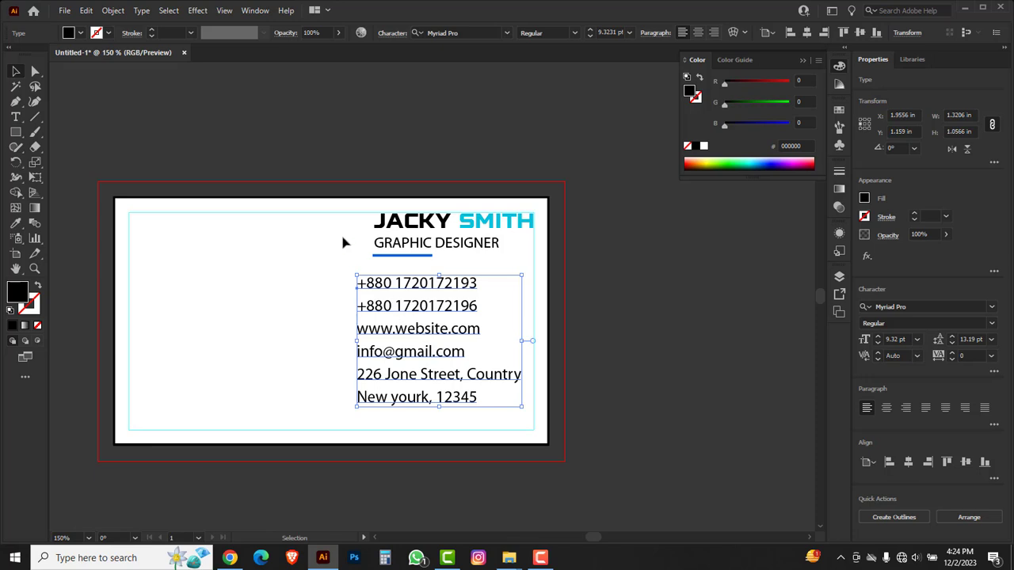
drag(342, 230, 408, 267)
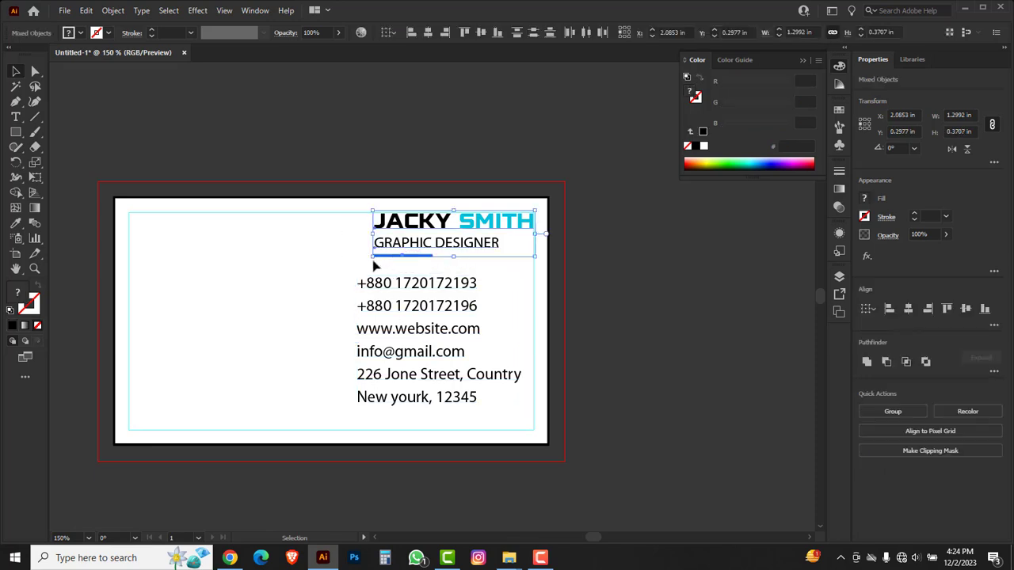
drag(371, 257, 360, 259)
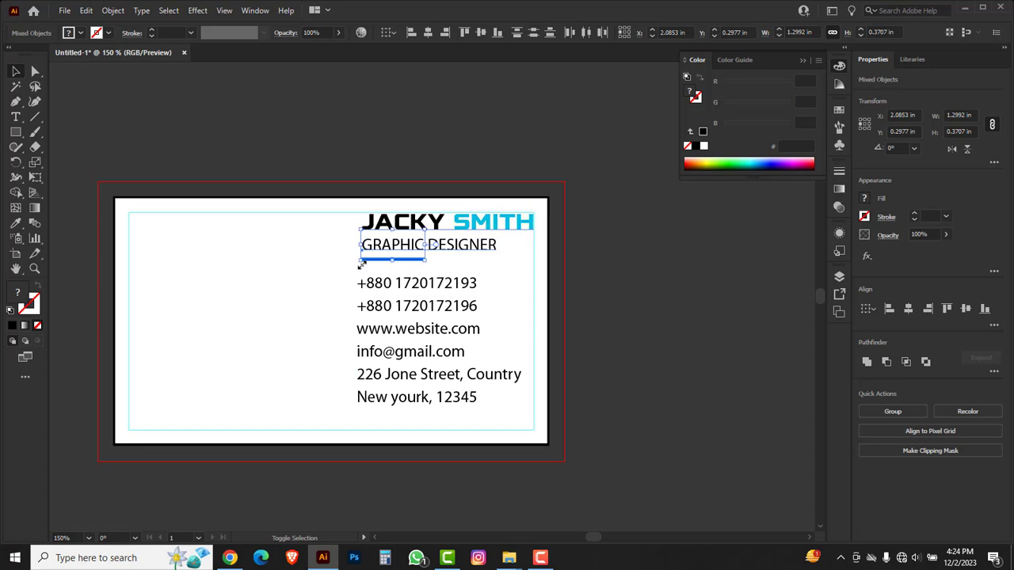
click(336, 275)
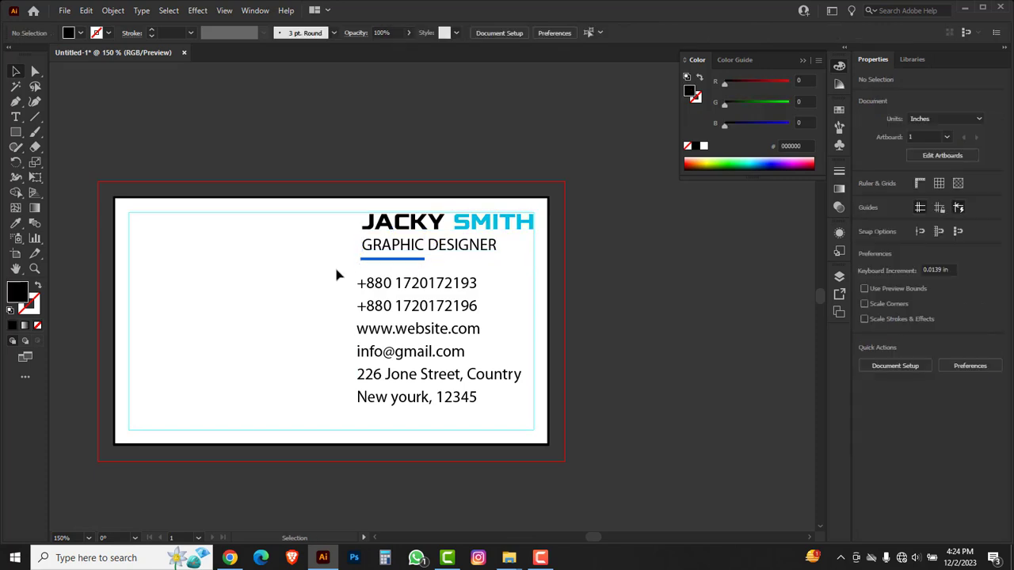
click(398, 291)
drag(355, 274, 360, 280)
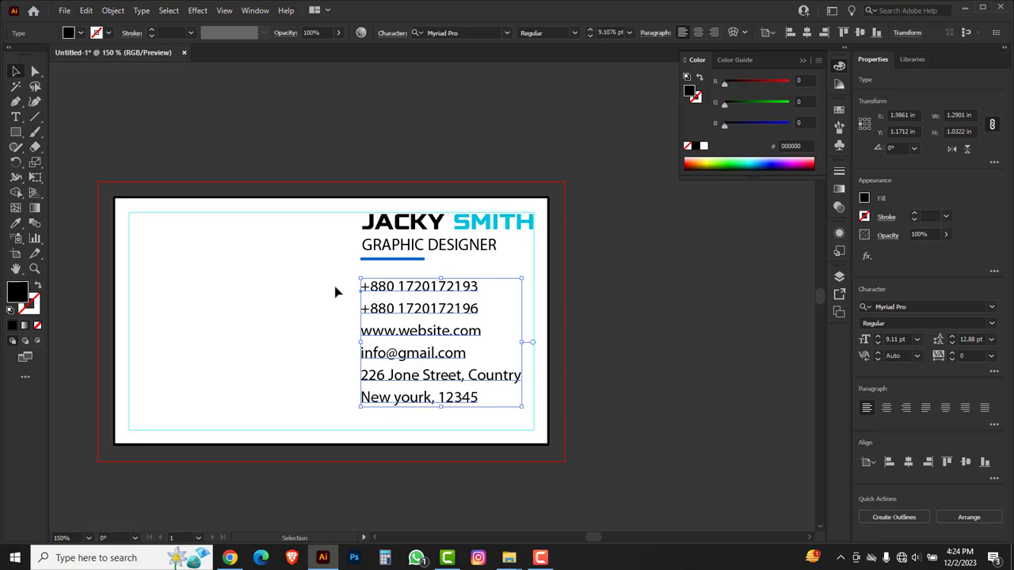
click(335, 293)
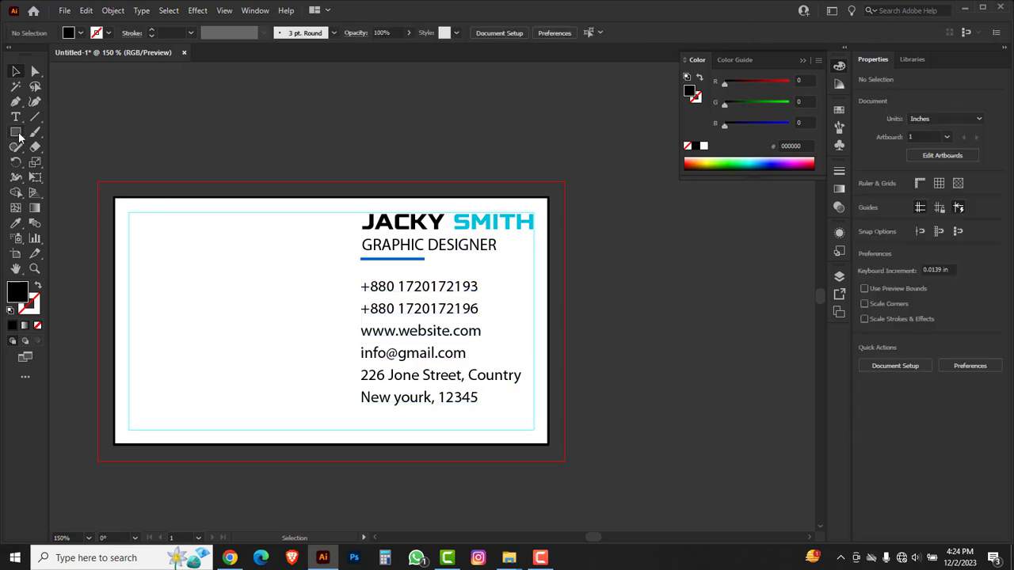
Step: Draw a wide rectangle across the card's bottom edge and darken its fill to navy 002368
drag(16, 132, 59, 132)
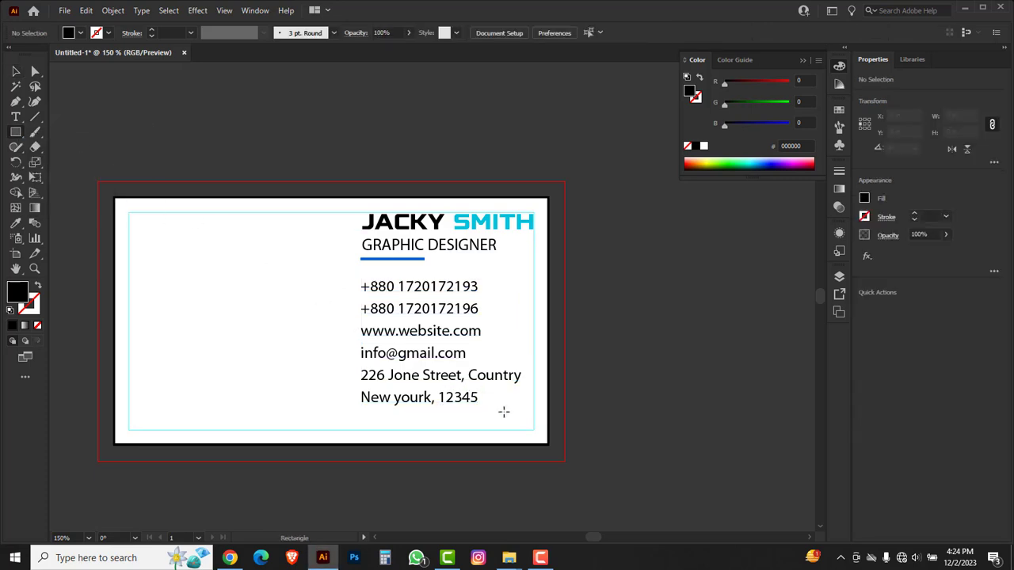
drag(606, 480, 77, 410)
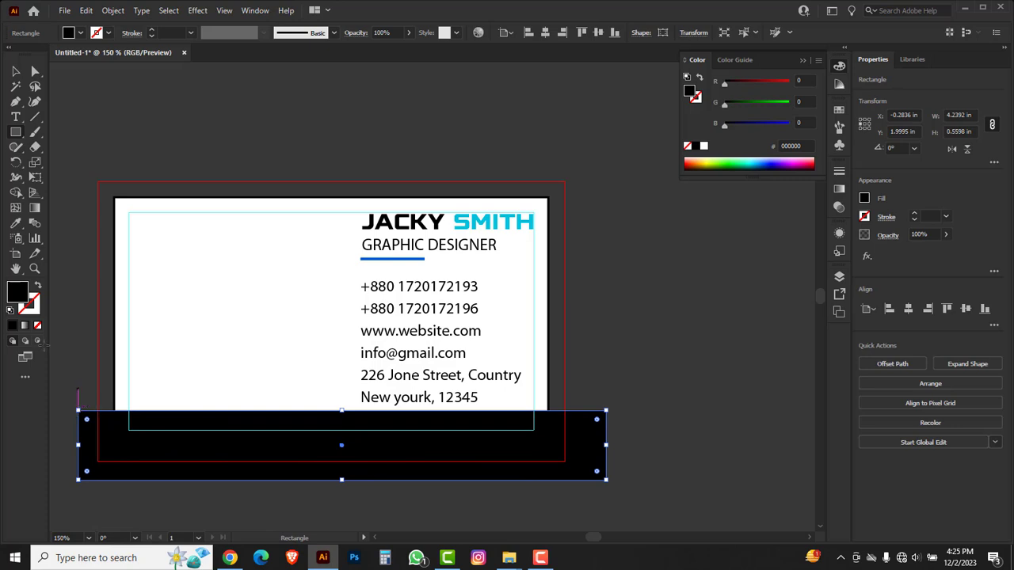
click(16, 223)
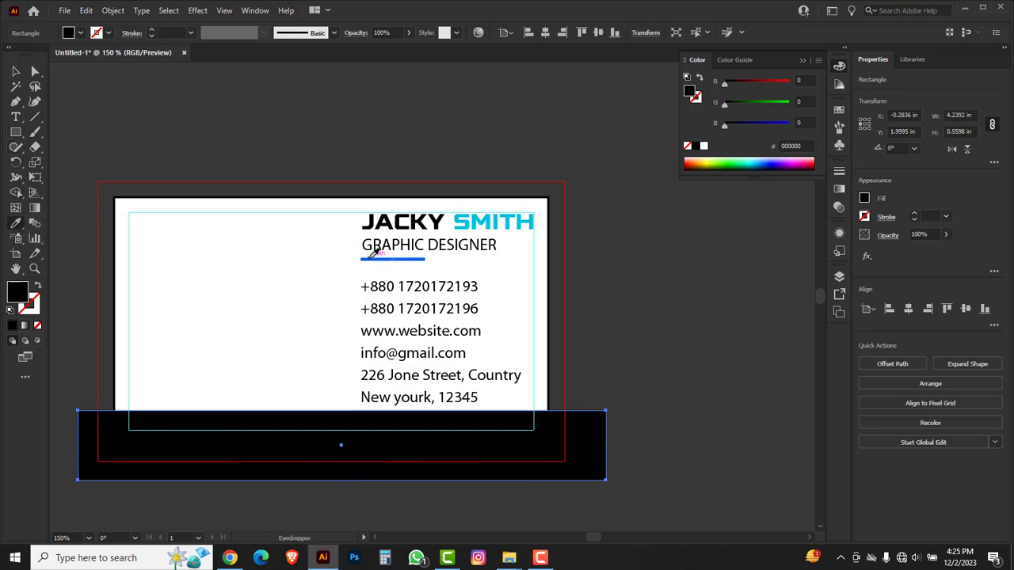
click(367, 258)
click(16, 72)
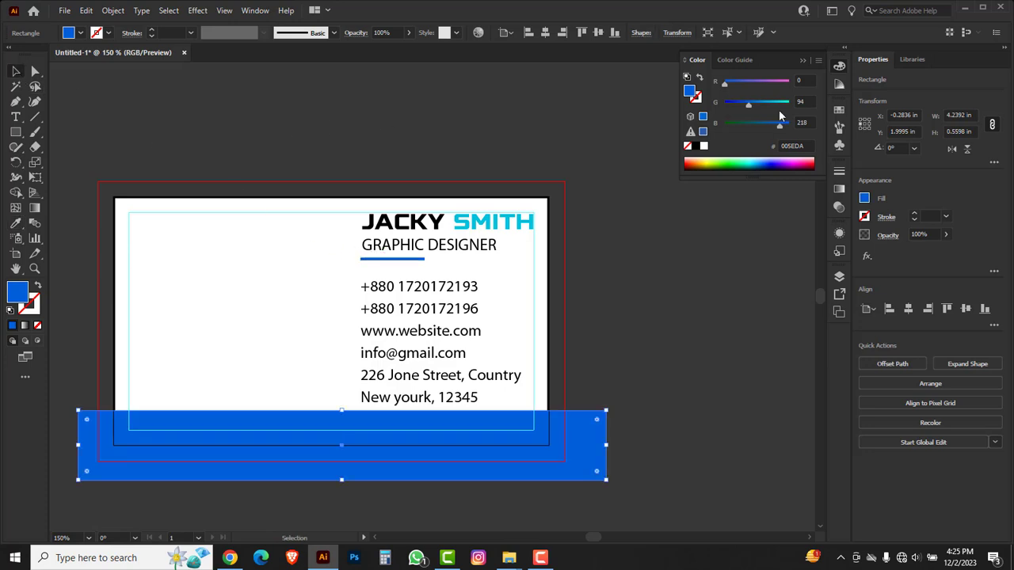
mouse_move(747, 105)
mouse_down()
mouse_move(737, 106)
mouse_move(746, 132)
mouse_move(732, 106)
mouse_up()
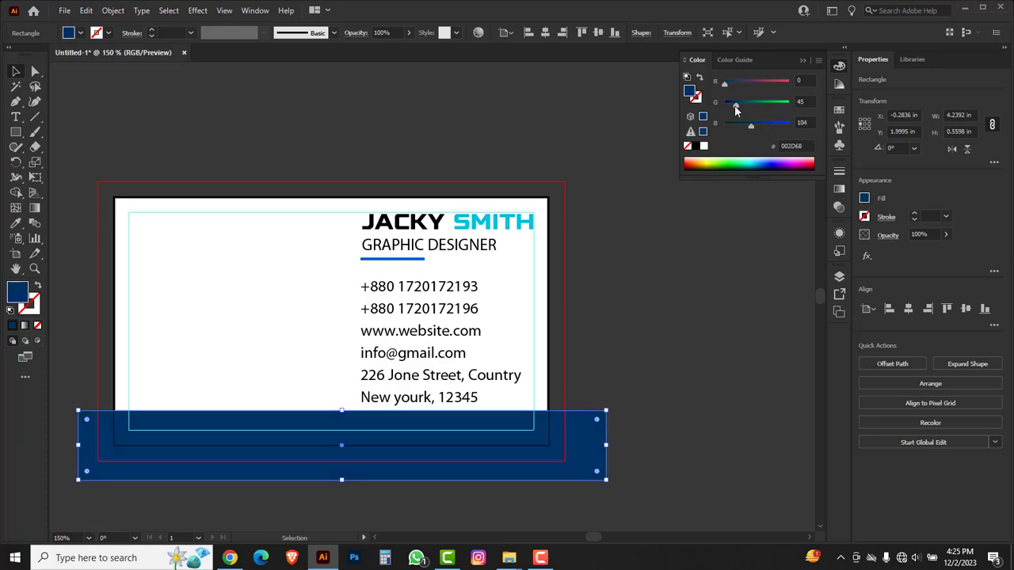
Step: Recolour the GRAPHIC DESIGNER underline to match the navy bar
click(661, 251)
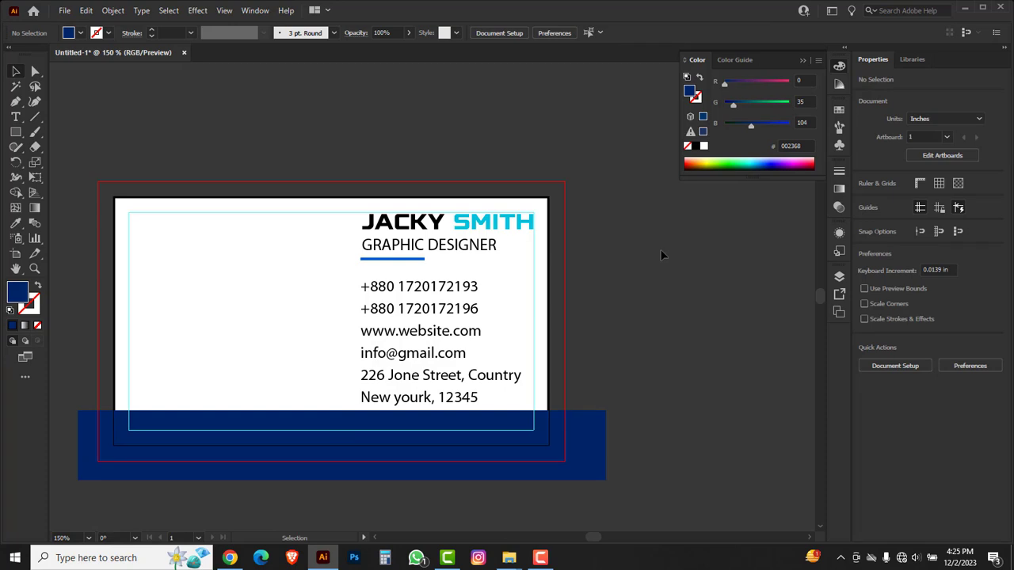
click(406, 259)
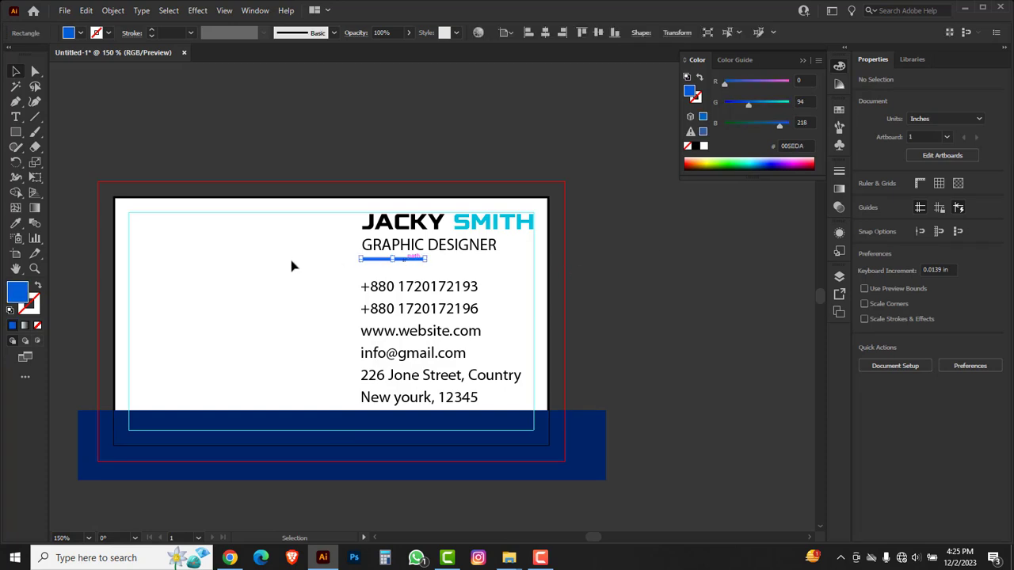
click(19, 225)
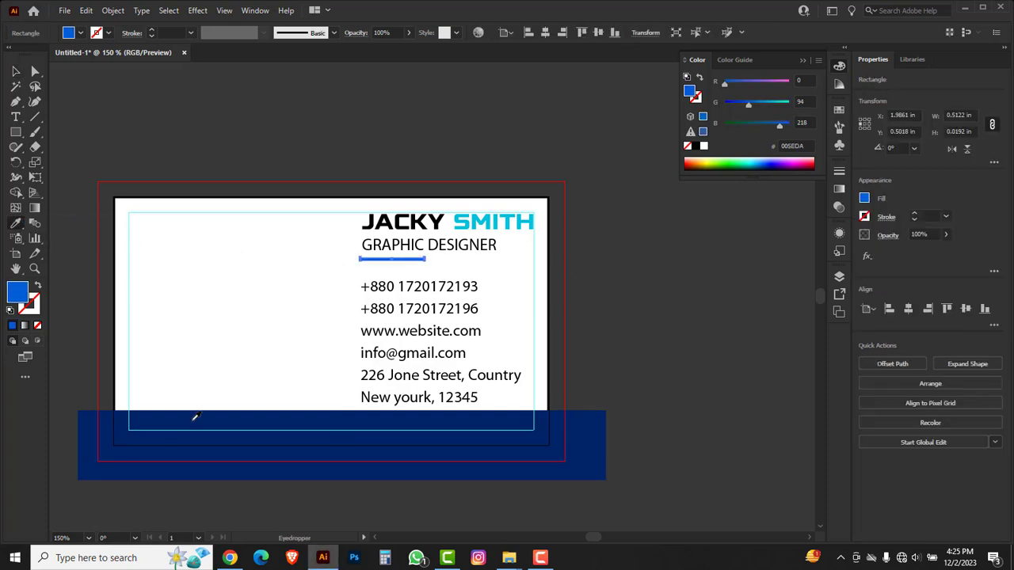
click(201, 445)
click(15, 72)
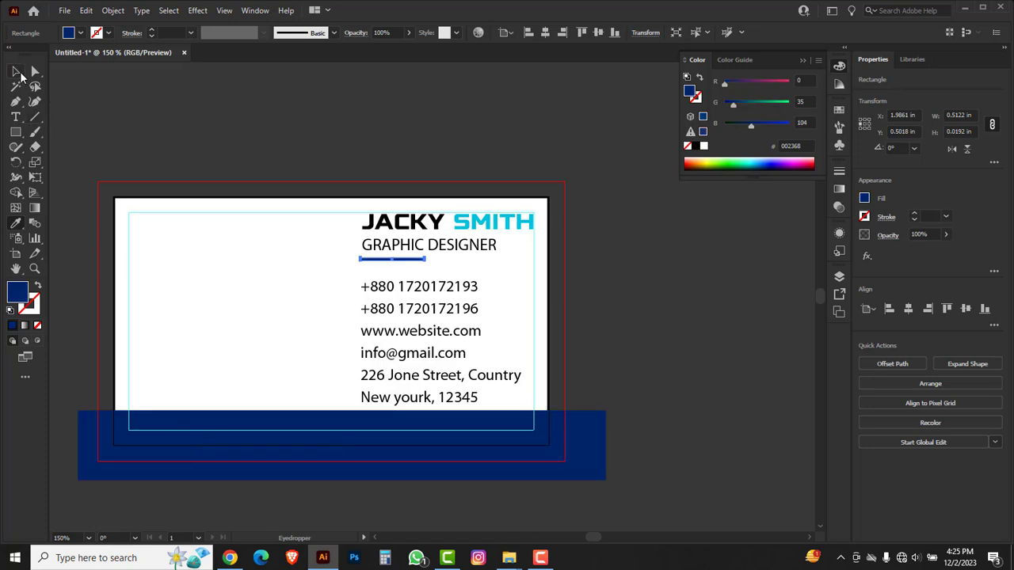
click(221, 124)
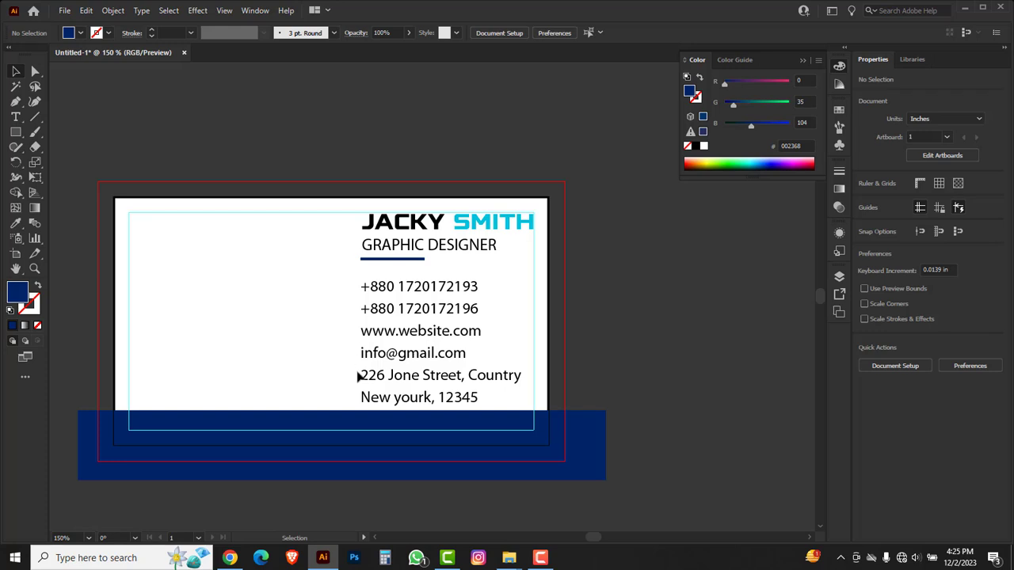
Step: Open the visiting card and ICON.ai icon file
click(64, 10)
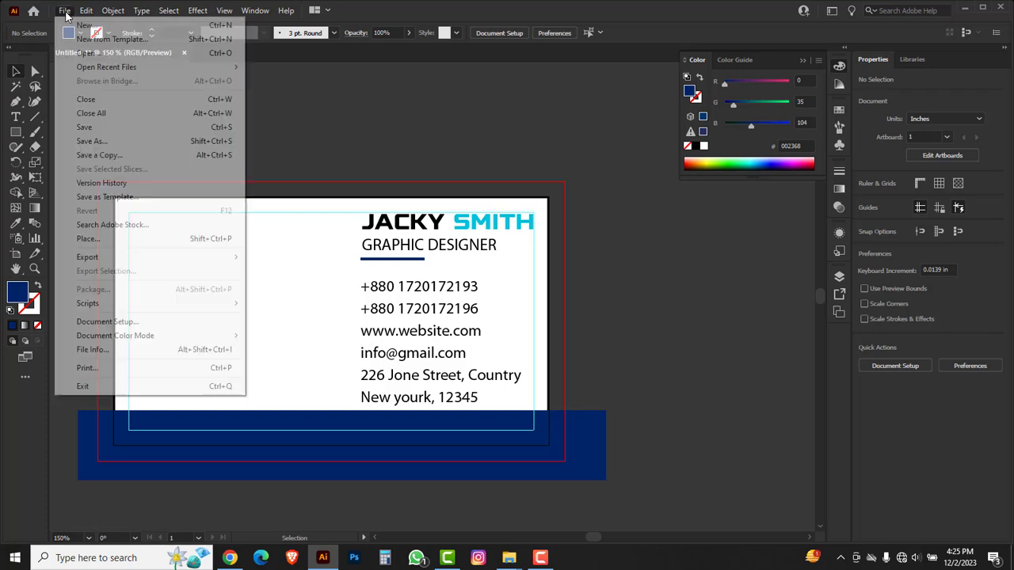
click(81, 59)
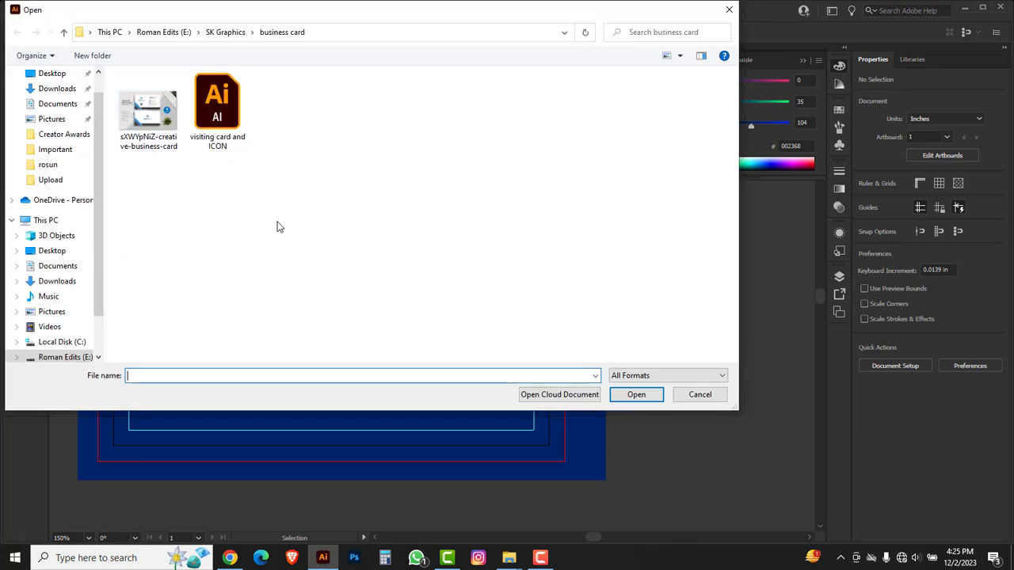
click(227, 120)
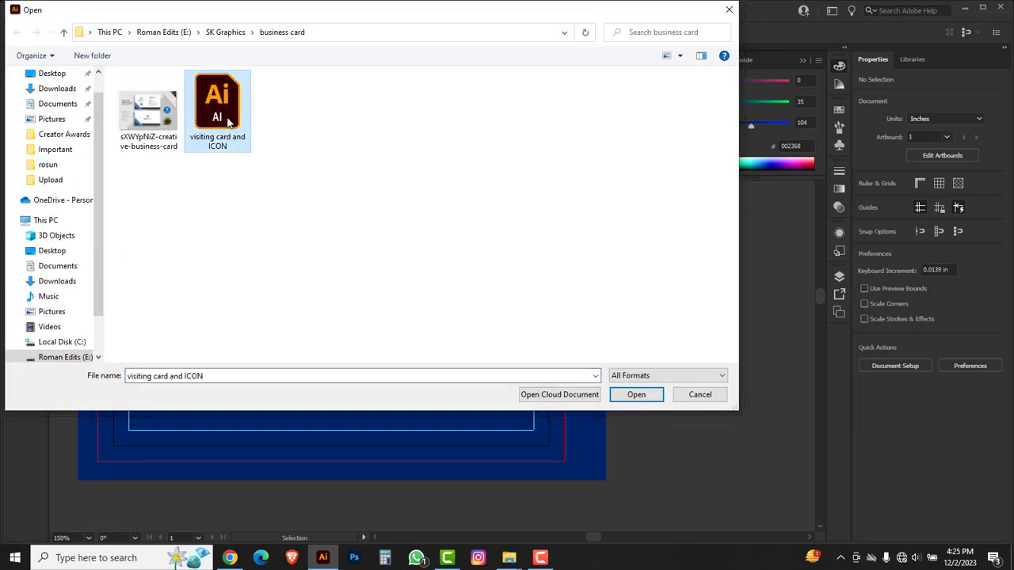
click(633, 396)
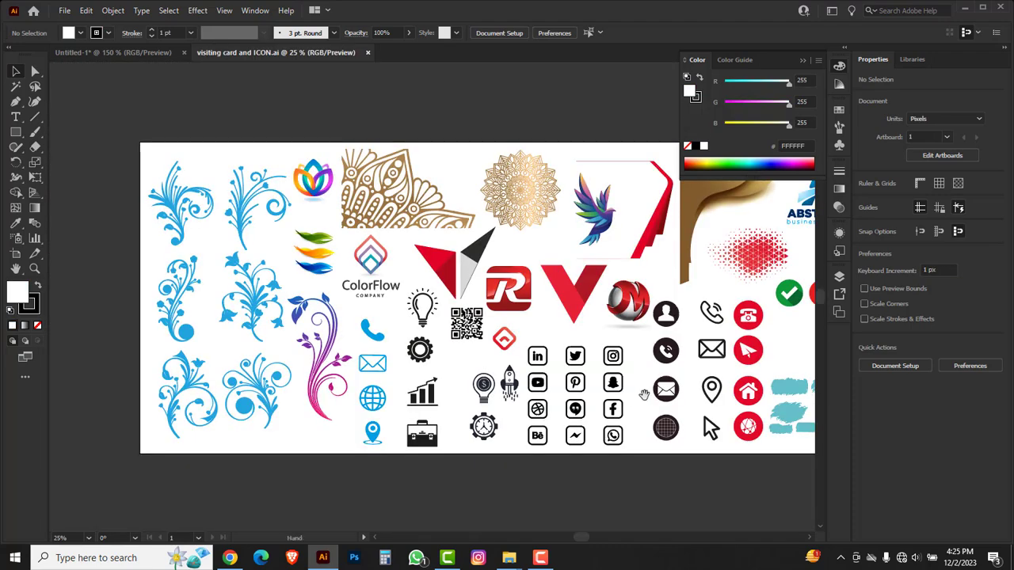
Step: Select and copy the blue phone, envelope, globe and location icons
drag(670, 389, 570, 380)
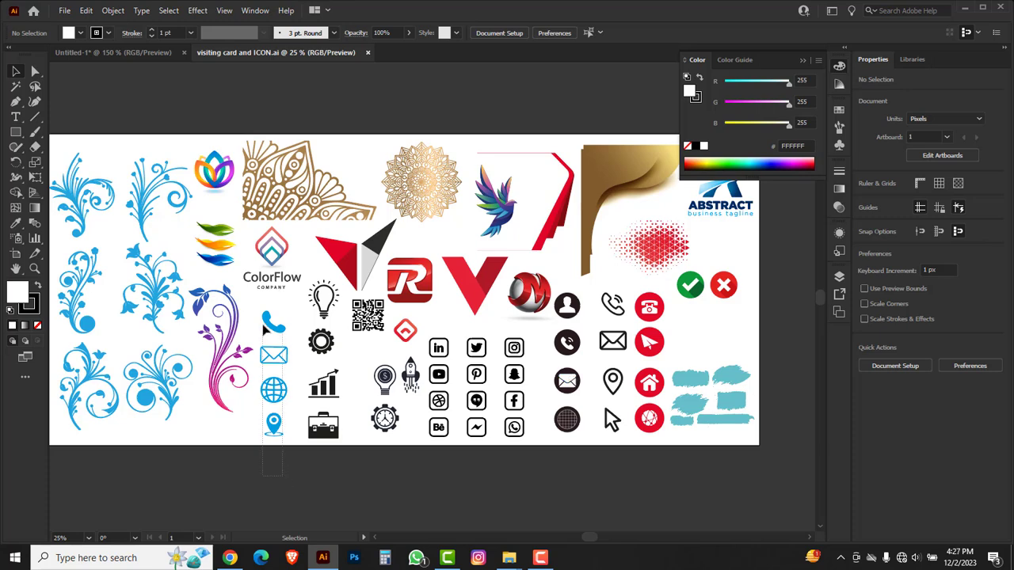
drag(283, 475, 274, 323)
key(a)
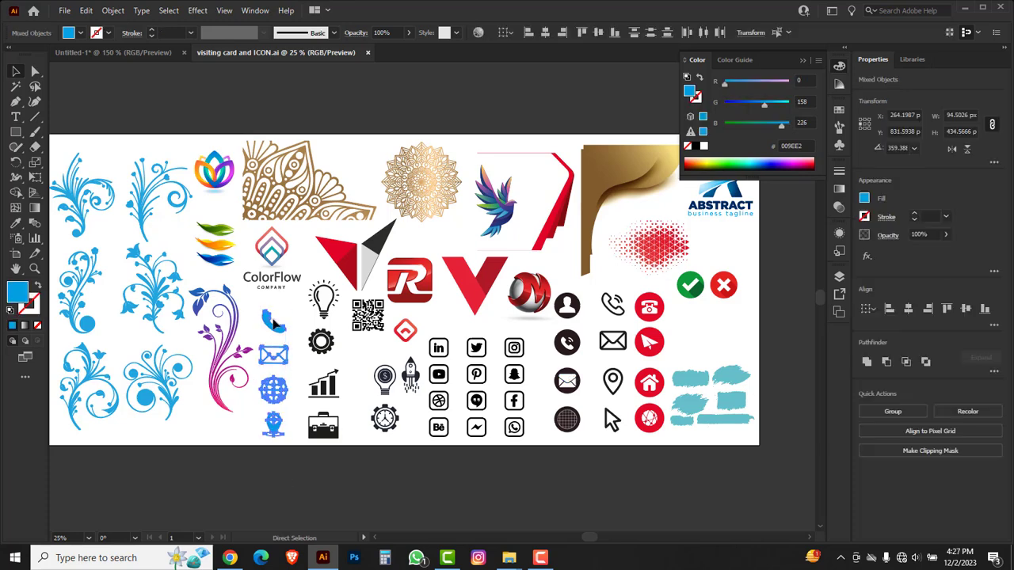
key(v)
click(131, 54)
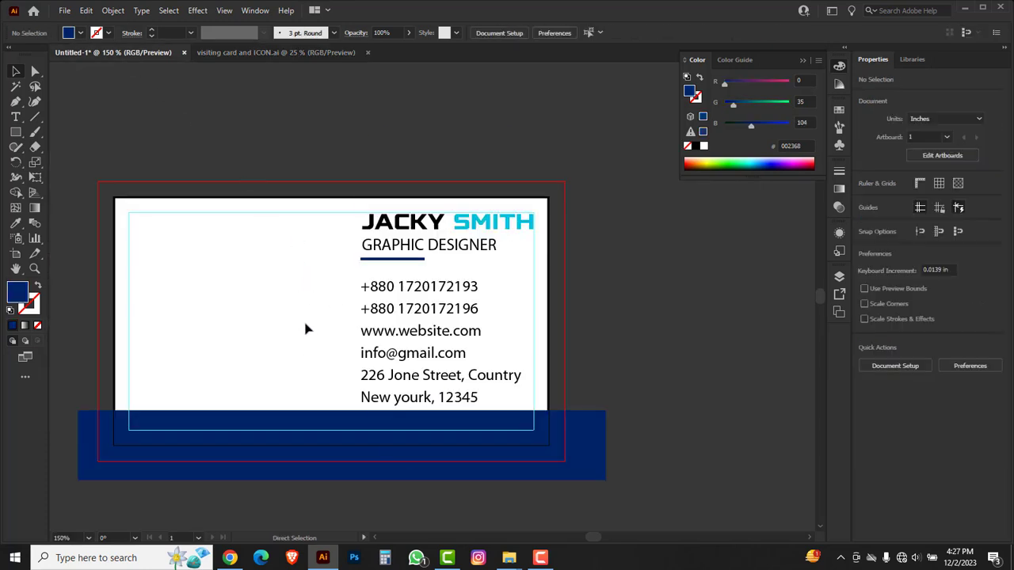
Step: Paste the contact icons onto the card and scale them uniformly to 20%
key(ctrl+v)
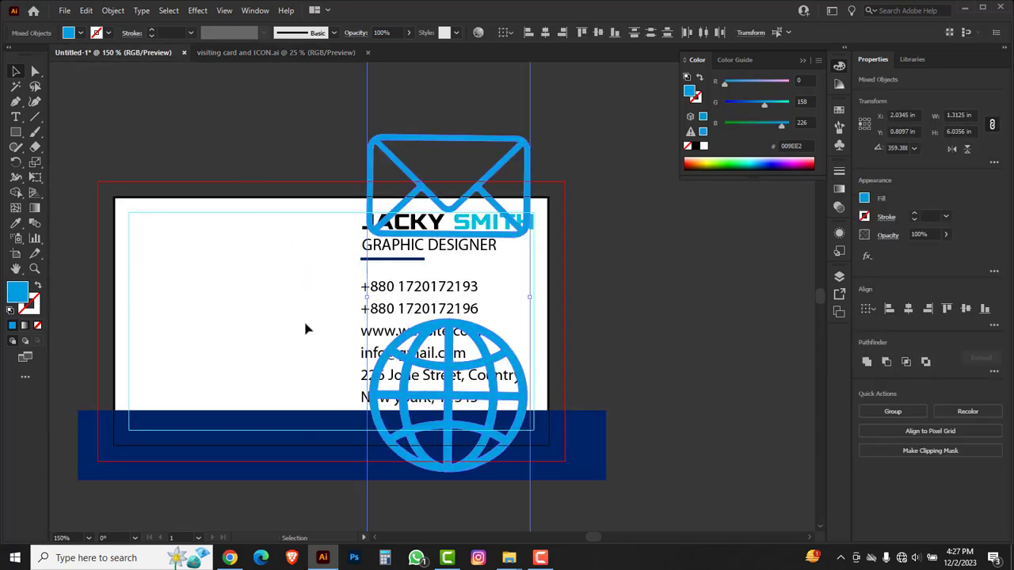
click(35, 163)
click(83, 165)
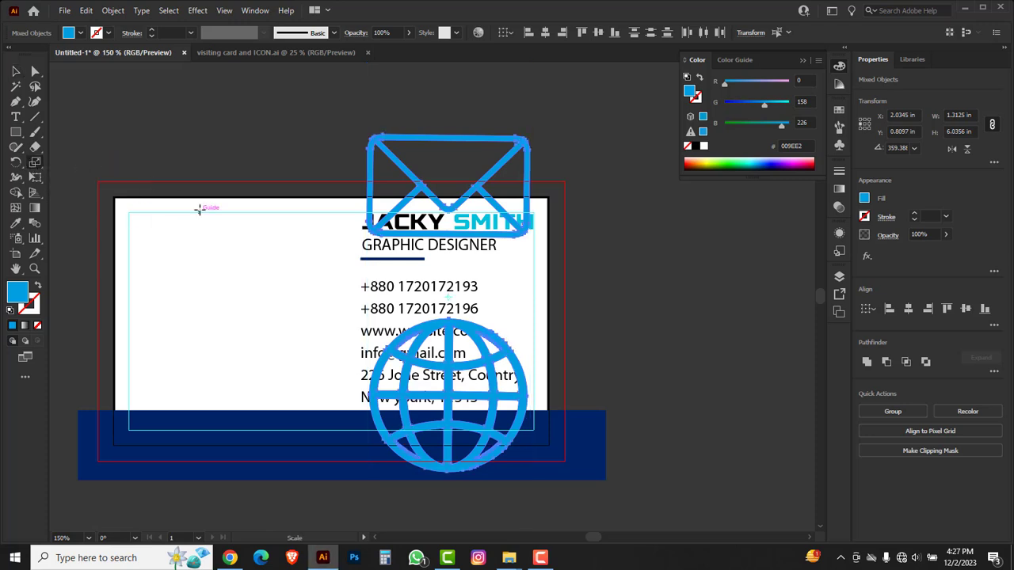
alt+click(199, 209)
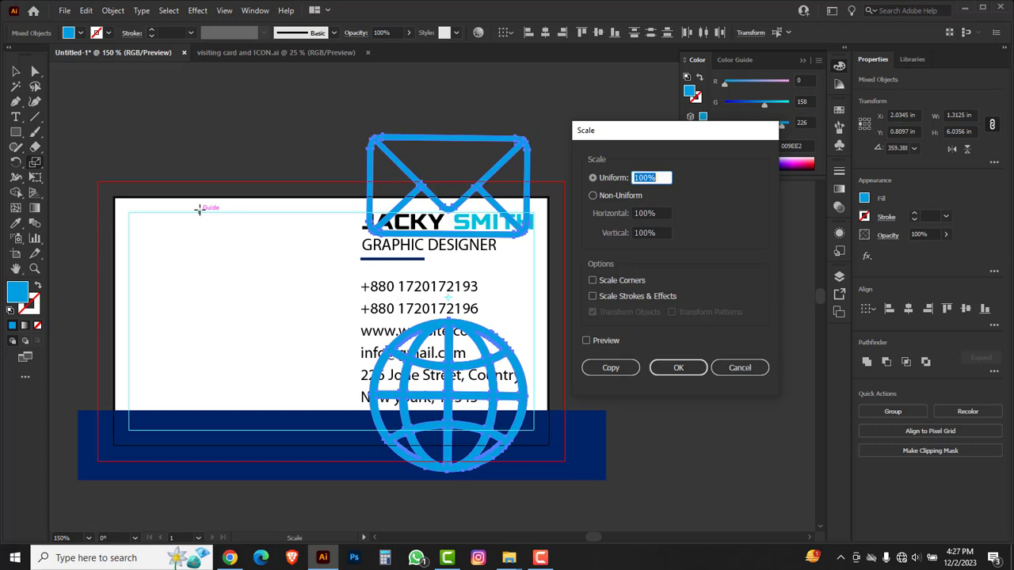
text(20)
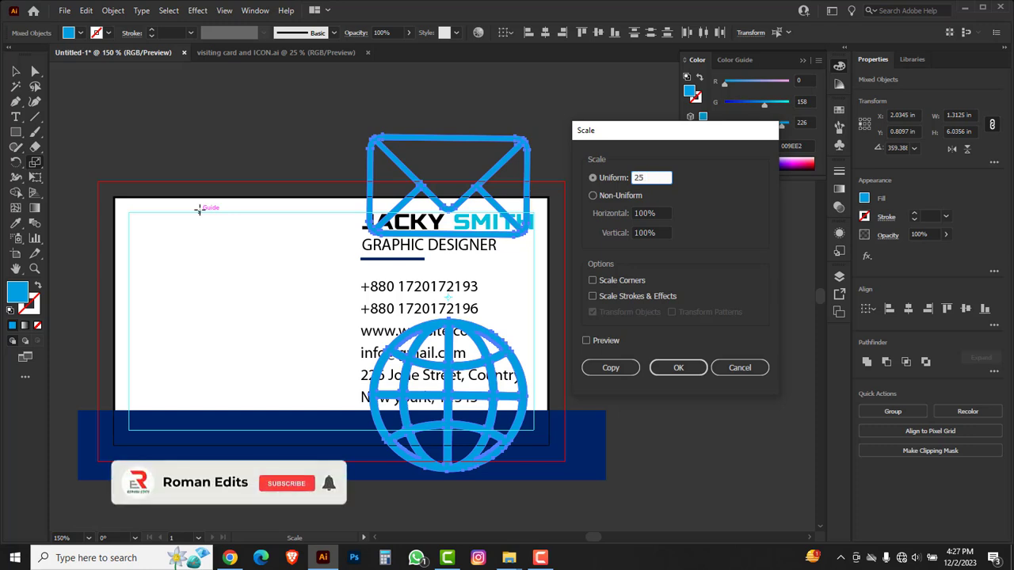
key(Return)
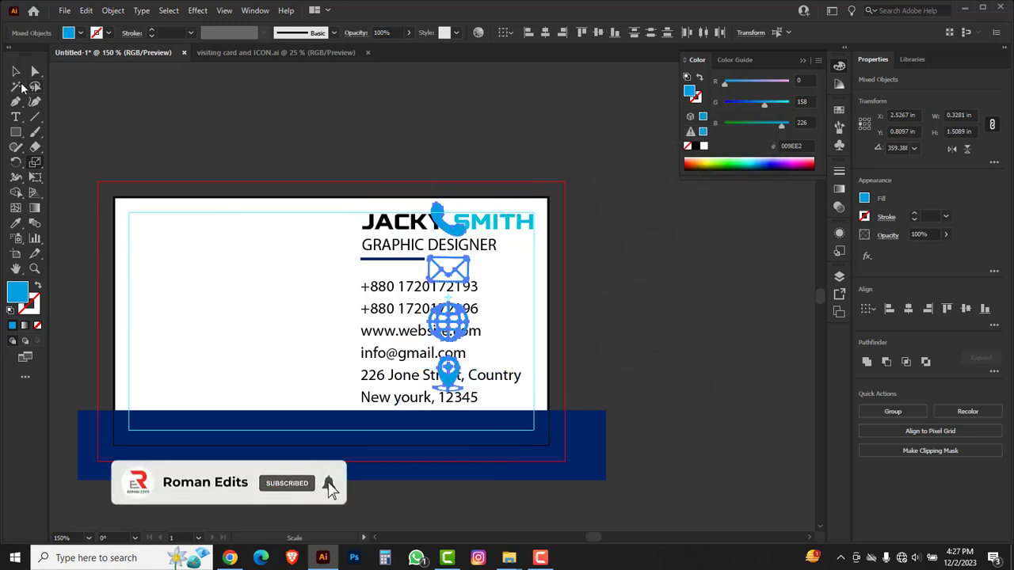
Step: Move the icon column left of the contact text and shrink it further
click(14, 72)
key(ctrl+equal)
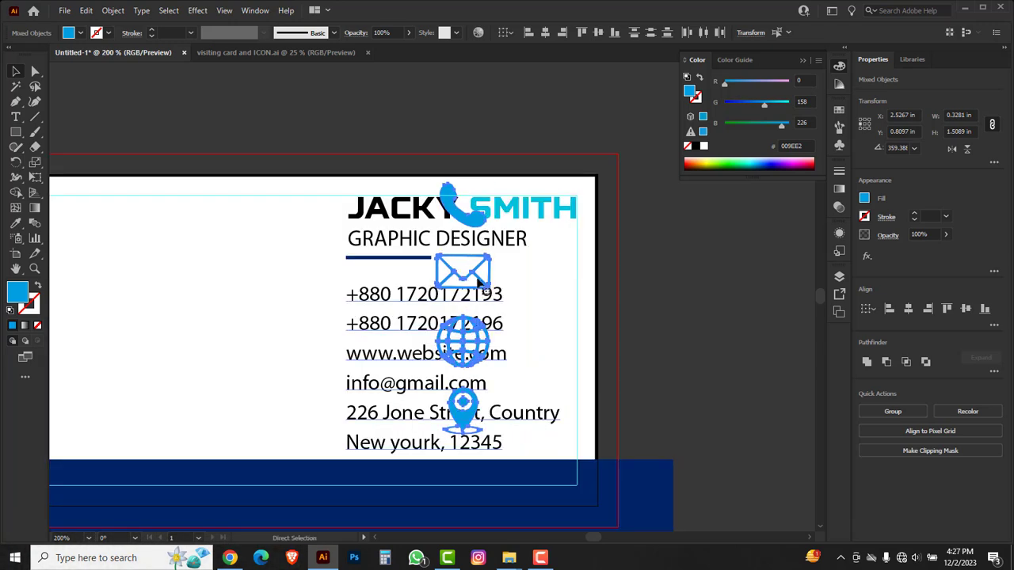
drag(484, 269, 316, 319)
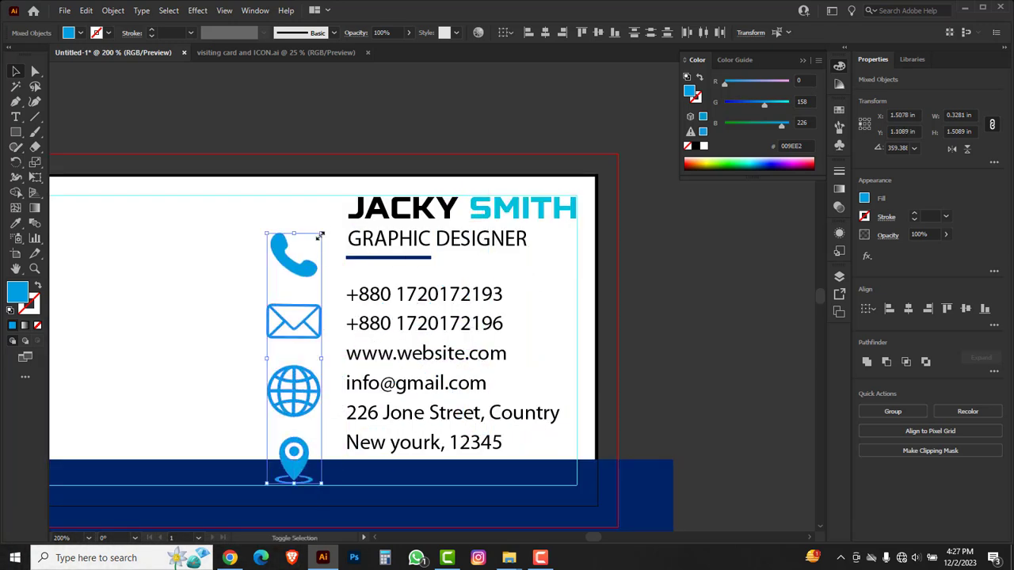
drag(321, 235, 309, 258)
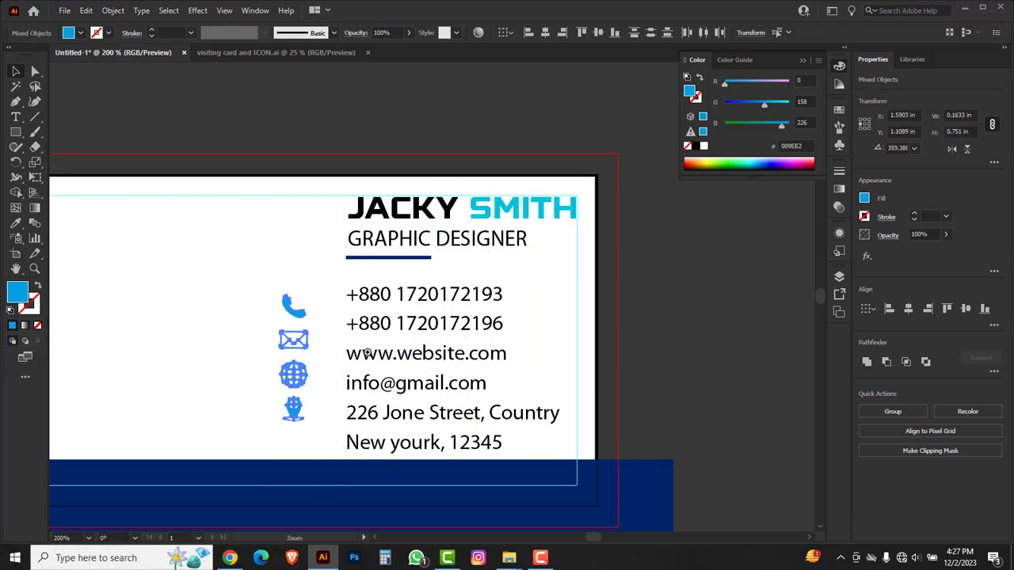
key(ctrl+equal)
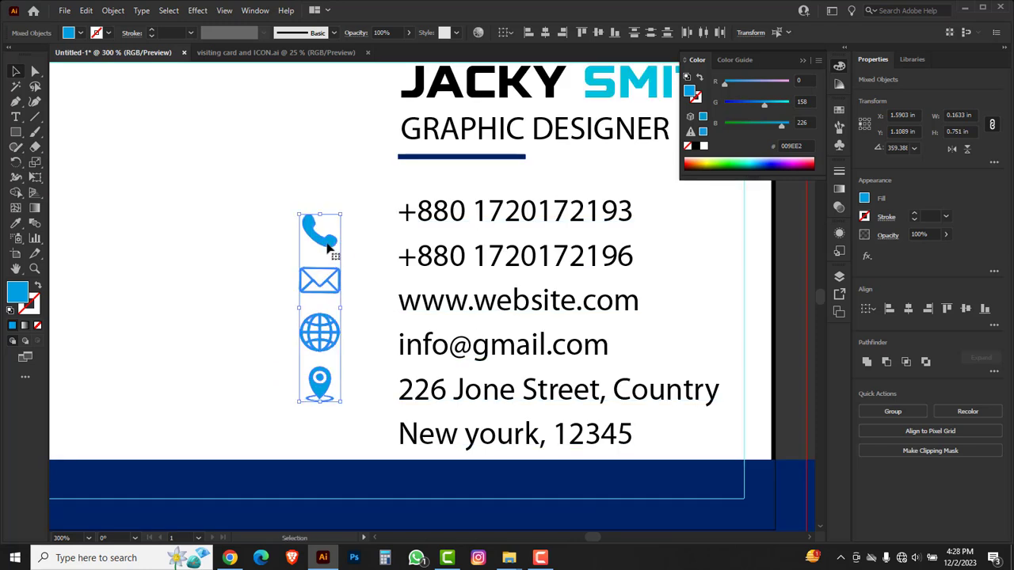
drag(327, 248, 369, 237)
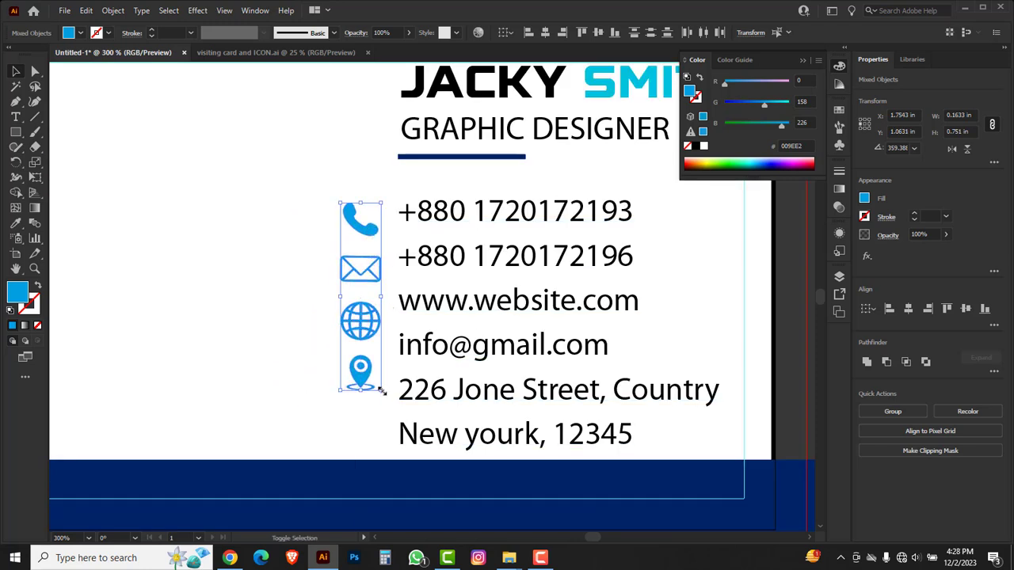
drag(381, 390, 368, 361)
click(301, 257)
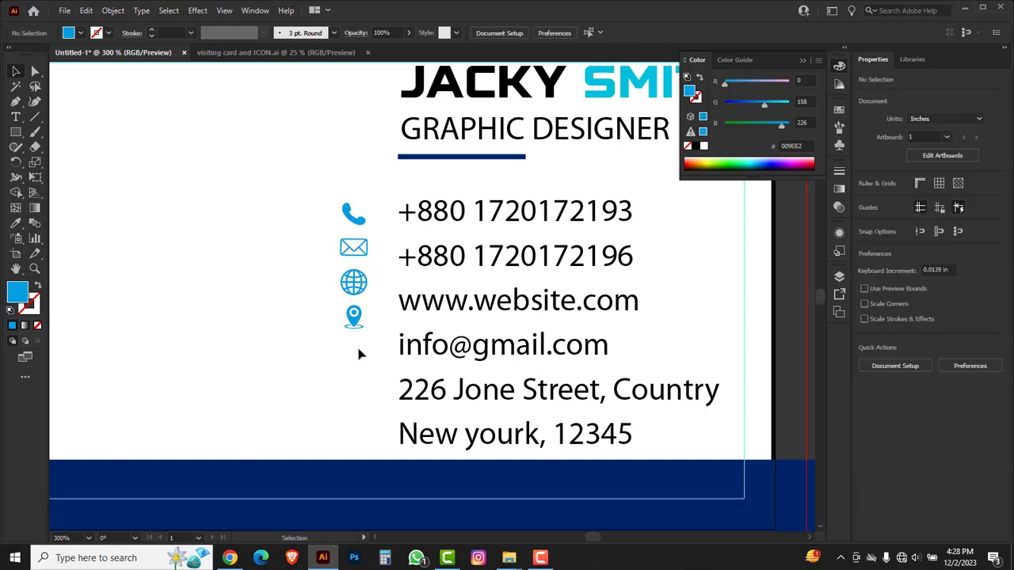
Step: Place the location pin, envelope and globe beside the address, email and website lines
drag(353, 316, 353, 384)
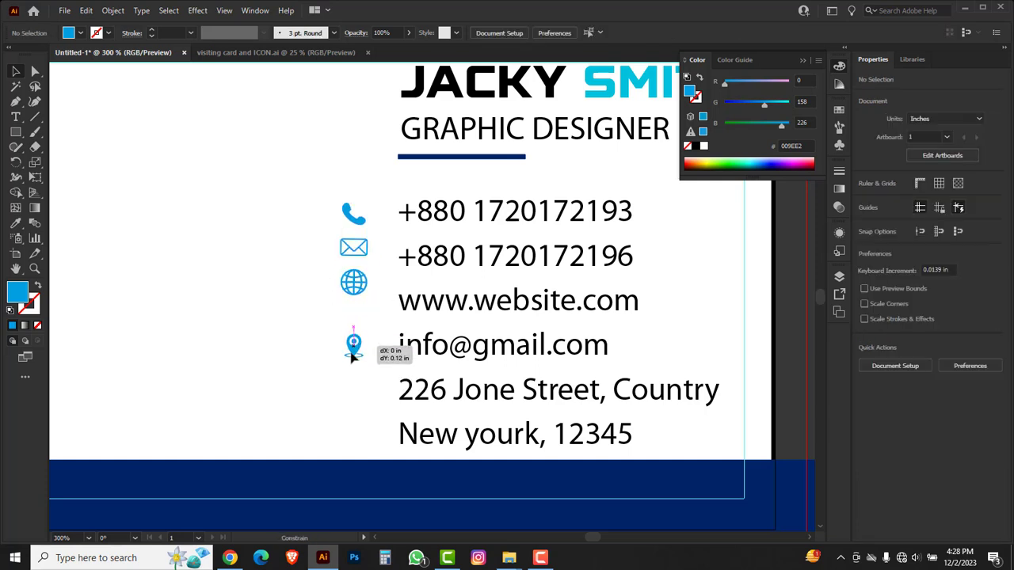
drag(353, 385, 353, 390)
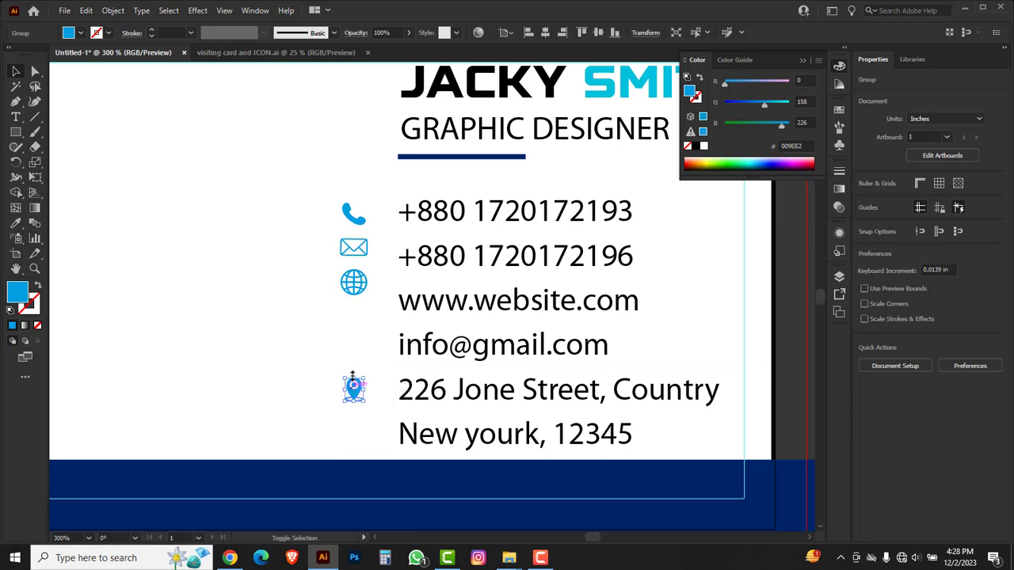
click(362, 327)
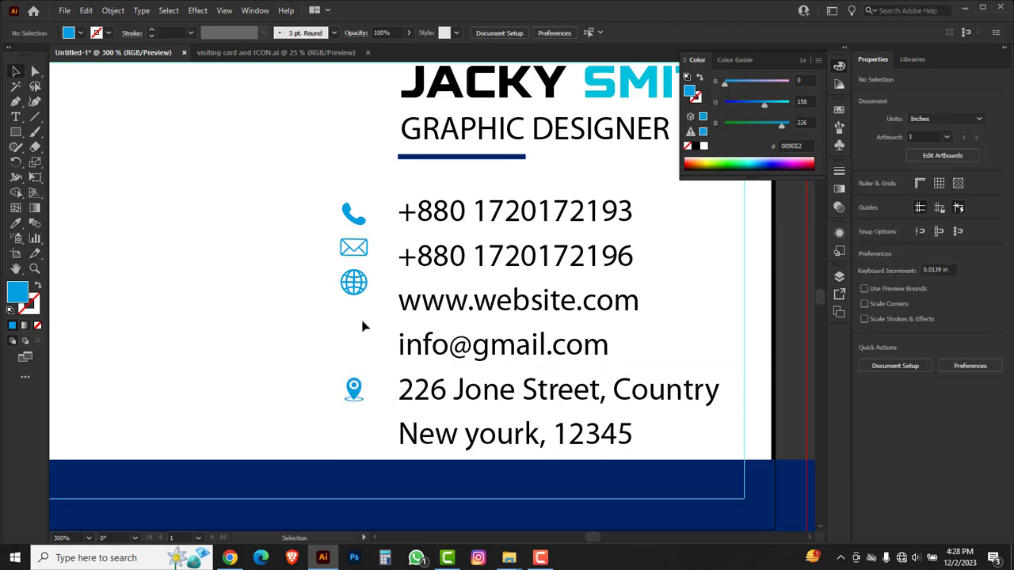
drag(354, 247, 361, 344)
drag(357, 287, 356, 301)
click(324, 243)
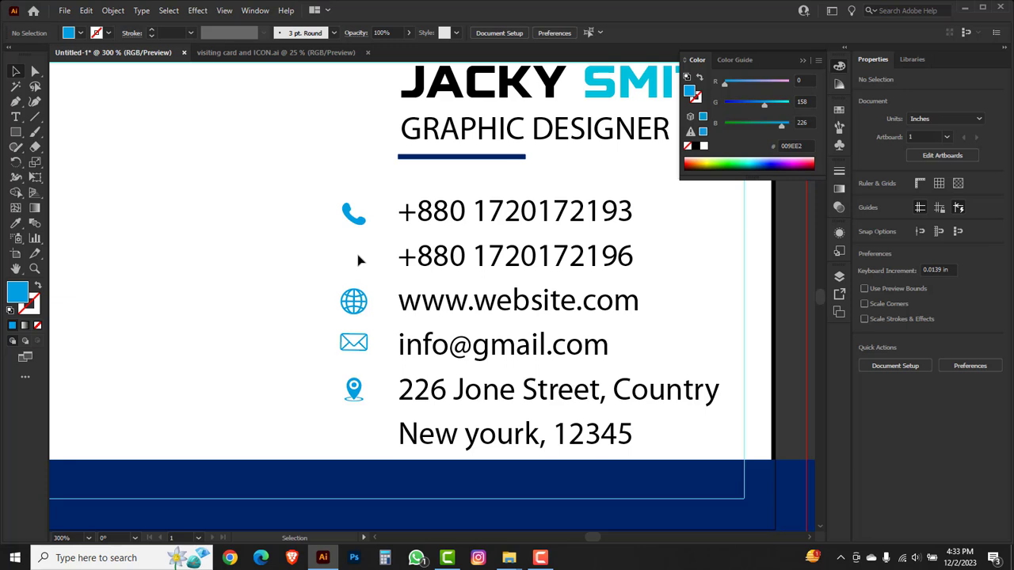
Step: Search Google in Chrome for 'telephone icon freepik'
click(230, 558)
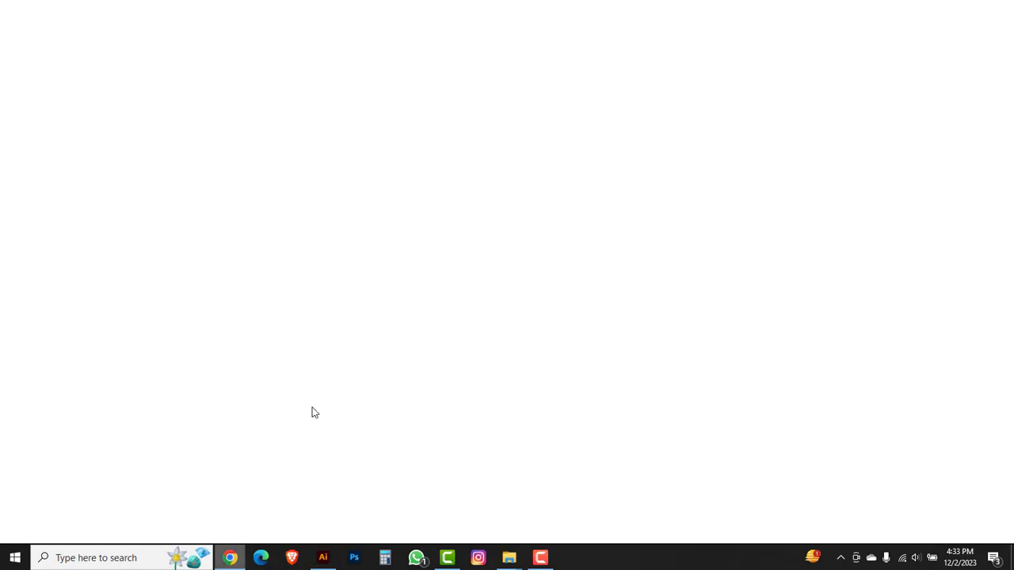
click(393, 269)
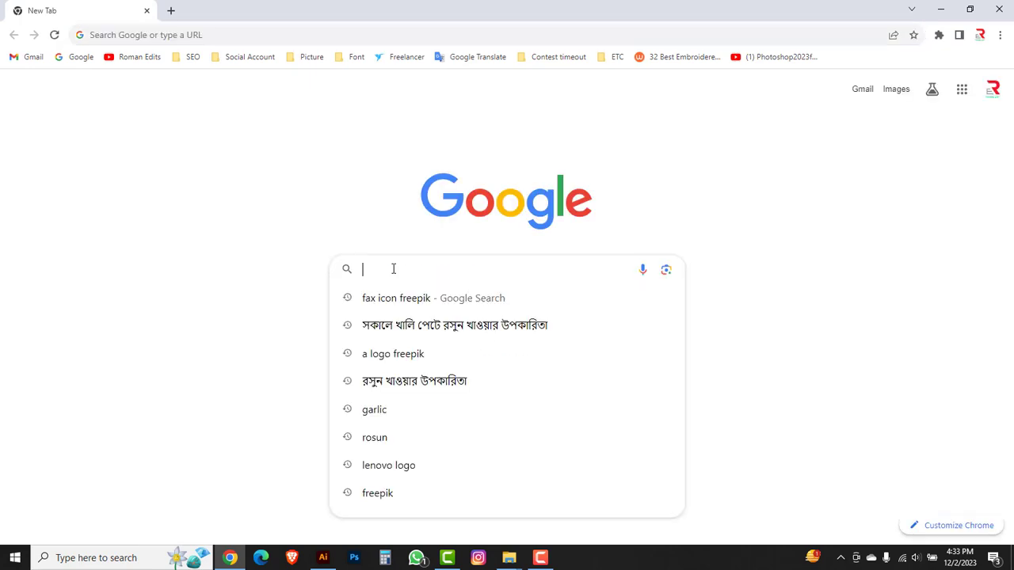
text(tele)
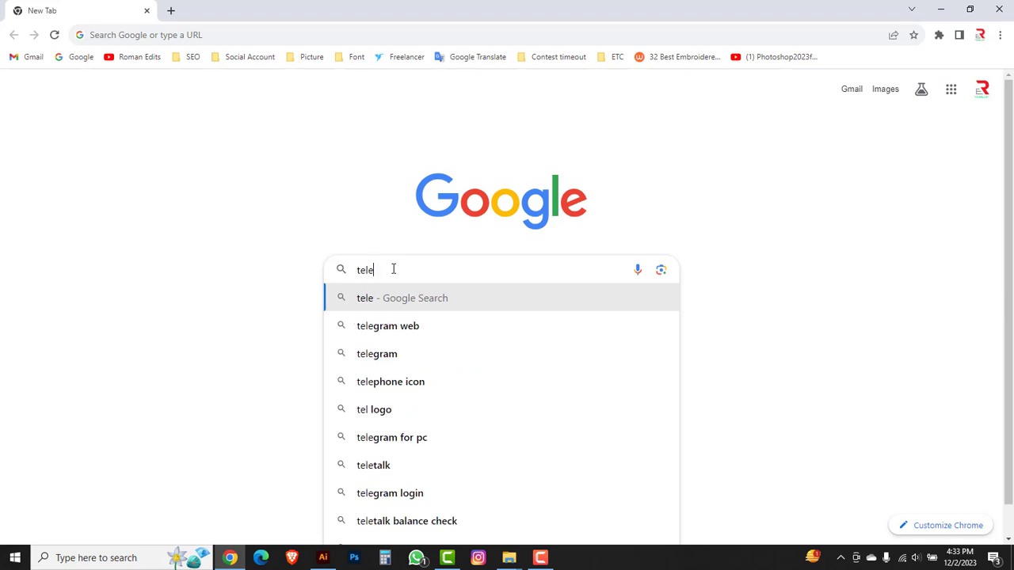
text(phone )
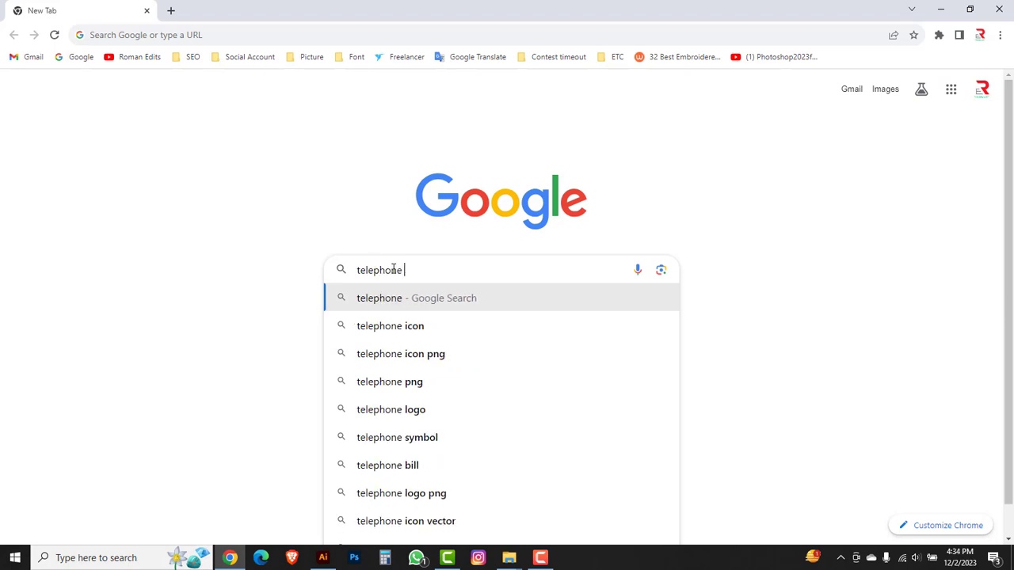
text(icon free)
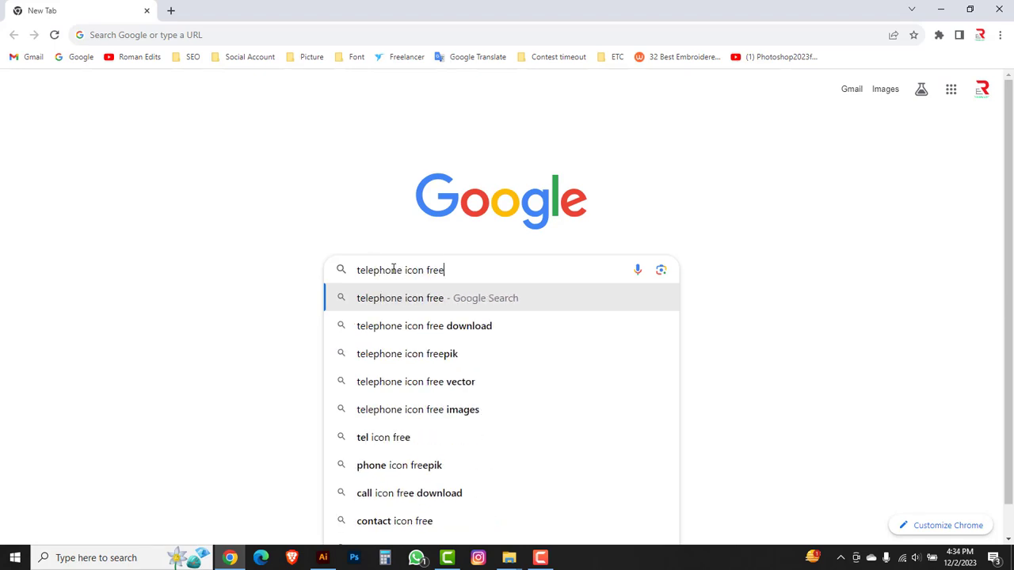
text(pik)
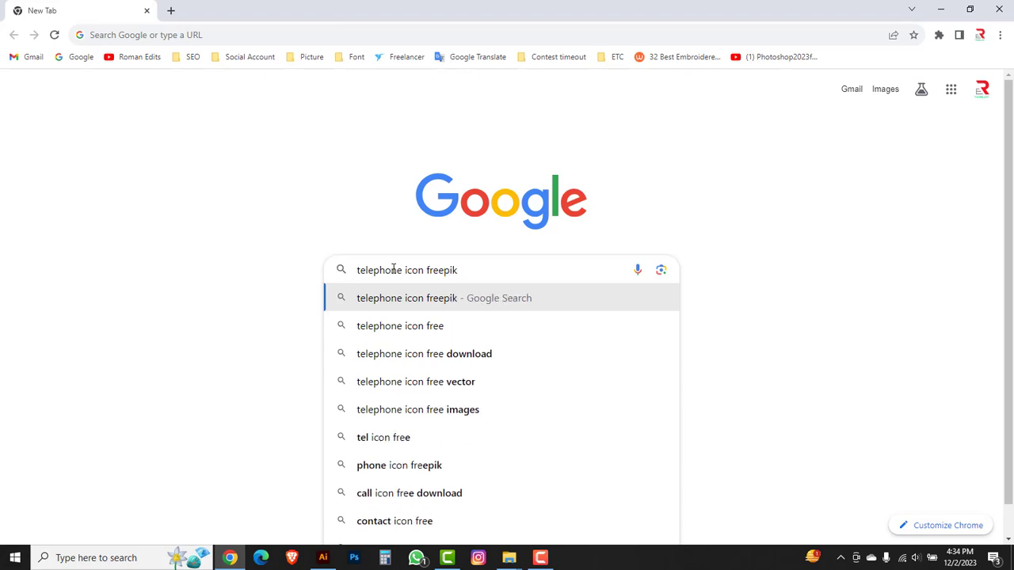
key(Return)
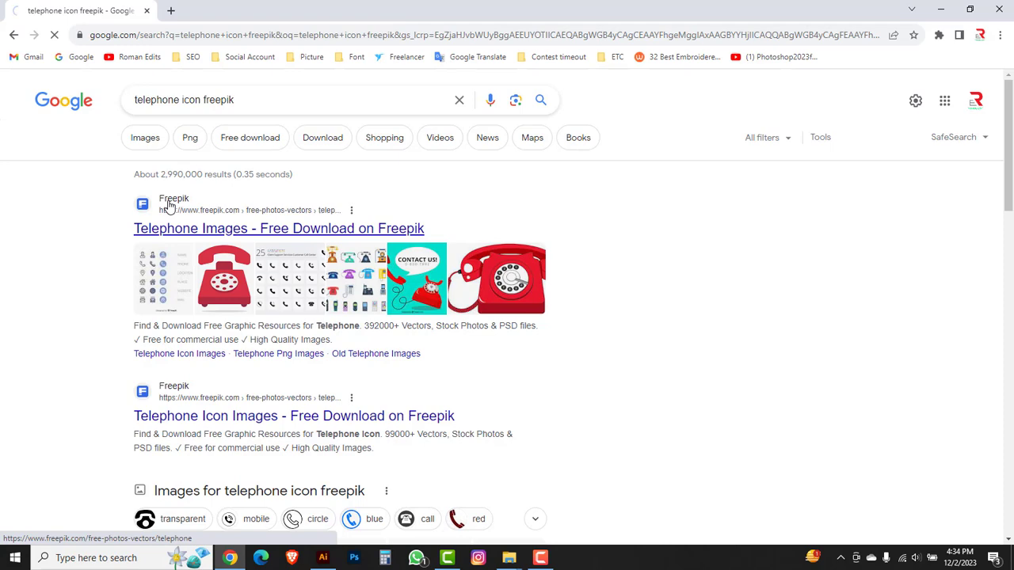
Step: Open the Freepik telephone images result and scroll through the icons
click(168, 206)
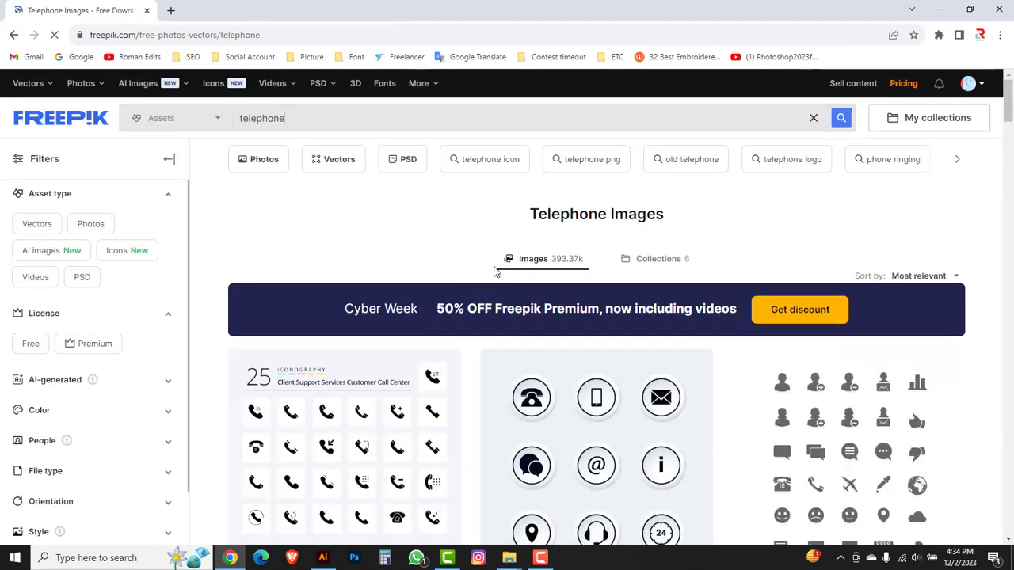
scroll(494, 269, down, 3)
scroll(614, 271, down, 2)
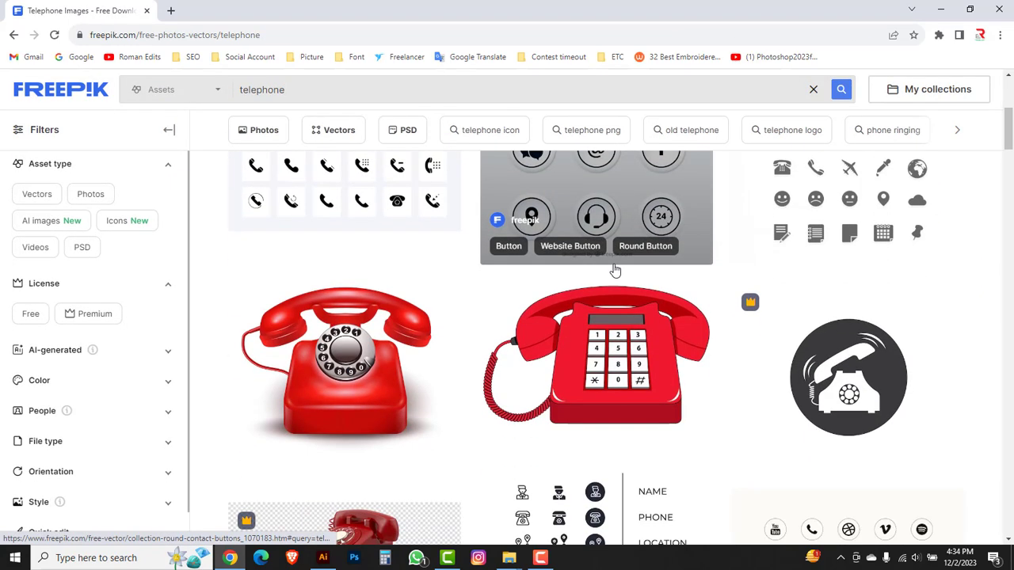
scroll(614, 270, down, 2)
scroll(613, 270, down, 2)
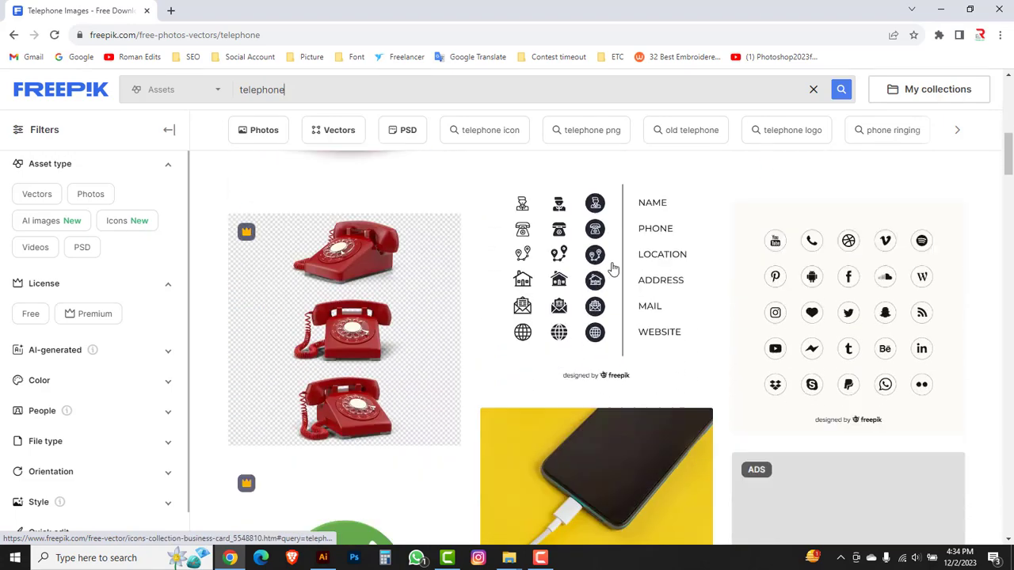
scroll(613, 269, down, 2)
scroll(613, 268, down, 2)
scroll(613, 268, down, 2)
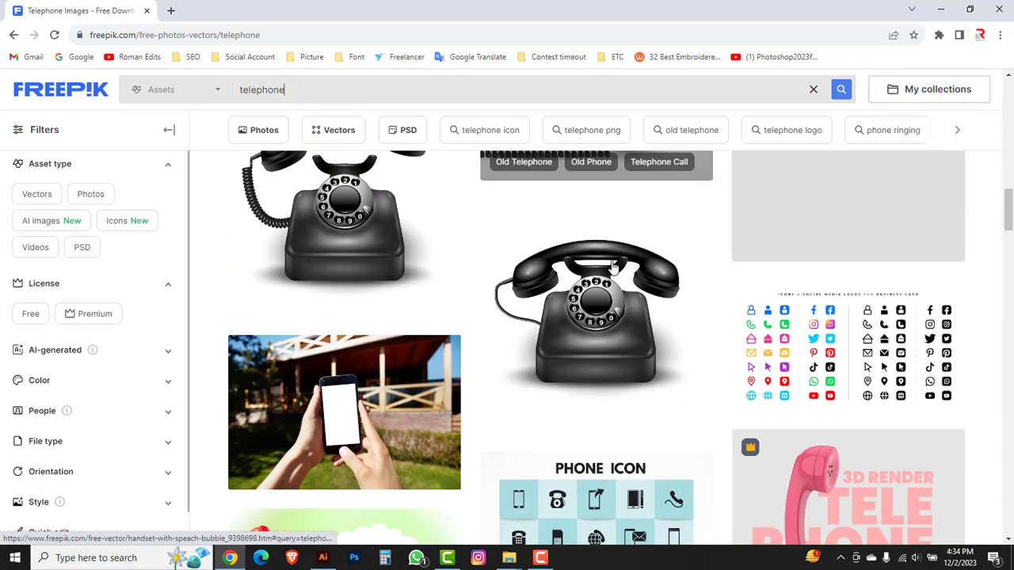
scroll(612, 267, down, 2)
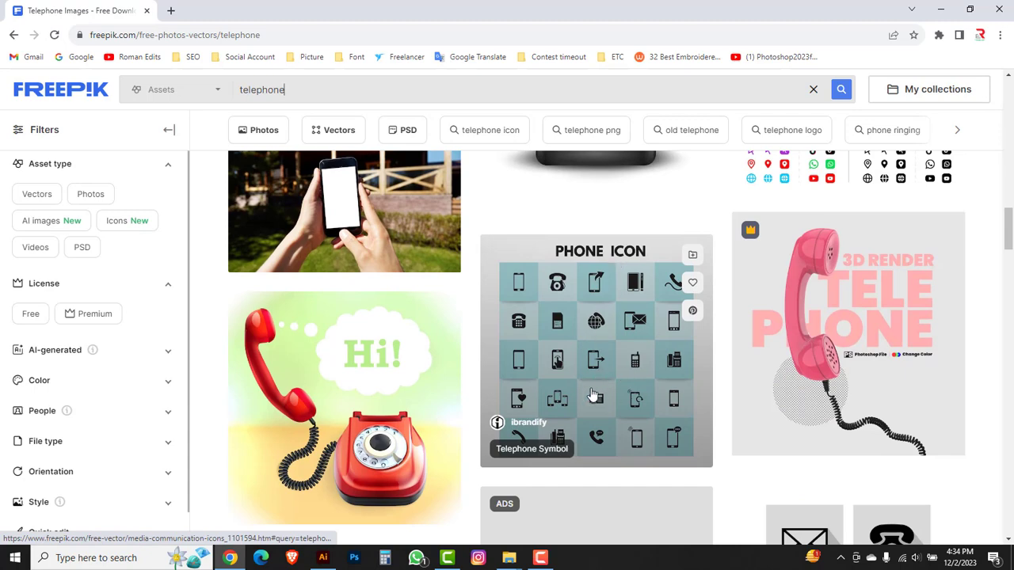
Step: Download the free Phone Icon set as media-communication-icons.zip, then minimize Chrome
click(593, 327)
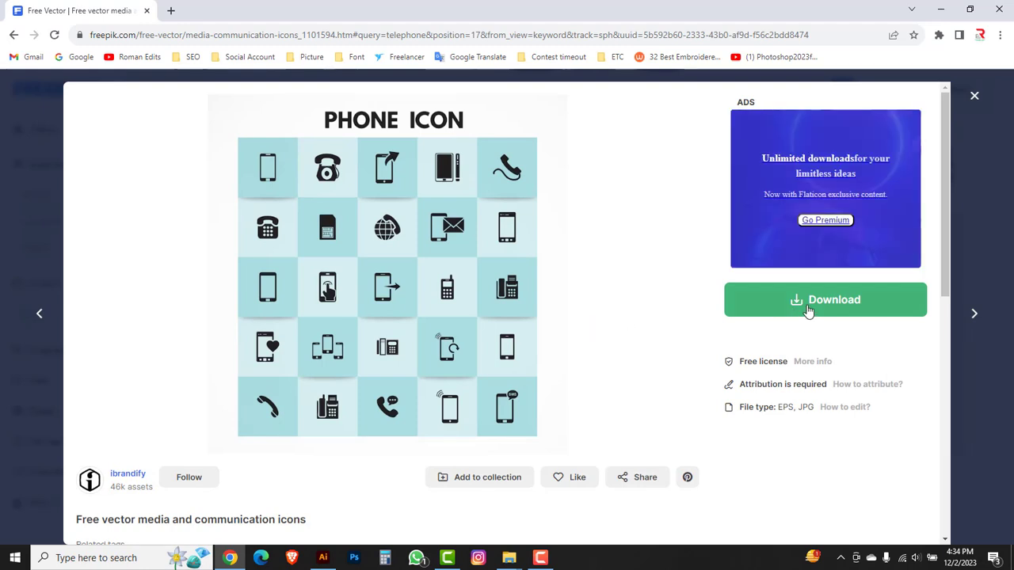
click(815, 303)
click(788, 484)
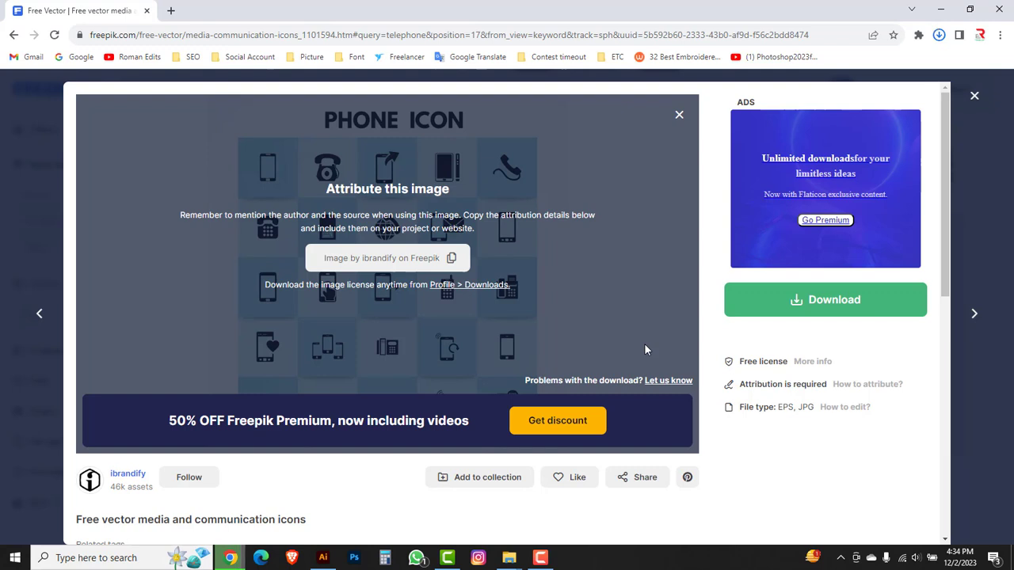
click(940, 8)
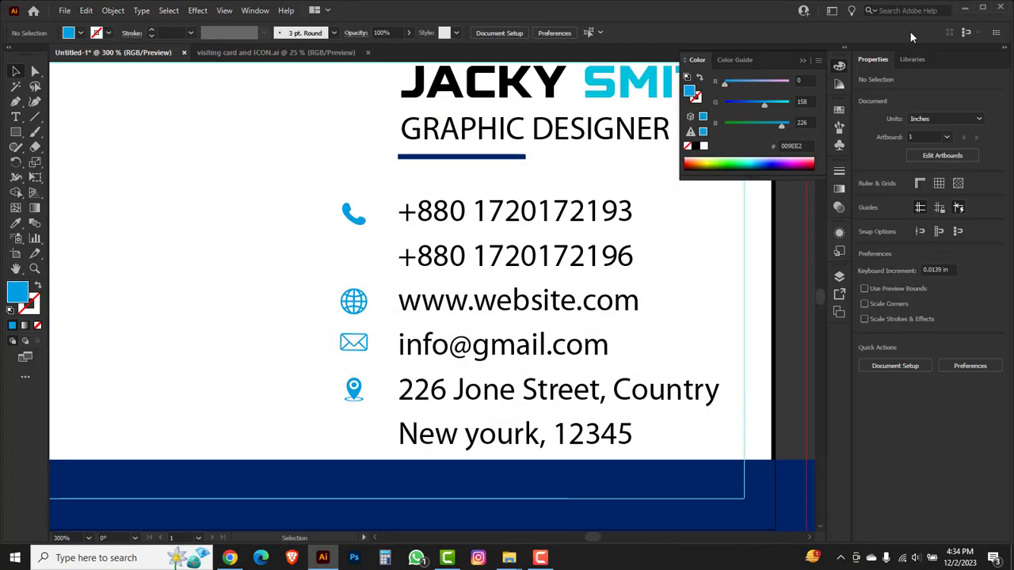
Step: Extract the media-communication-icons zip in the Downloads folder
click(972, 11)
double_click(36, 38)
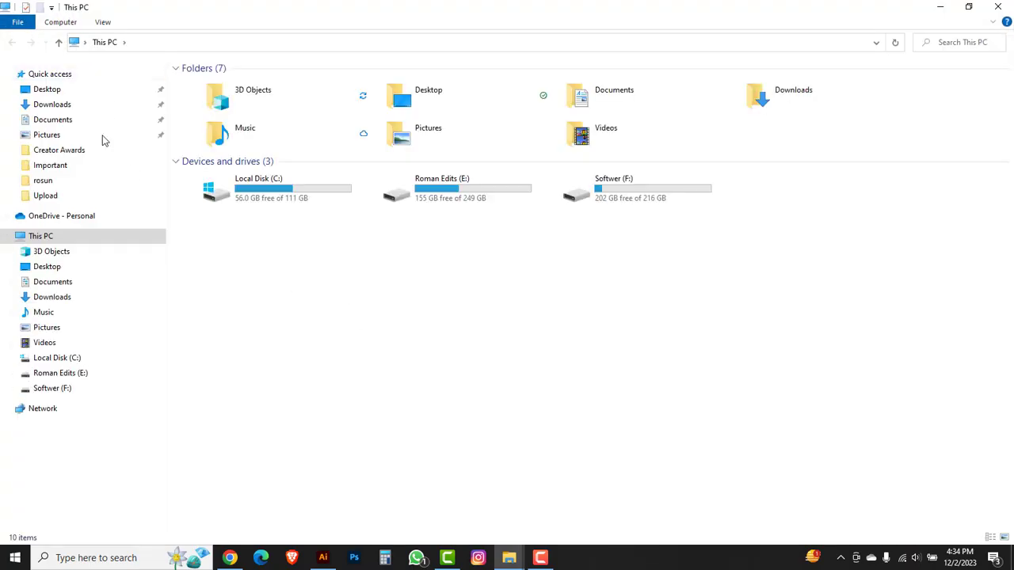
click(64, 104)
click(220, 117)
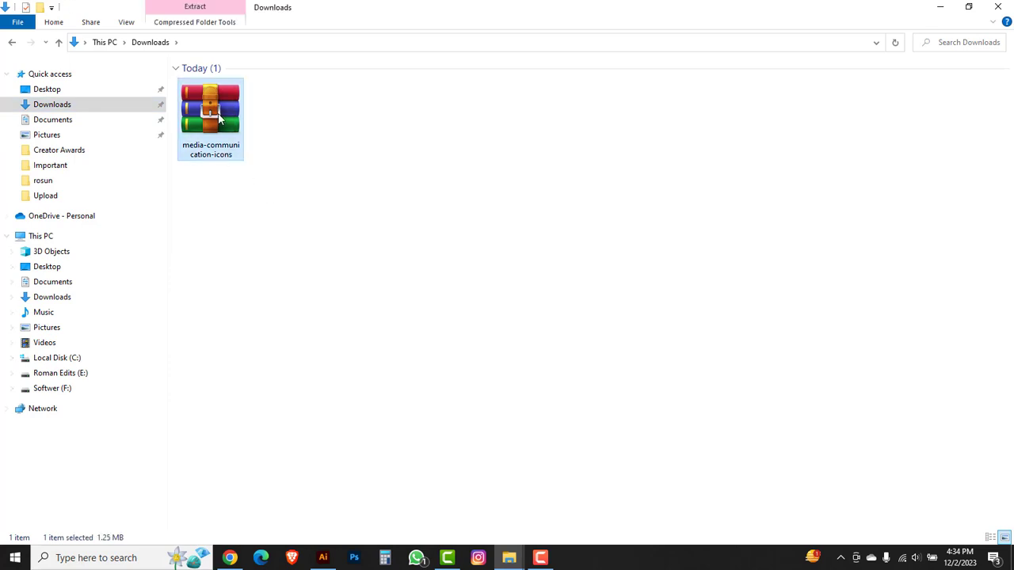
right_click(220, 117)
click(254, 165)
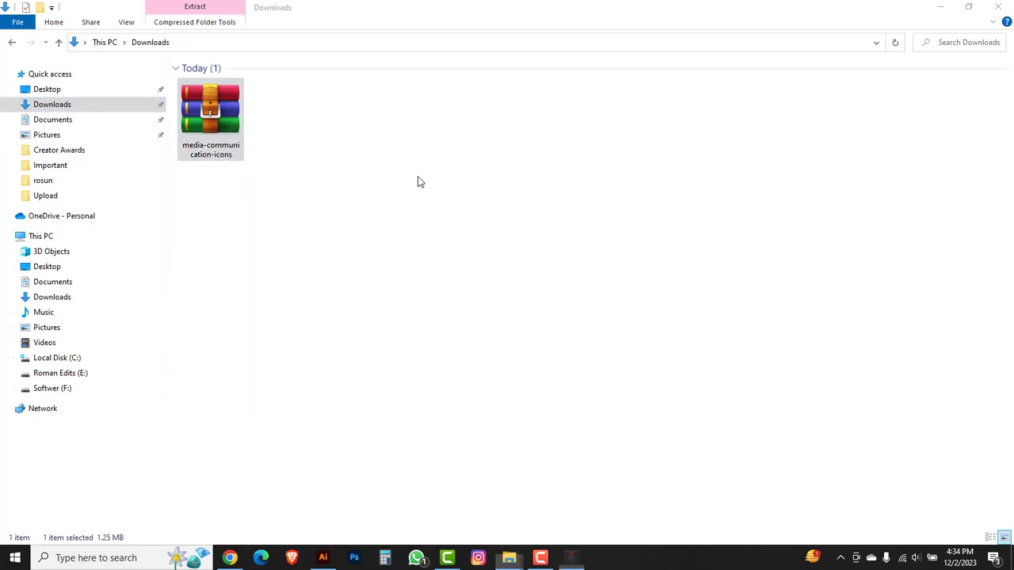
click(544, 421)
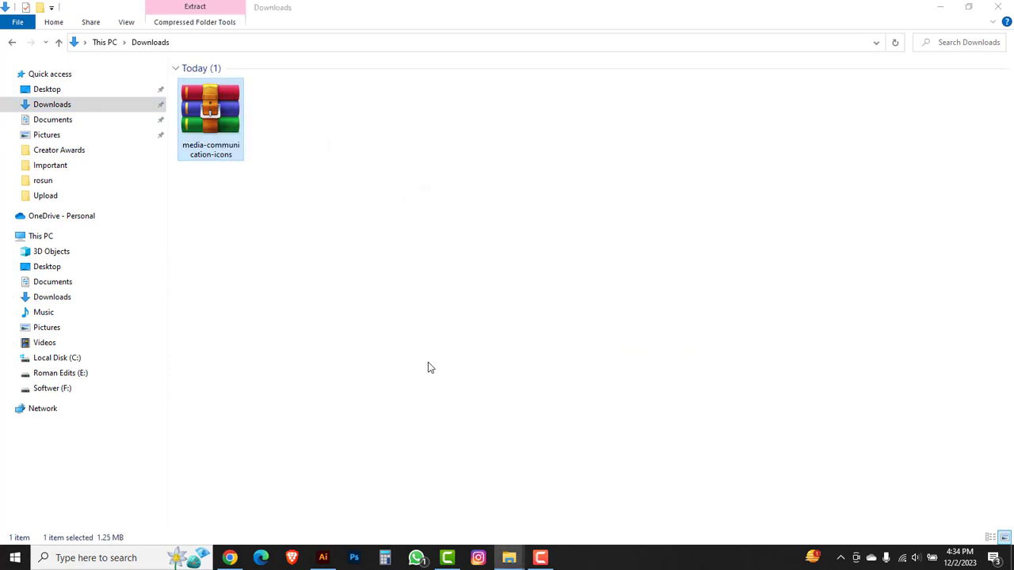
Step: Open the extracted folder and load 4219.eps into Illustrator via its taskbar icon
double_click(290, 129)
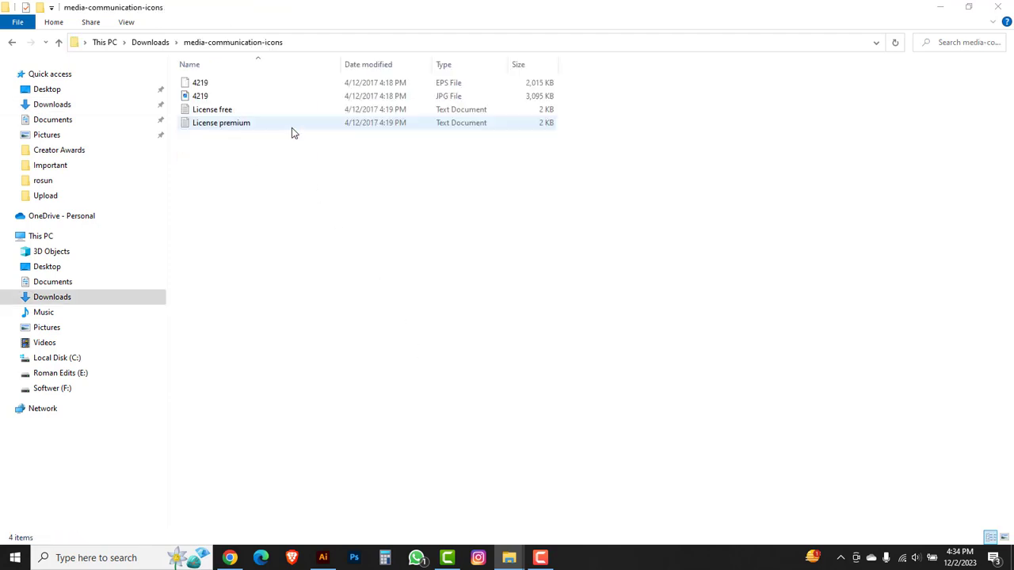
double_click(200, 84)
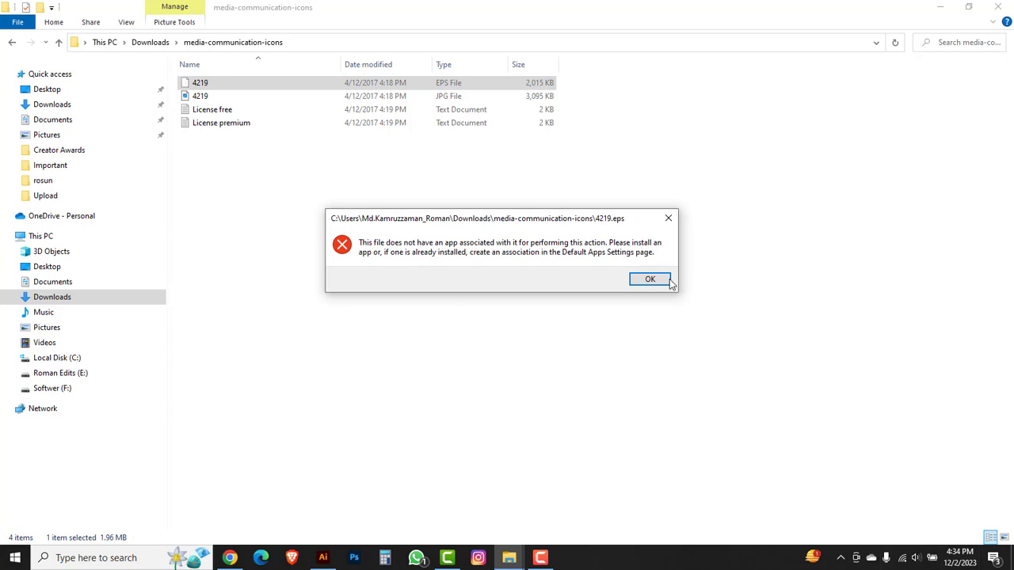
click(668, 281)
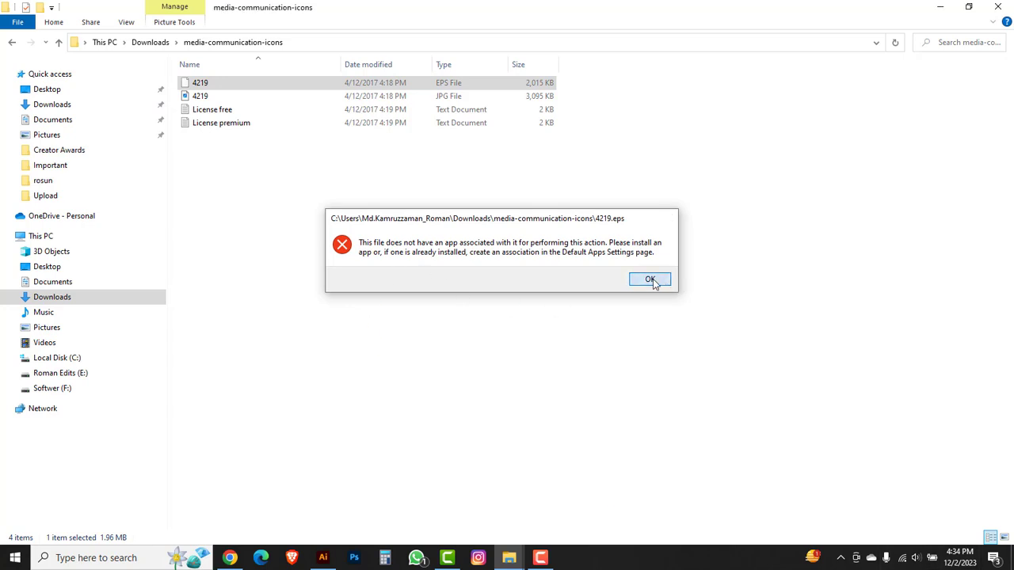
click(202, 88)
mouse_move(199, 87)
mouse_down()
mouse_move(324, 562)
mouse_move(651, 22)
mouse_up()
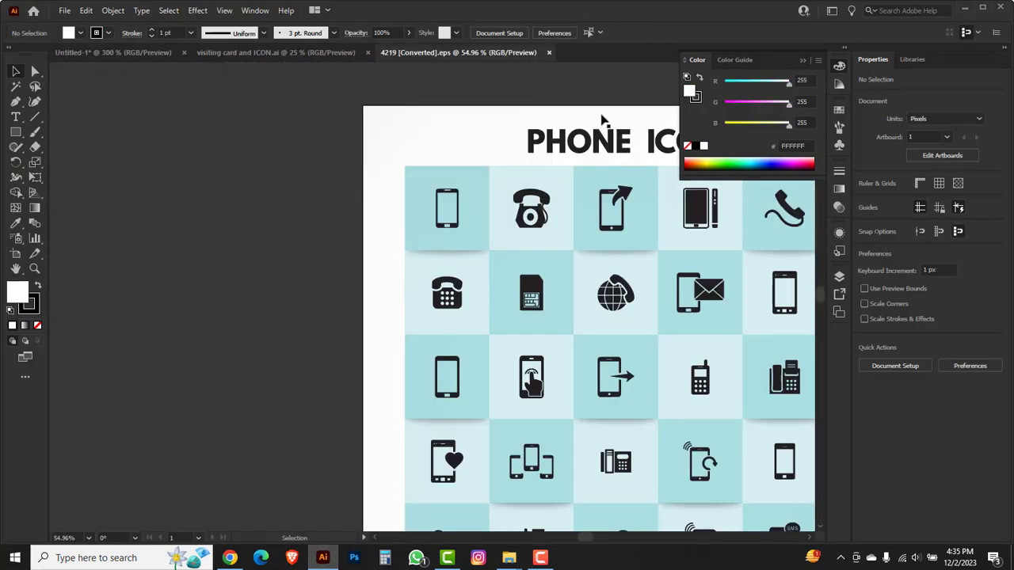
Step: View the 4219 icon sheet at 50% and cut the fax machine icon from its bottom row
alt+click(624, 312)
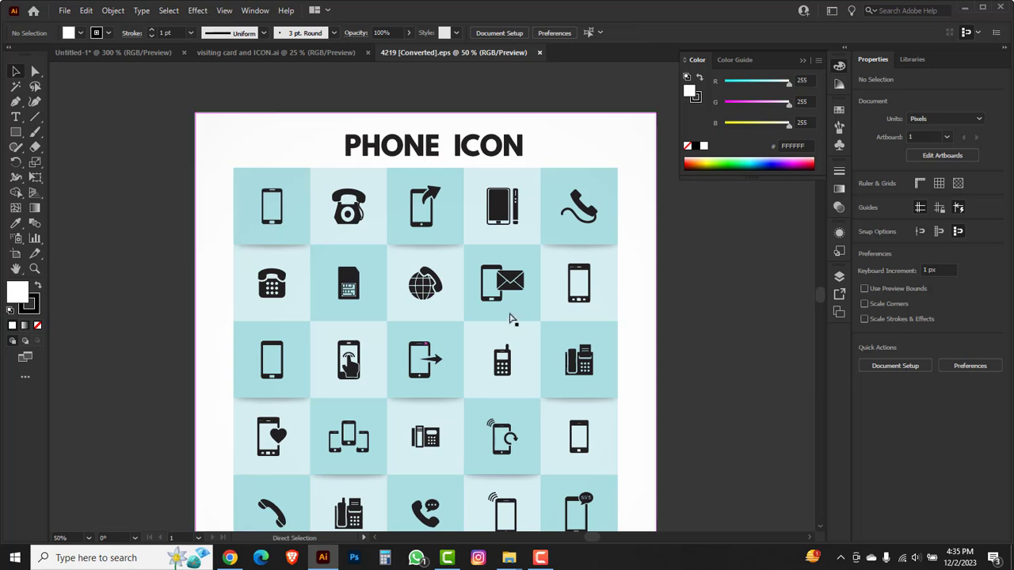
alt+click(488, 313)
drag(475, 342, 468, 301)
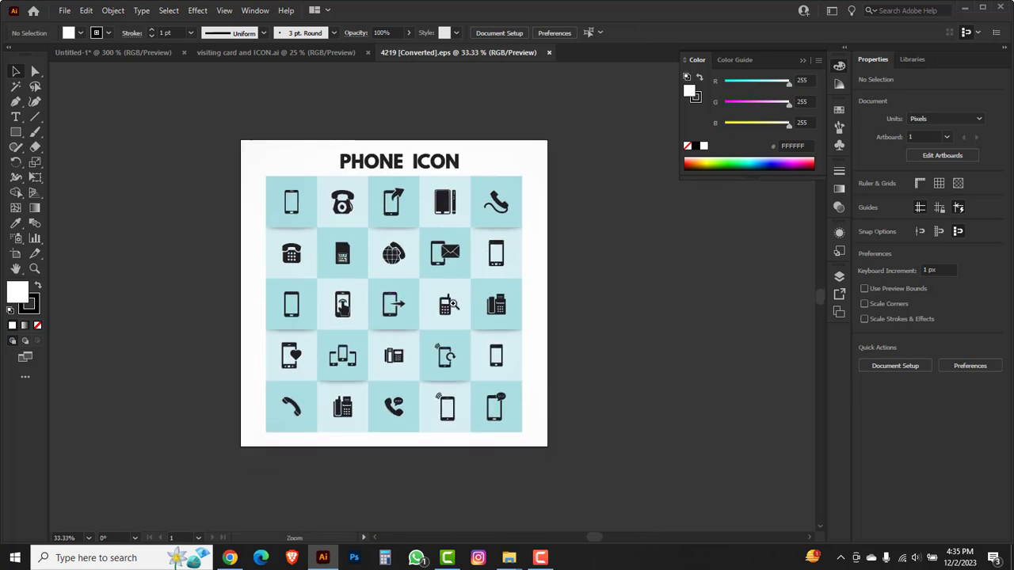
ctrl+click(454, 304)
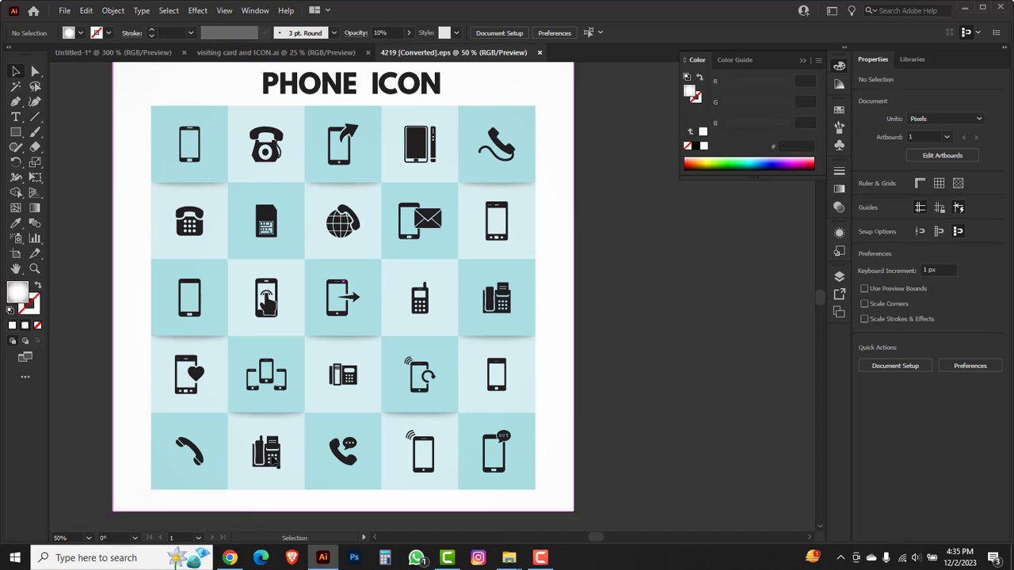
click(278, 466)
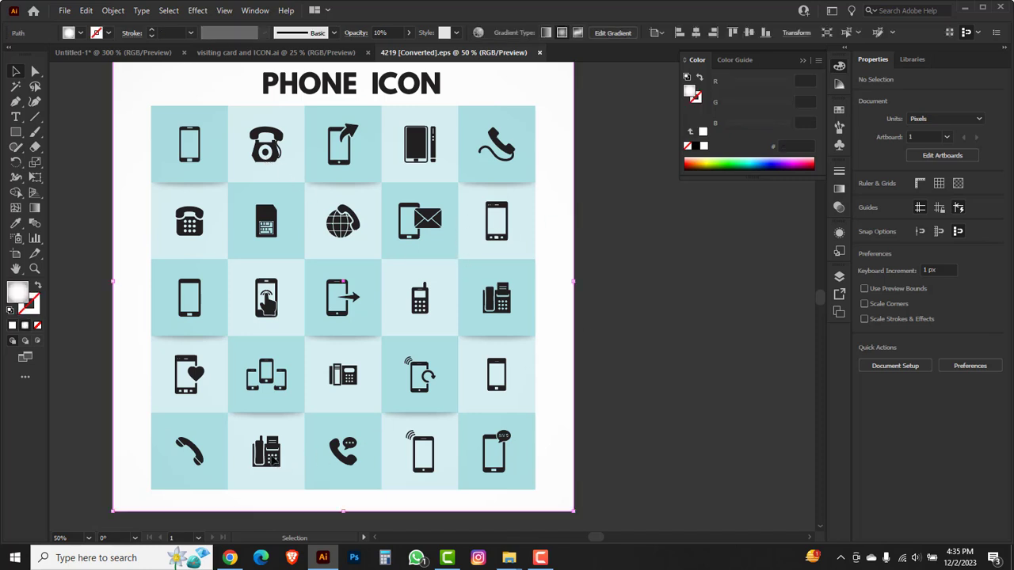
click(585, 435)
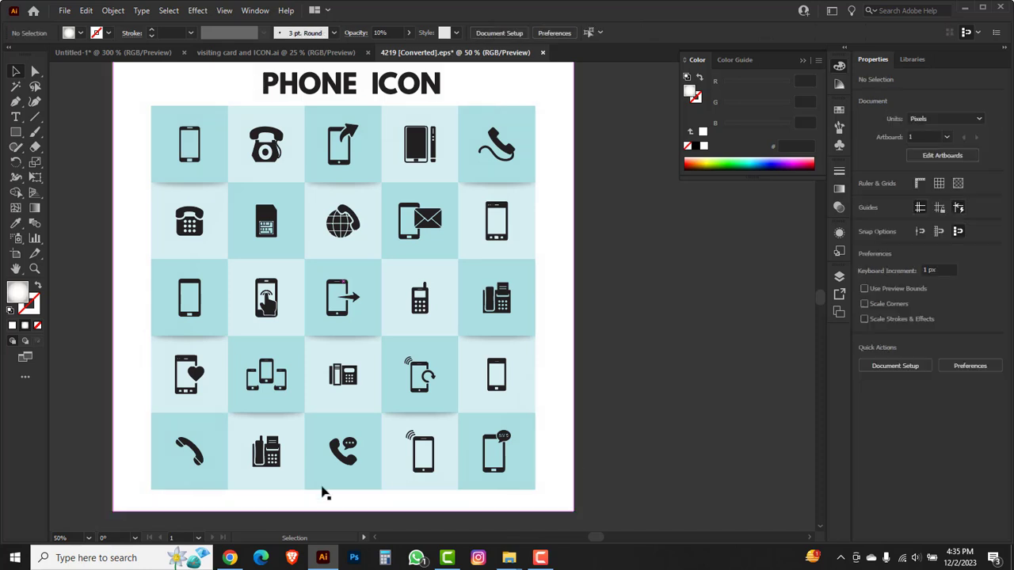
drag(279, 453, 281, 455)
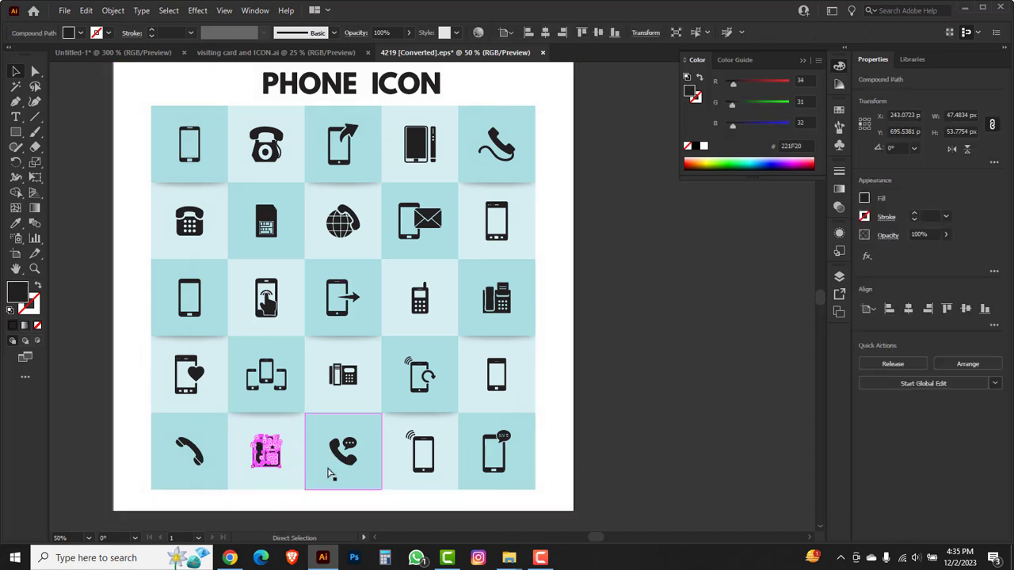
key(ctrl+z)
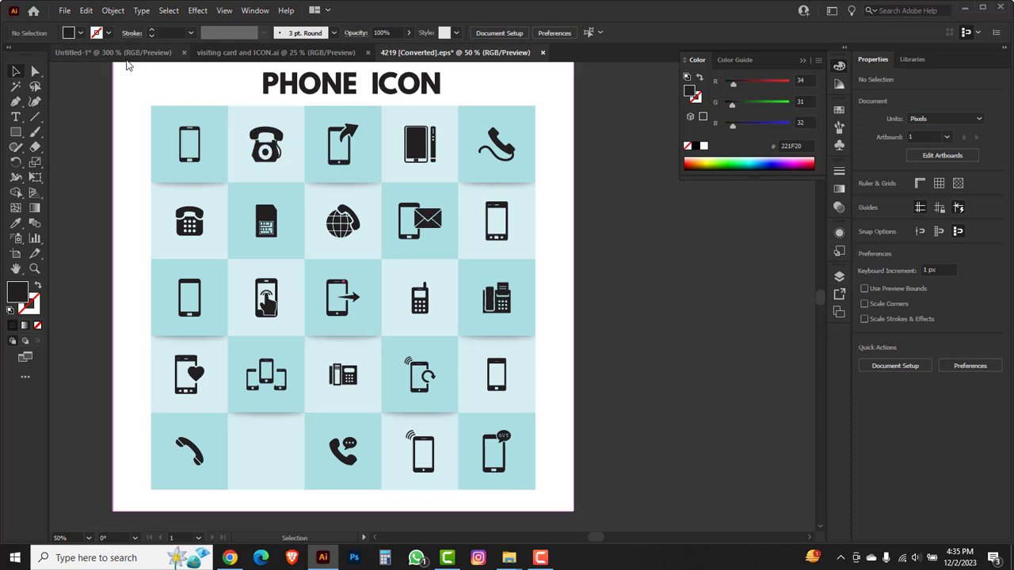
Step: Paste the fax icon beside the second phone number, shrink it and eyedrop the phone icon's blue
click(123, 53)
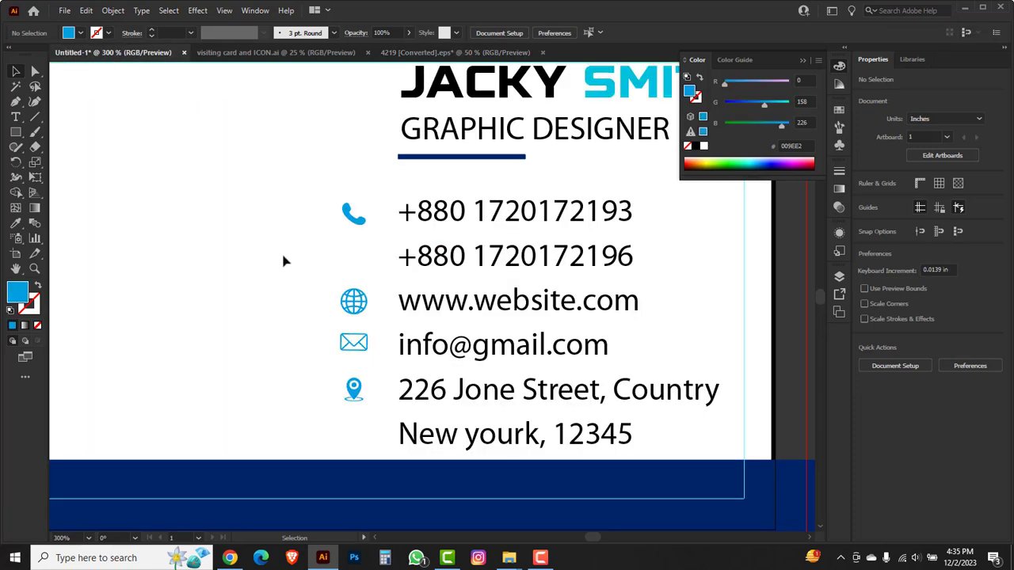
key(ctrl+v)
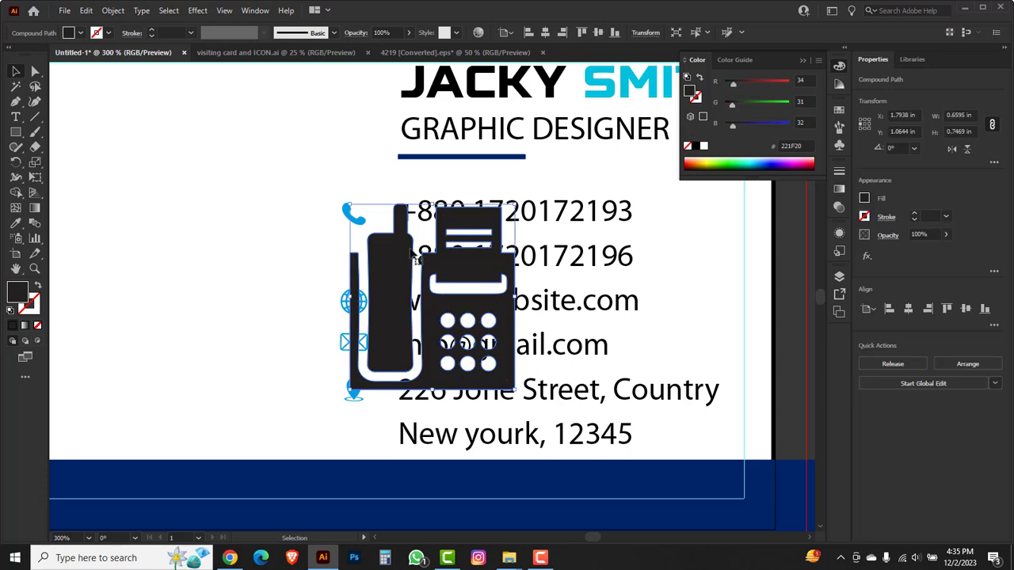
mouse_move(516, 204)
mouse_down()
mouse_move(452, 279)
mouse_move(347, 260)
mouse_up()
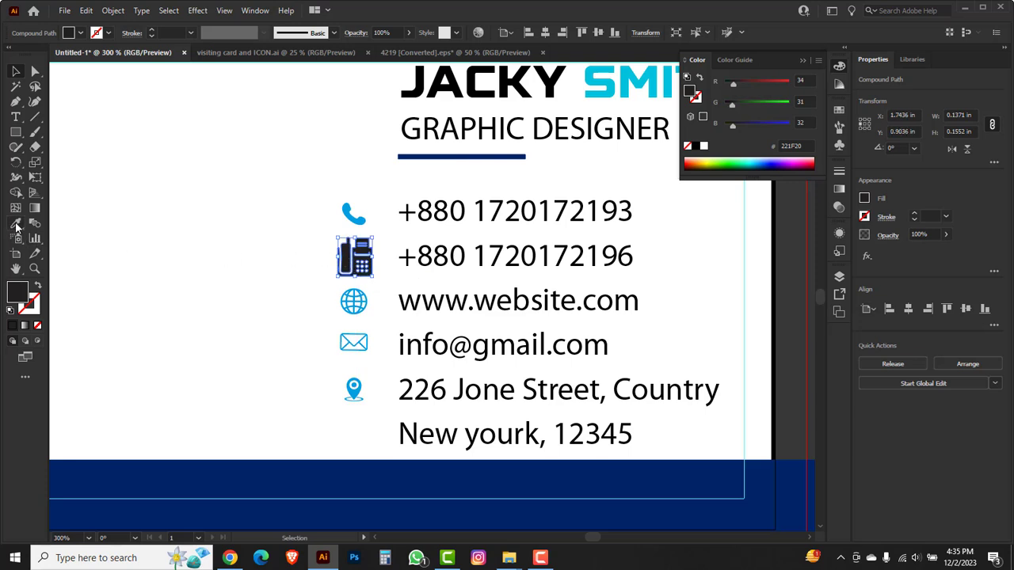
drag(16, 225, 79, 220)
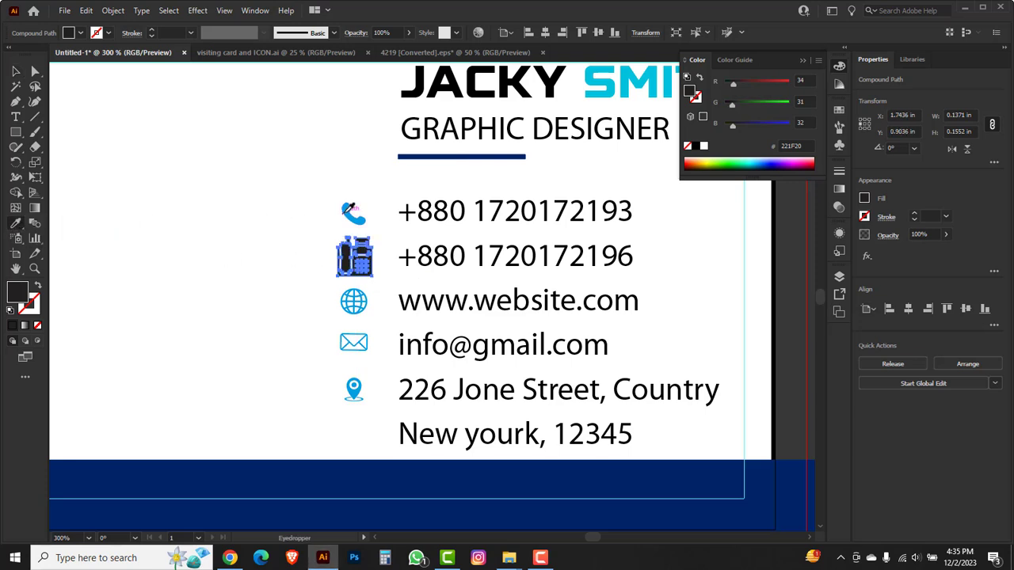
click(345, 213)
Step: Zoom in to make the fax icon slightly smaller, then zoom back out
click(16, 71)
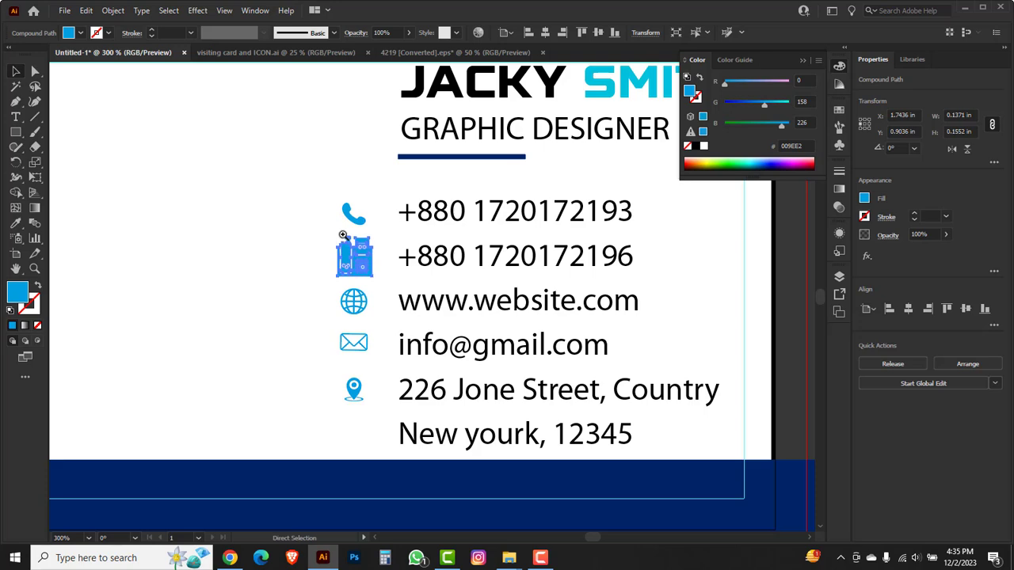
ctrl+click(365, 248)
ctrl+click(427, 310)
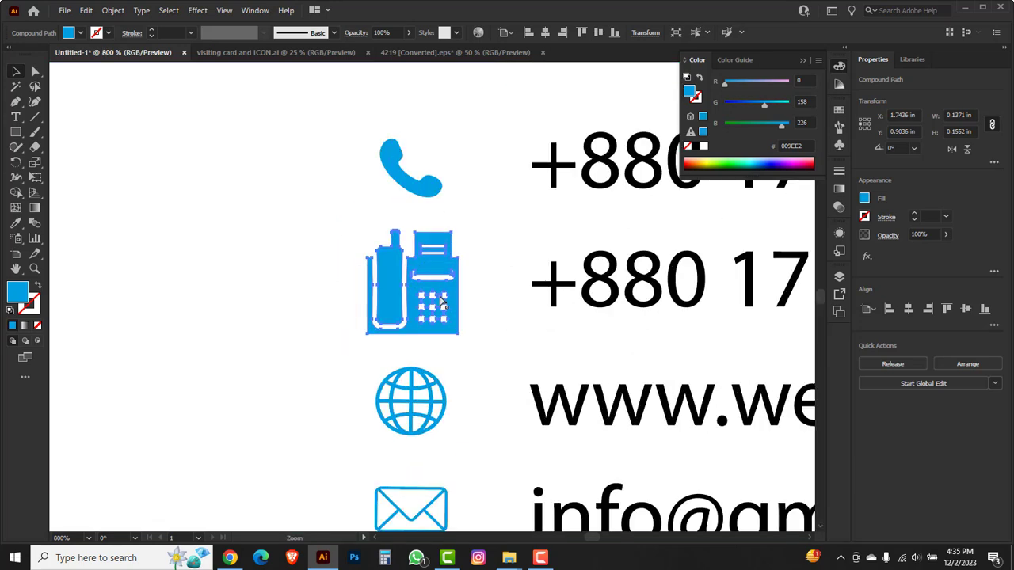
drag(458, 335, 443, 322)
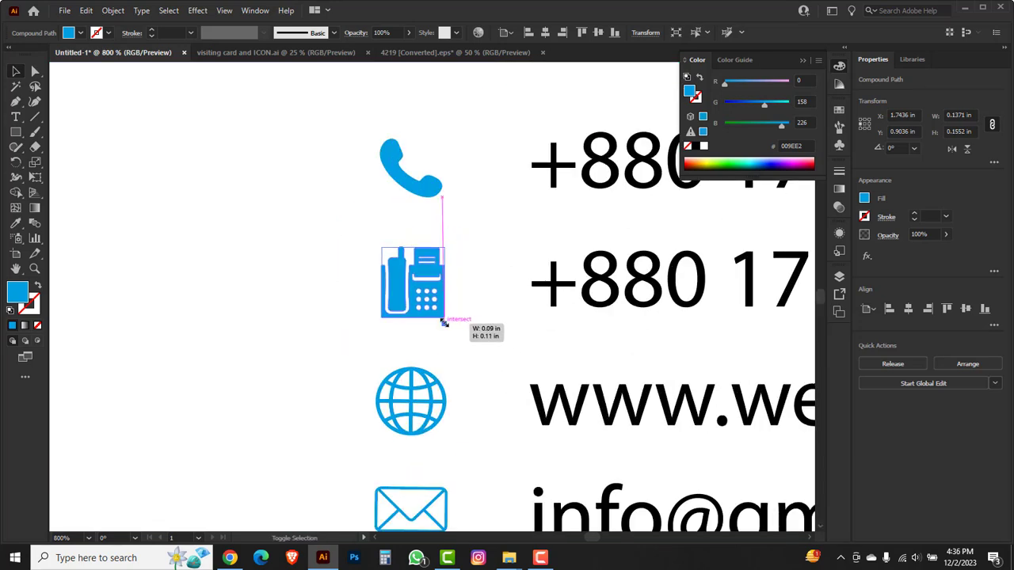
ctrl+alt+click(364, 315)
ctrl+alt+click(384, 323)
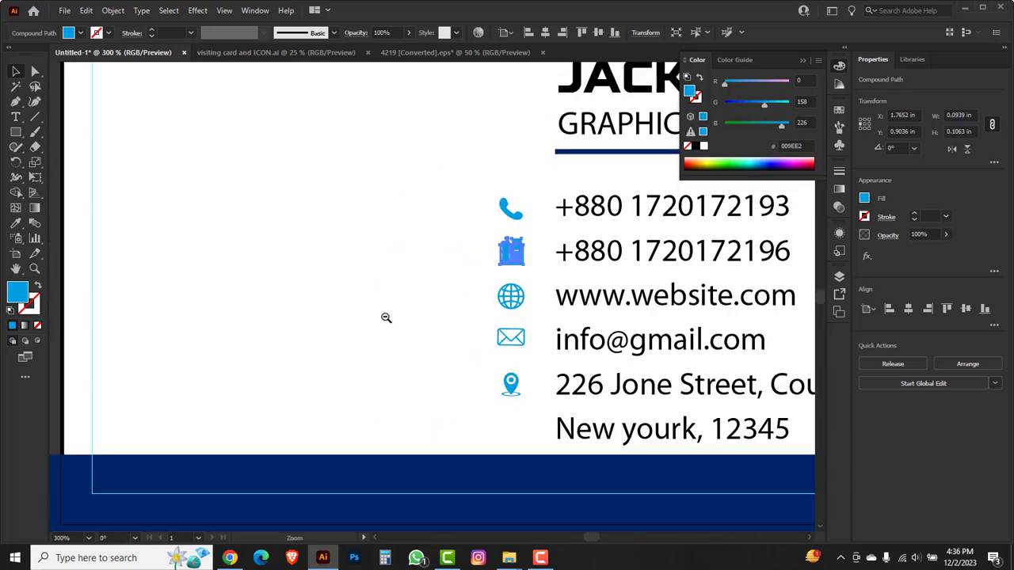
scroll(385, 318, right, 3)
click(113, 176)
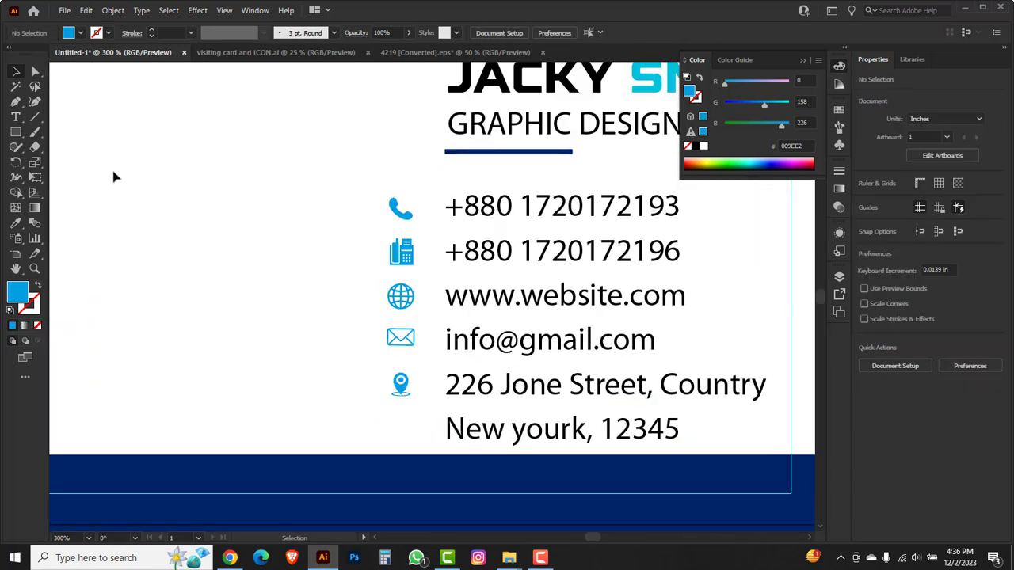
Step: Draw a small blue square over the phone icon and duplicate it down the icon column
click(18, 136)
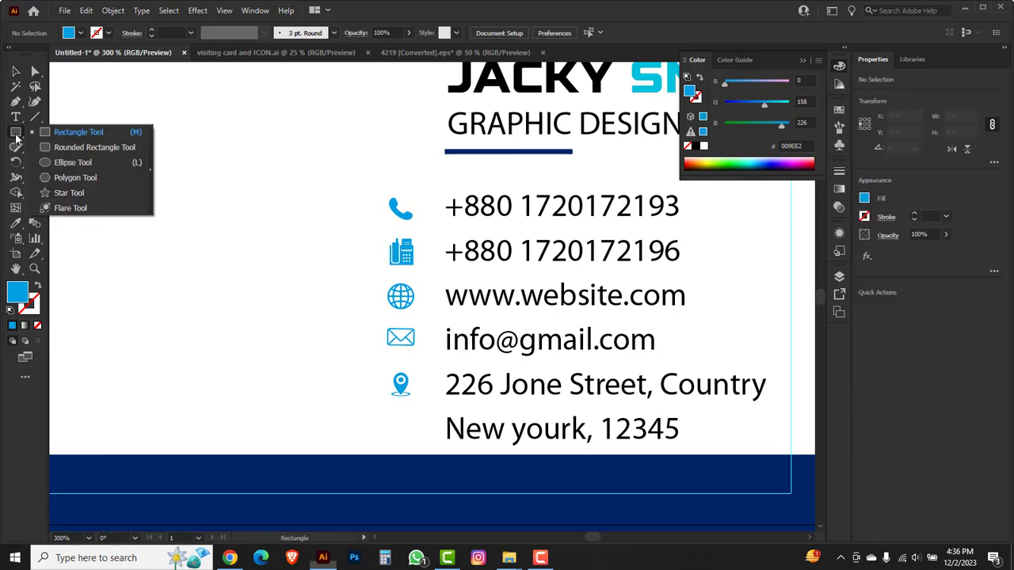
click(86, 135)
drag(285, 209, 310, 232)
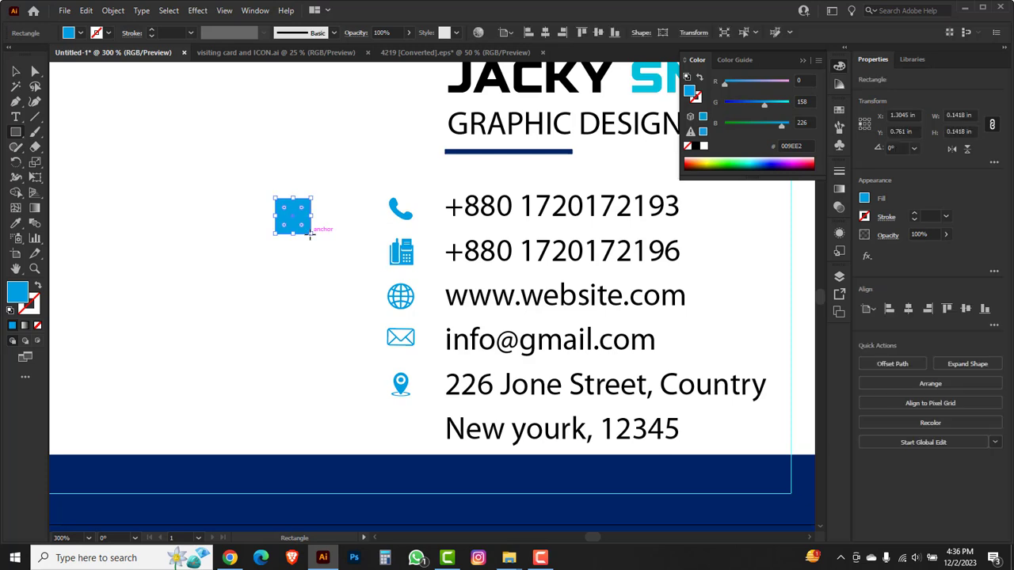
click(15, 72)
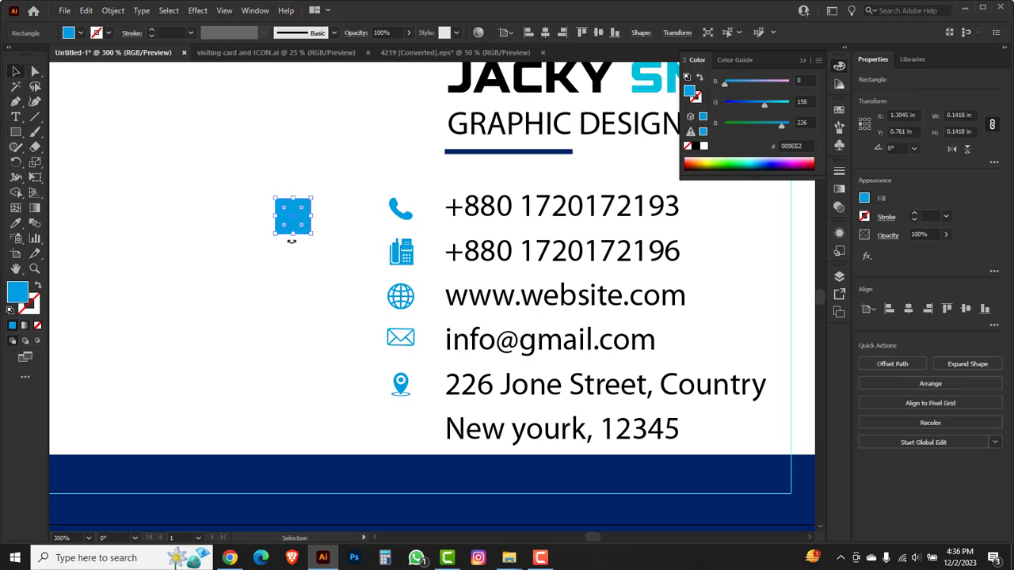
drag(311, 222, 409, 205)
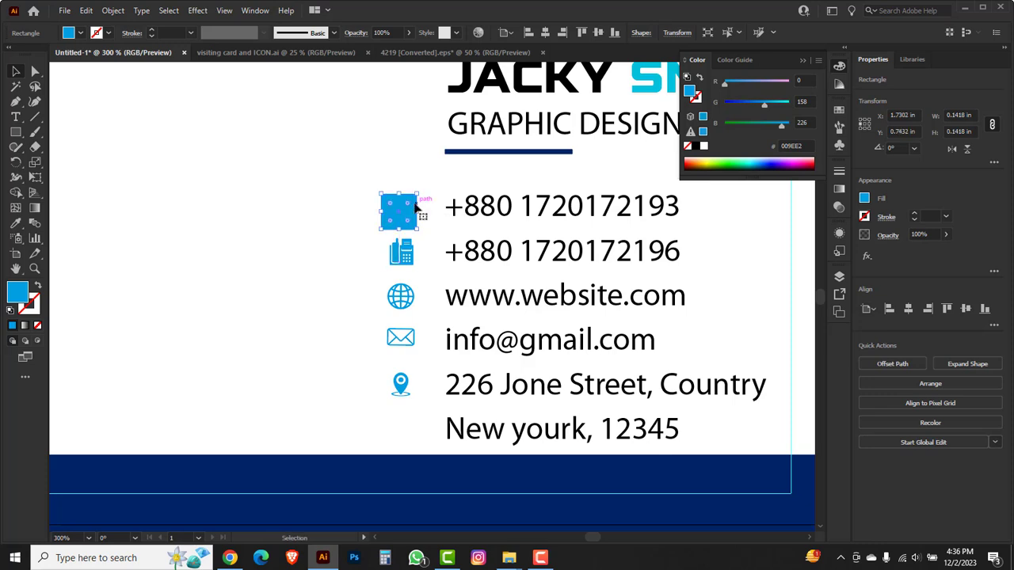
drag(415, 207, 417, 249)
key(ctrl+d)
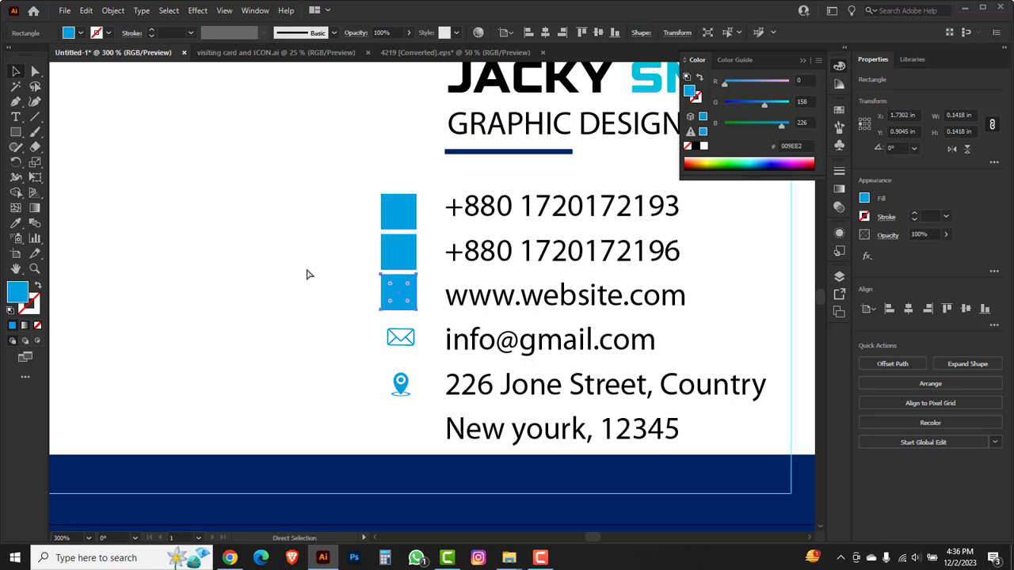
key(ctrl+d)
key(ctrl+d)
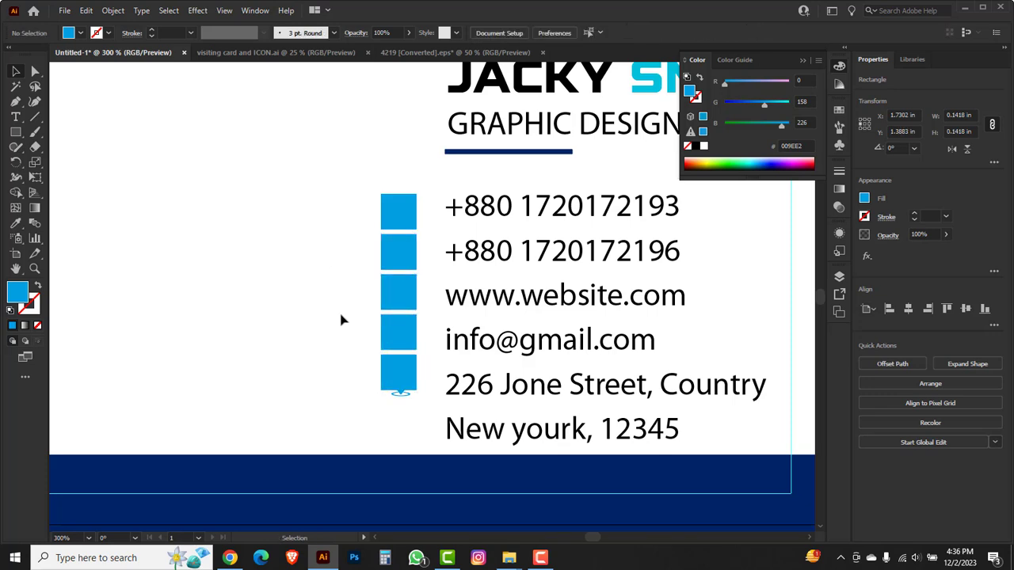
Step: Align the bottom square over the location icon and vertically distribute all five squares
click(340, 317)
drag(414, 375, 413, 378)
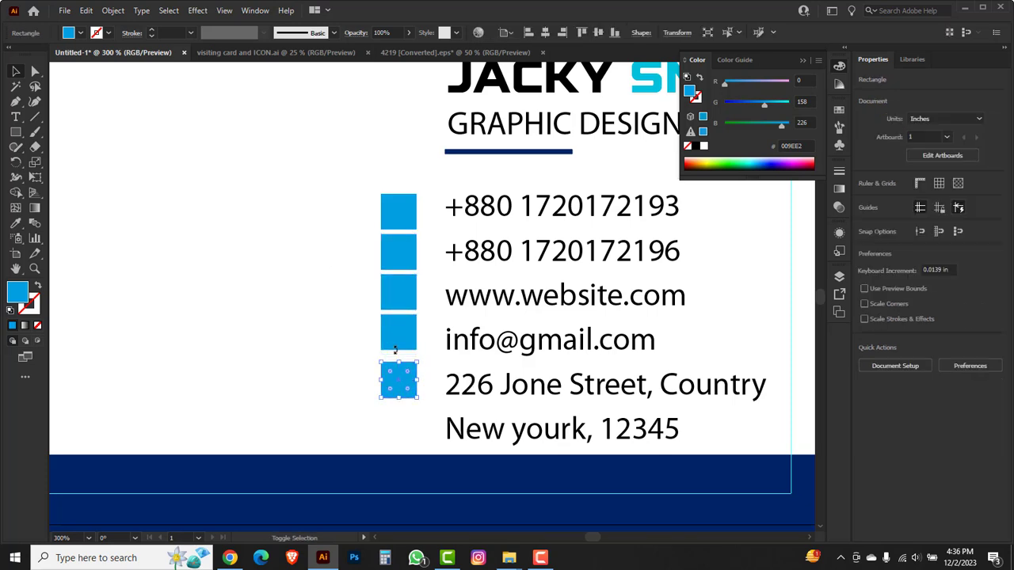
click(370, 220)
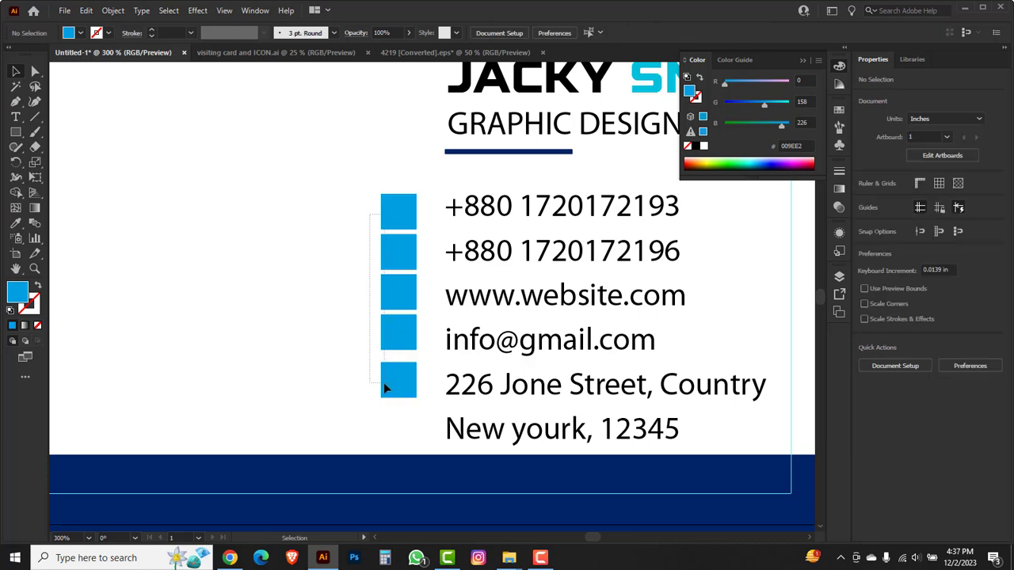
drag(386, 388, 384, 386)
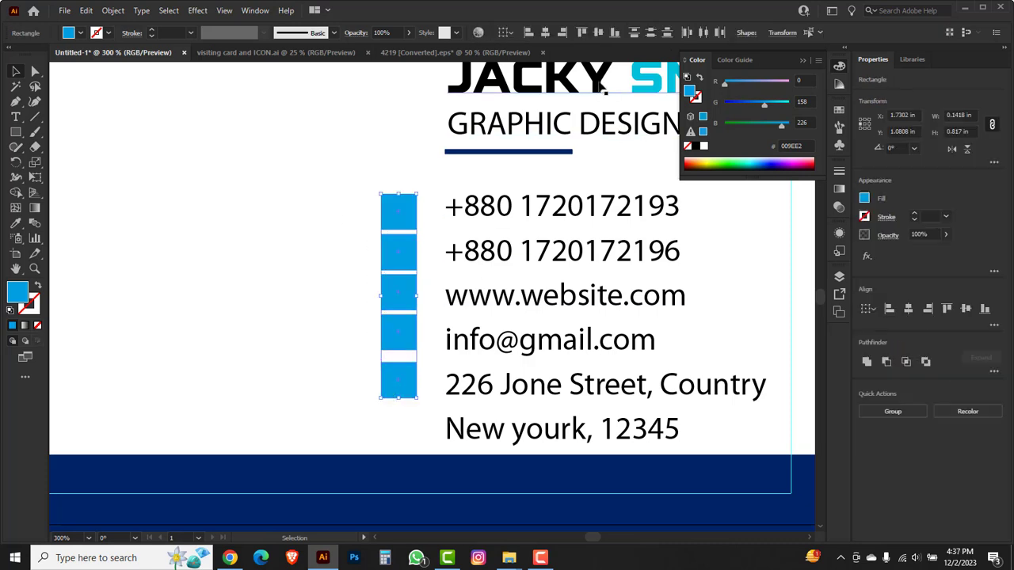
click(650, 33)
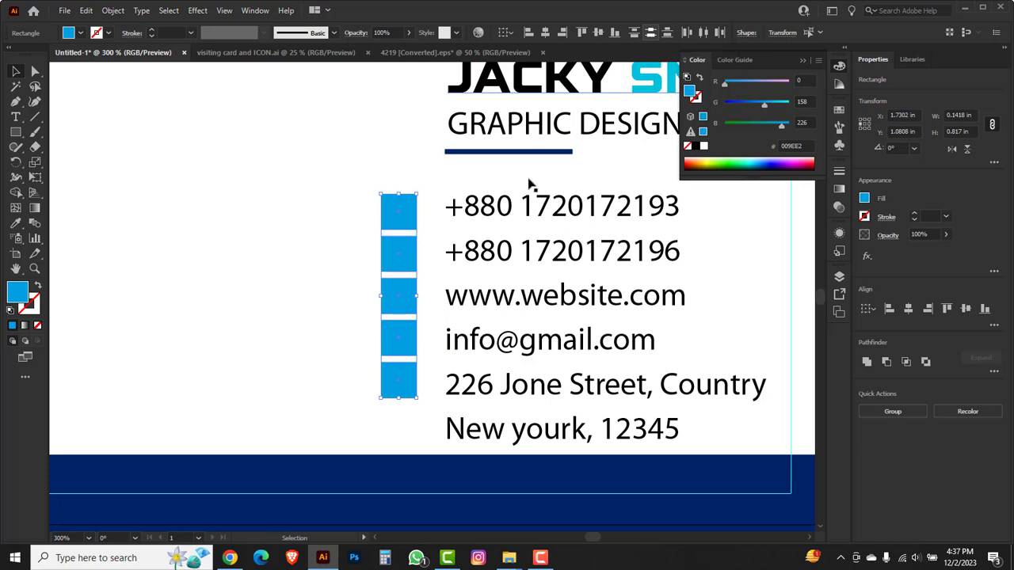
click(320, 299)
Step: Select the phone, fax, globe, envelope and location icons in Outline view and fill them white
key(ctrl+y)
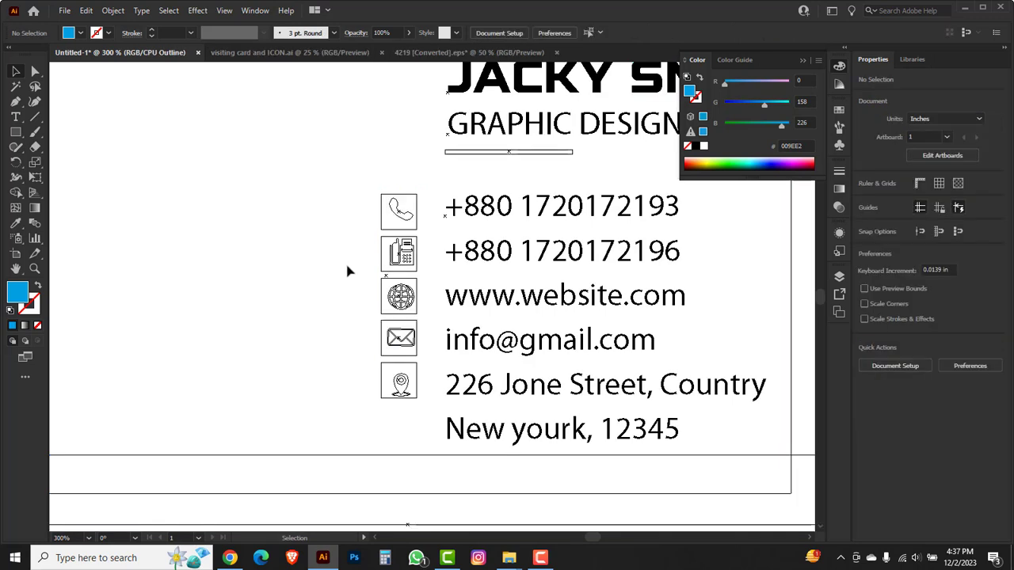
click(407, 220)
shift+click(409, 261)
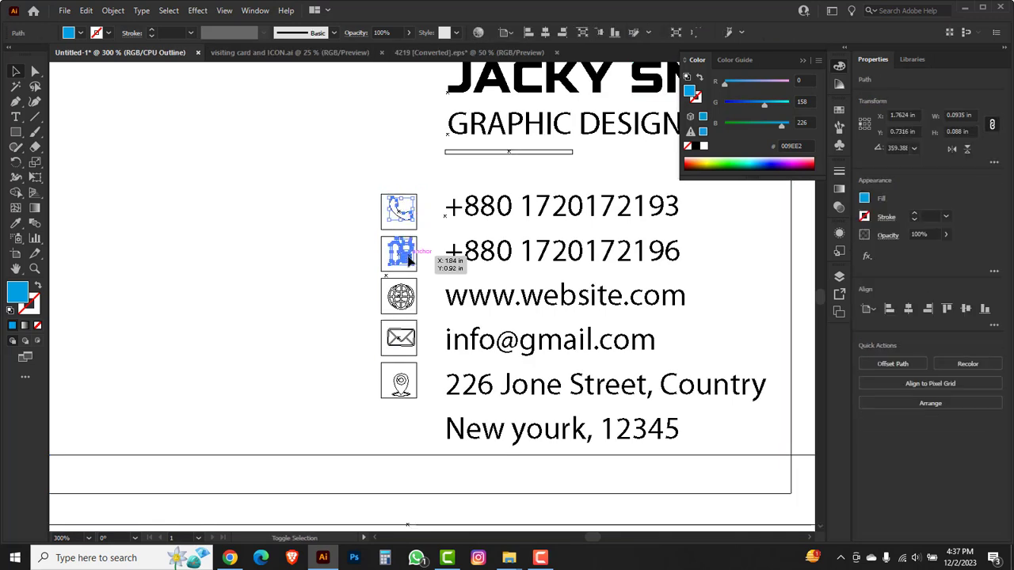
shift+click(403, 304)
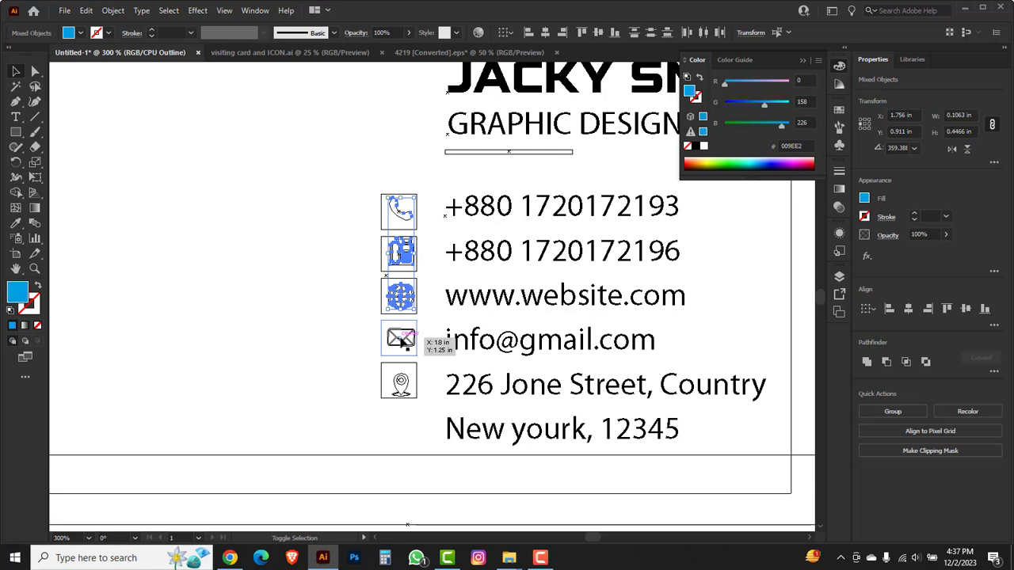
shift+click(403, 342)
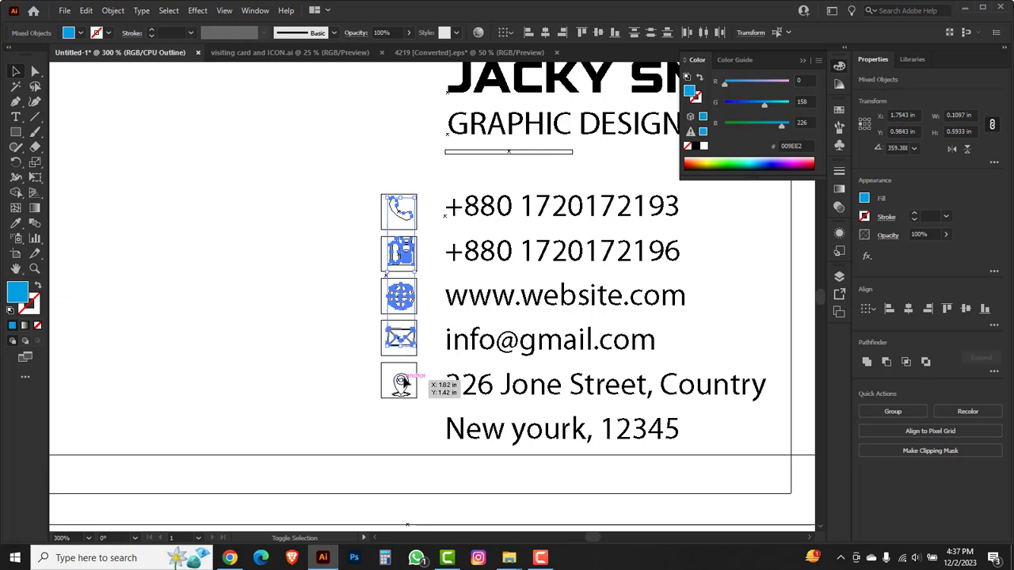
shift+click(402, 381)
key(ctrl+y)
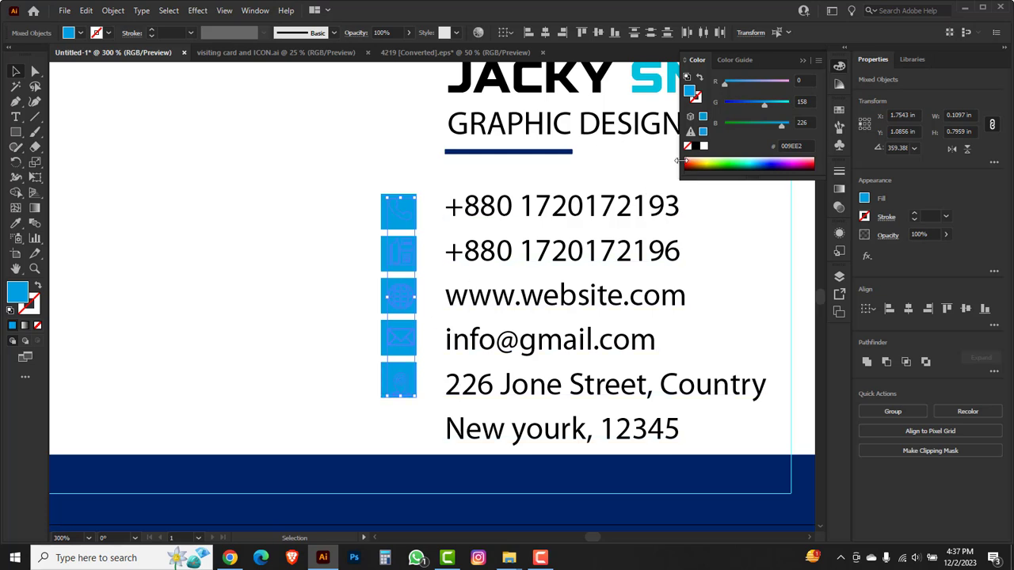
click(703, 146)
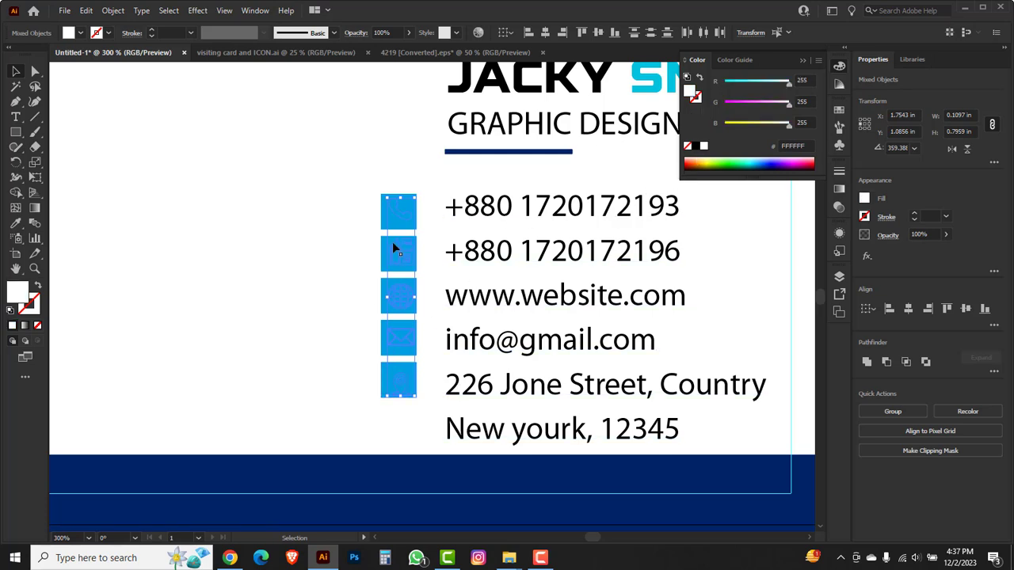
right_click(404, 297)
mouse_move(438, 453)
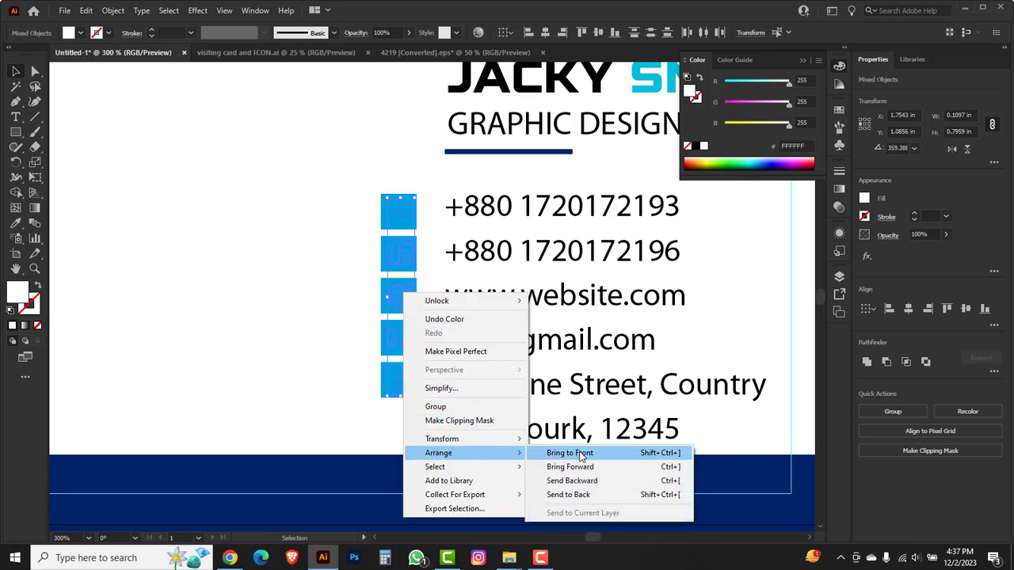
Step: Bring the white contact icons in front of the blue squares and centre the location pin
click(581, 454)
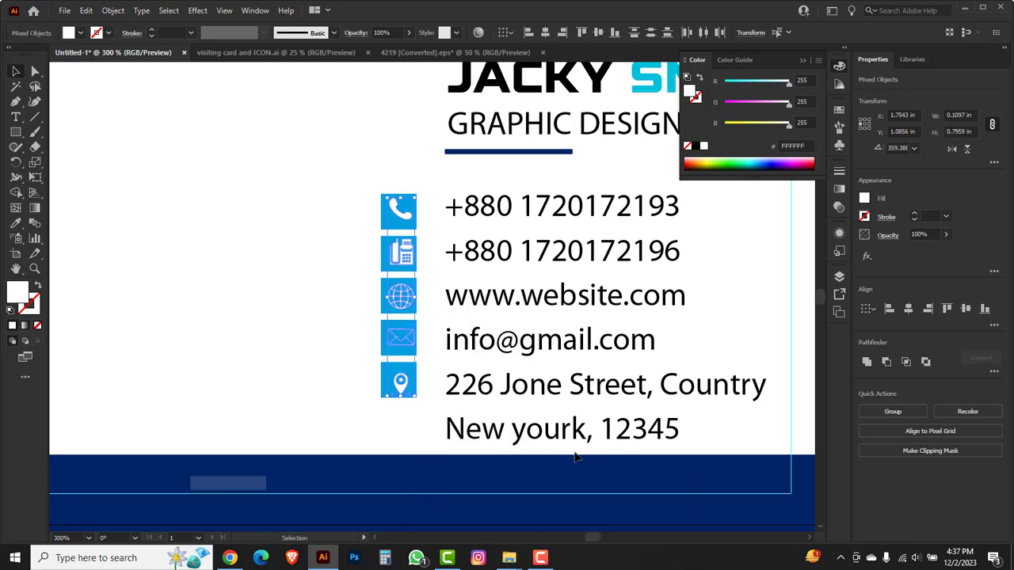
click(418, 321)
click(424, 270)
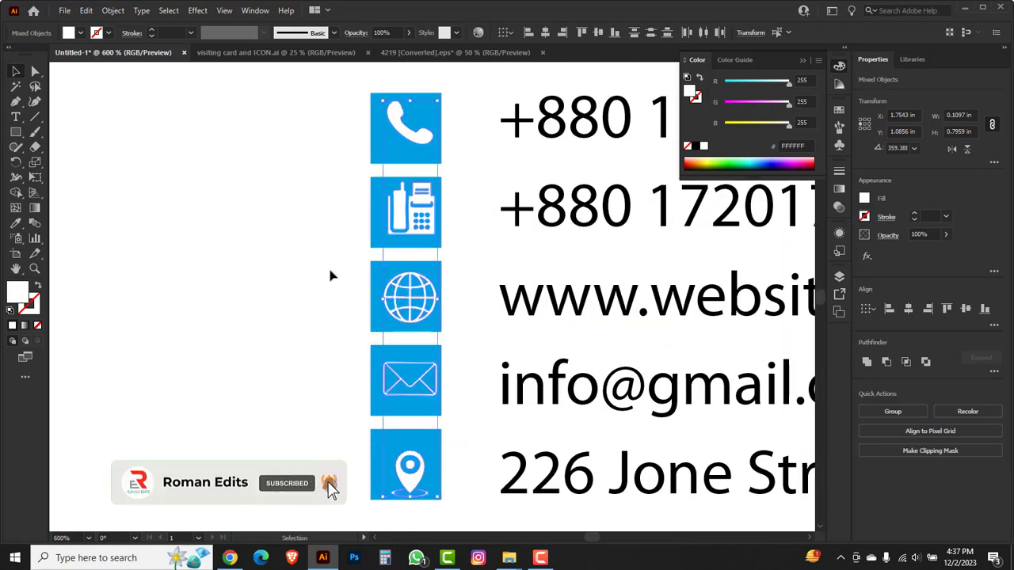
click(333, 276)
drag(414, 482, 412, 474)
Step: Zoom in closer and centre the envelope icon in its blue square
click(437, 358)
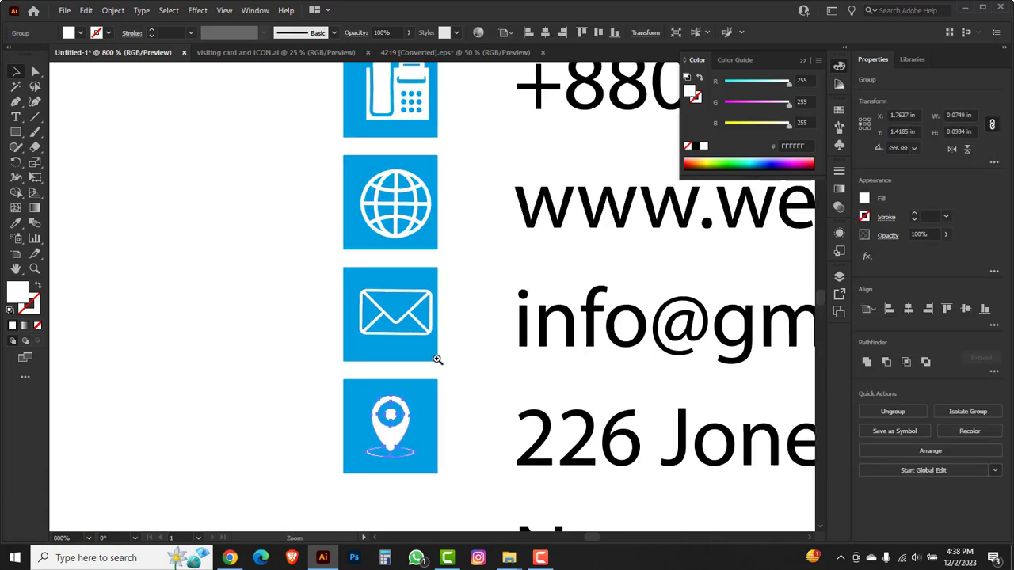
click(380, 311)
click(460, 321)
drag(437, 267, 431, 273)
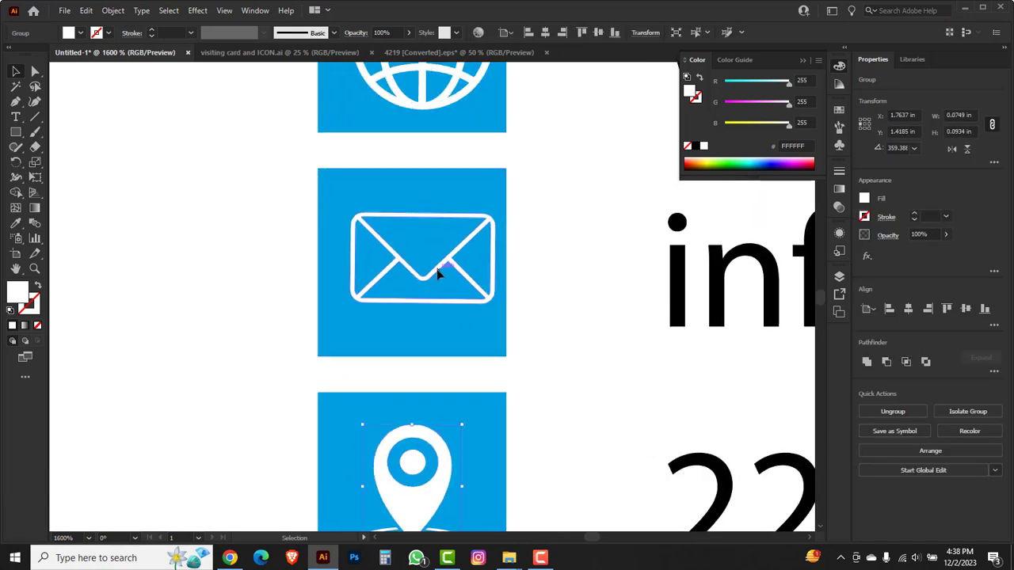
Step: Centre the globe and fax icons in their squares, then zoom back out
drag(444, 177, 464, 438)
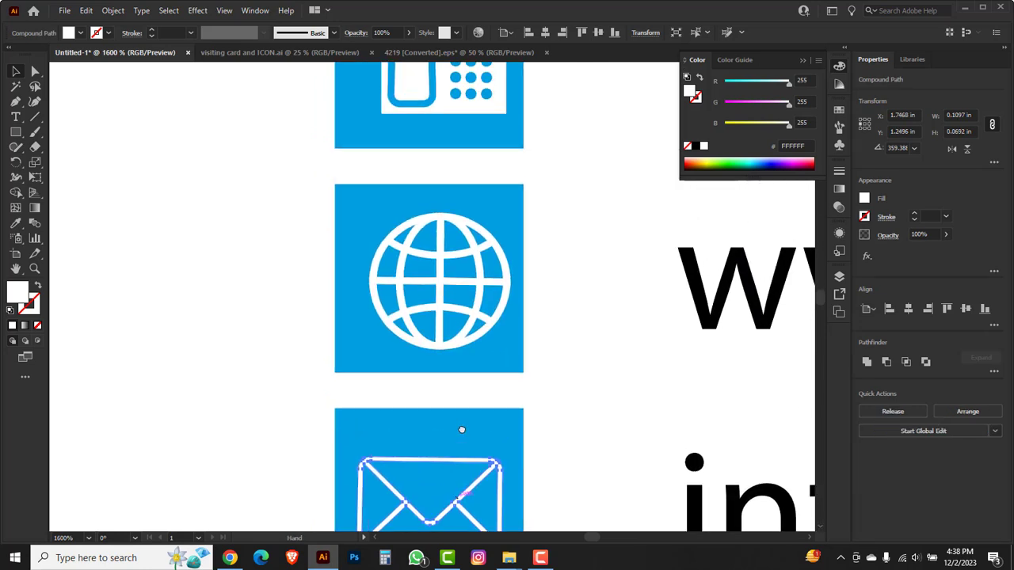
click(486, 341)
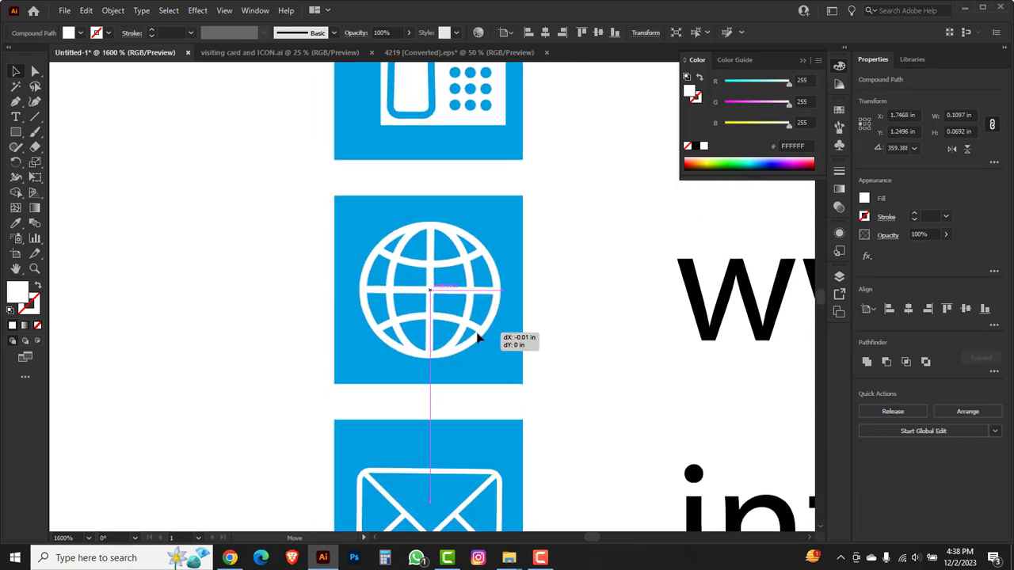
drag(476, 256, 481, 505)
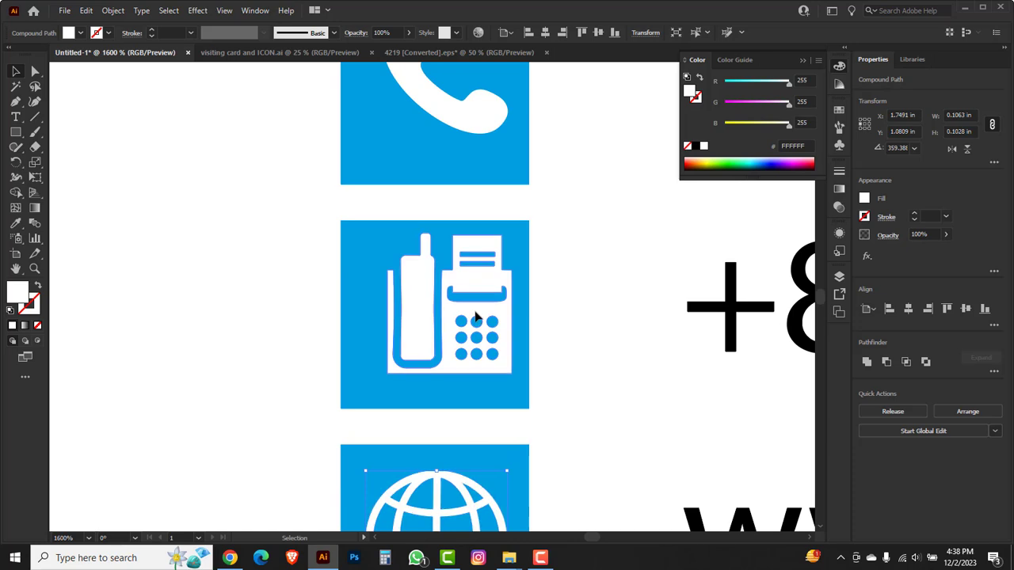
drag(479, 312, 464, 328)
scroll(466, 318, up, 3)
scroll(465, 325, up, 2)
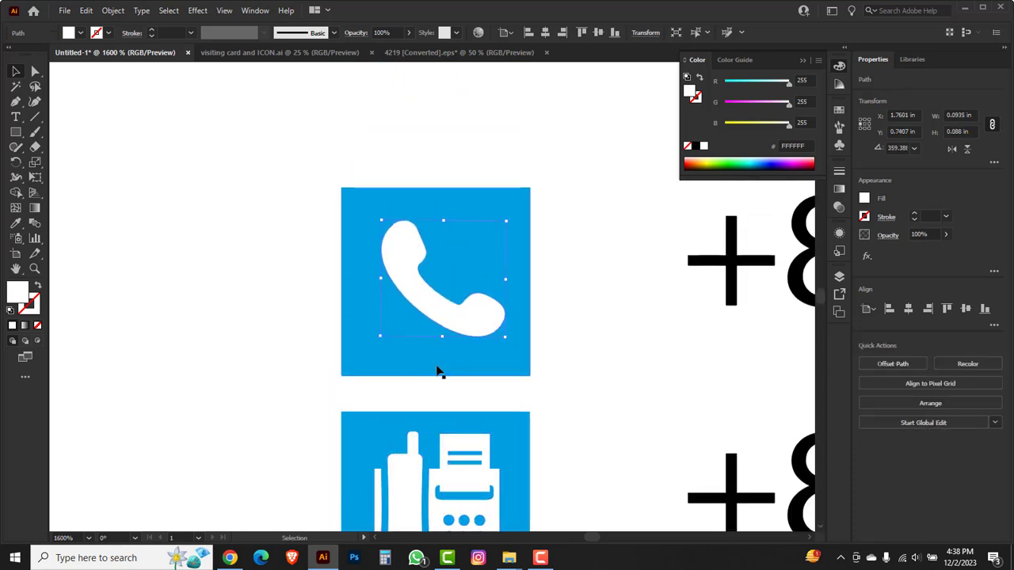
ctrl+alt+click(562, 384)
Step: Marquee-select the phone, fax, globe, envelope and location-pin icons to confirm each is grouped
ctrl+alt+click(414, 385)
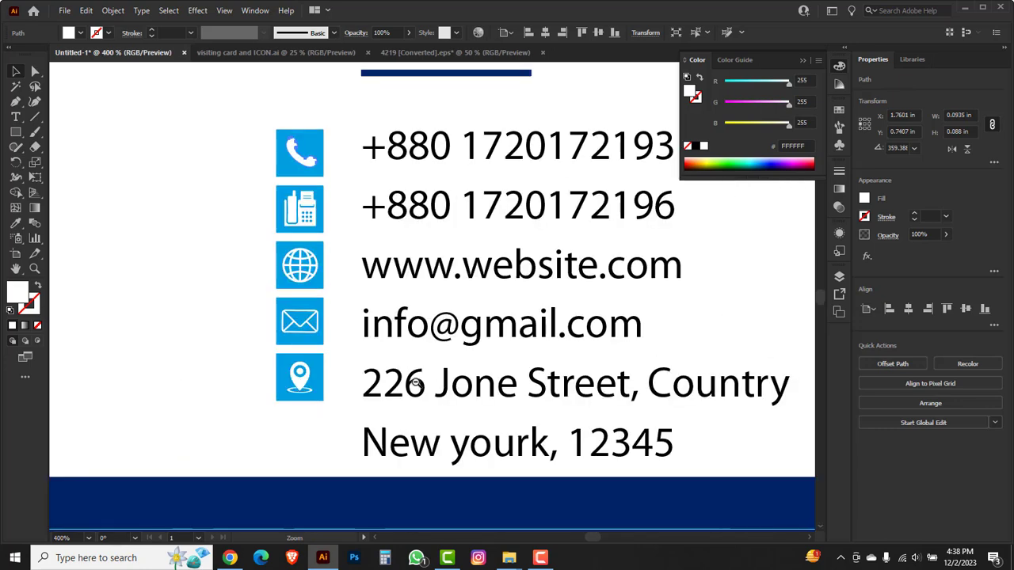
click(253, 158)
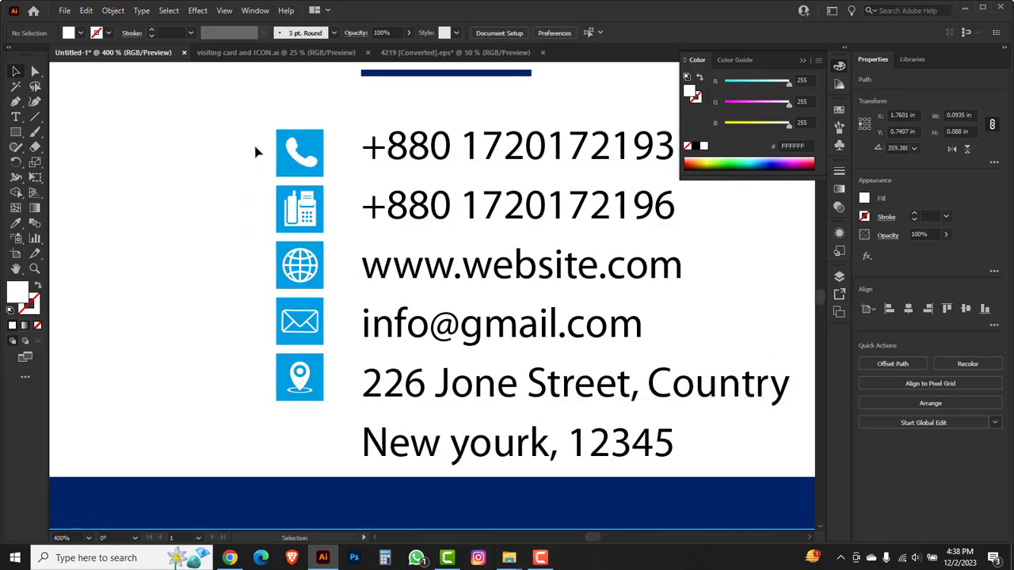
drag(275, 131, 337, 177)
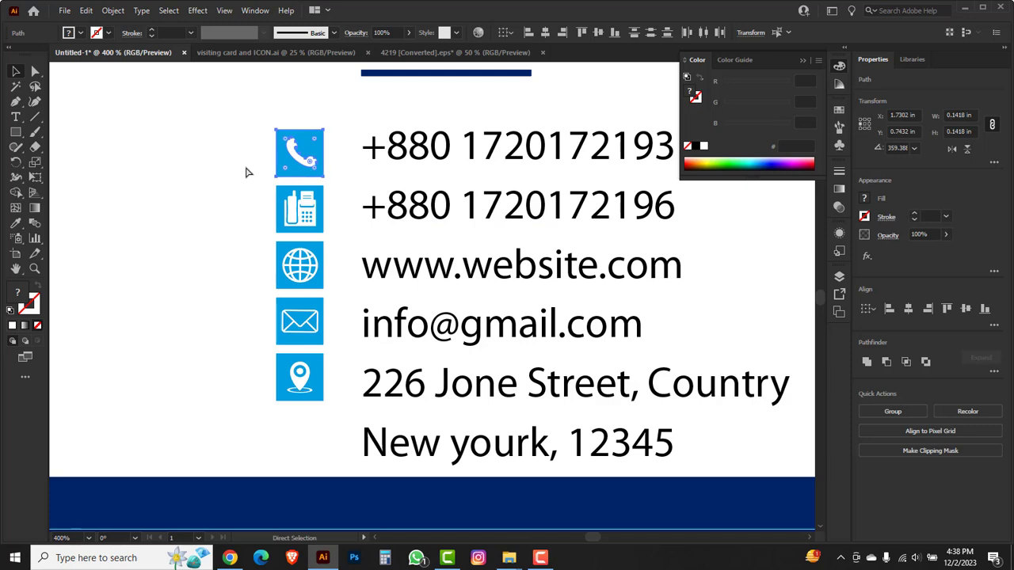
drag(230, 194, 336, 230)
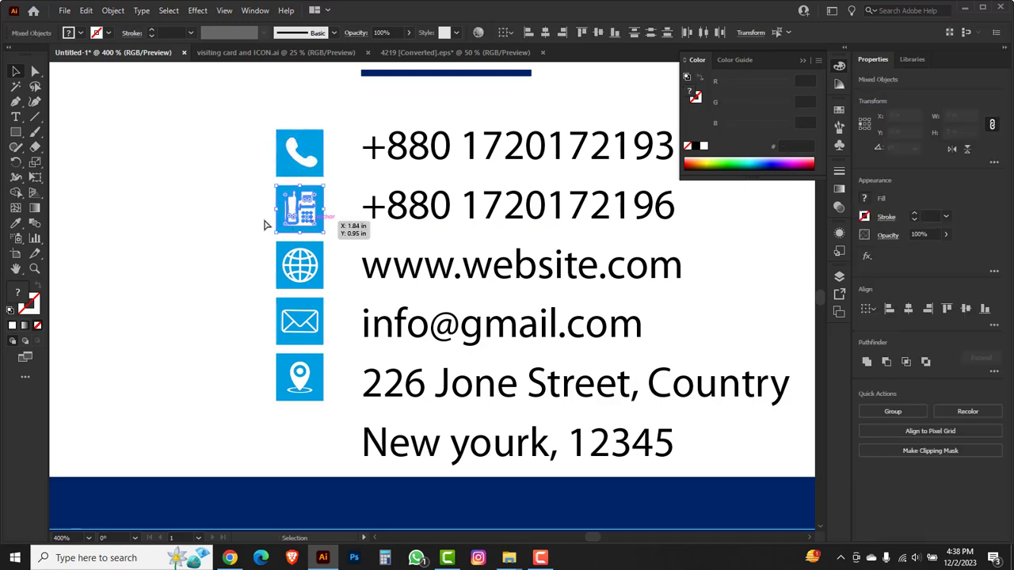
click(217, 238)
drag(239, 247, 339, 347)
click(231, 274)
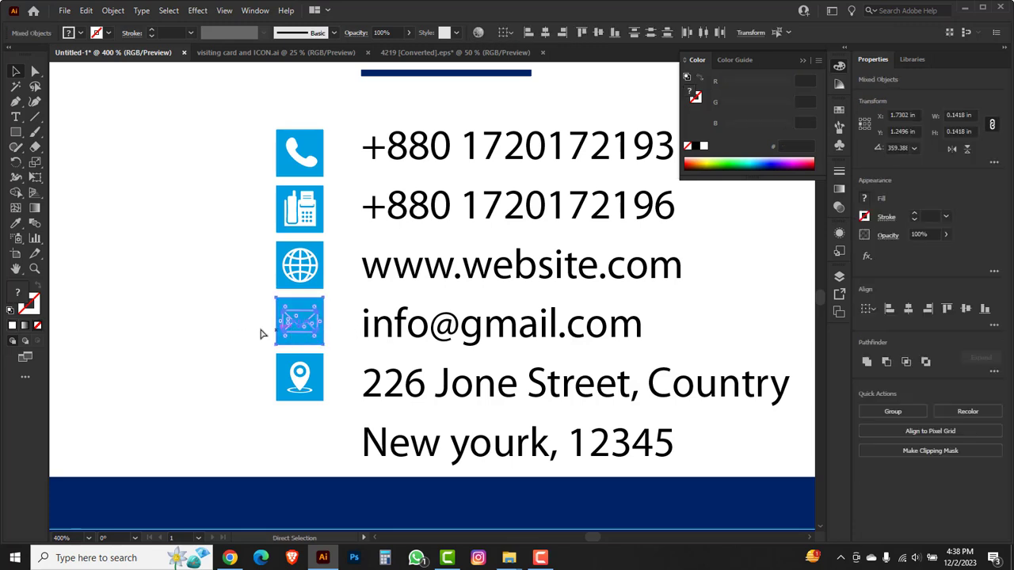
click(225, 320)
drag(233, 357, 278, 398)
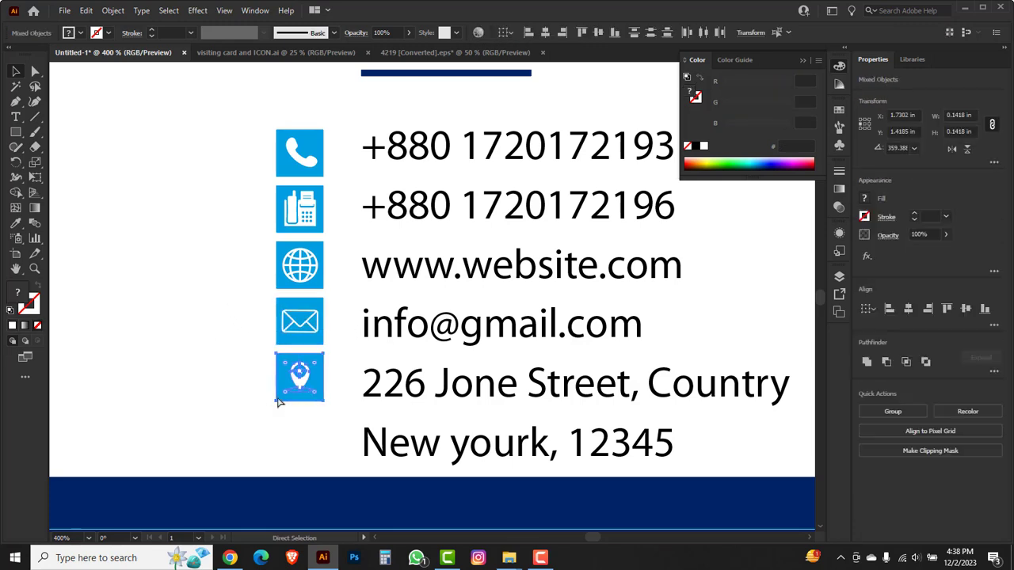
click(244, 357)
Step: Copy the gradient bird logo from the visiting card and ICON.ai document into Untitled-1
alt+click(248, 318)
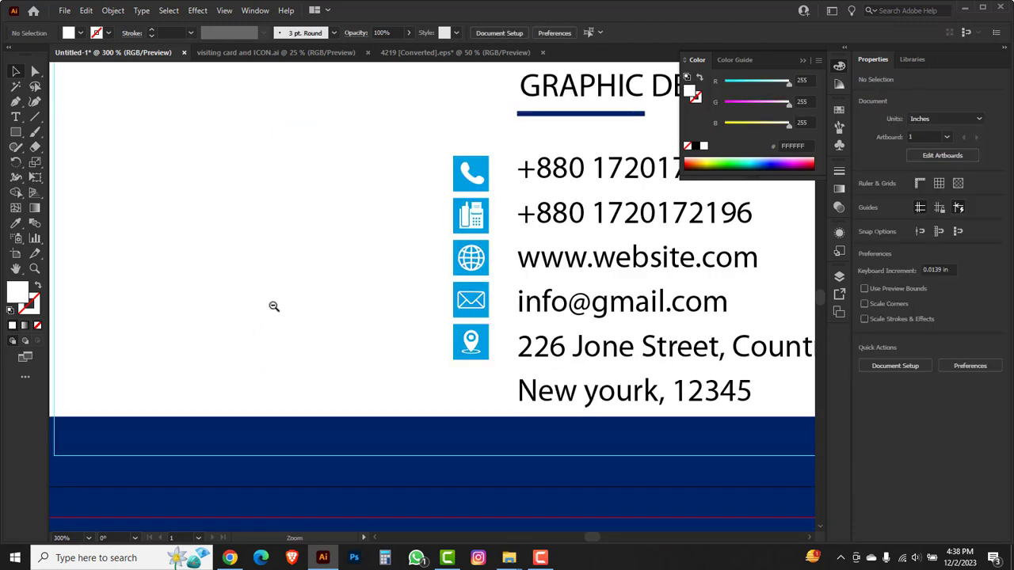
alt+click(315, 288)
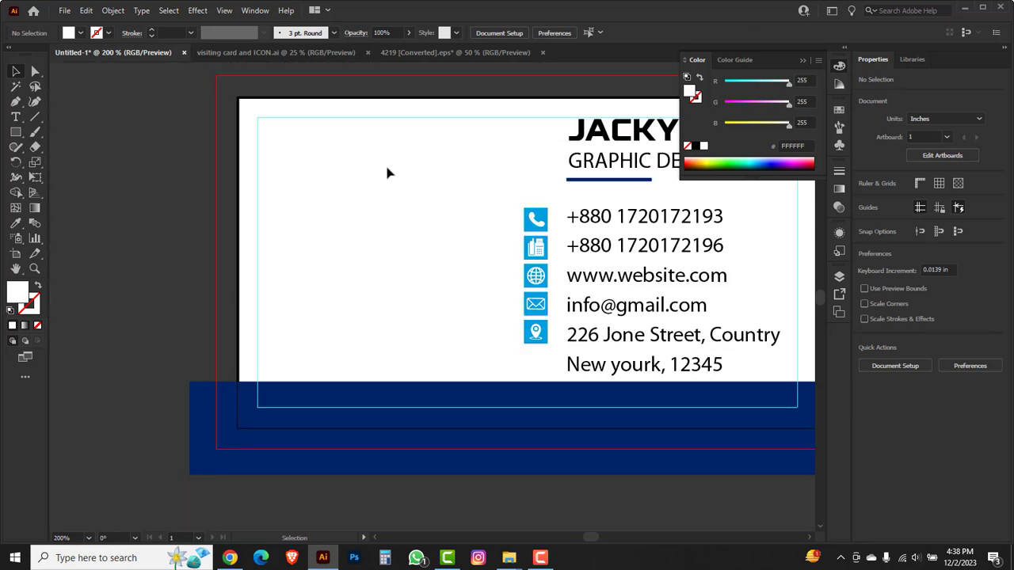
click(277, 54)
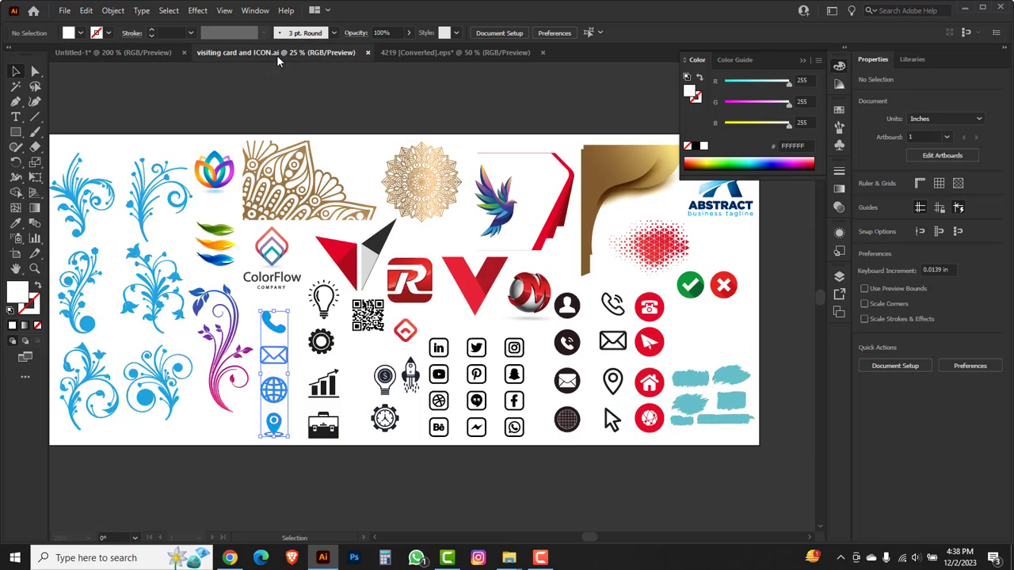
click(503, 212)
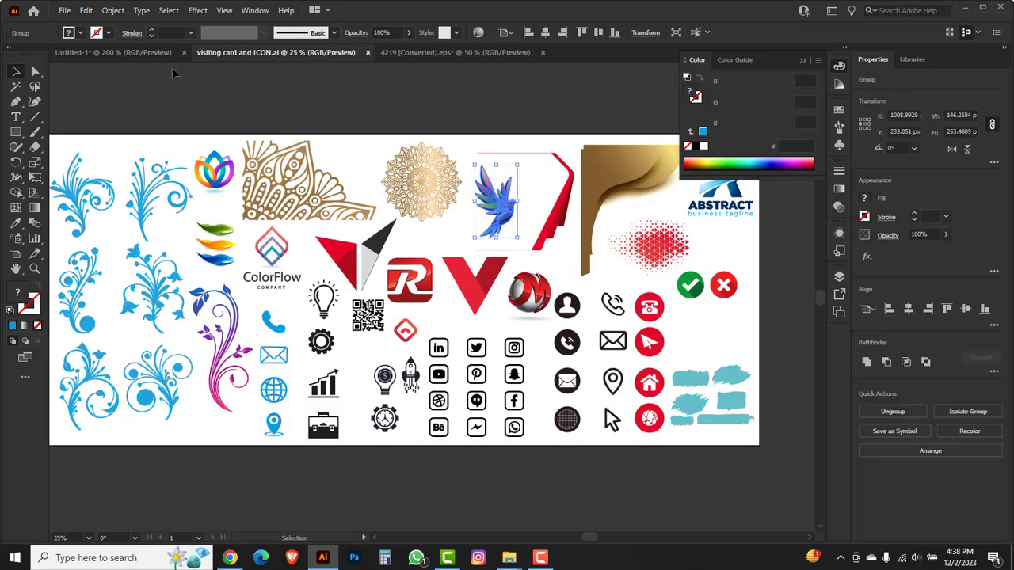
click(142, 53)
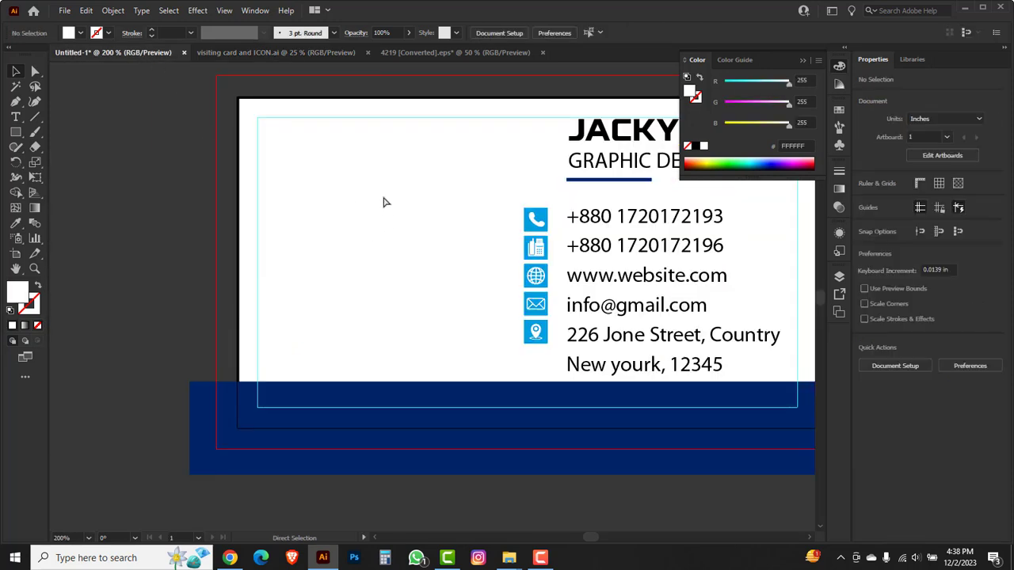
key(ctrl+v)
drag(465, 245, 443, 321)
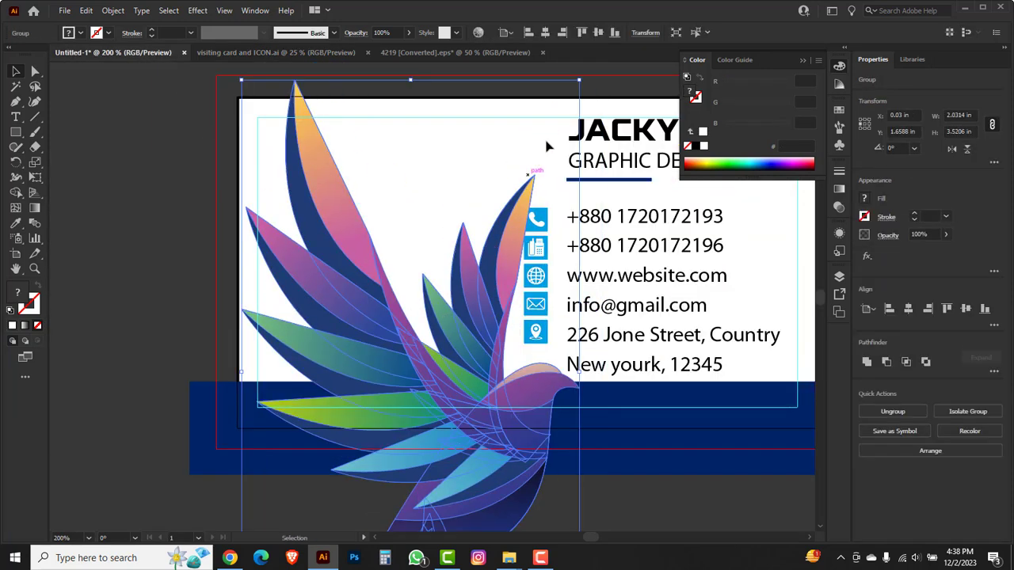
Step: Scale the bird logo down to a small mark at the card's top-left
drag(580, 80, 475, 284)
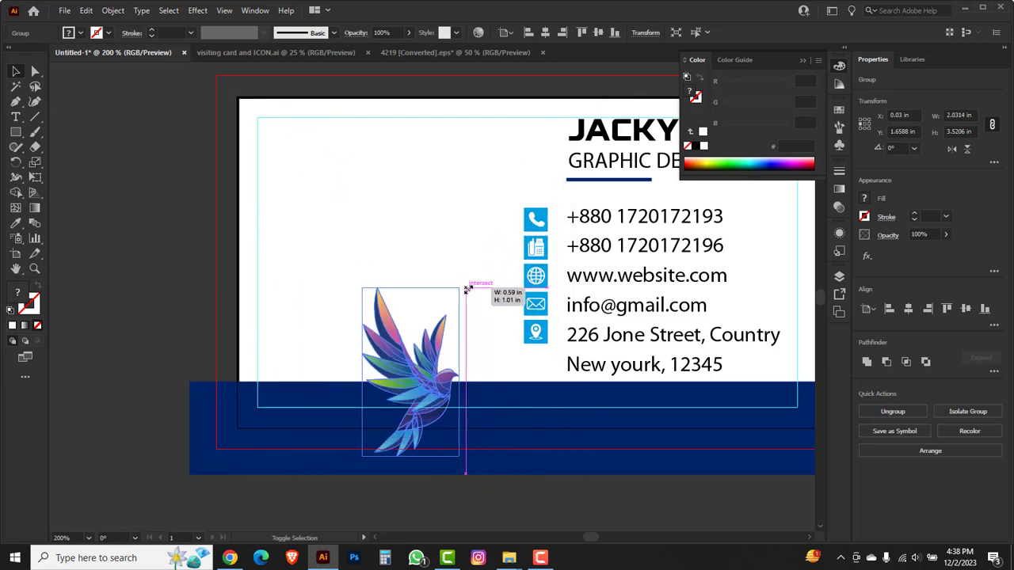
mouse_move(441, 372)
mouse_down()
mouse_move(440, 232)
mouse_move(418, 190)
mouse_up()
drag(438, 281, 399, 212)
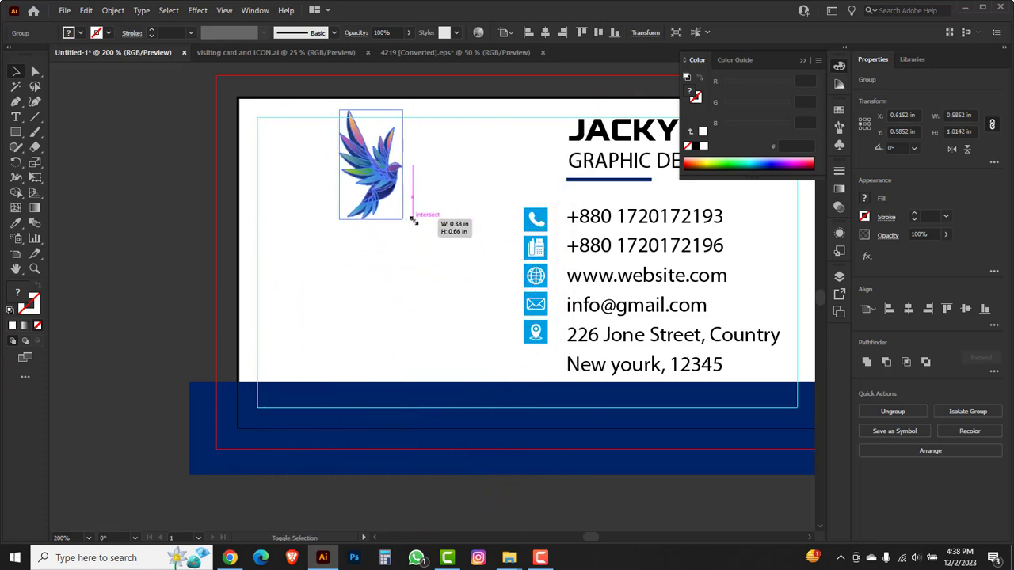
drag(383, 176, 384, 183)
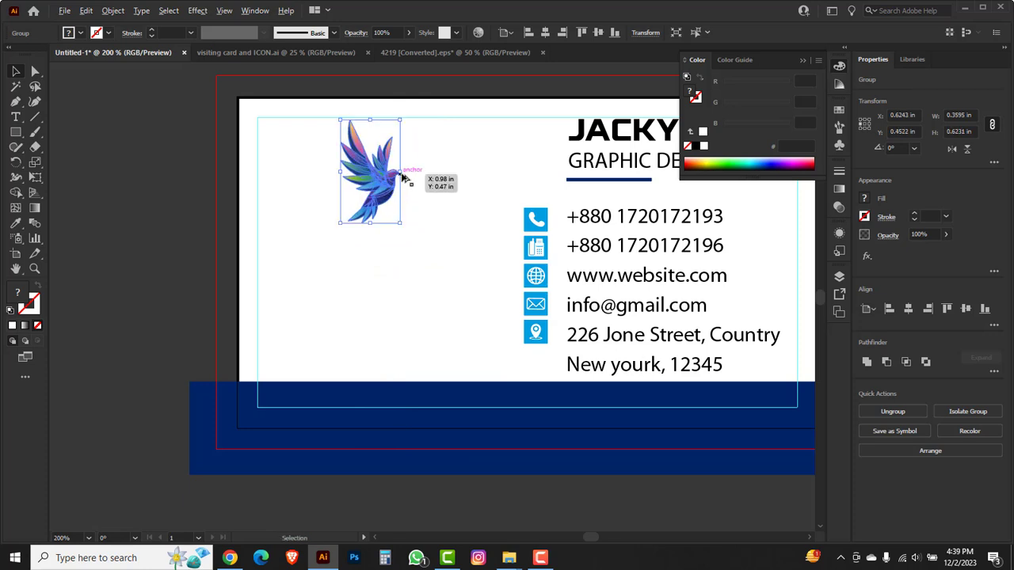
click(306, 183)
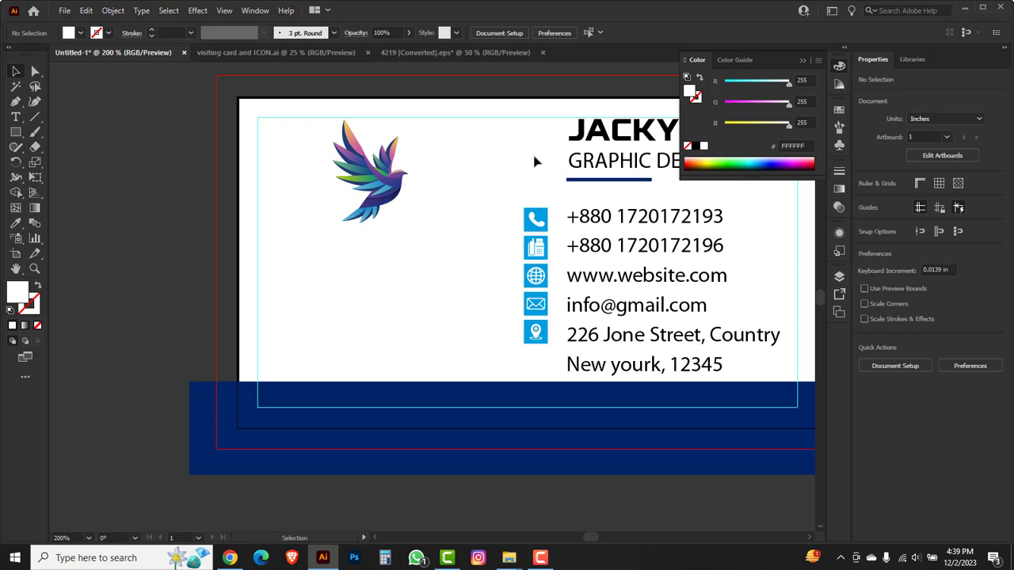
Step: Duplicate the name text under the logo and retype it as 'Green Bird'
drag(599, 130, 329, 244)
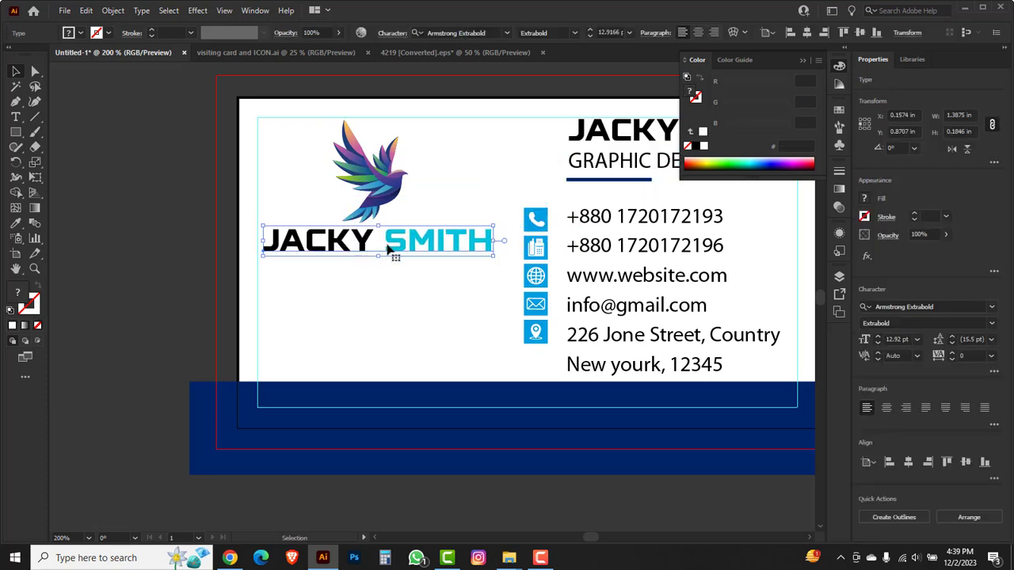
double_click(367, 248)
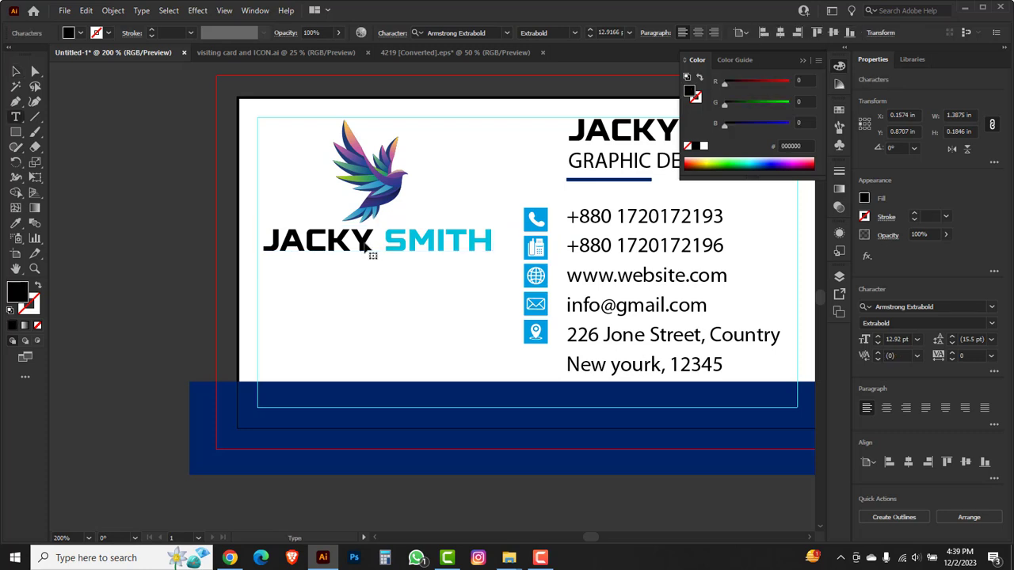
key(ctrl+a)
text(Gr)
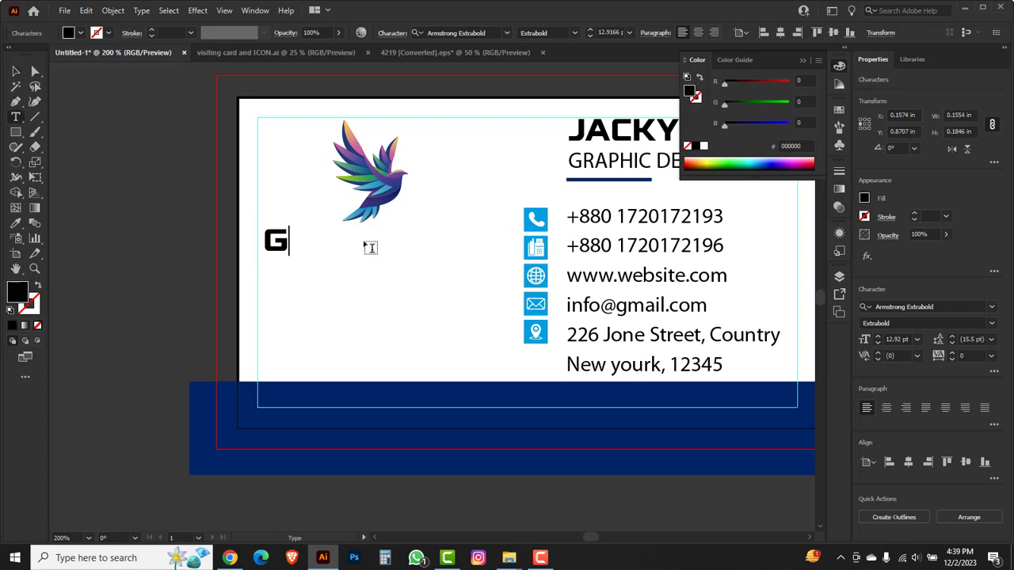
text(een )
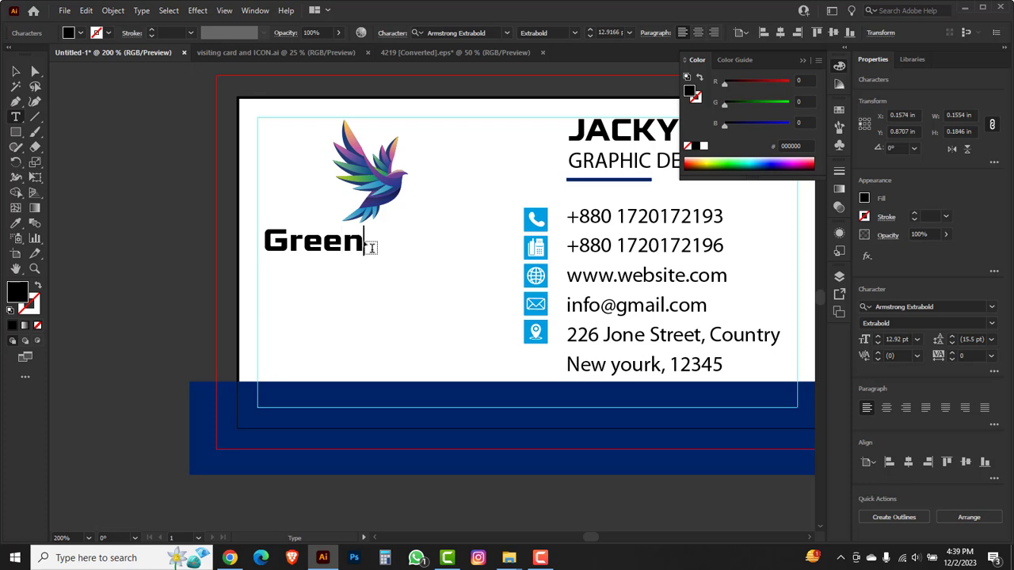
text(Bird)
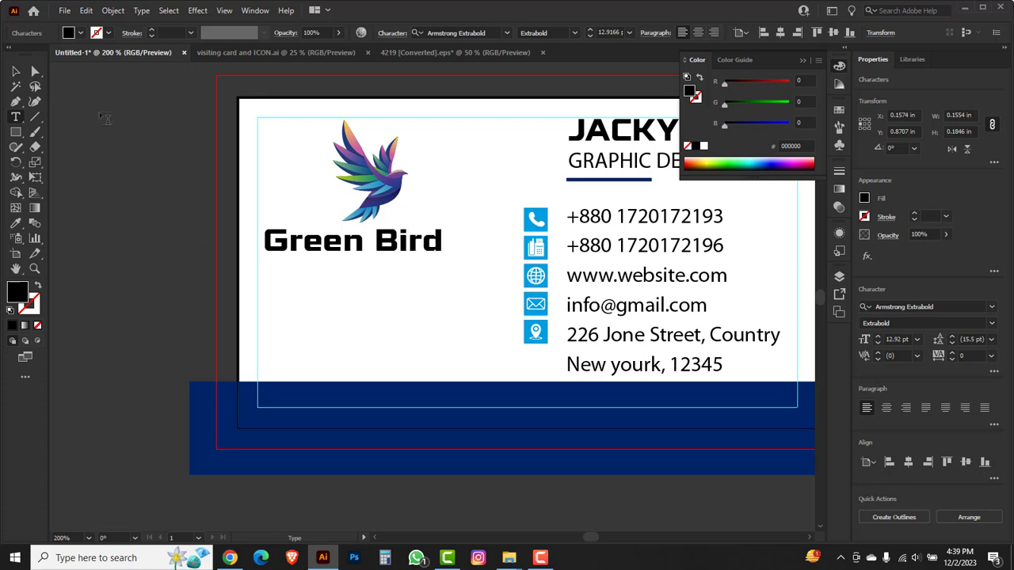
click(16, 71)
drag(394, 244, 417, 244)
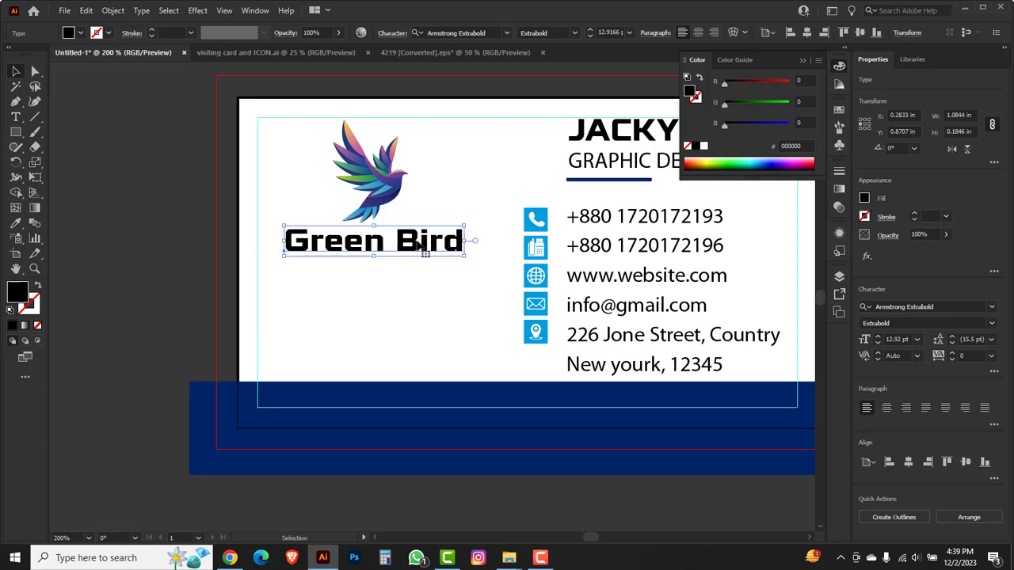
Step: Add a smaller 'Design Agency' line in Myriad Pro beneath Green Bird
drag(411, 244, 413, 277)
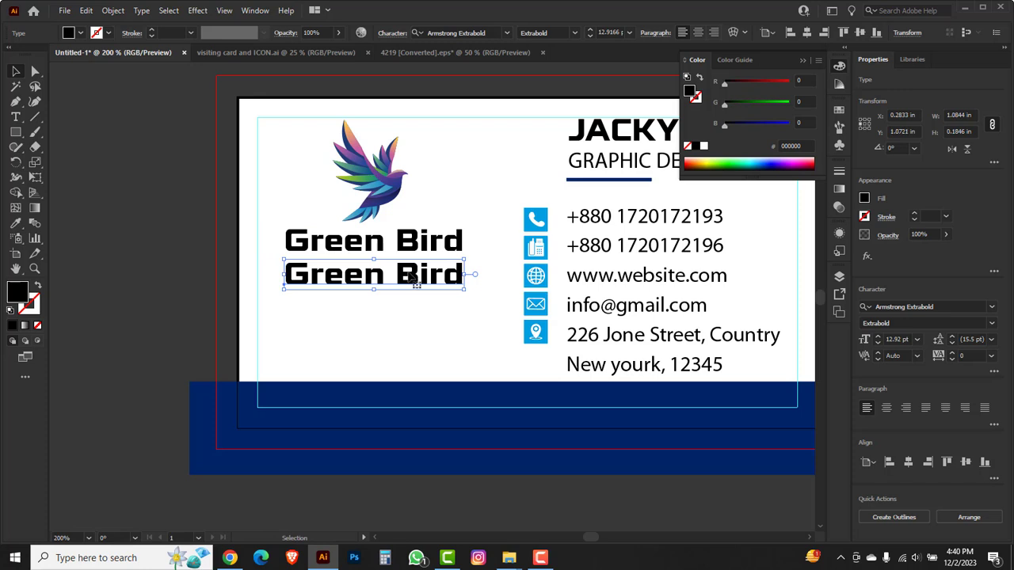
key(t)
triple_click(413, 279)
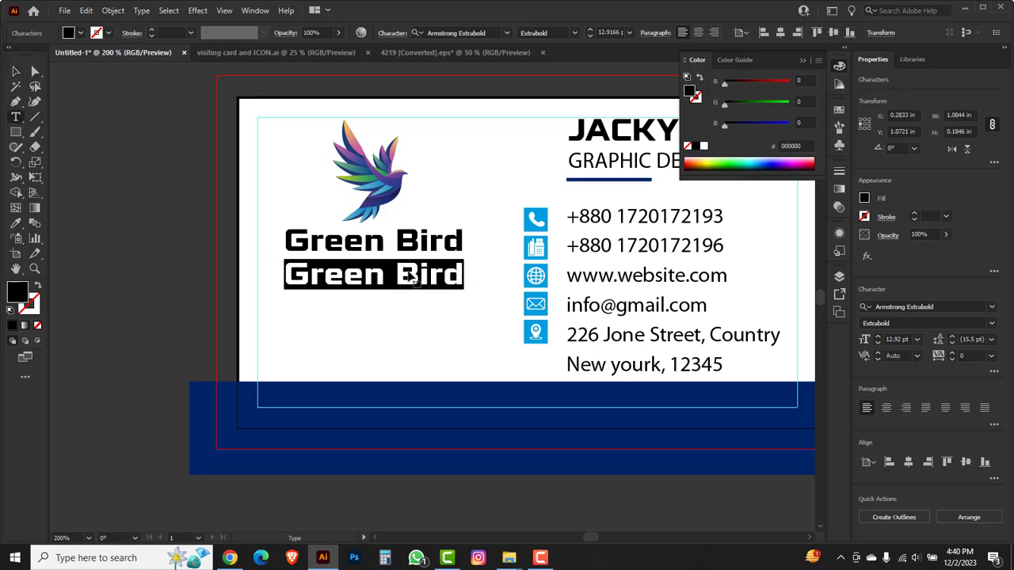
text(Design A)
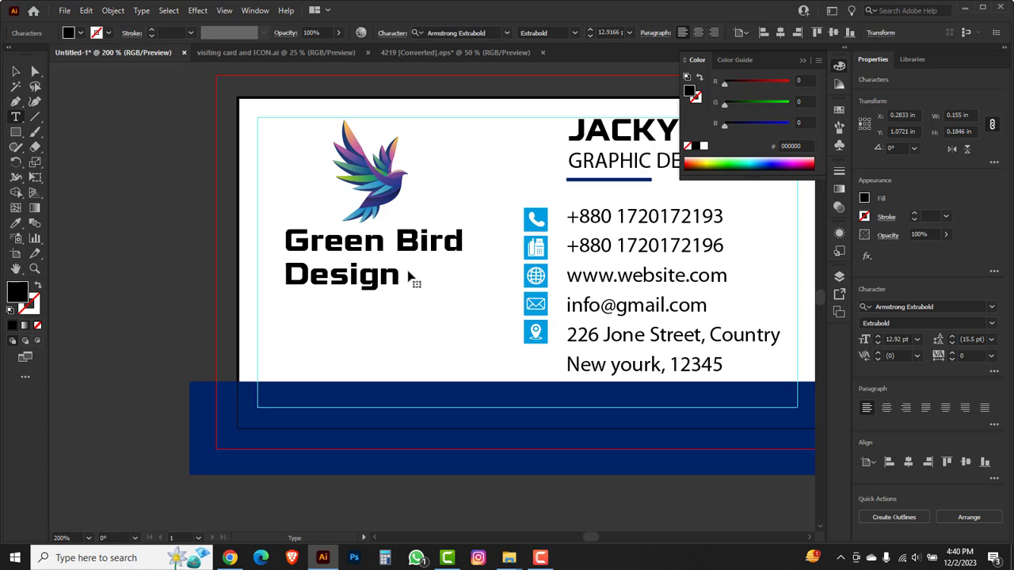
text(gency)
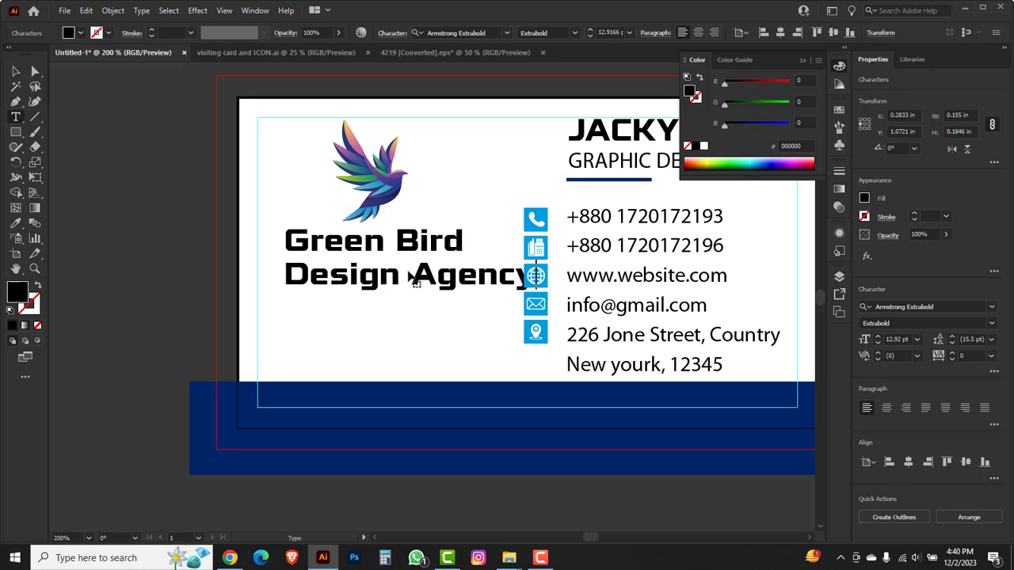
click(15, 73)
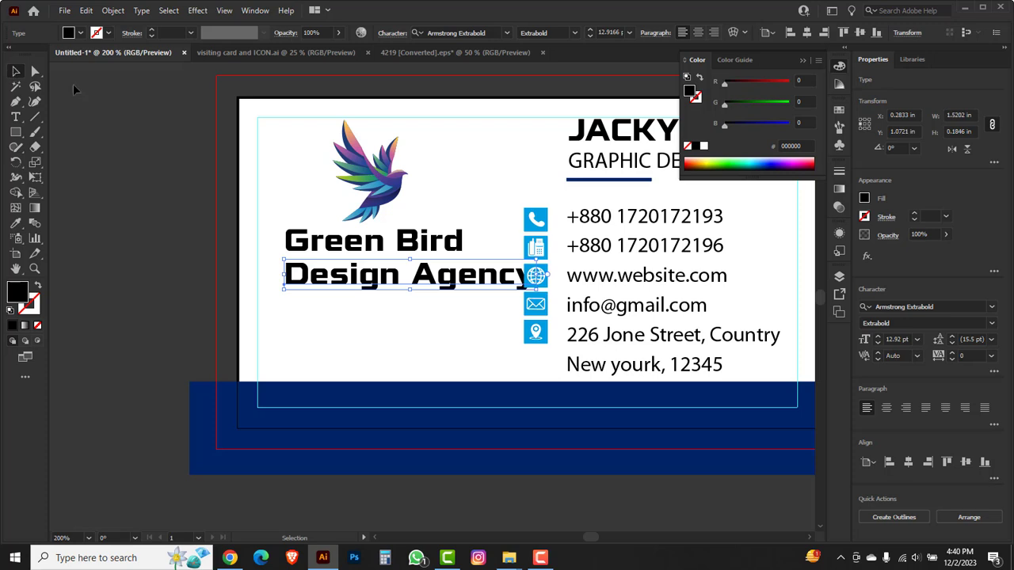
click(992, 308)
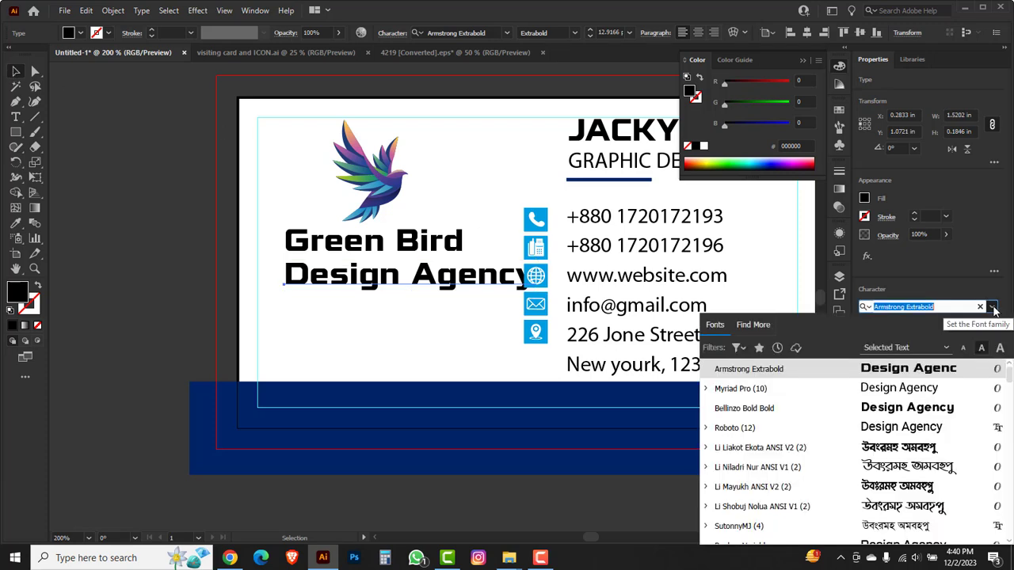
click(890, 388)
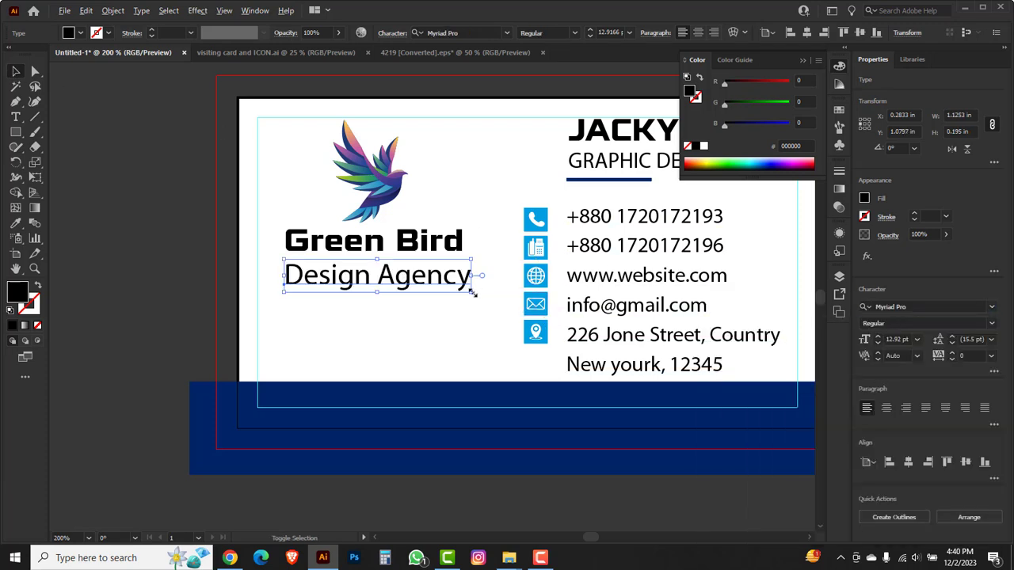
mouse_move(472, 294)
mouse_down()
mouse_move(446, 293)
mouse_move(418, 276)
mouse_up()
Step: Make Green Bird uppercase, shrink it, and move Design Agency up closer
click(407, 243)
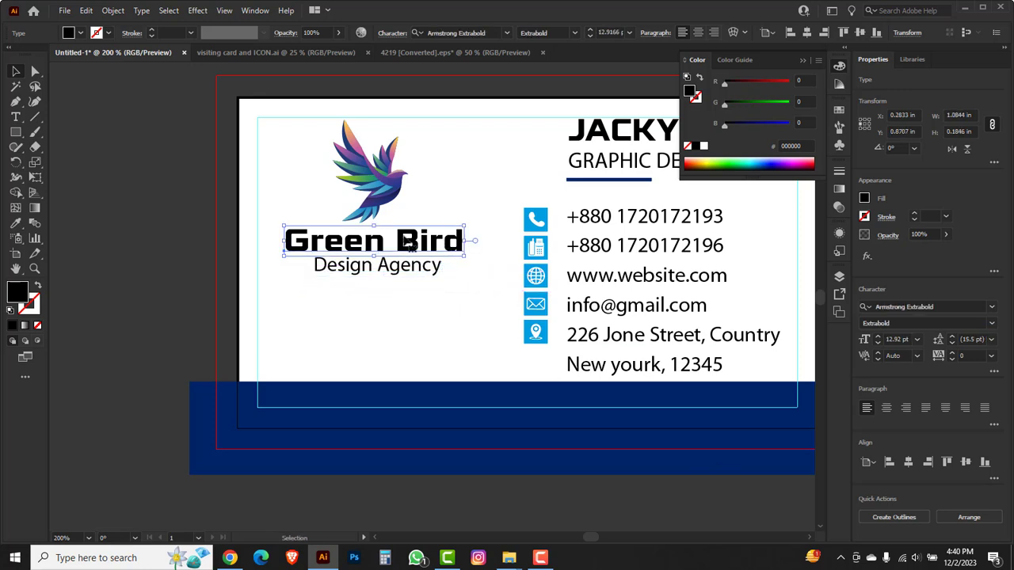
click(112, 11)
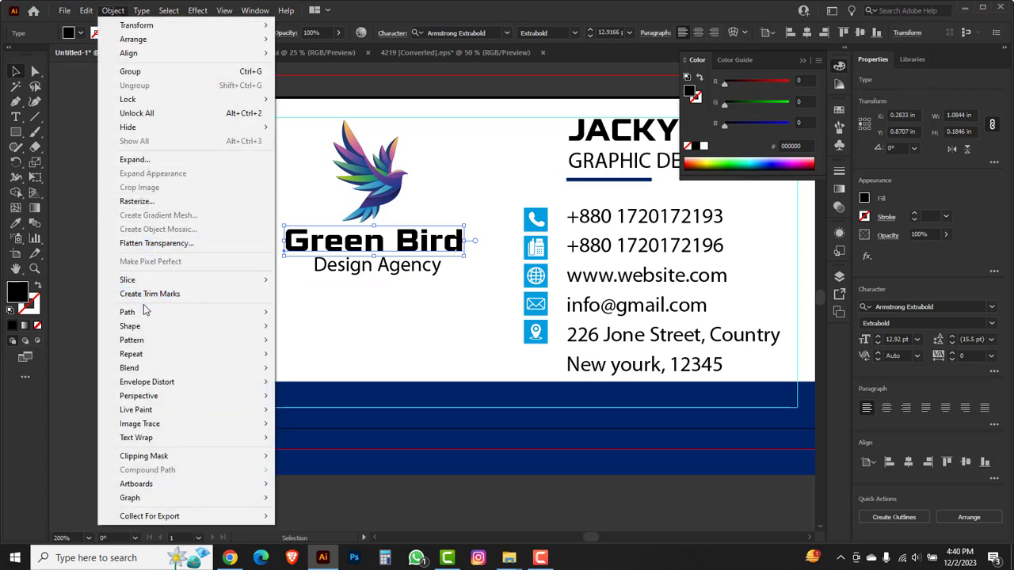
click(142, 11)
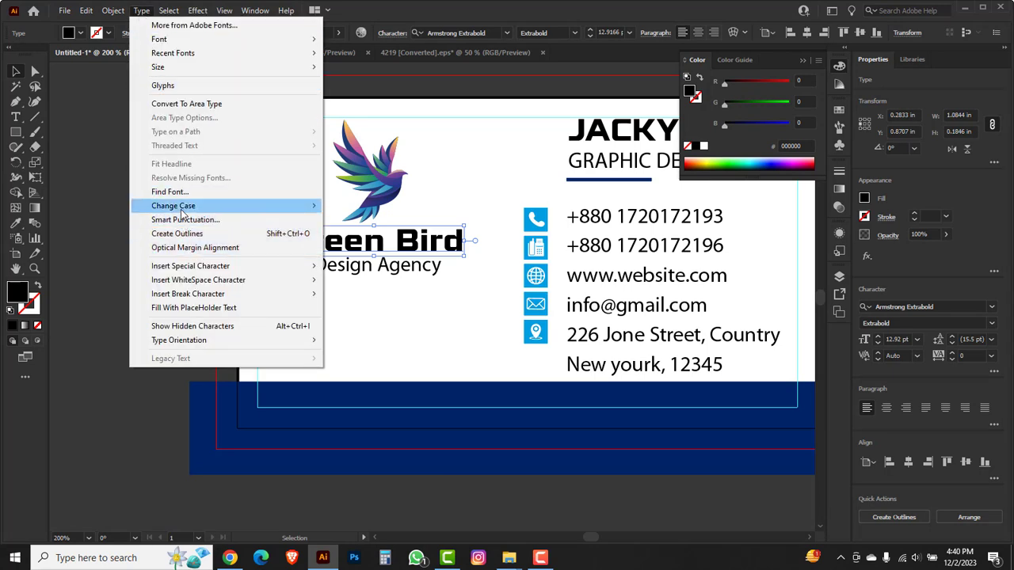
mouse_move(173, 205)
click(369, 208)
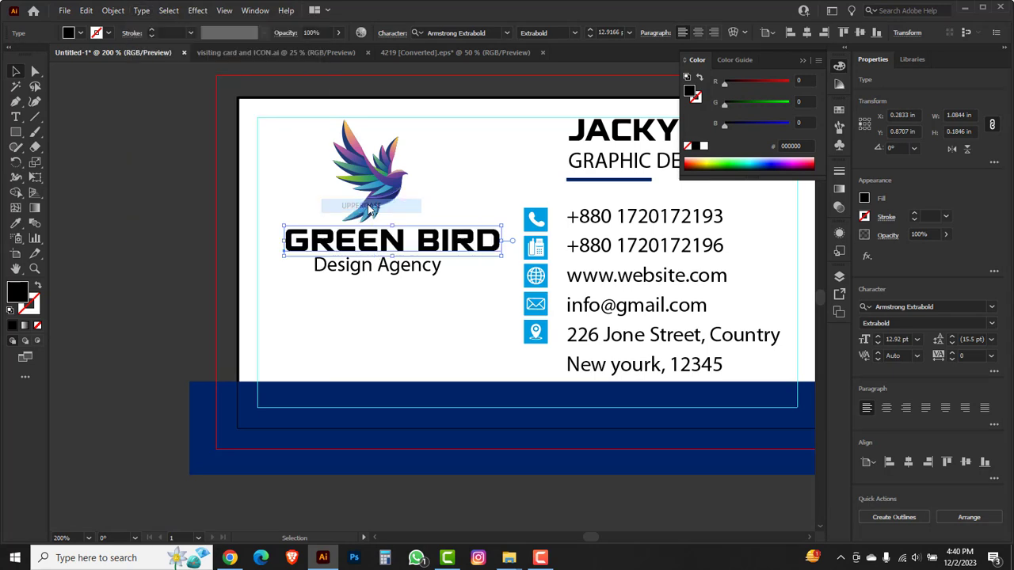
drag(502, 256, 467, 252)
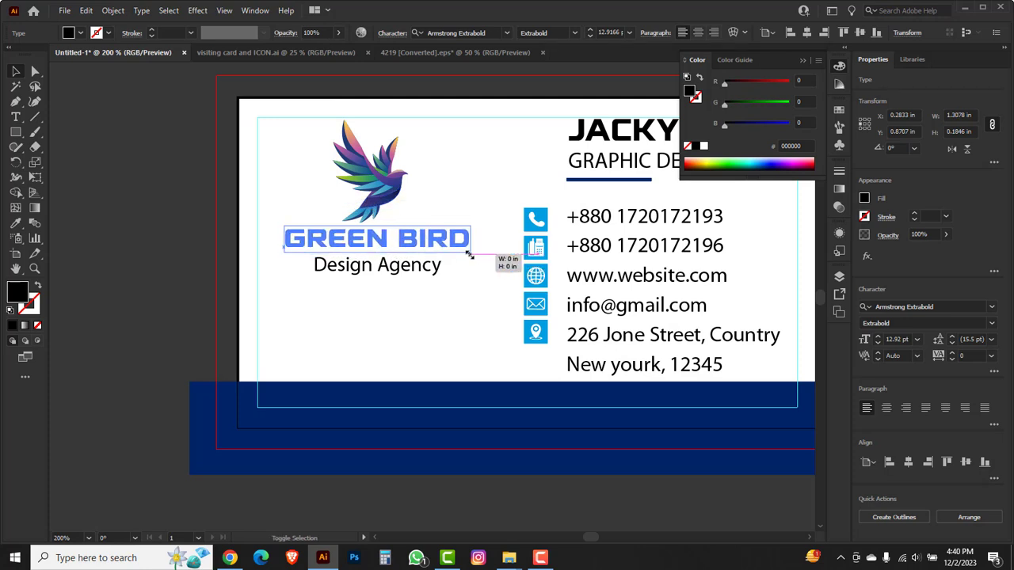
drag(404, 269, 440, 267)
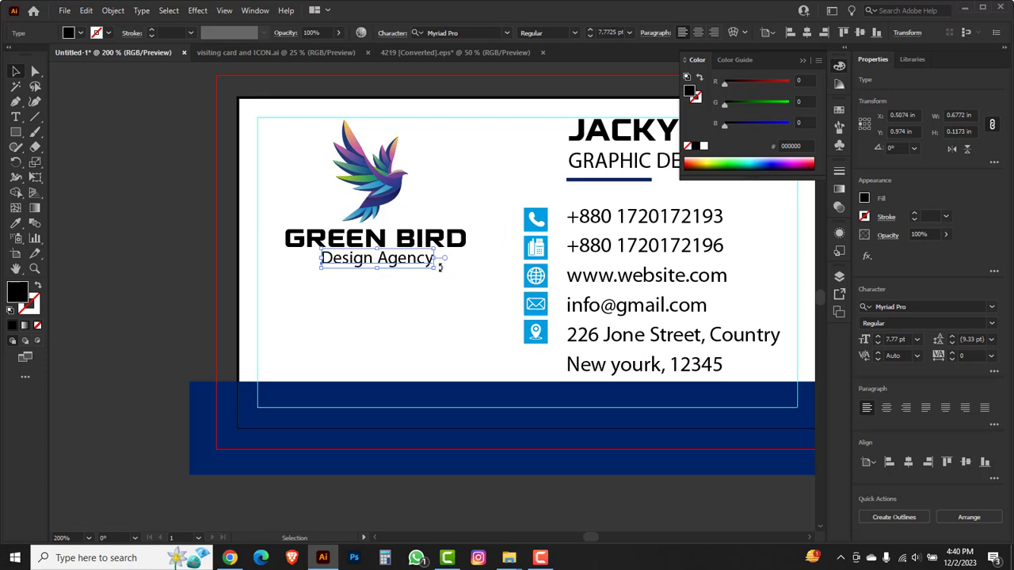
click(444, 293)
Step: Nudge the logo and both text lines up together and enlarge them slightly
mouse_move(273, 111)
mouse_down()
mouse_move(458, 279)
mouse_move(452, 255)
mouse_up()
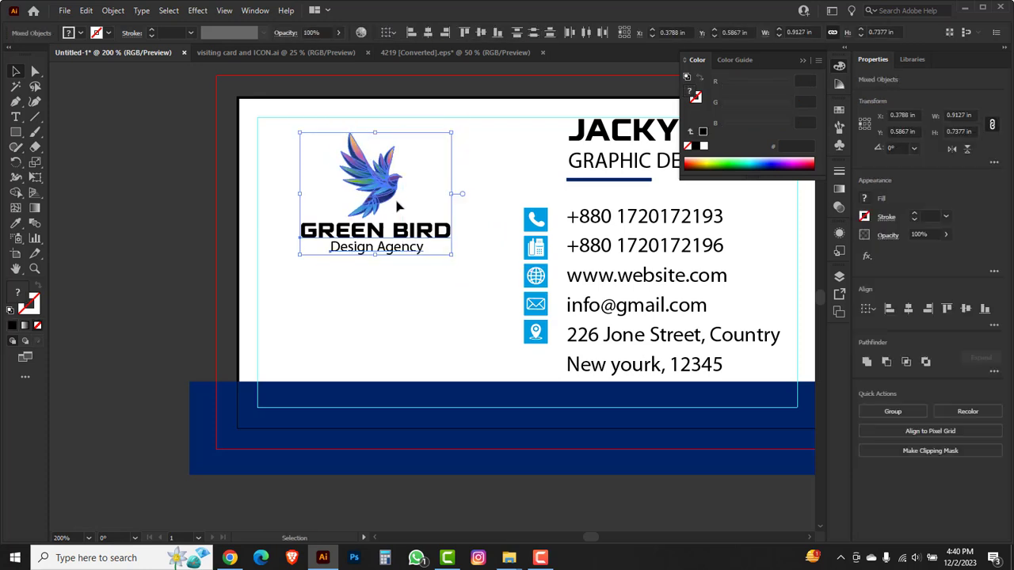
drag(386, 200, 376, 189)
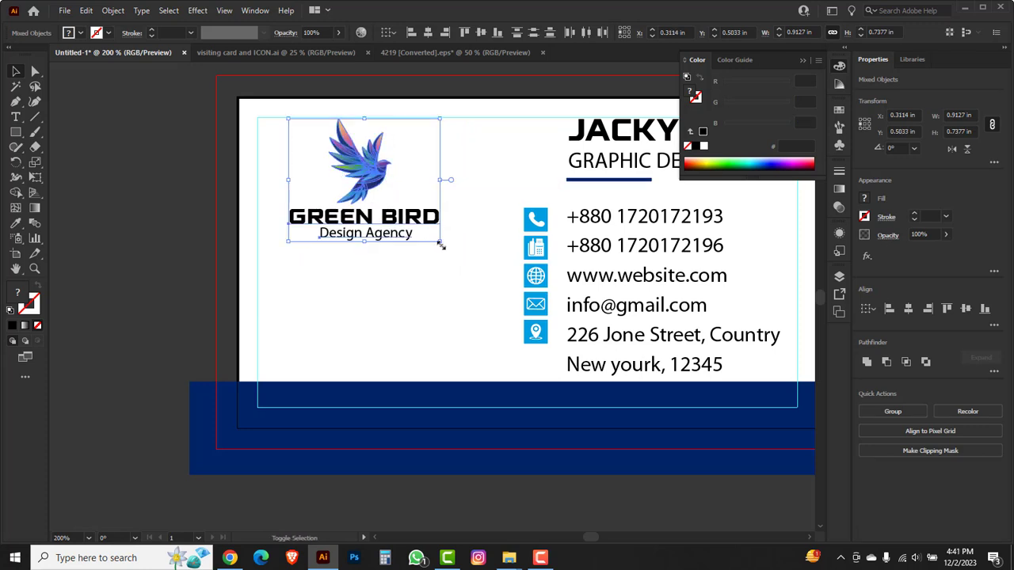
drag(442, 245, 460, 265)
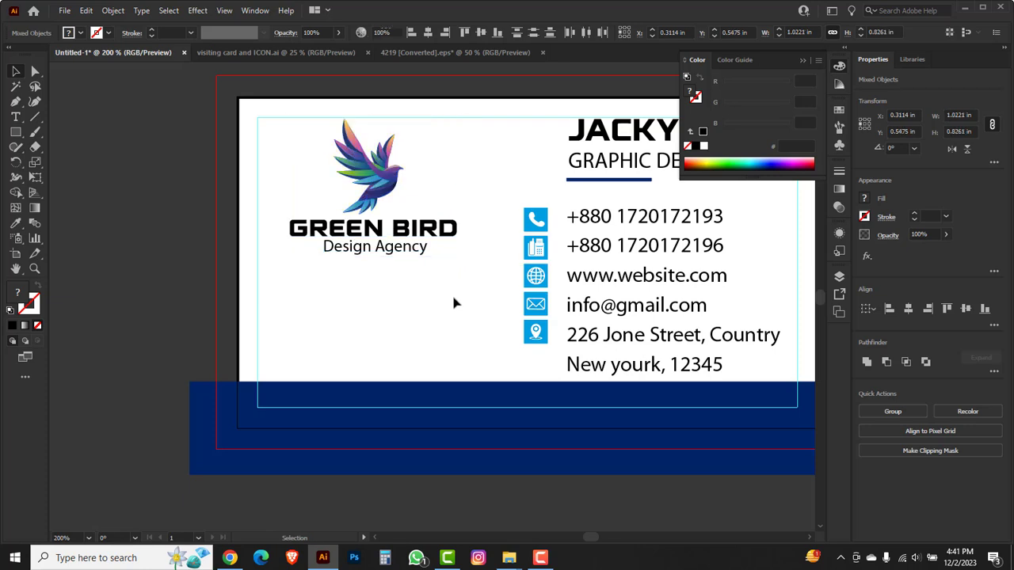
click(454, 302)
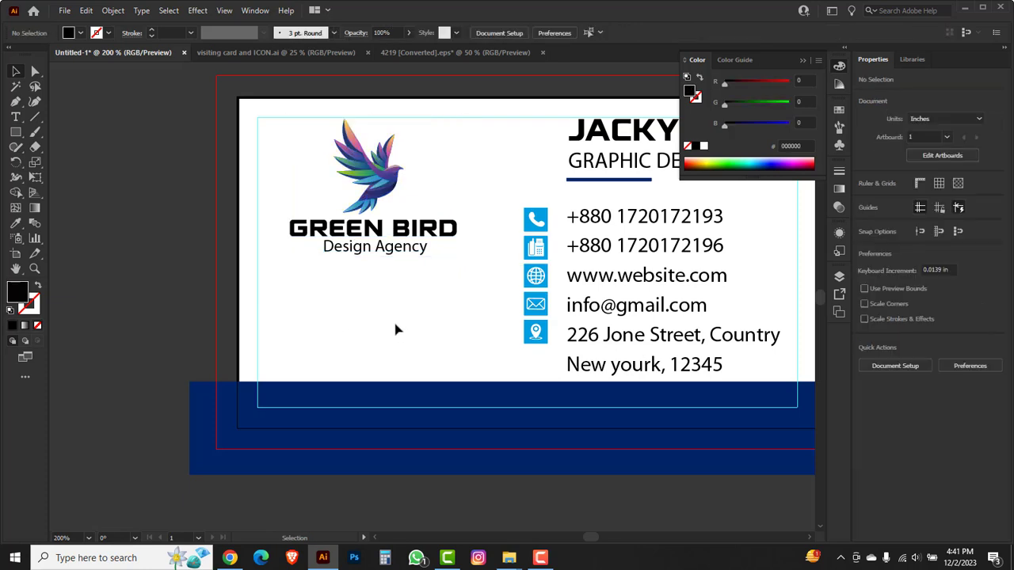
Step: Copy the QR code from the icon collection onto the card and scale it small below Design Agency
click(266, 53)
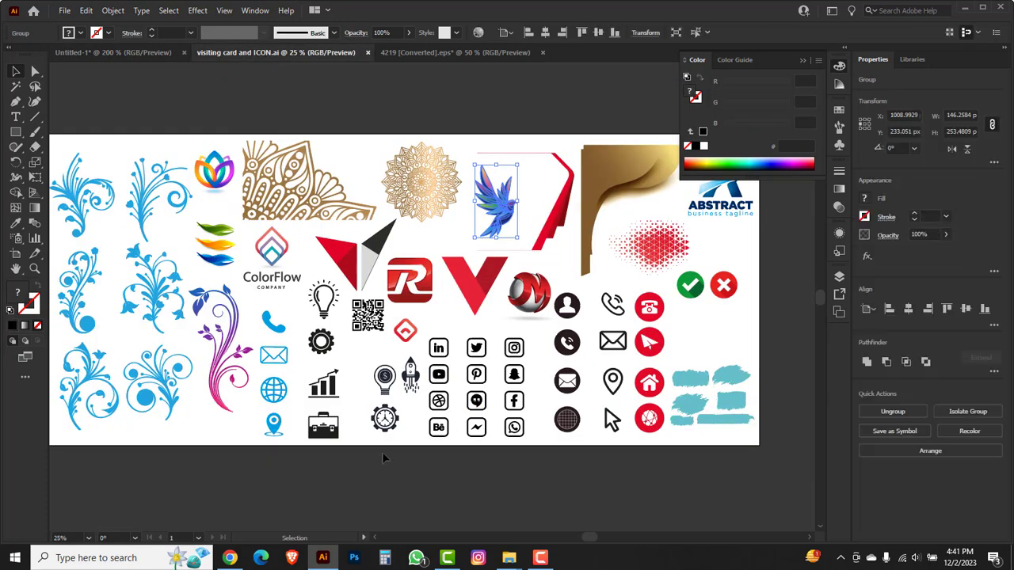
click(349, 477)
click(373, 319)
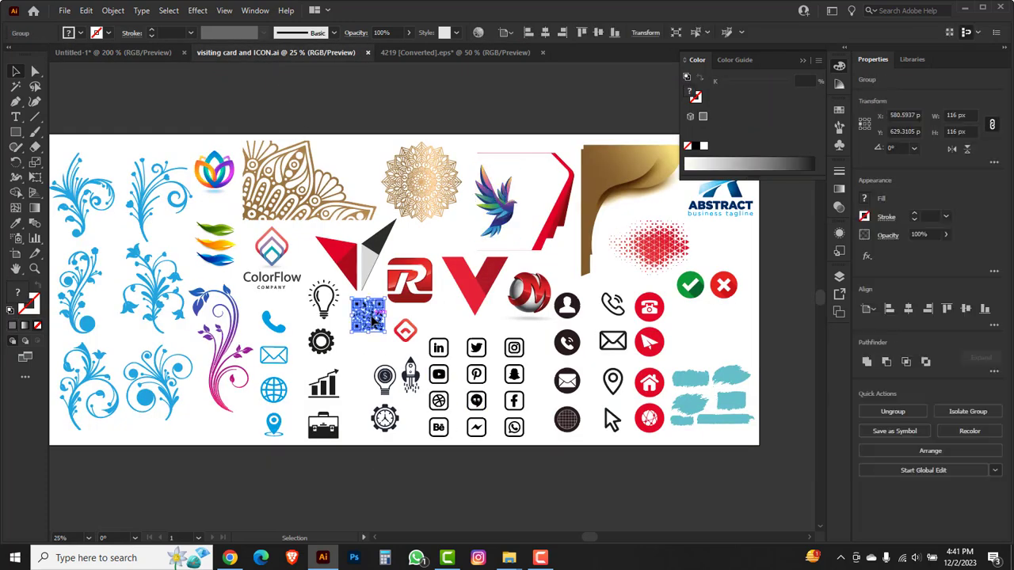
key(a)
key(v)
click(119, 52)
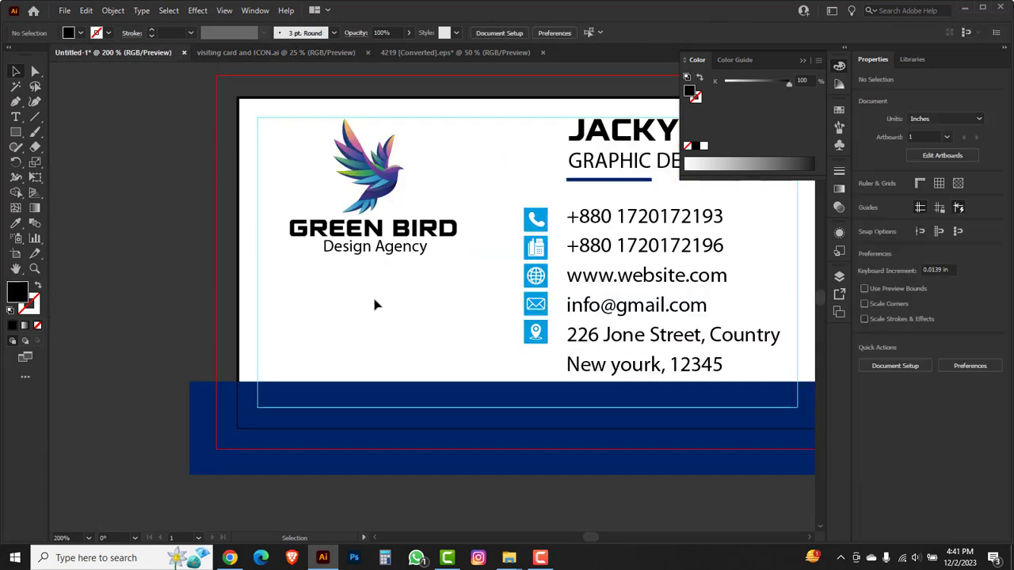
key(ctrl+v)
mouse_move(561, 164)
mouse_down()
mouse_move(442, 286)
mouse_move(379, 299)
mouse_up()
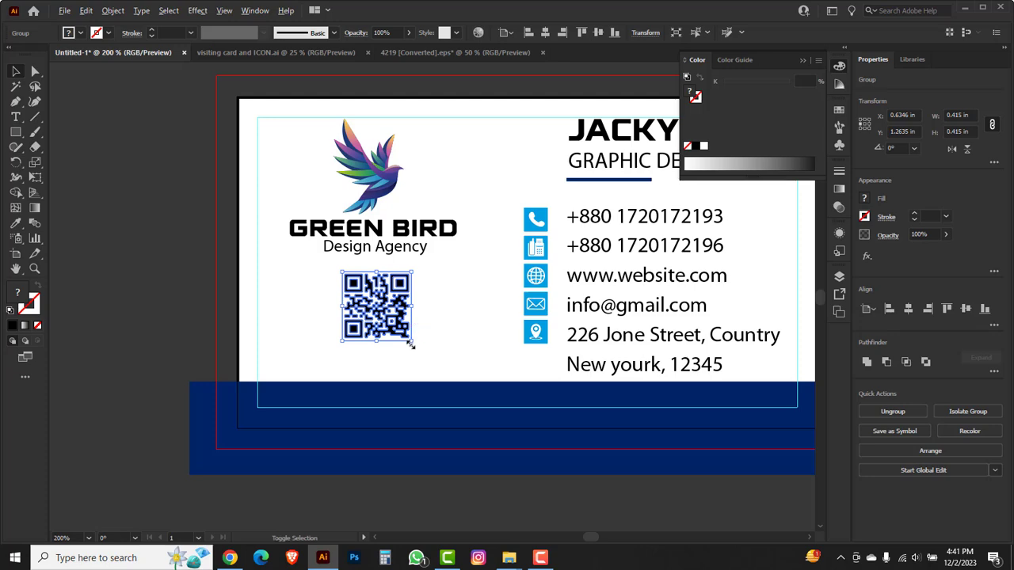
drag(411, 345, 391, 307)
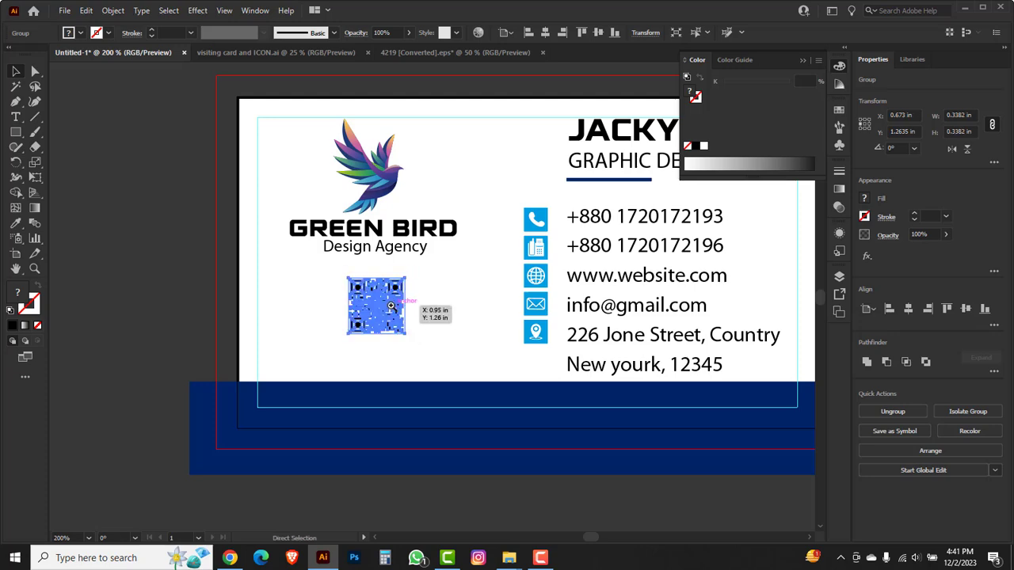
click(390, 306)
Step: Zoom in on the QR code and Direct-Select its corner squares
click(497, 302)
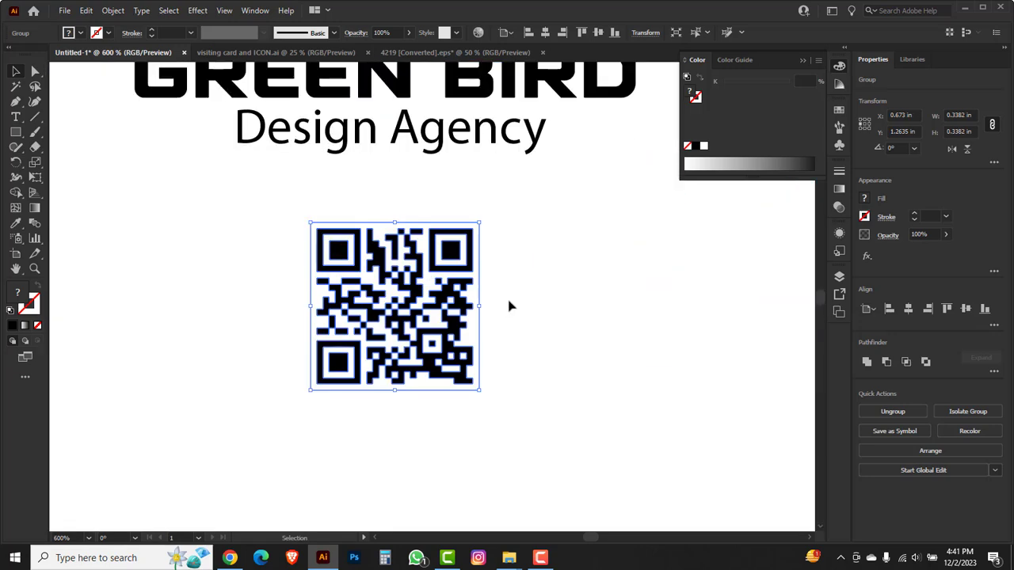
drag(536, 290, 409, 309)
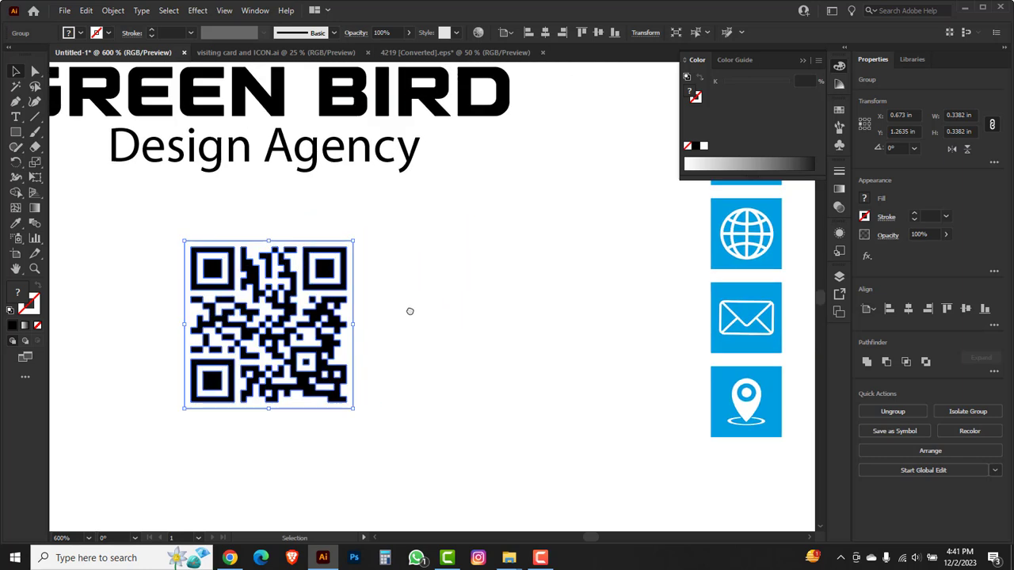
click(410, 312)
click(35, 71)
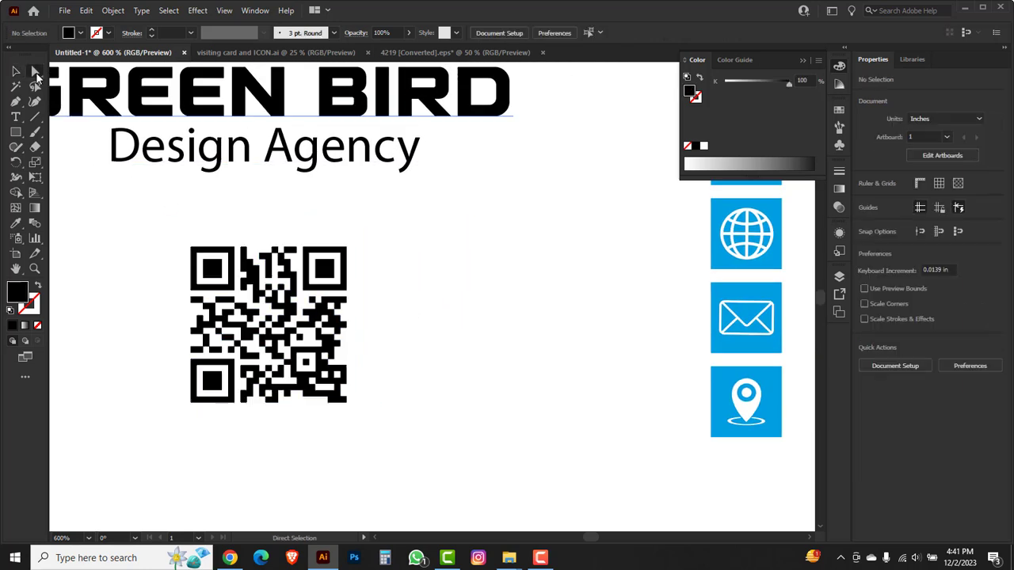
click(213, 272)
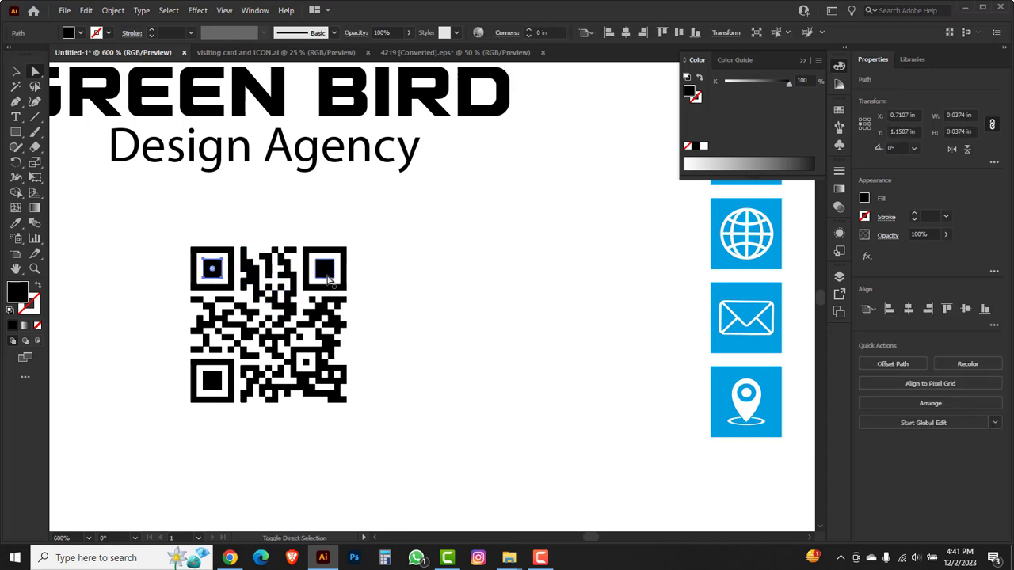
shift+click(324, 269)
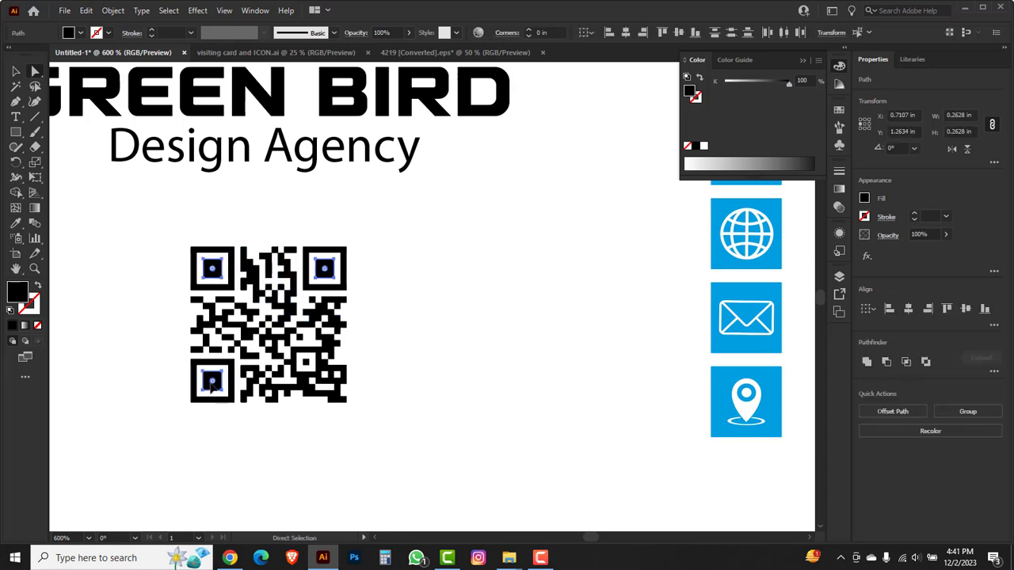
Step: Eyedropper the envelope icon's blue onto the QR code's corner squares
click(15, 223)
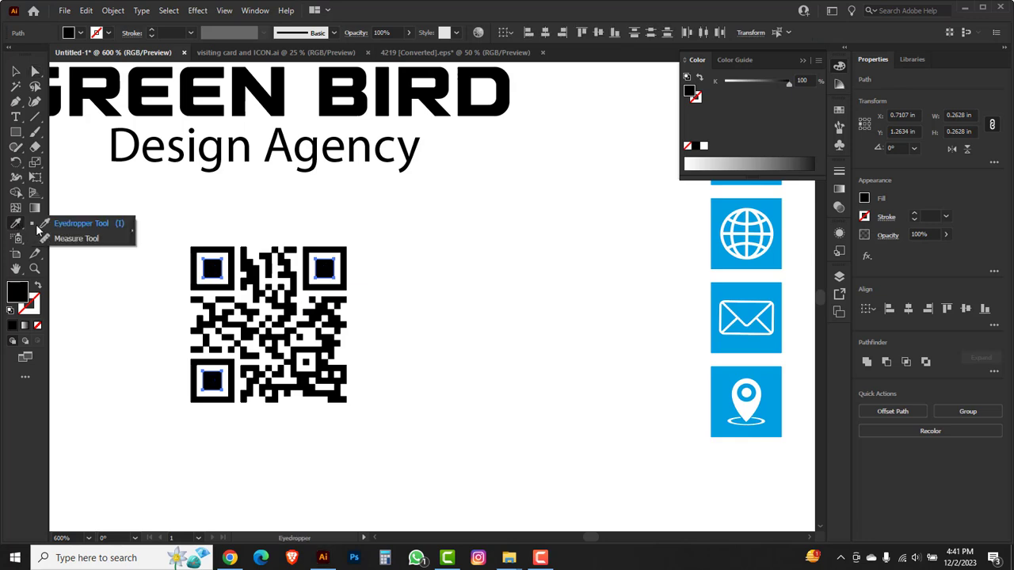
click(79, 225)
click(719, 331)
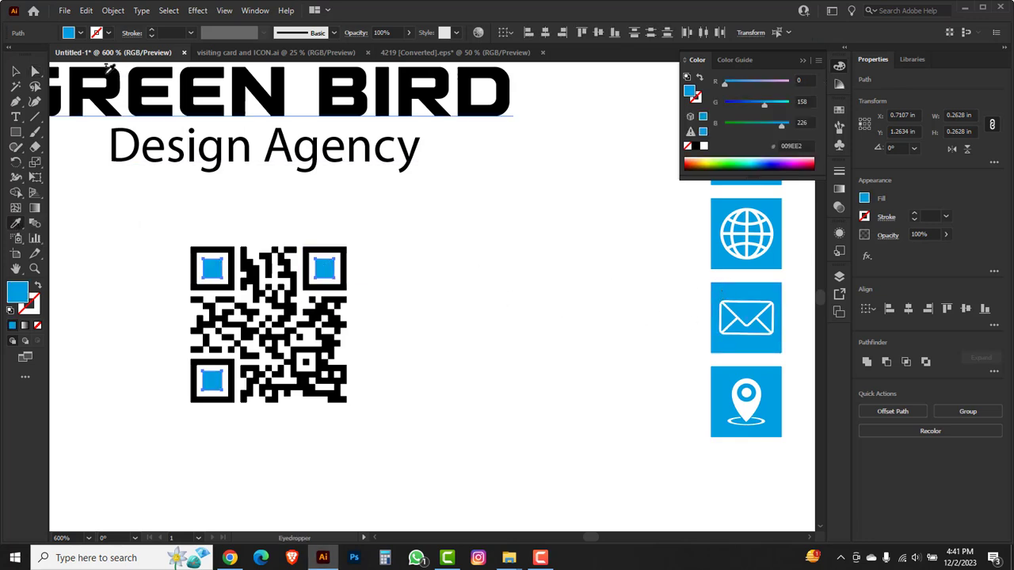
click(16, 71)
click(471, 290)
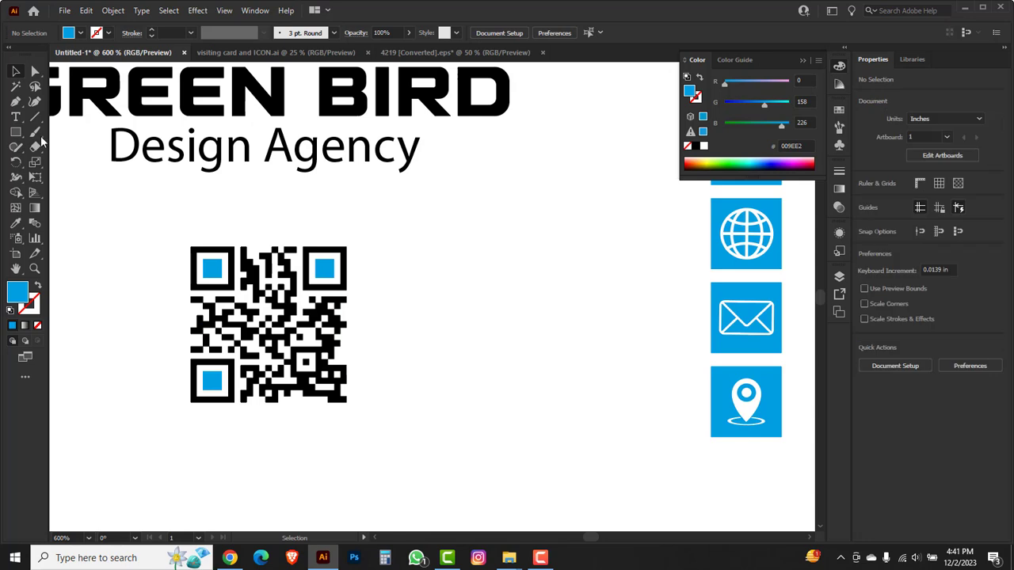
click(16, 132)
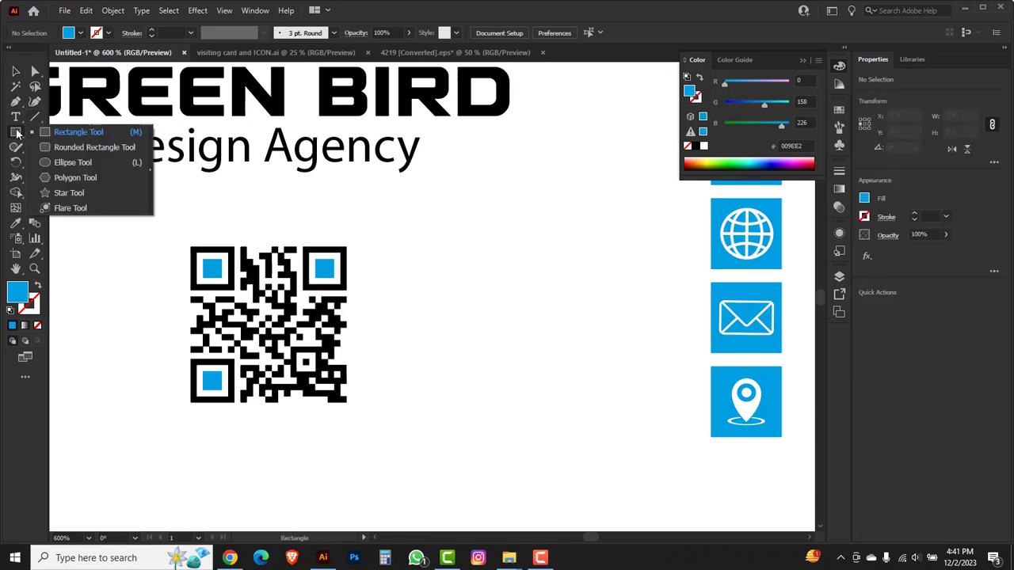
click(74, 136)
Step: Draw an unfilled, blue-outlined square around the QR code and group it with the code
mouse_move(176, 232)
mouse_down()
mouse_move(294, 379)
mouse_move(361, 415)
mouse_up()
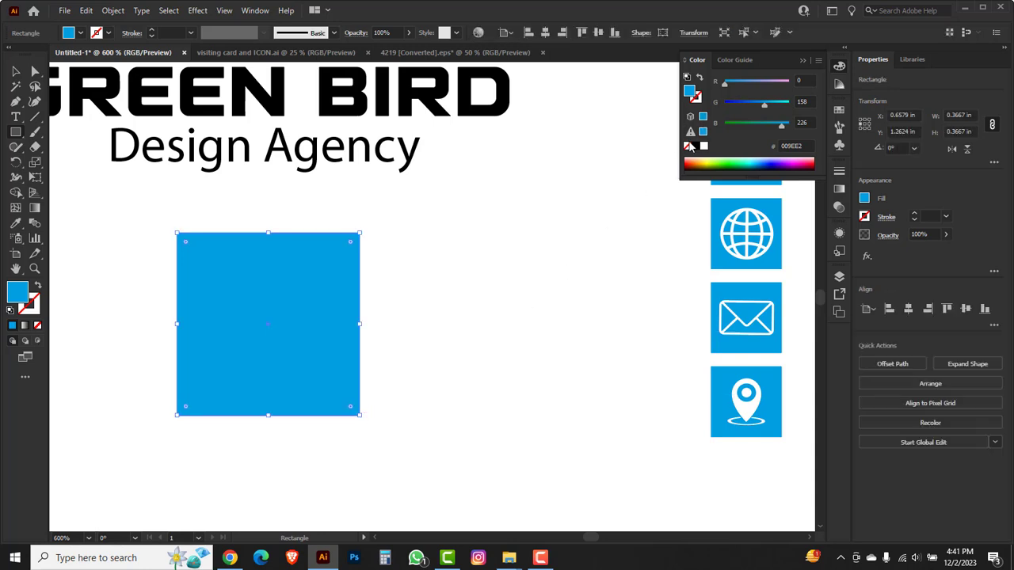
click(687, 146)
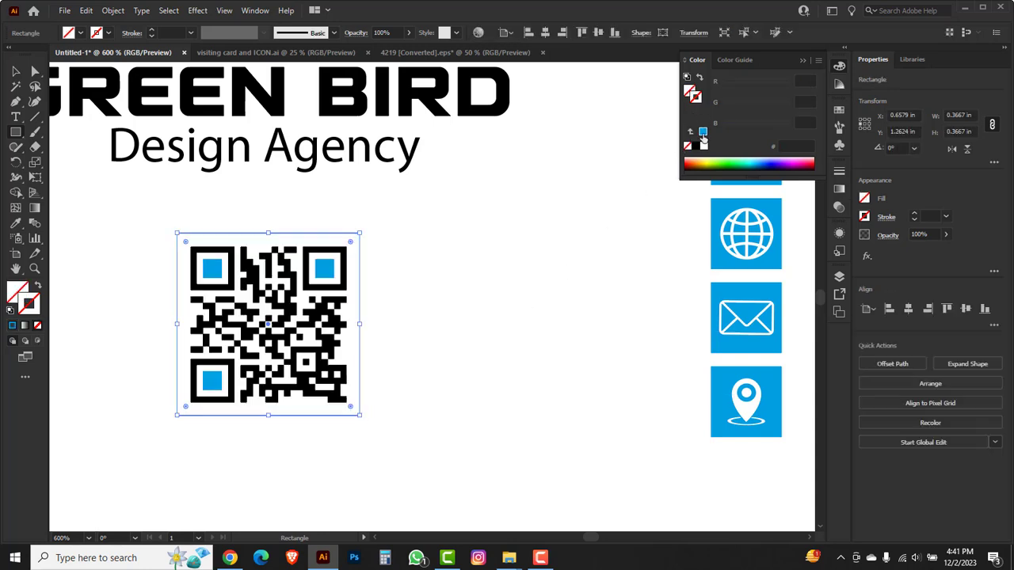
click(703, 131)
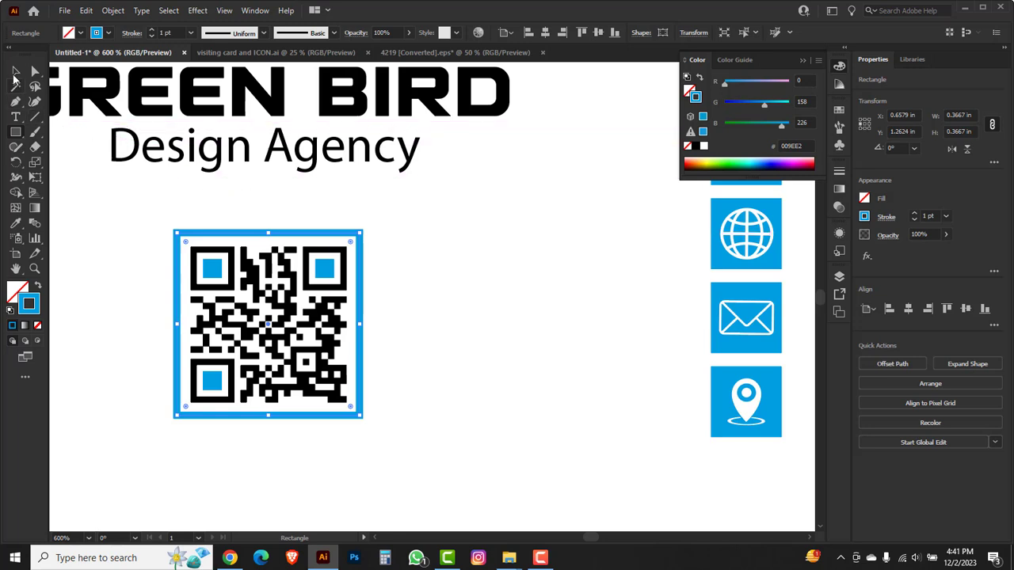
click(15, 71)
drag(417, 454, 166, 223)
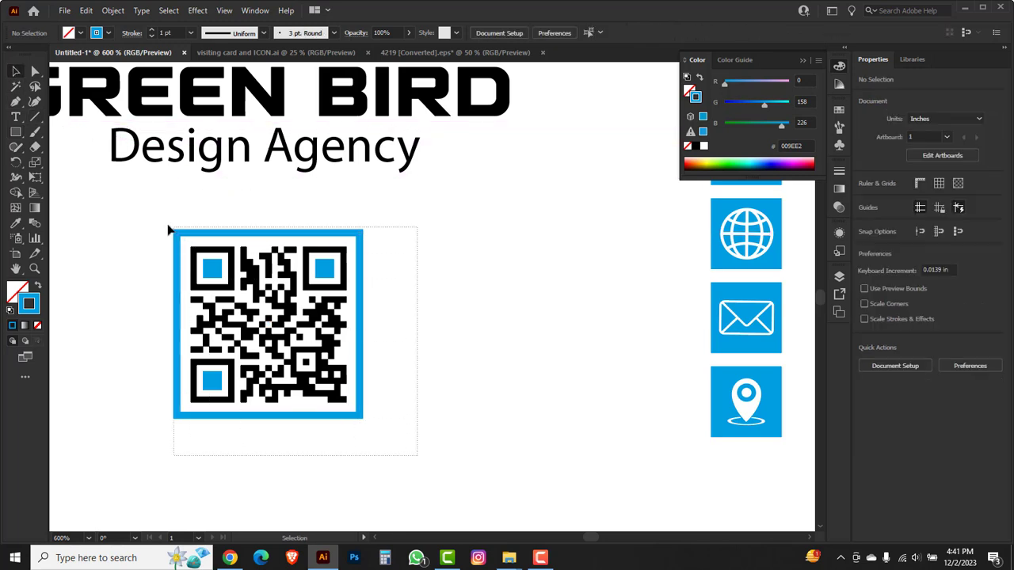
right_click(258, 282)
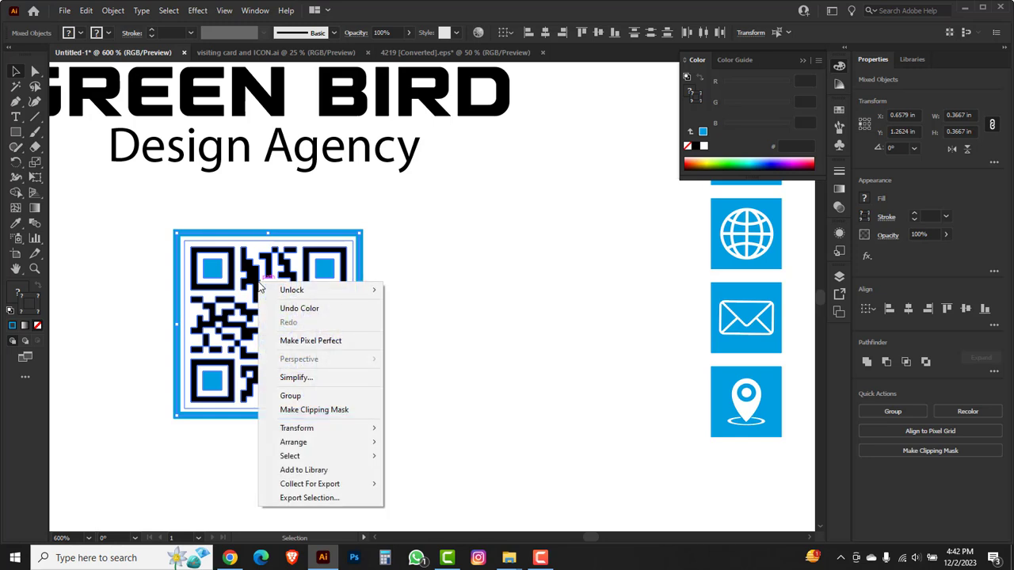
click(298, 396)
Step: Shift the framed QR group slightly right and zoom back out
click(394, 374)
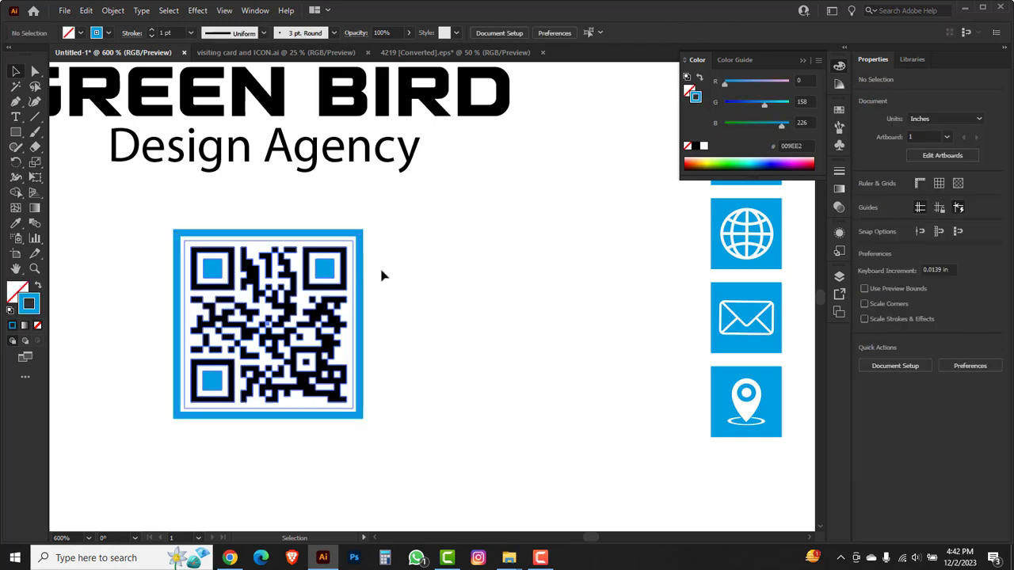
drag(356, 281, 423, 281)
key(a)
click(485, 309)
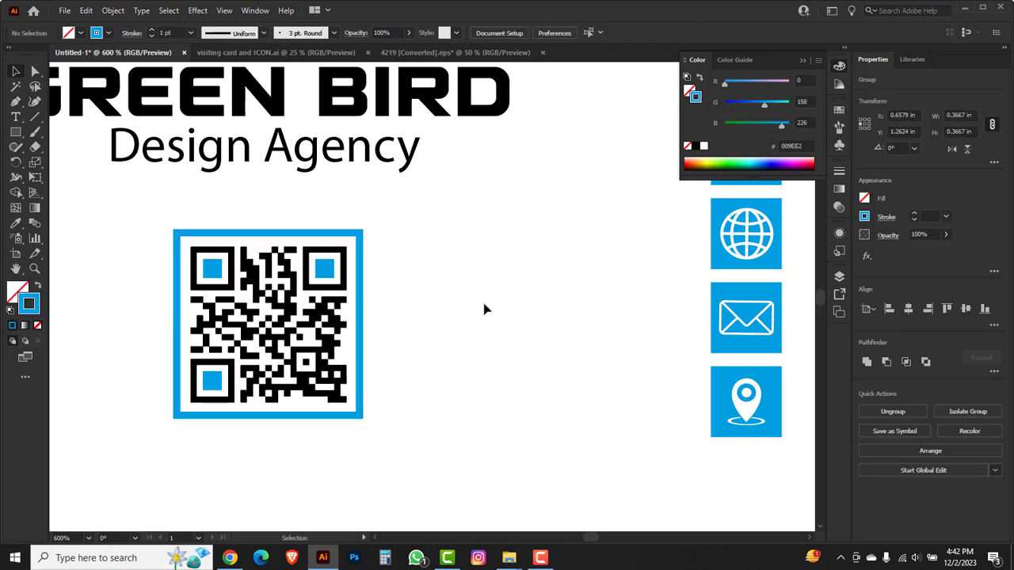
alt+click(441, 316)
Step: Nudge the framed QR code down and enlarge the Green Bird logo and text slightly
alt+click(442, 315)
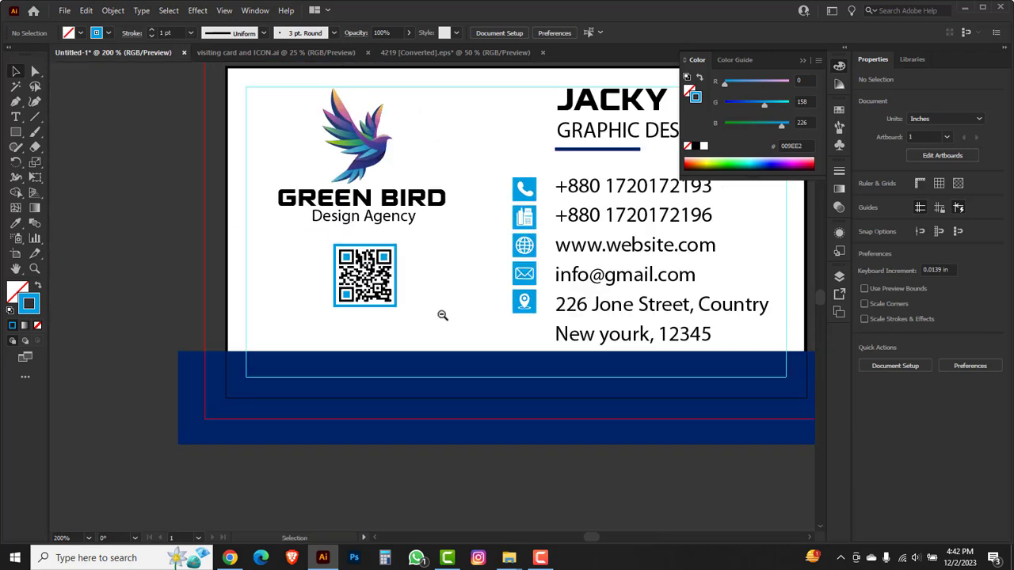
drag(446, 314, 369, 322)
drag(299, 290, 299, 304)
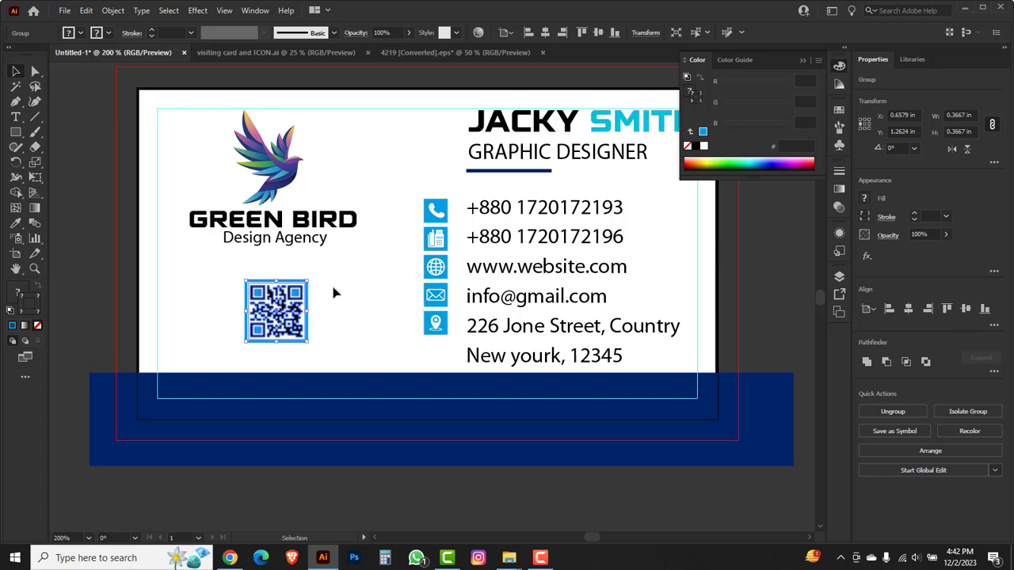
drag(359, 260, 184, 106)
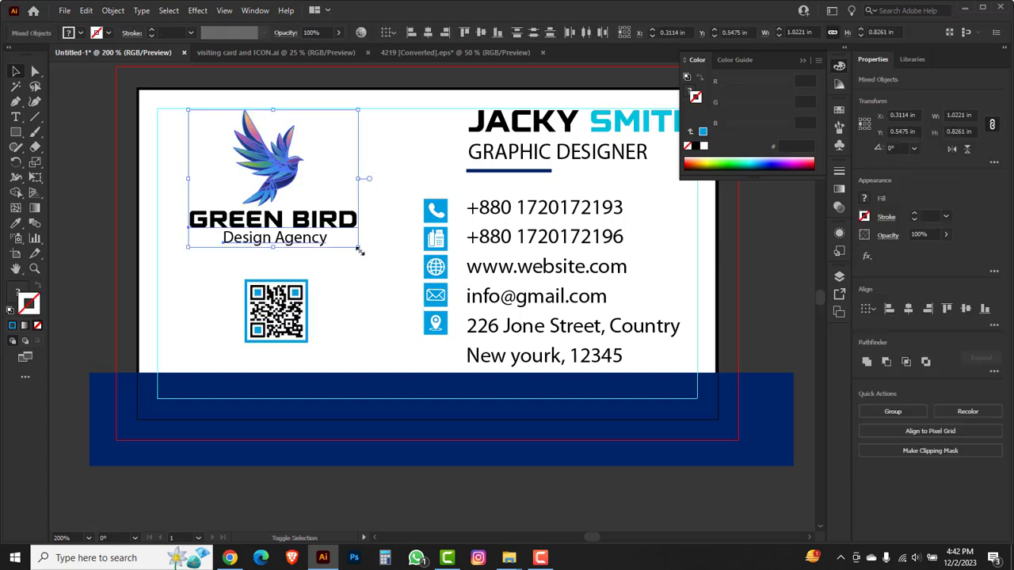
drag(361, 248, 366, 253)
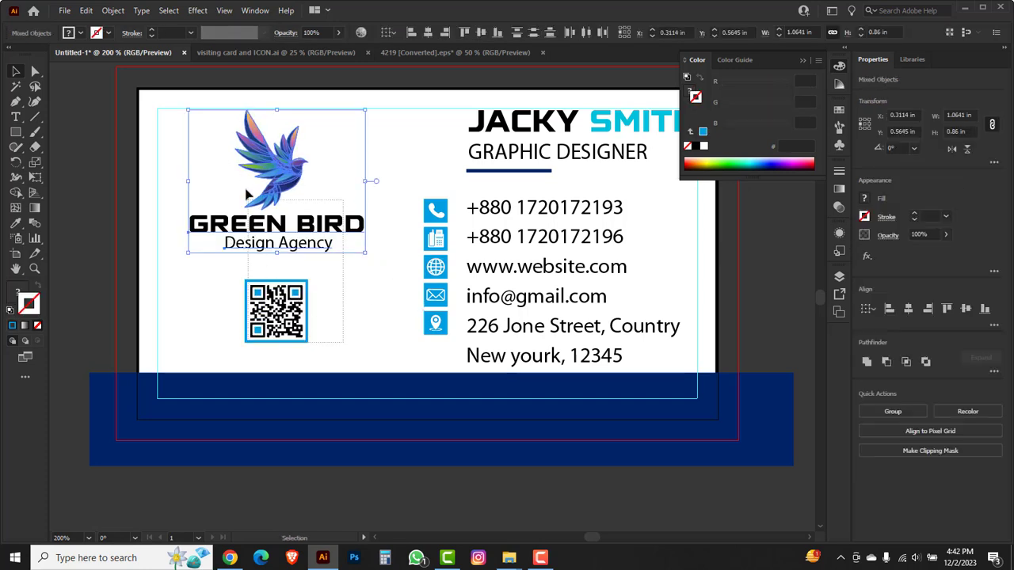
Step: Move the logo block and QR code together a little left and down
drag(344, 347, 187, 183)
drag(283, 189, 265, 198)
click(361, 234)
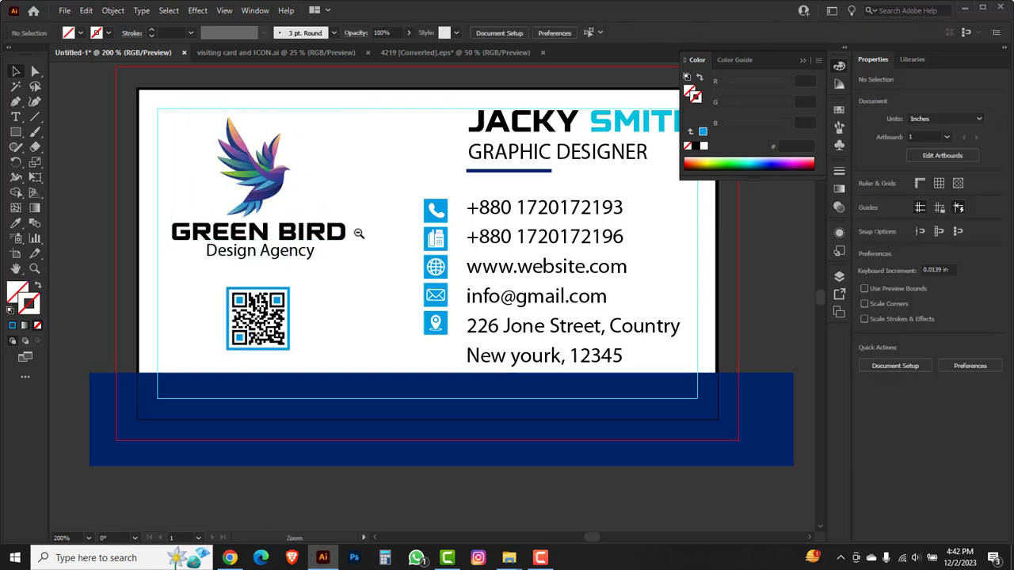
scroll(360, 233, down, 2)
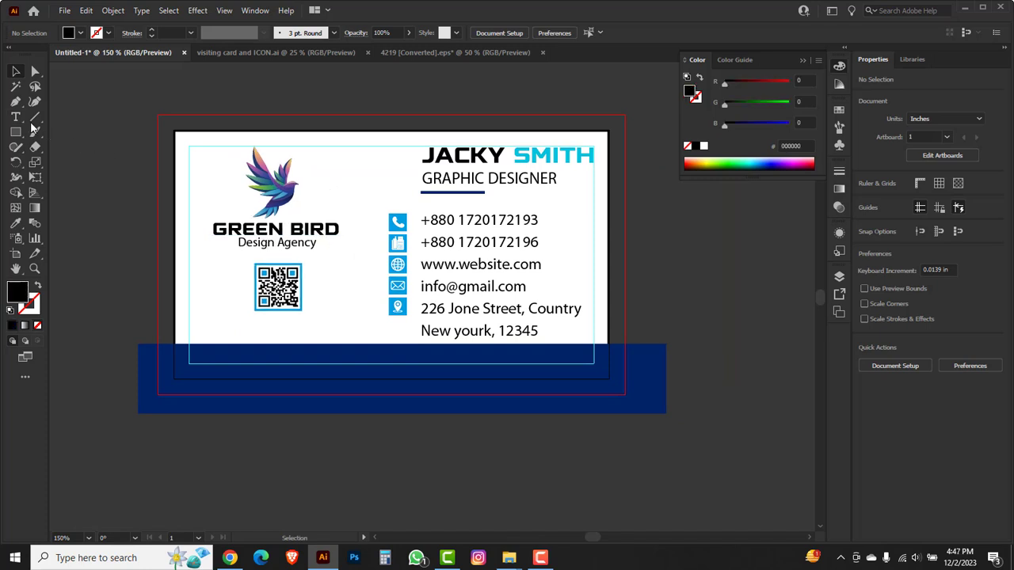
drag(15, 117, 75, 120)
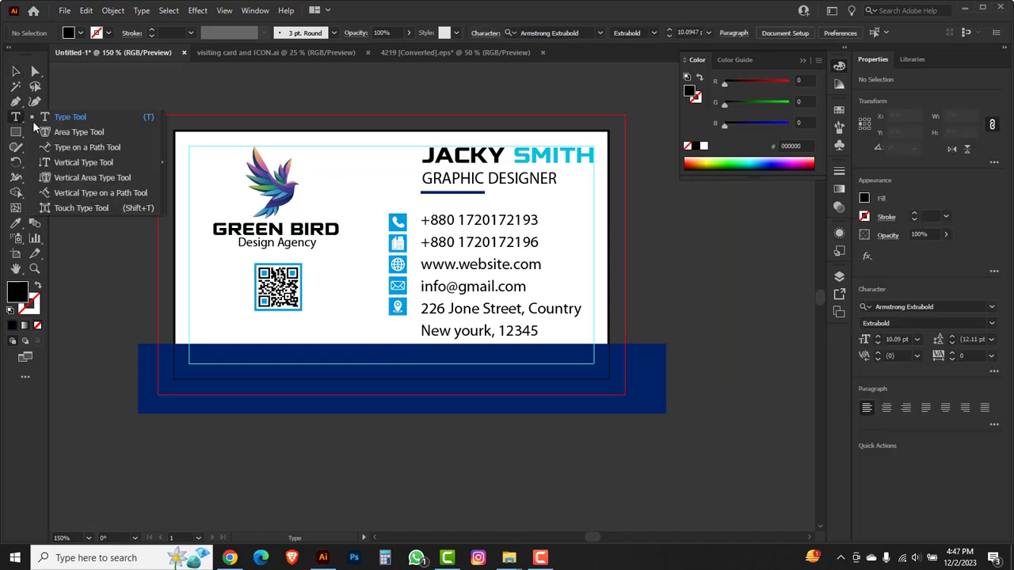
Step: Change the font of the word BIRD to Arial
double_click(323, 230)
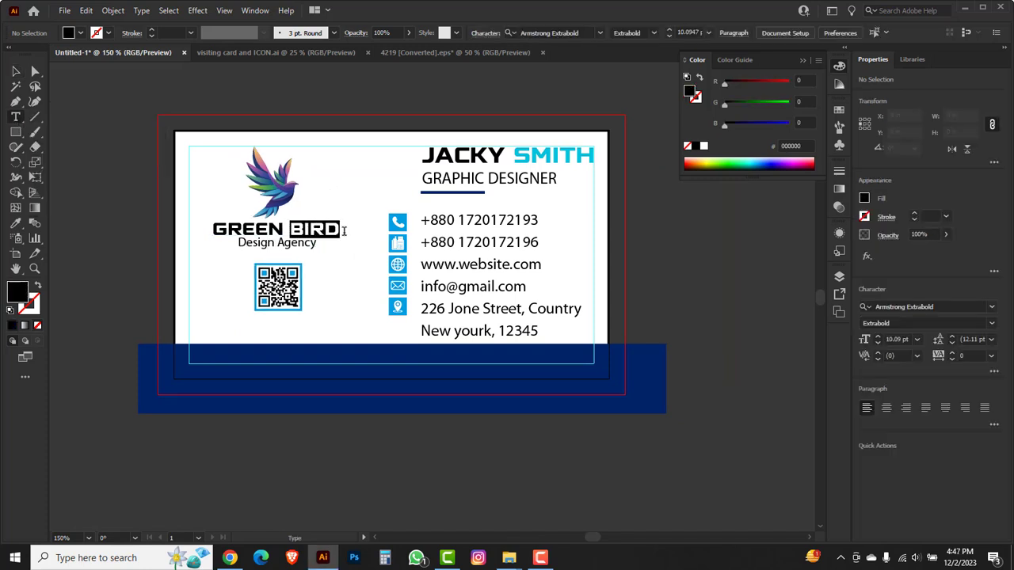
click(994, 308)
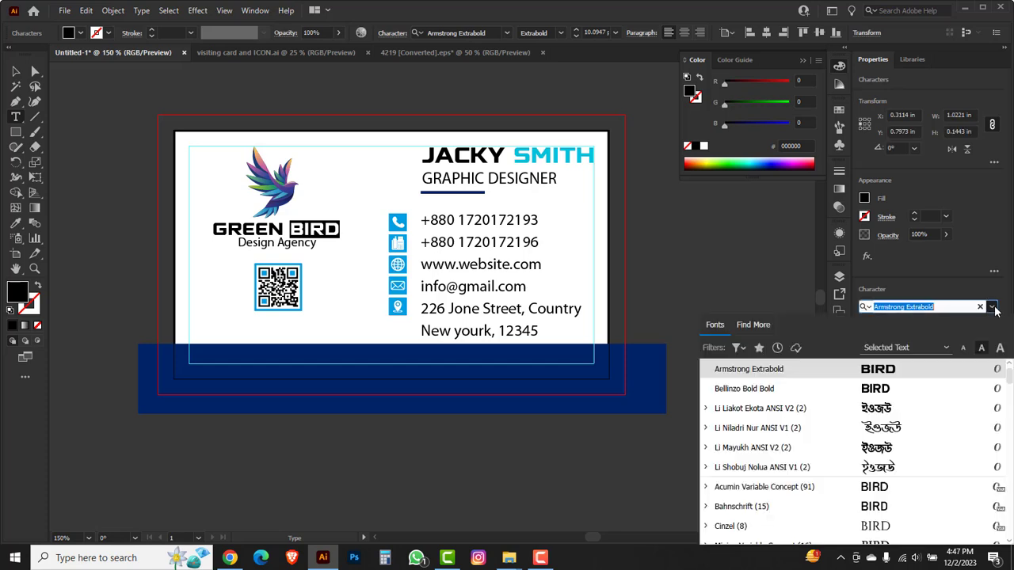
scroll(767, 419, down, 5)
scroll(766, 417, down, 1)
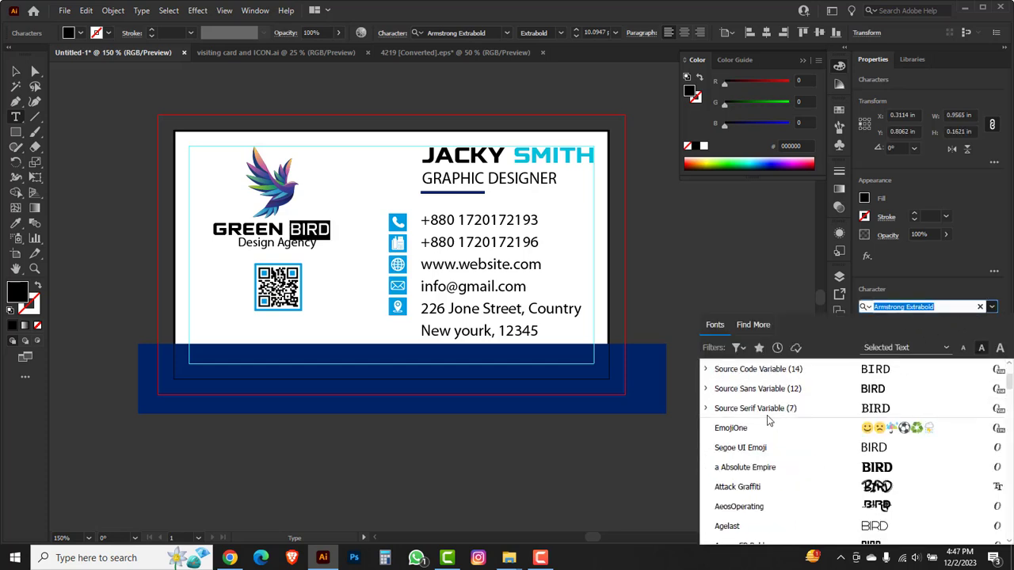
scroll(767, 417, down, 1)
scroll(766, 417, down, 1)
scroll(769, 438, down, 1)
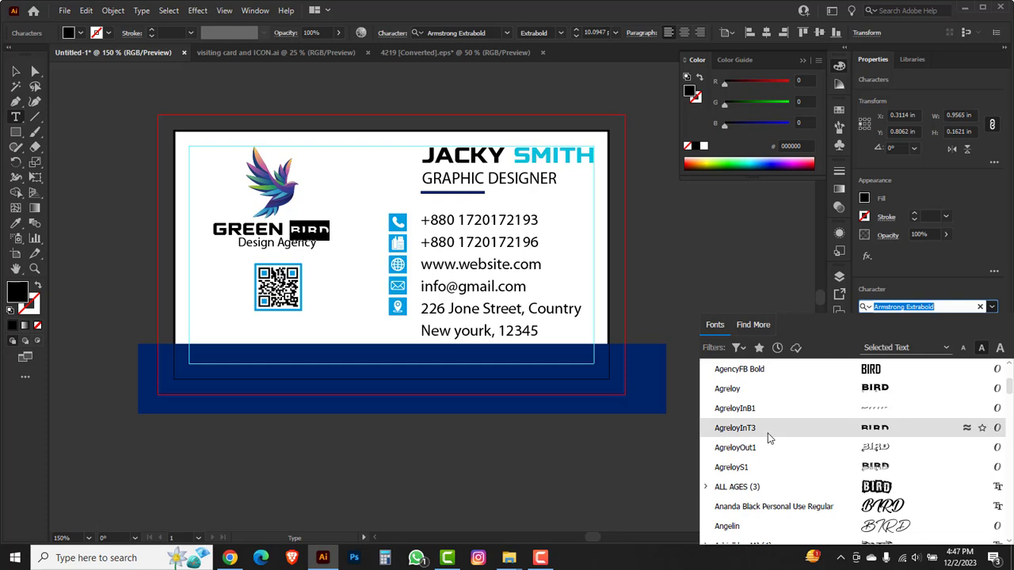
scroll(768, 438, down, 2)
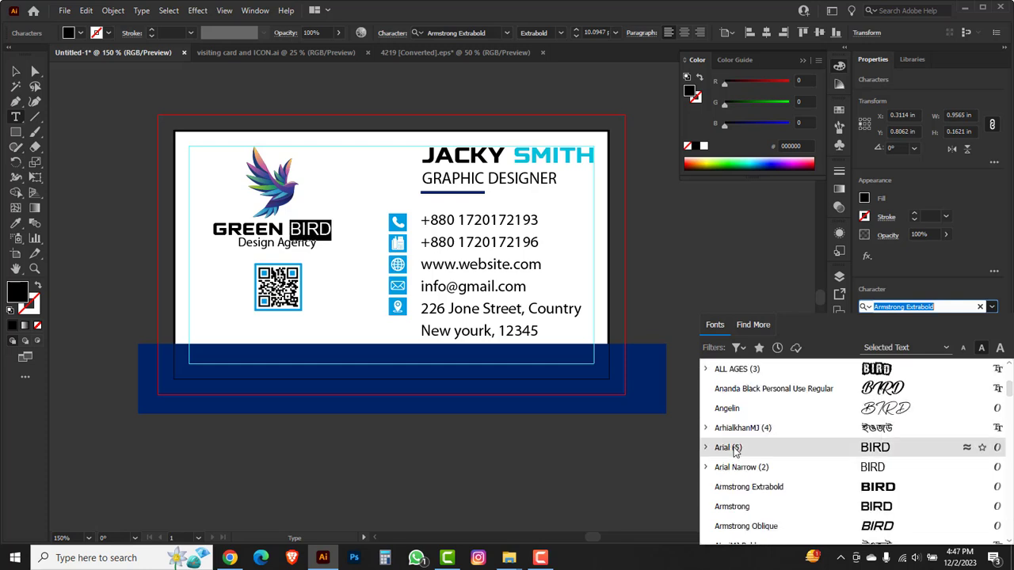
click(733, 448)
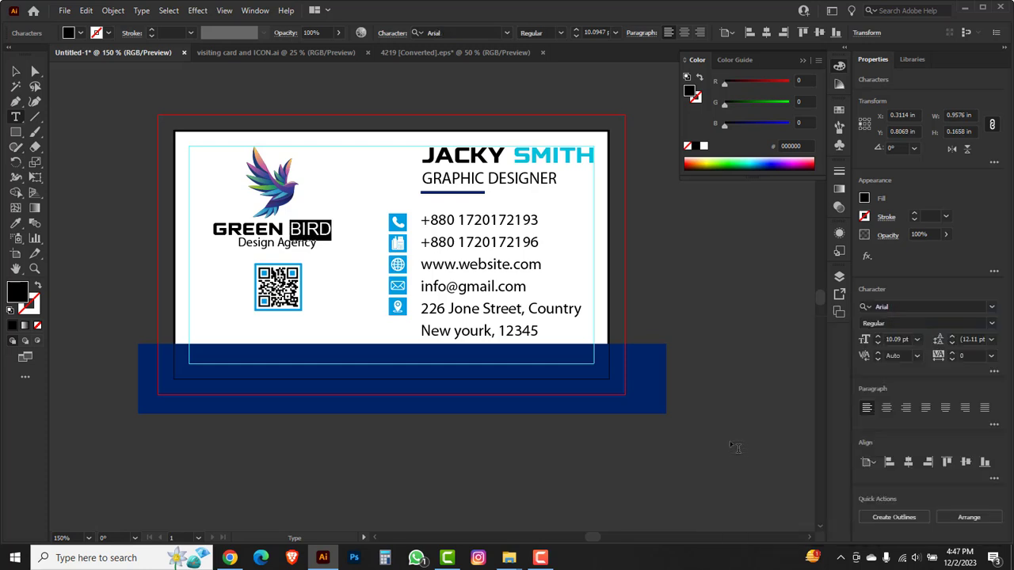
Step: Color the Design Agency line navy by sampling the bottom bar with the Eyedropper
click(16, 73)
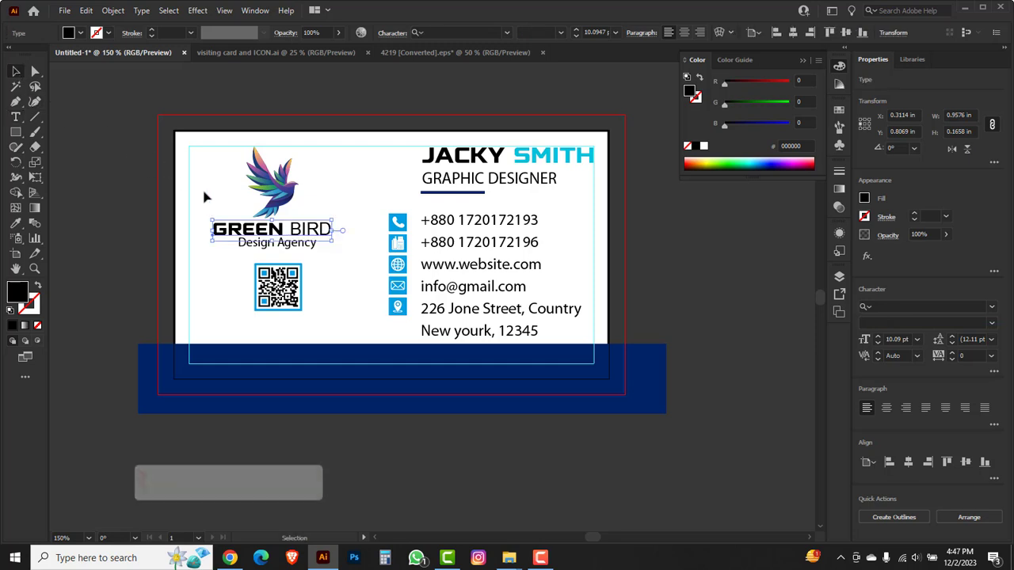
click(337, 208)
click(308, 247)
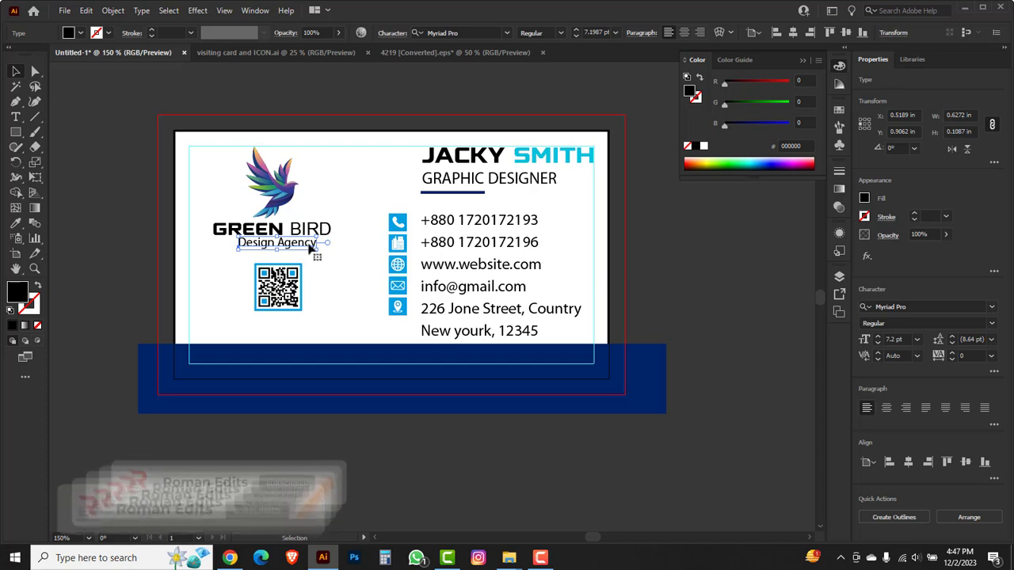
drag(17, 226, 43, 228)
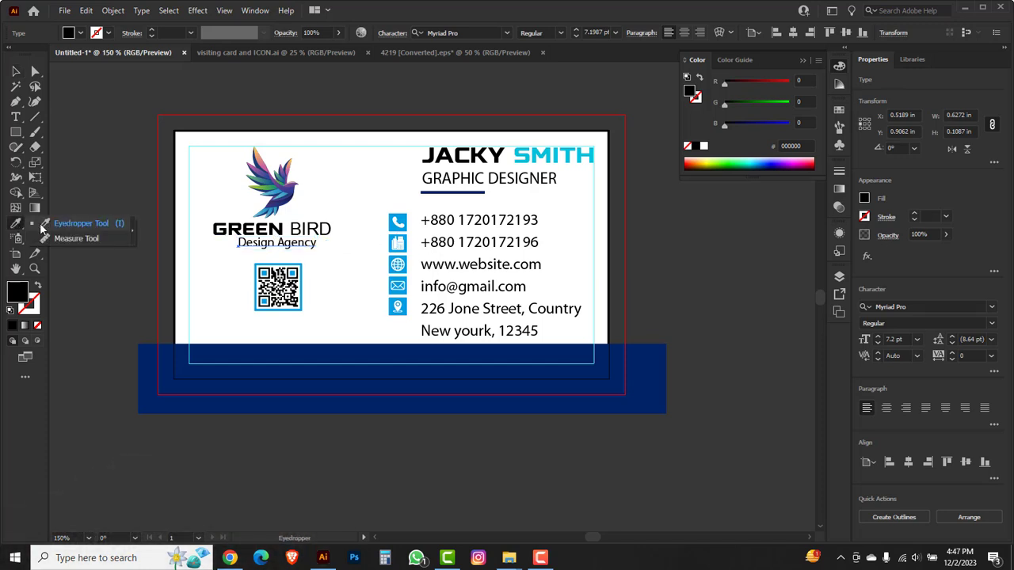
click(68, 222)
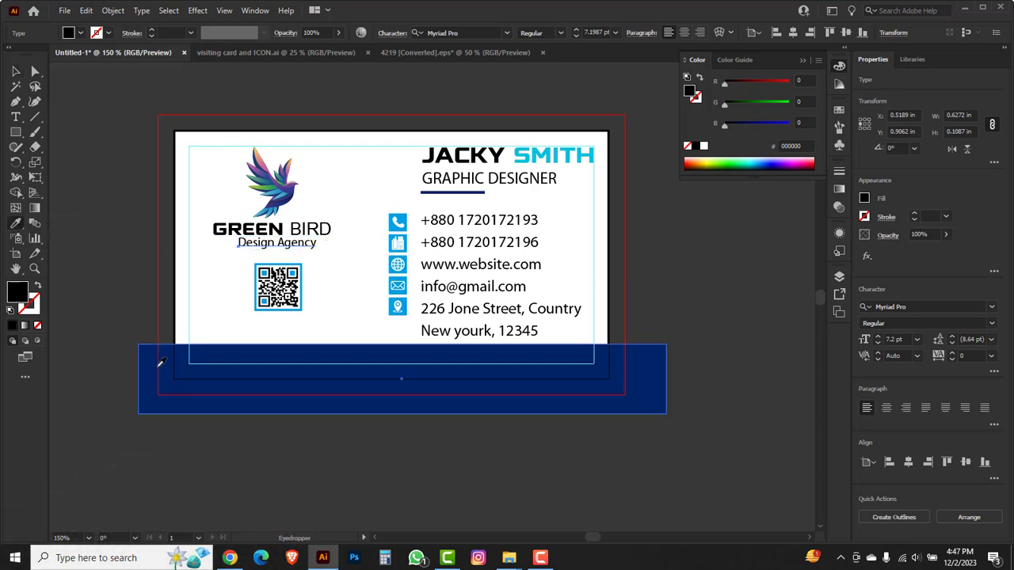
click(149, 373)
click(16, 71)
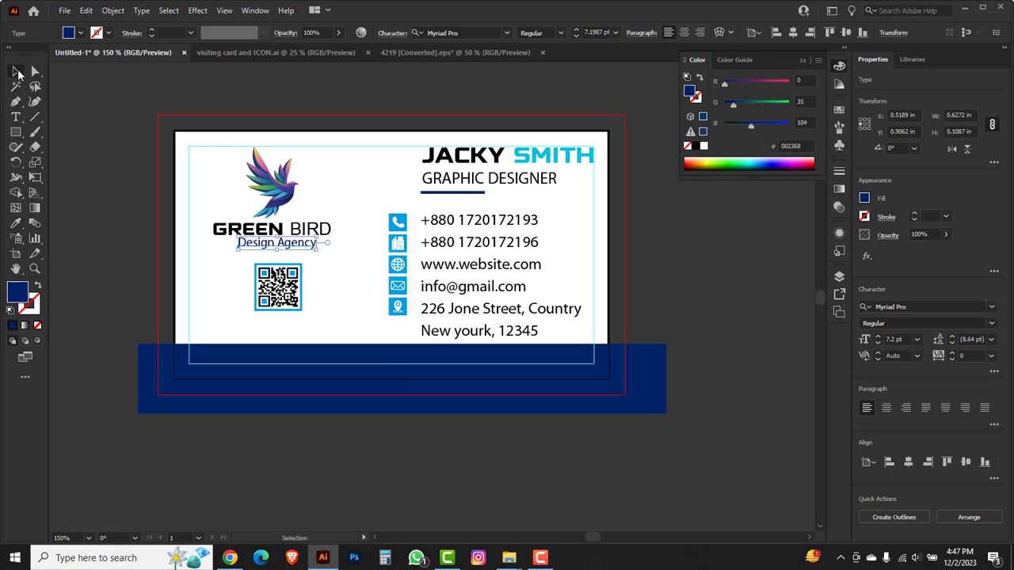
click(94, 140)
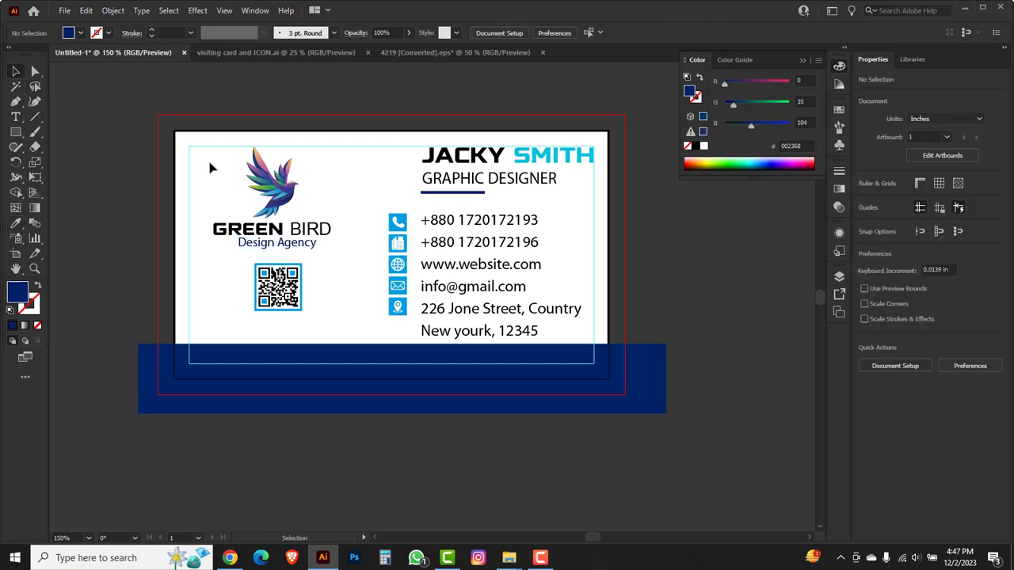
click(264, 178)
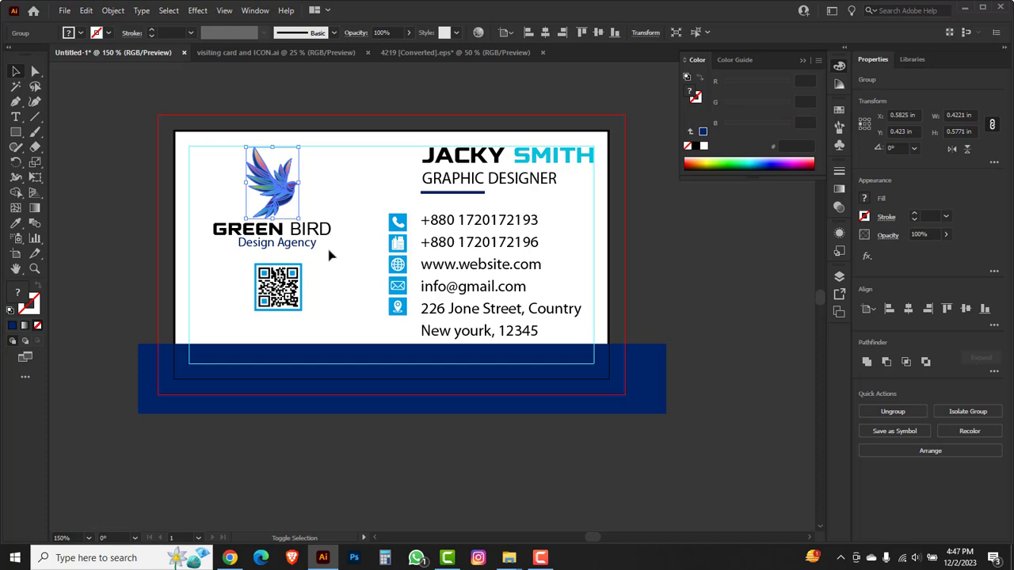
Step: Group the bird logo with its GREEN BIRD text
shift+click(308, 230)
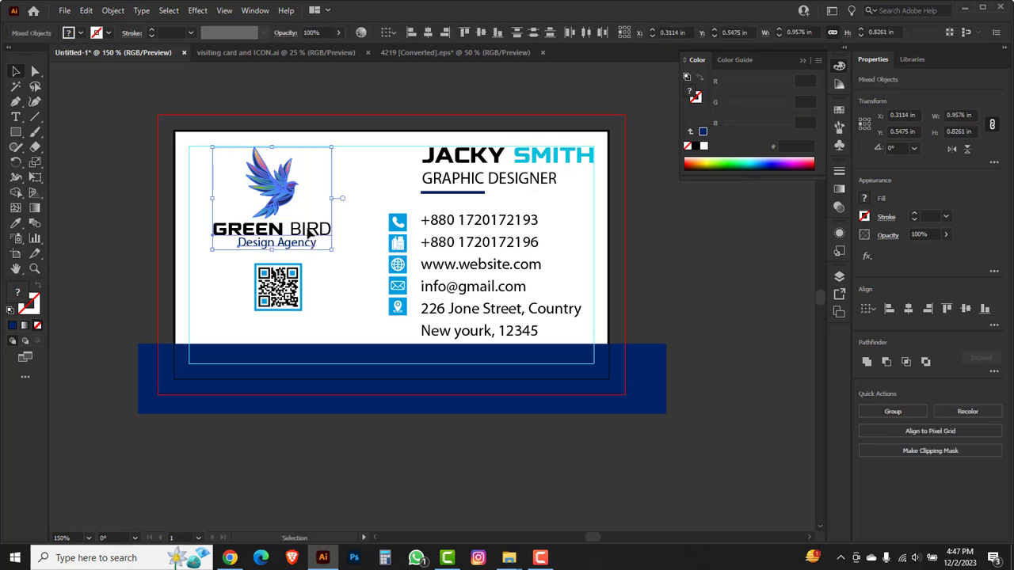
right_click(308, 232)
click(353, 345)
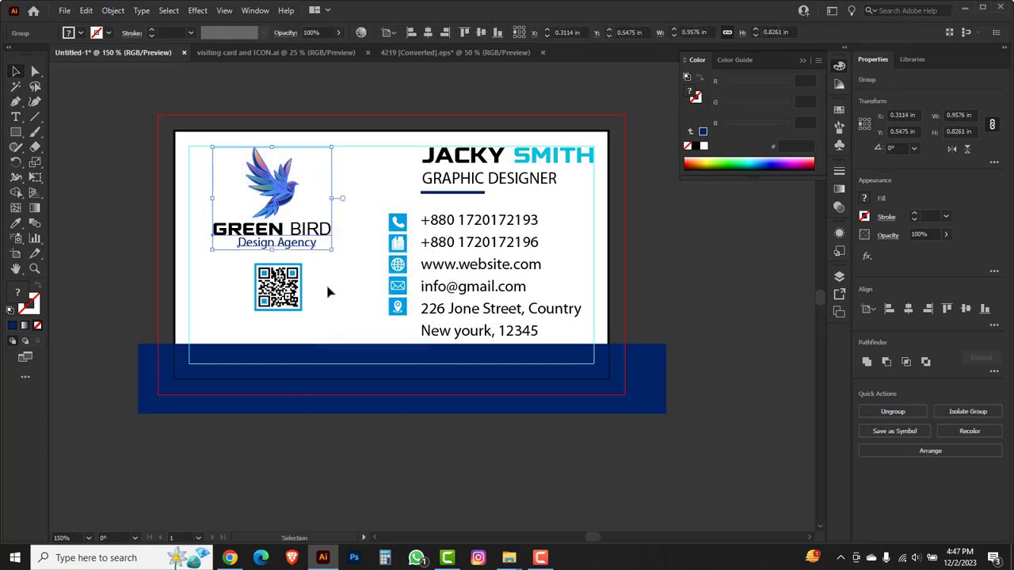
click(329, 293)
Step: Enlarge the QR code slightly and nudge it down and left
click(285, 297)
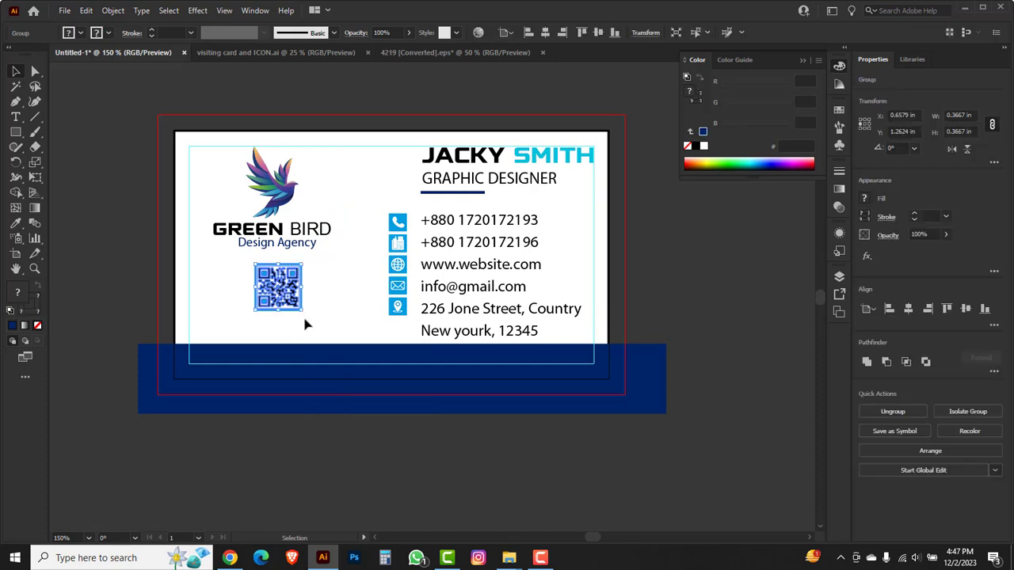
drag(302, 310, 312, 319)
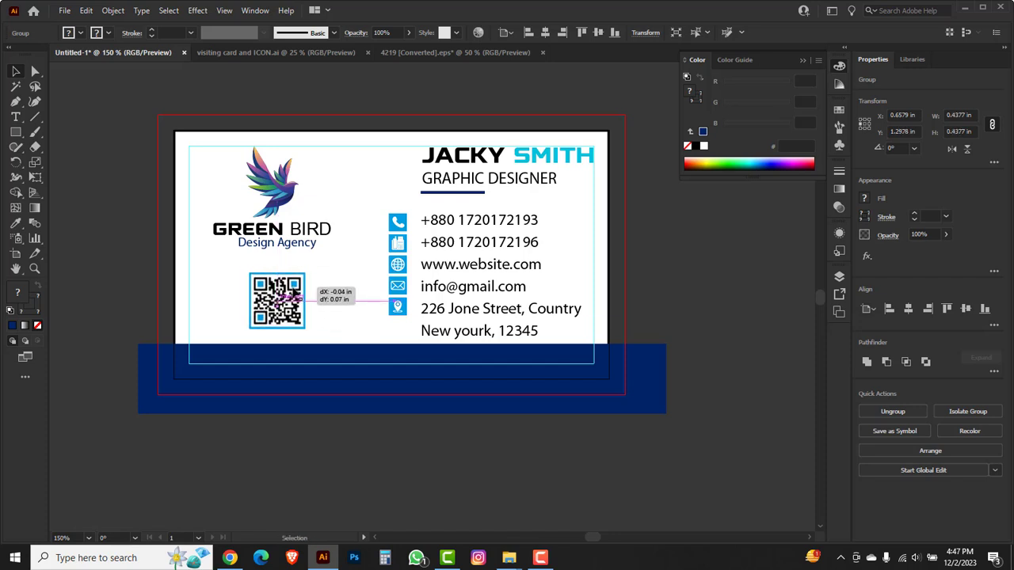
drag(295, 283, 289, 293)
click(348, 264)
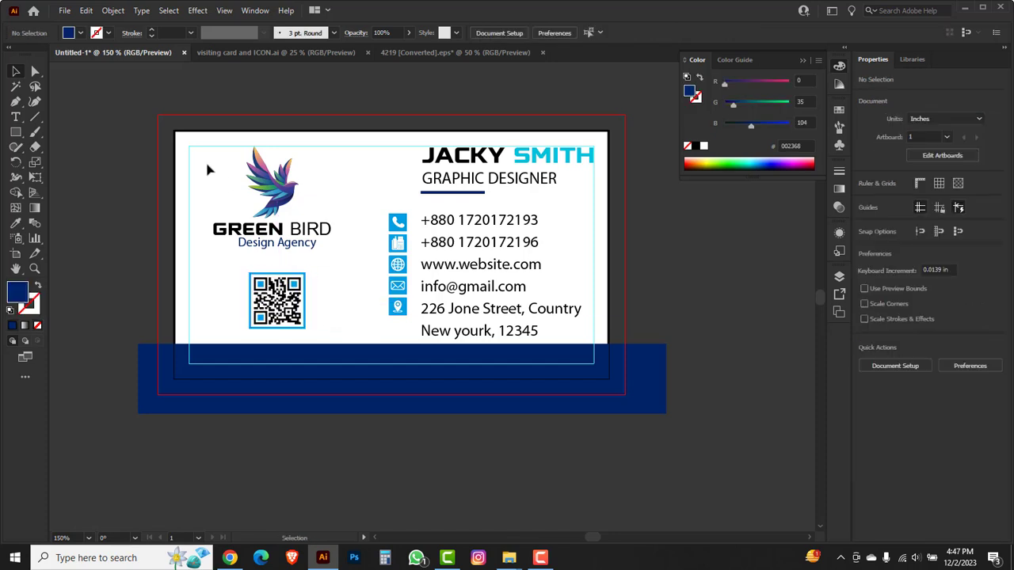
Step: Group all the card artwork together, undoing an accidental move to keep it in place
key(ctrl+a)
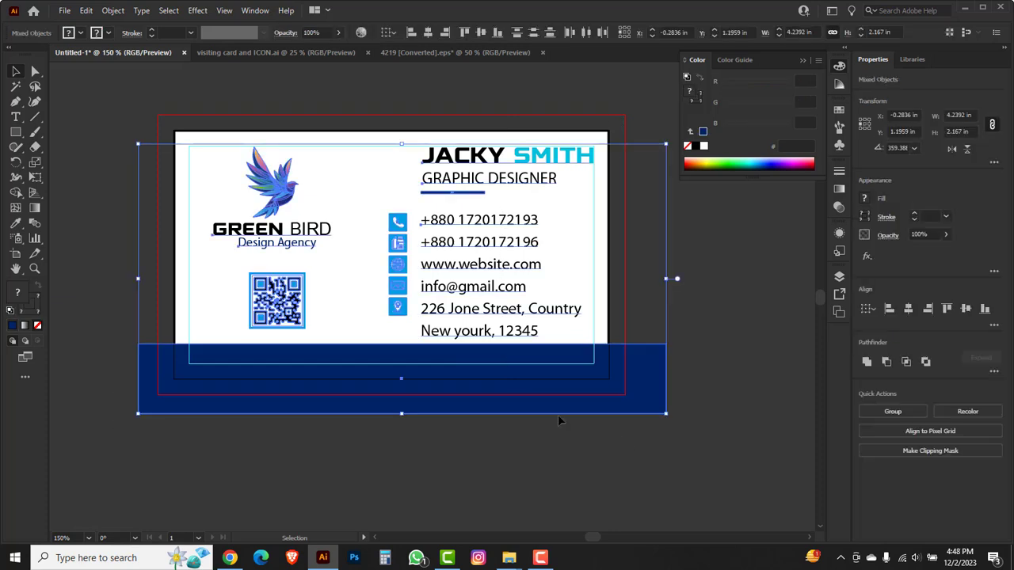
right_click(490, 271)
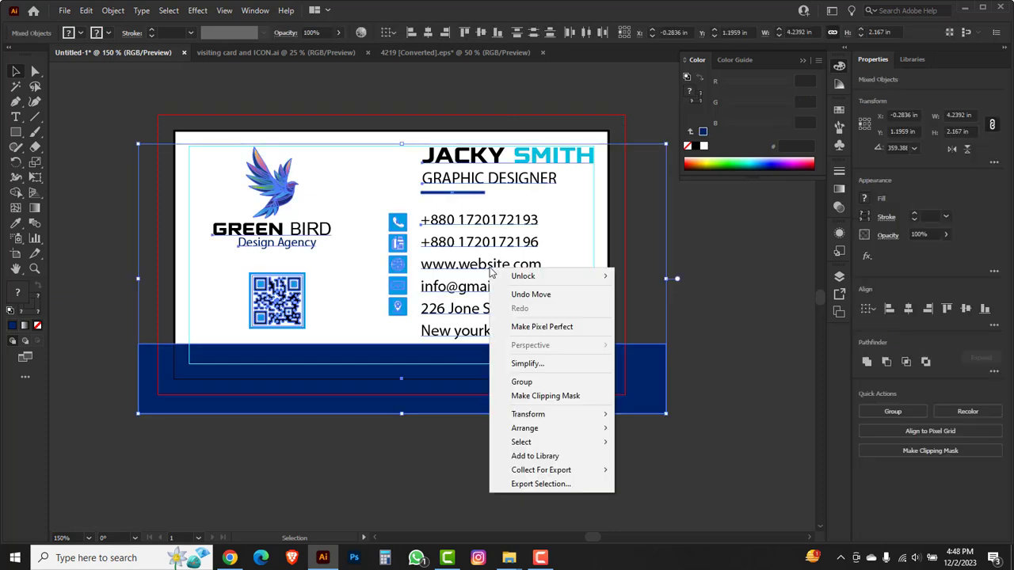
click(521, 382)
click(513, 444)
drag(560, 408, 450, 473)
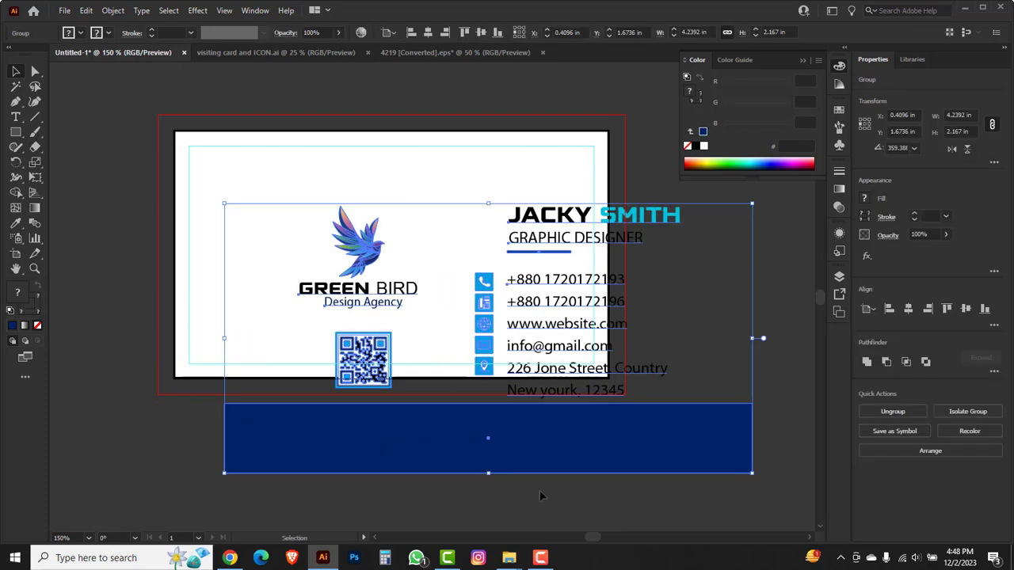
key(ctrl+z)
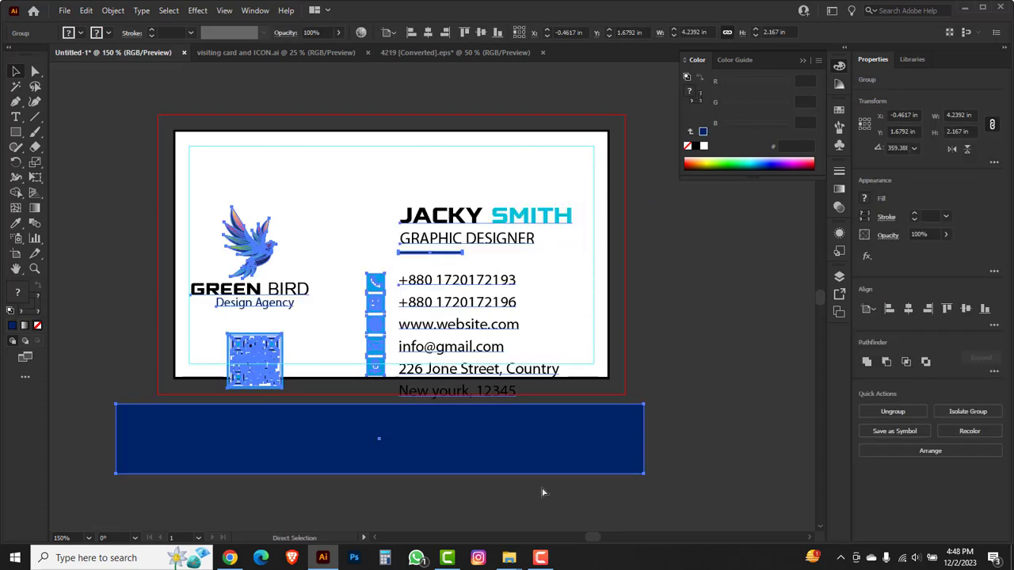
key(ctrl+z)
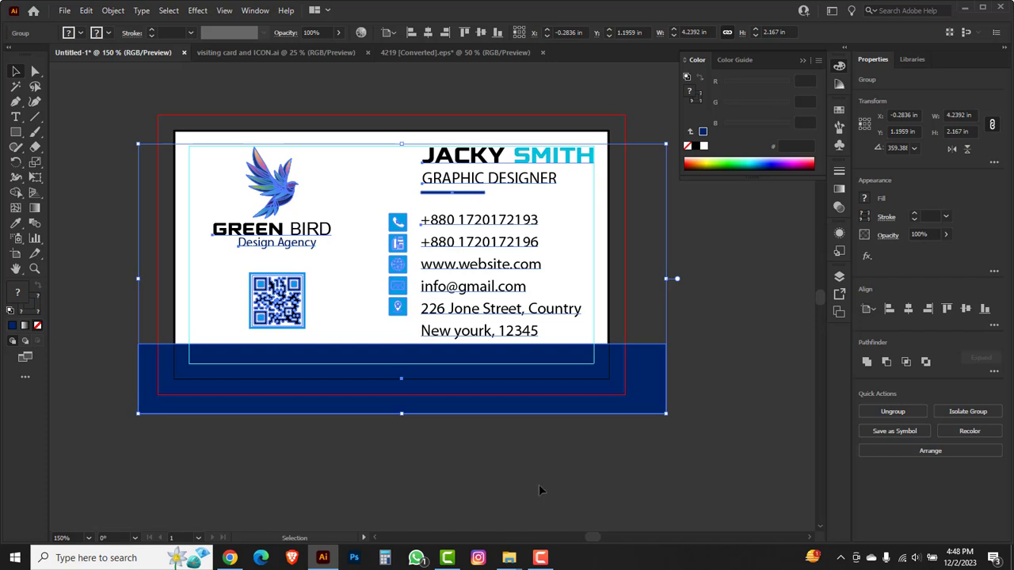
click(515, 474)
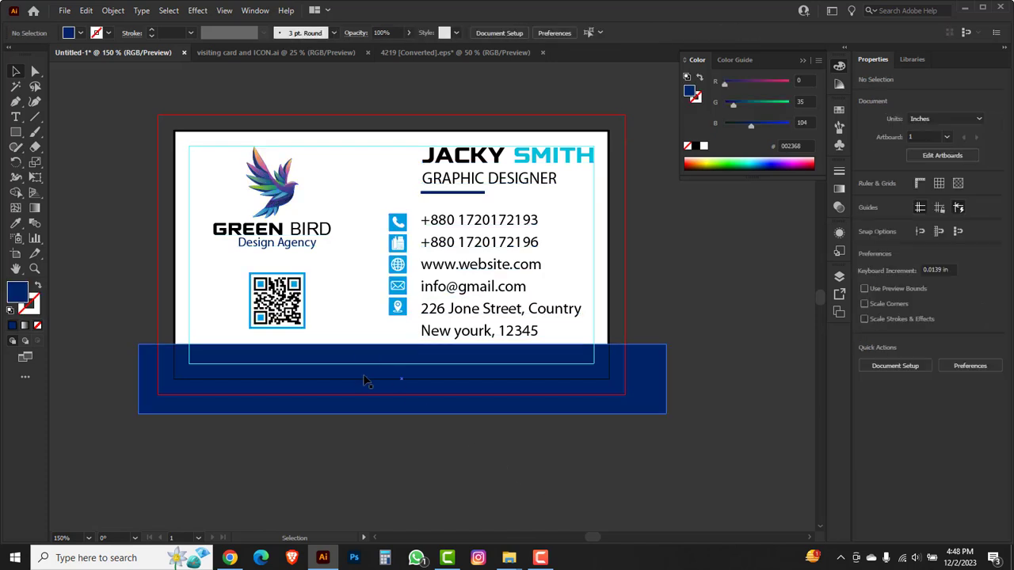
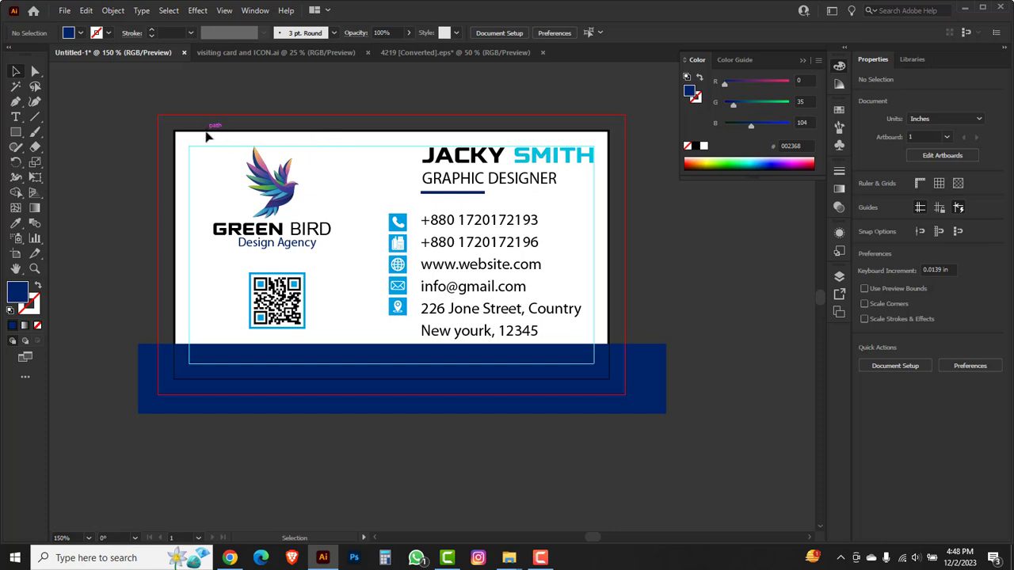
Step: Unlock all artwork and clip the navy footer band to the card rectangle with a clipping mask
click(112, 11)
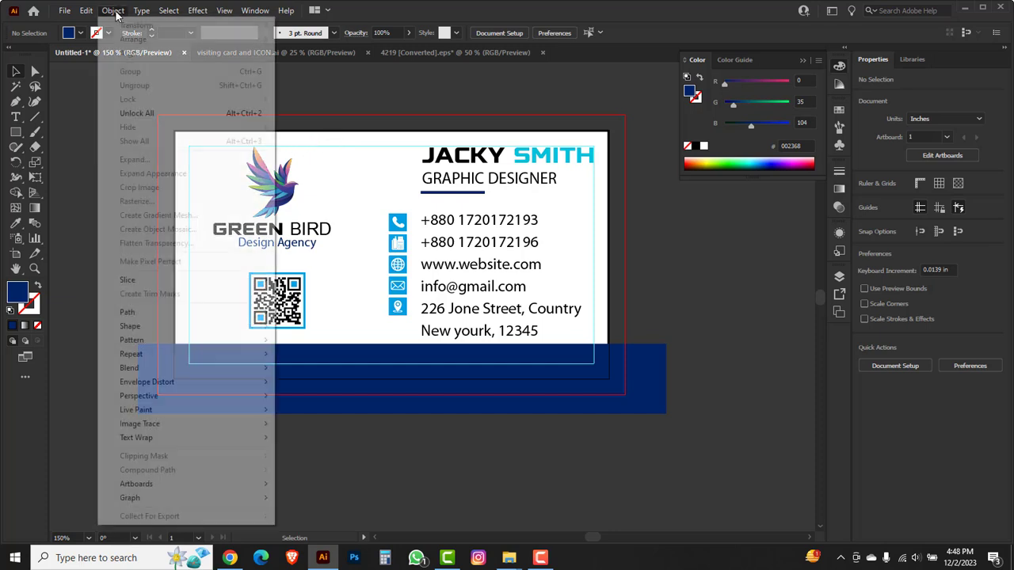
click(135, 115)
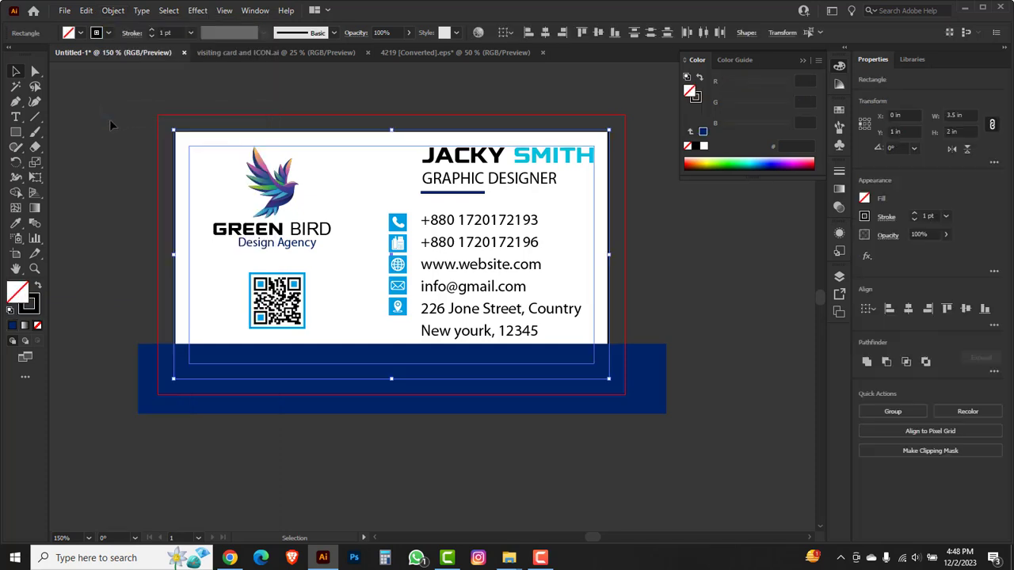
click(180, 140)
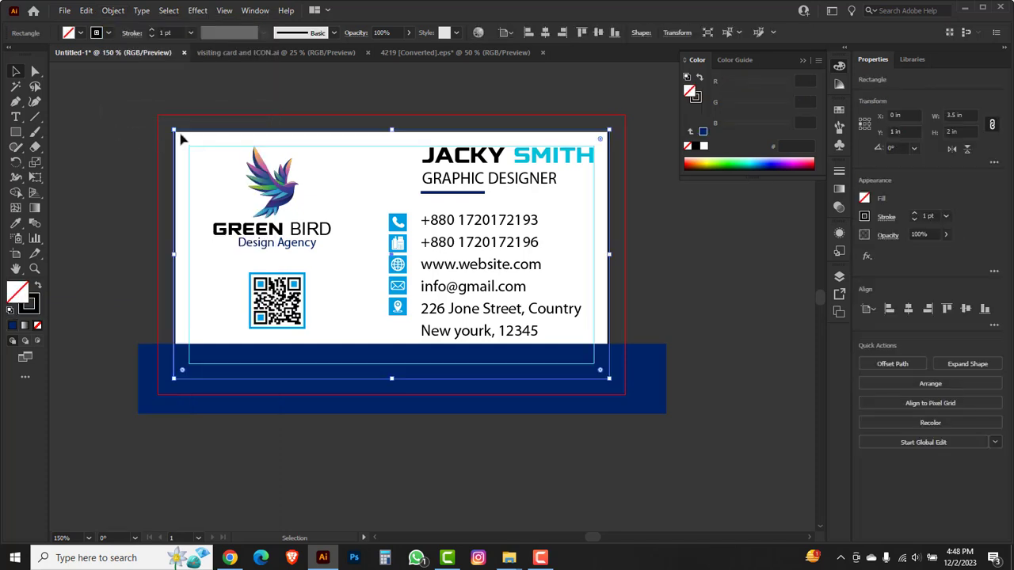
click(123, 151)
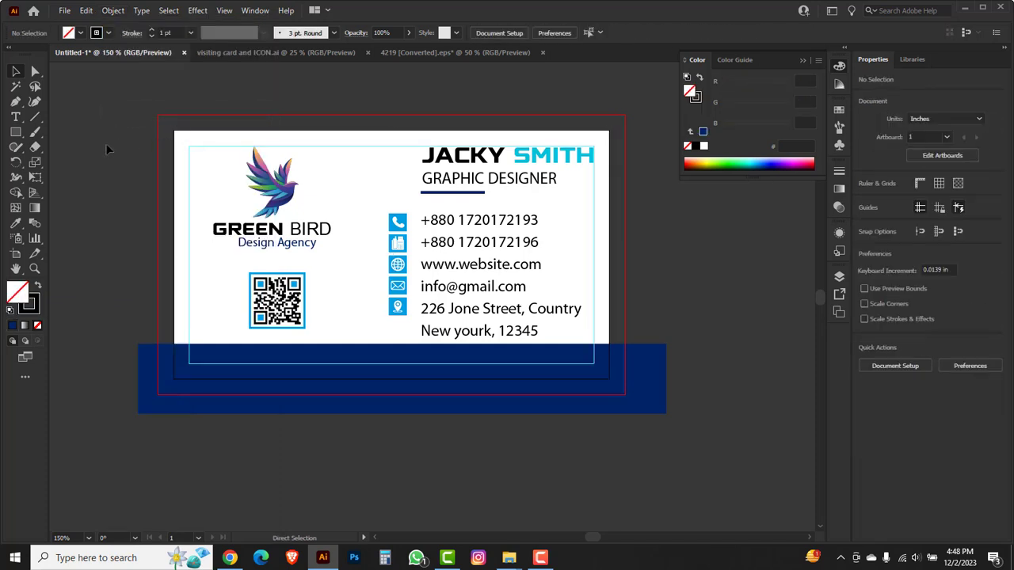
key(ctrl+z)
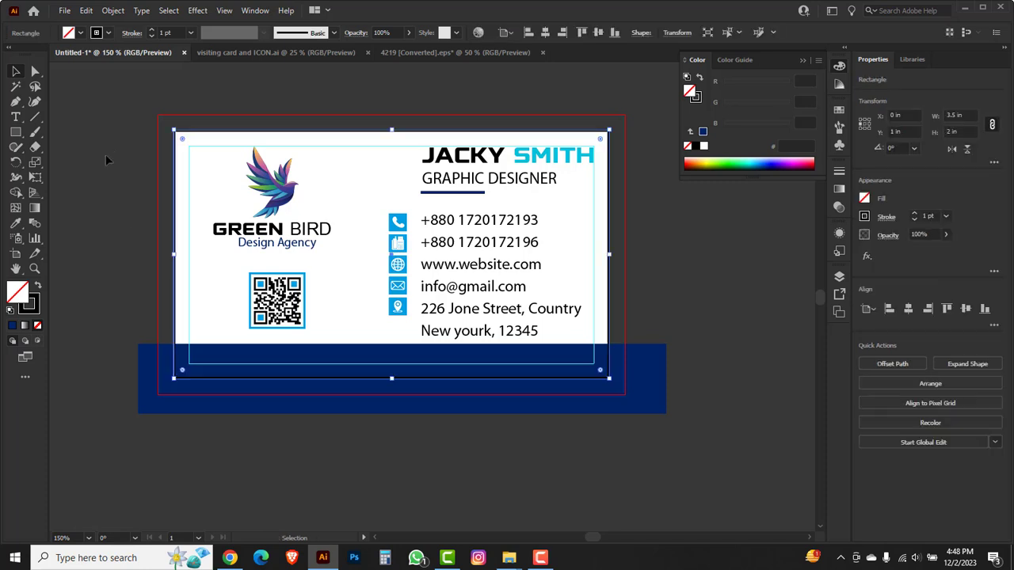
shift+click(153, 409)
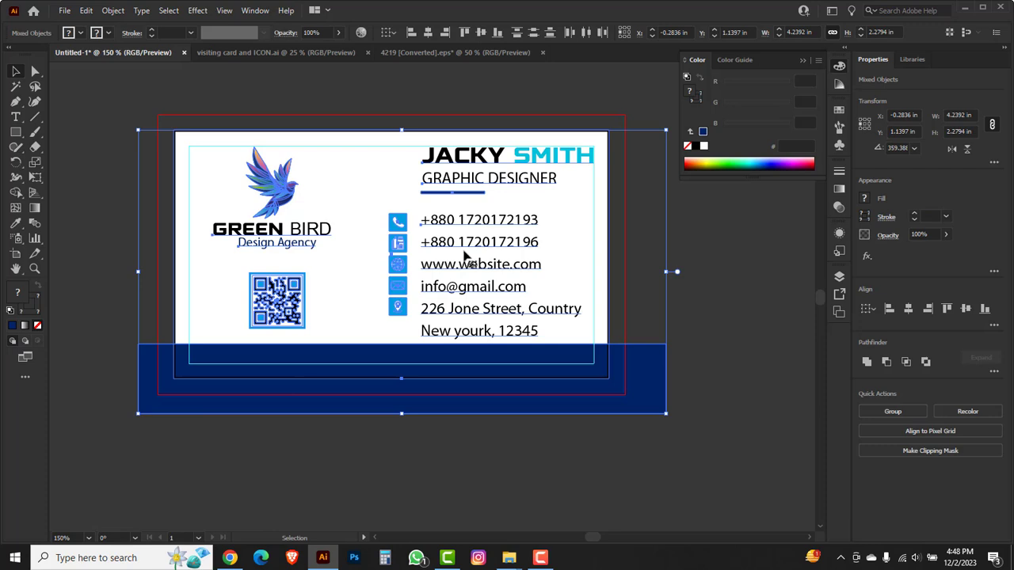
right_click(431, 230)
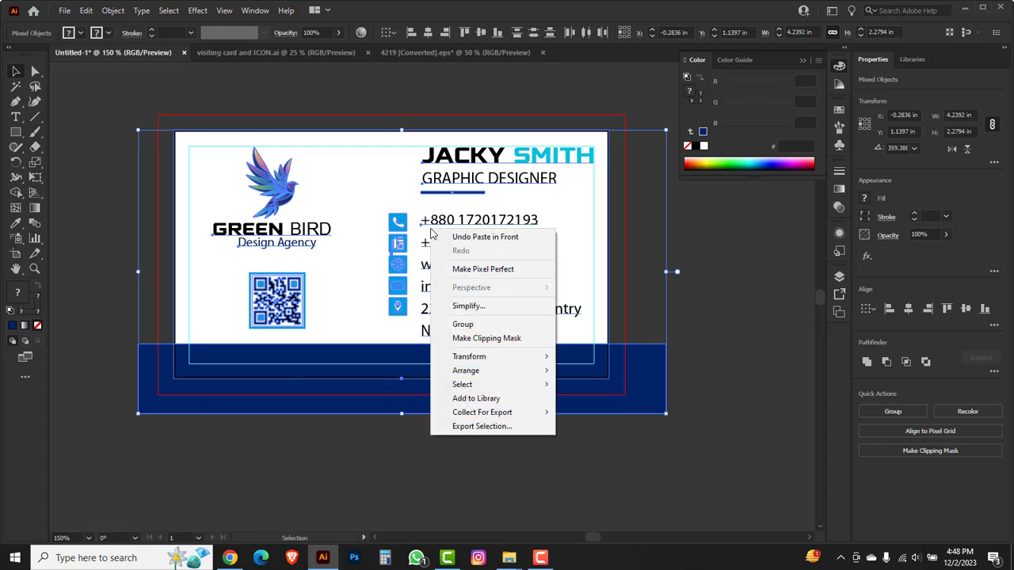
click(478, 345)
click(457, 444)
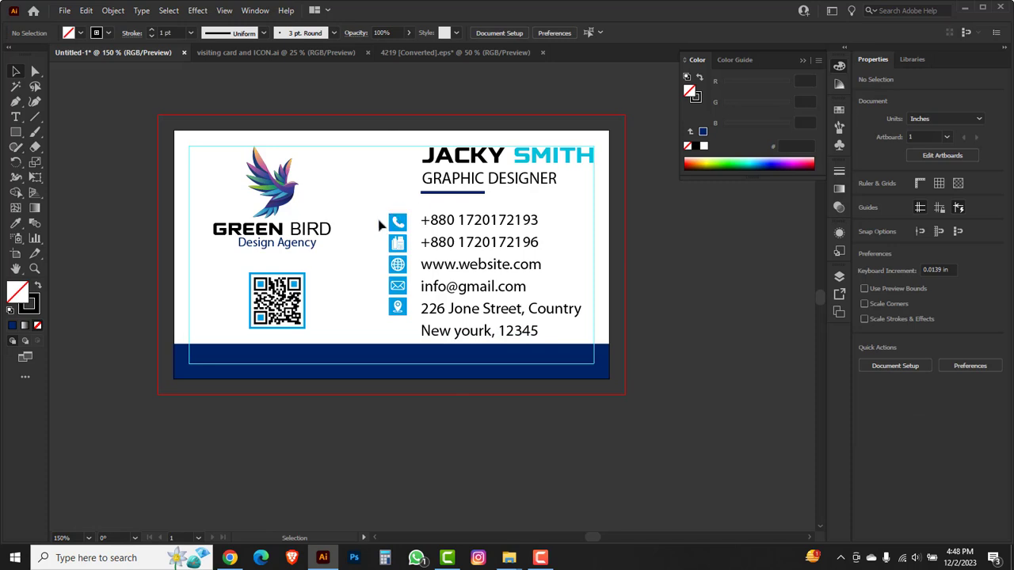
Step: Alt-drag the card artboard to the right to create Artboard 1 copy, and zoom in on it
key(ctrl+minus)
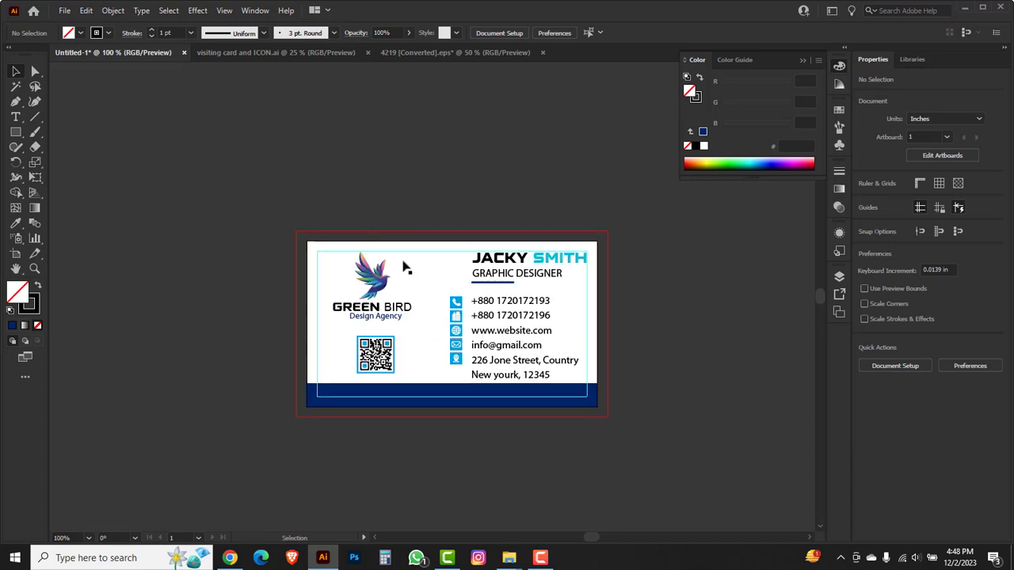
drag(381, 290, 304, 254)
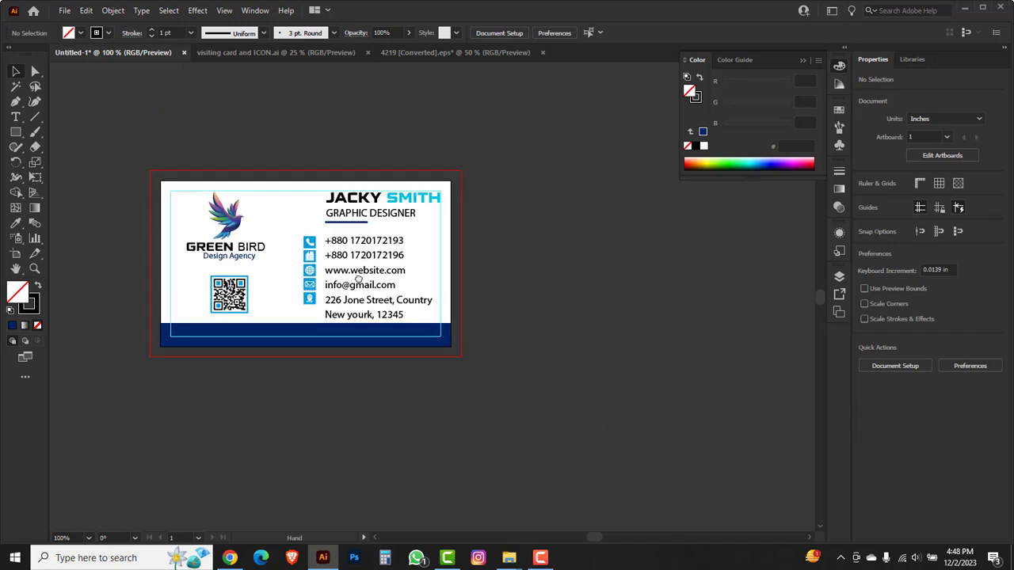
click(17, 257)
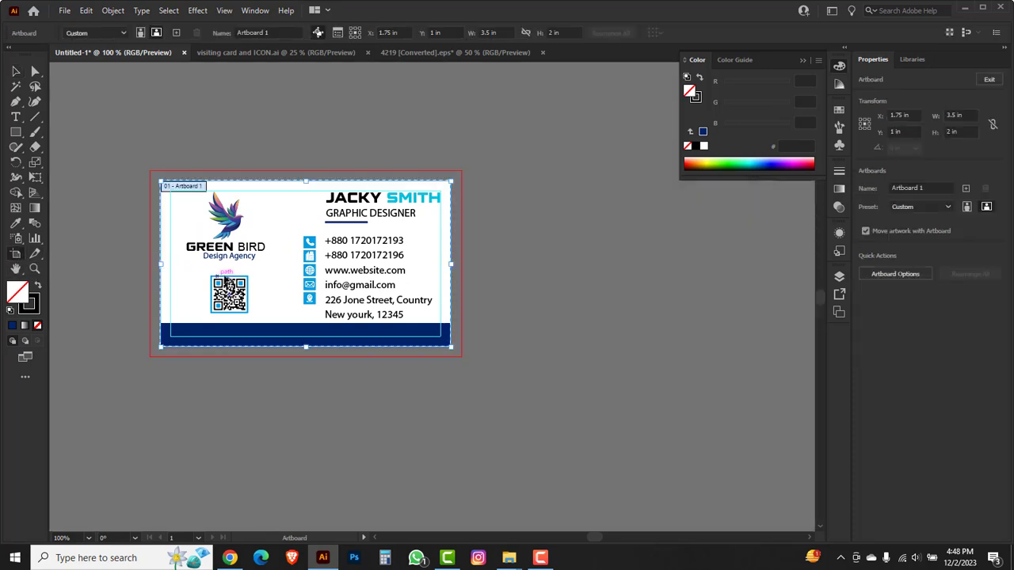
drag(229, 284, 545, 292)
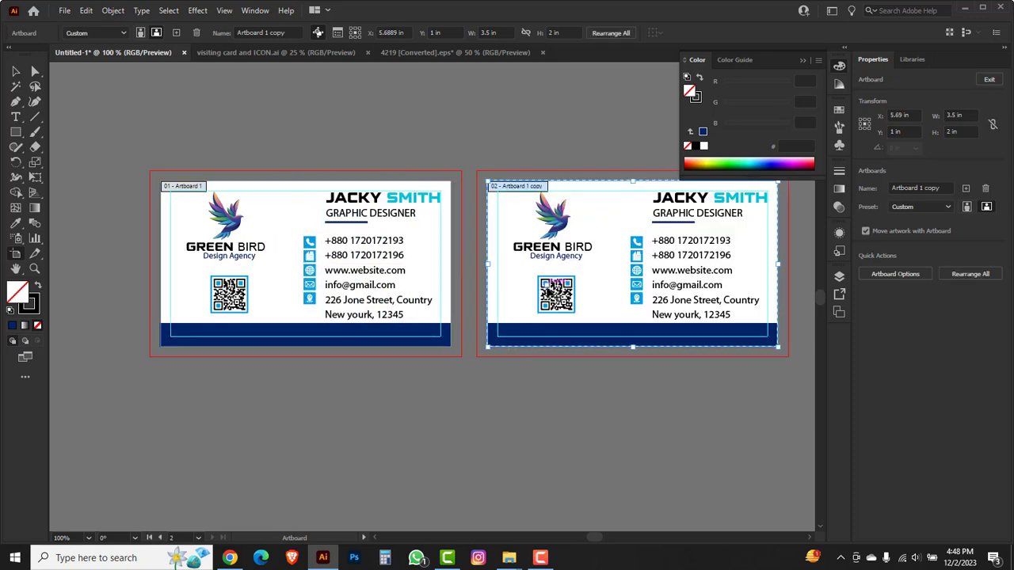
click(679, 267)
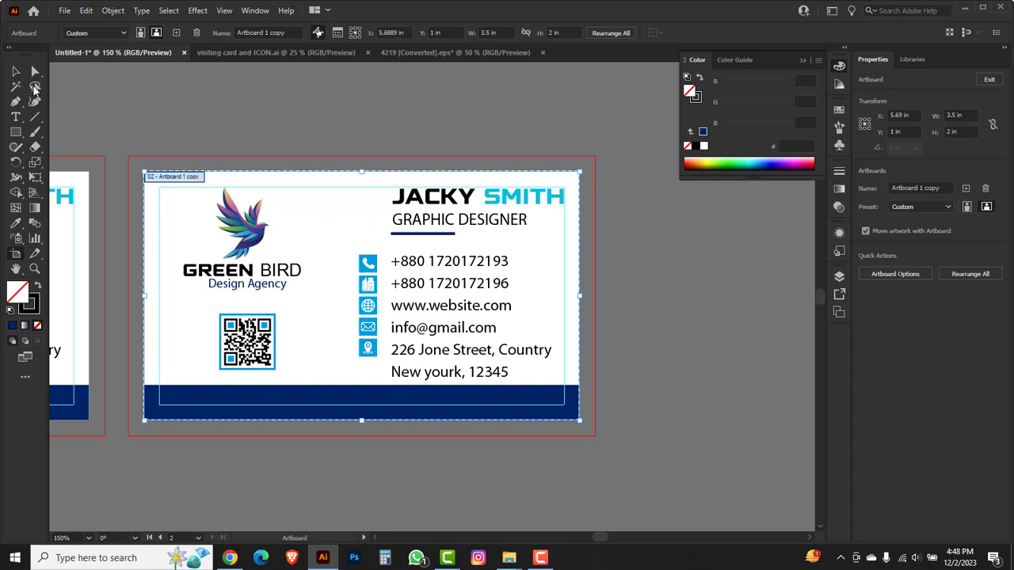
Step: Ungroup the copied card's artwork on the second artboard
click(15, 72)
click(479, 293)
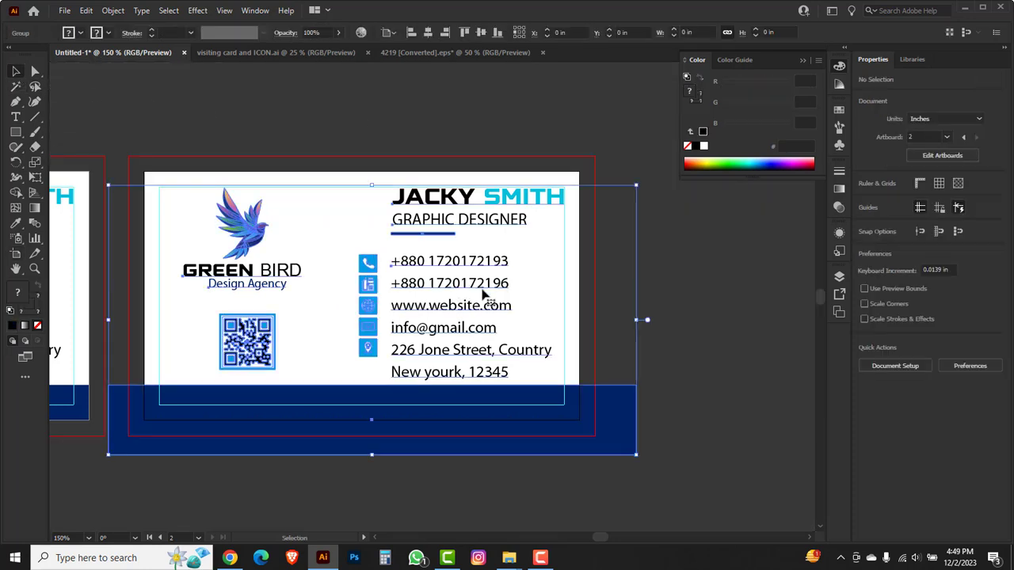
right_click(675, 259)
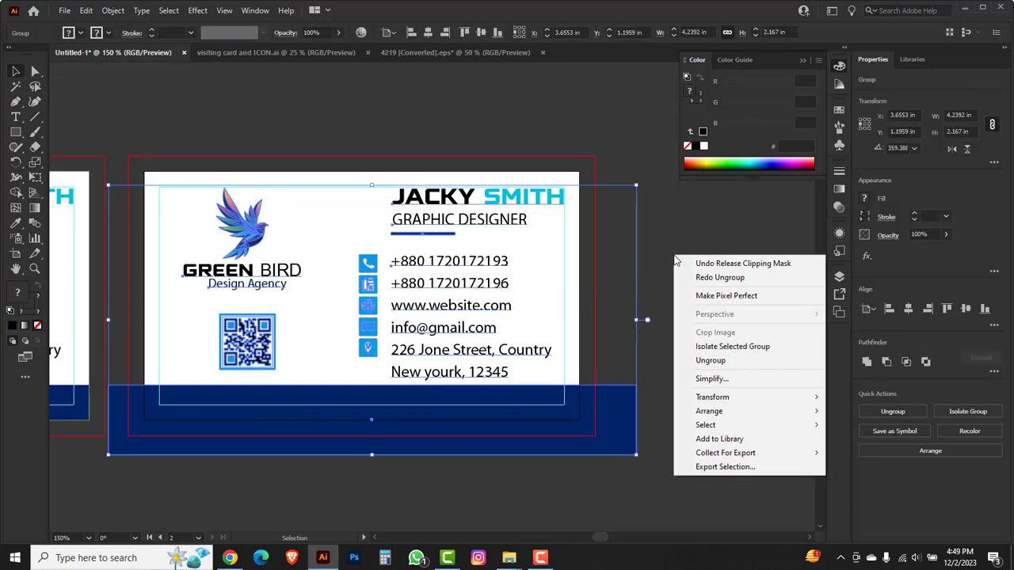
click(697, 357)
Step: Delete the contact text, GRAPHIC DESIGNER title, JACKY SMITH name and blue underline
click(468, 288)
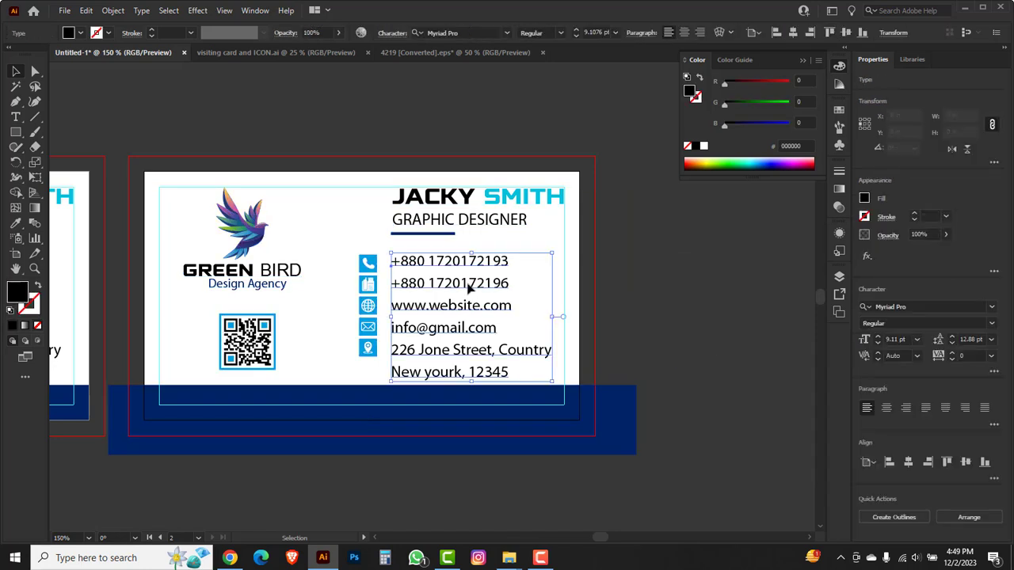
key(Delete)
click(455, 222)
key(Delete)
click(451, 202)
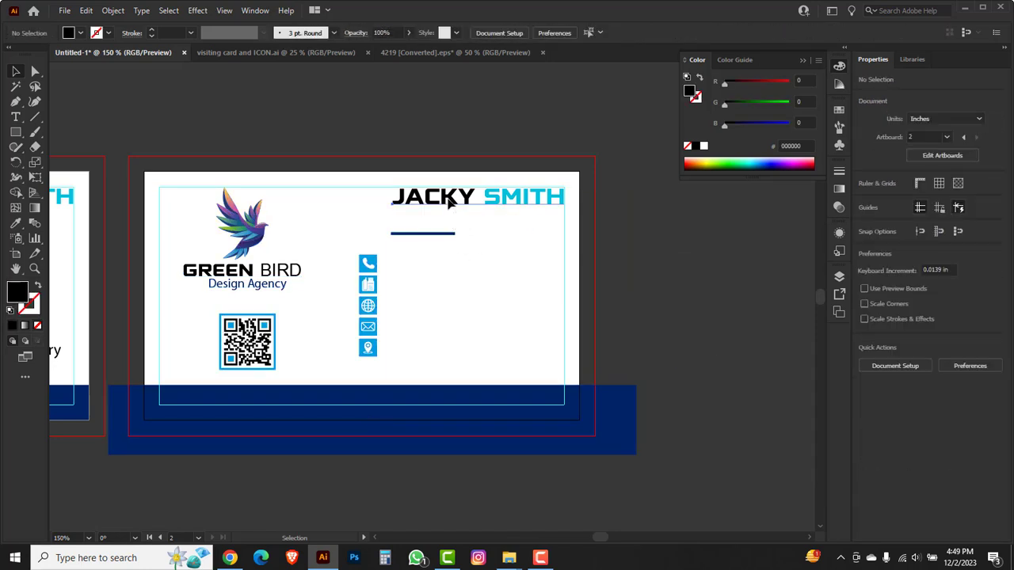
key(Delete)
click(438, 236)
key(Delete)
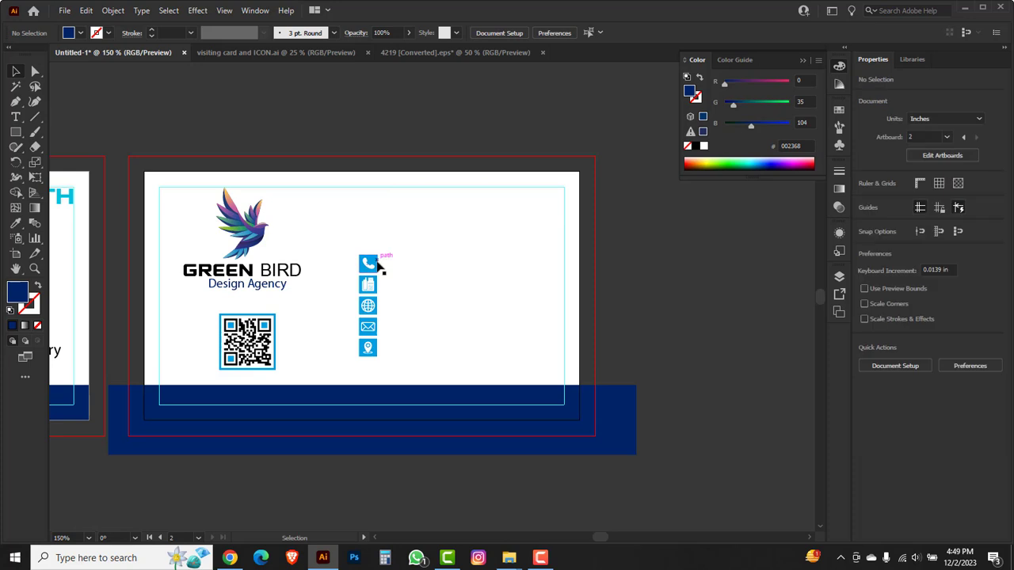
Step: Delete the contact icons and the QR code from the copied card
mouse_move(394, 248)
mouse_down()
mouse_move(361, 346)
mouse_move(367, 358)
mouse_up()
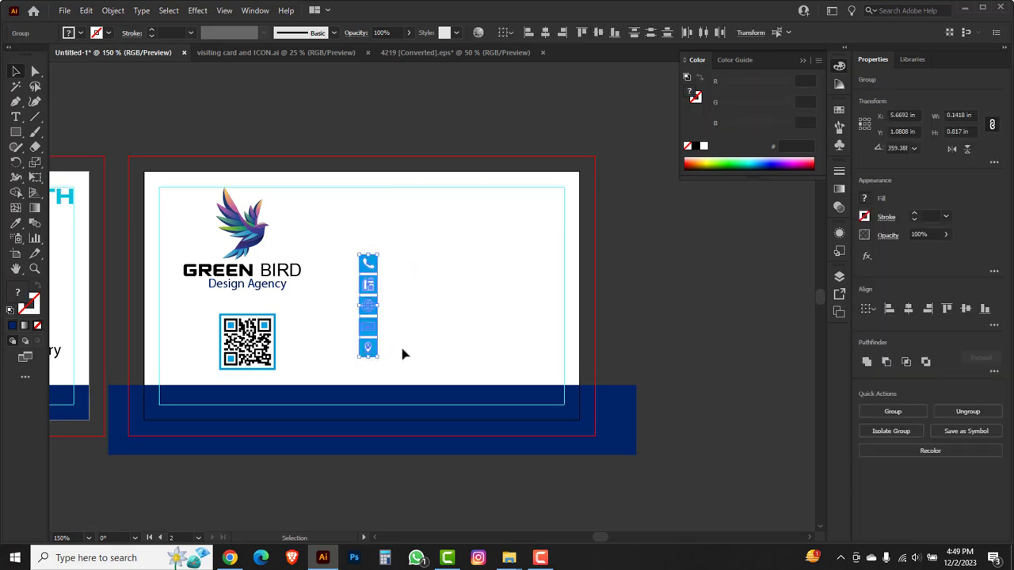
key(Delete)
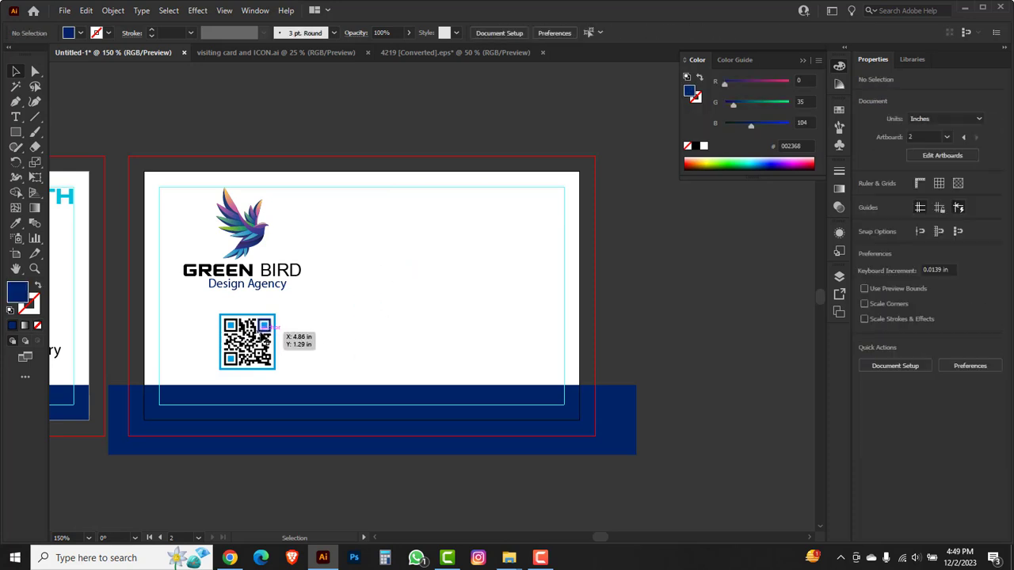
click(261, 335)
key(Delete)
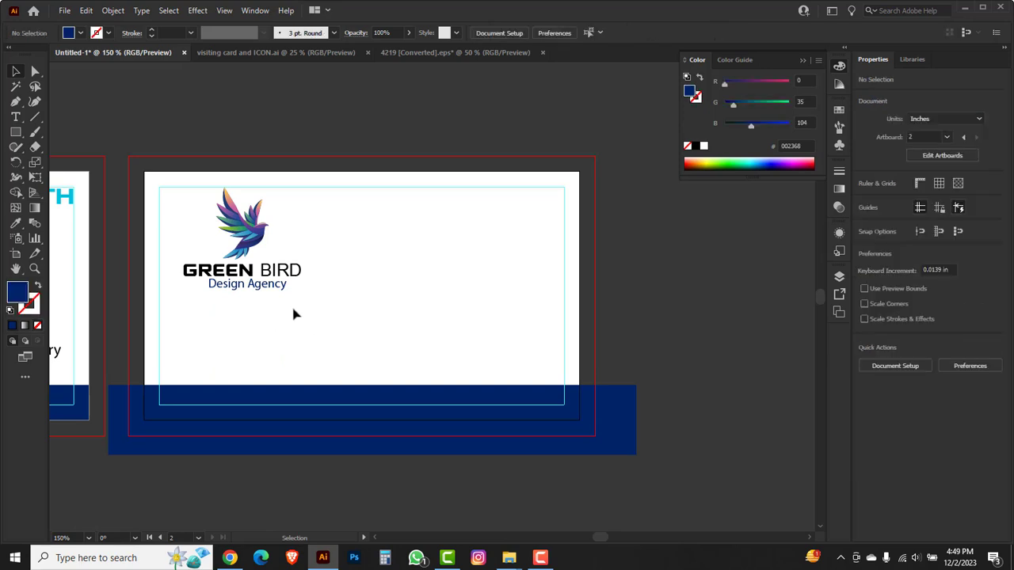
Step: Centre and resize the Green Bird logo on the back card
drag(320, 244, 438, 280)
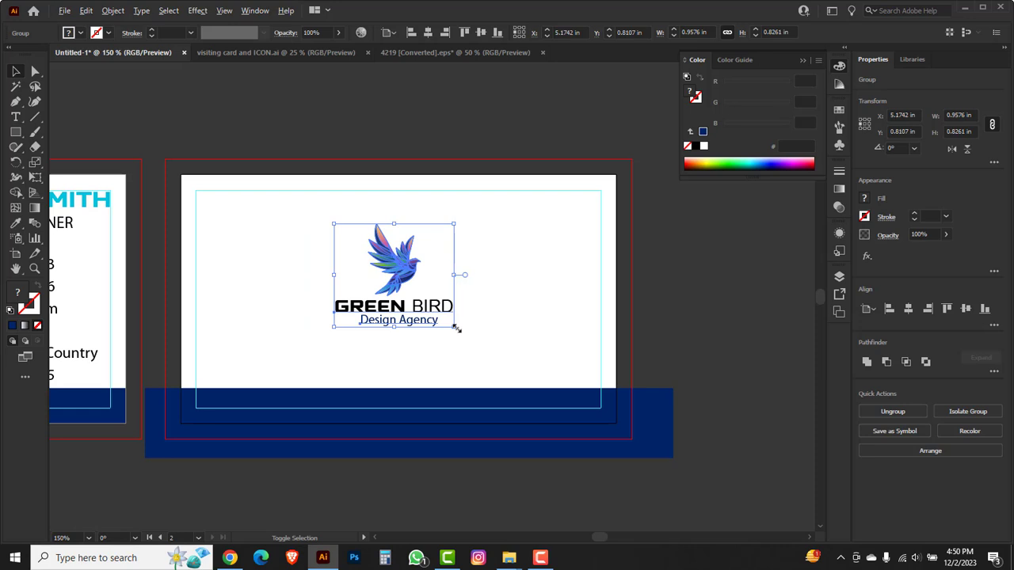
mouse_move(456, 328)
mouse_down()
mouse_move(444, 320)
mouse_move(458, 339)
mouse_up()
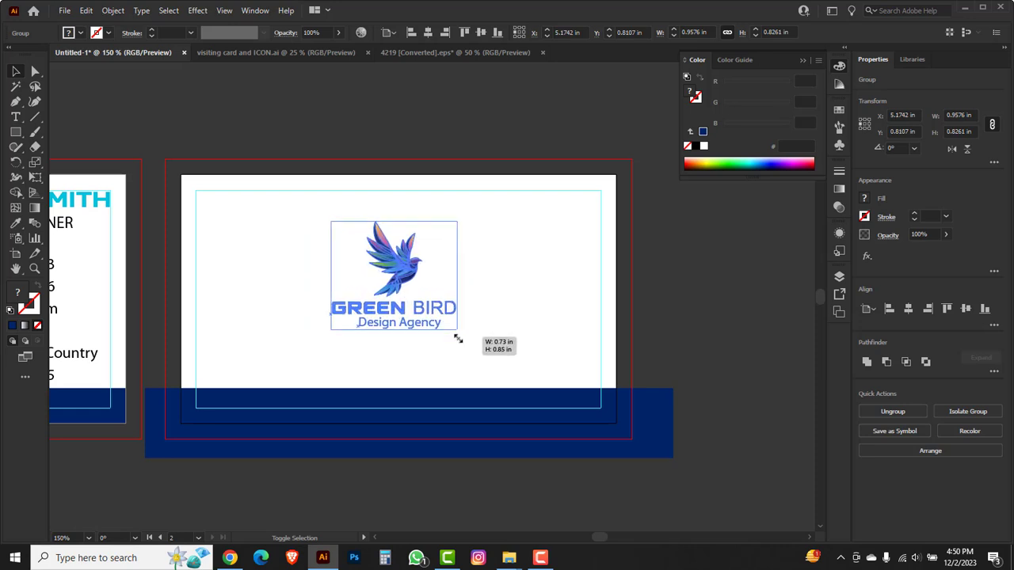
click(517, 324)
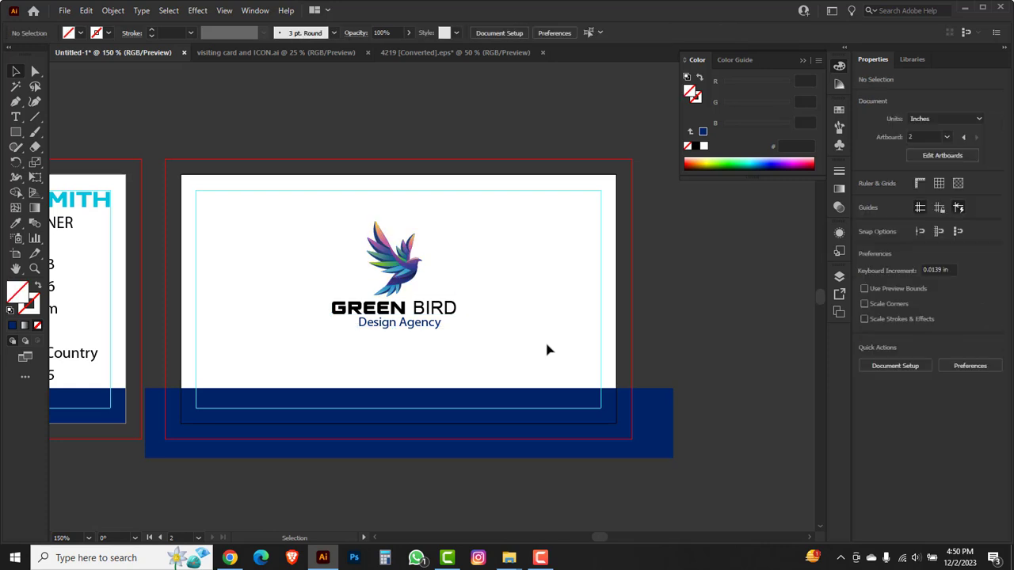
Step: Clip the back card's navy band and logo to the white card rectangle
click(607, 295)
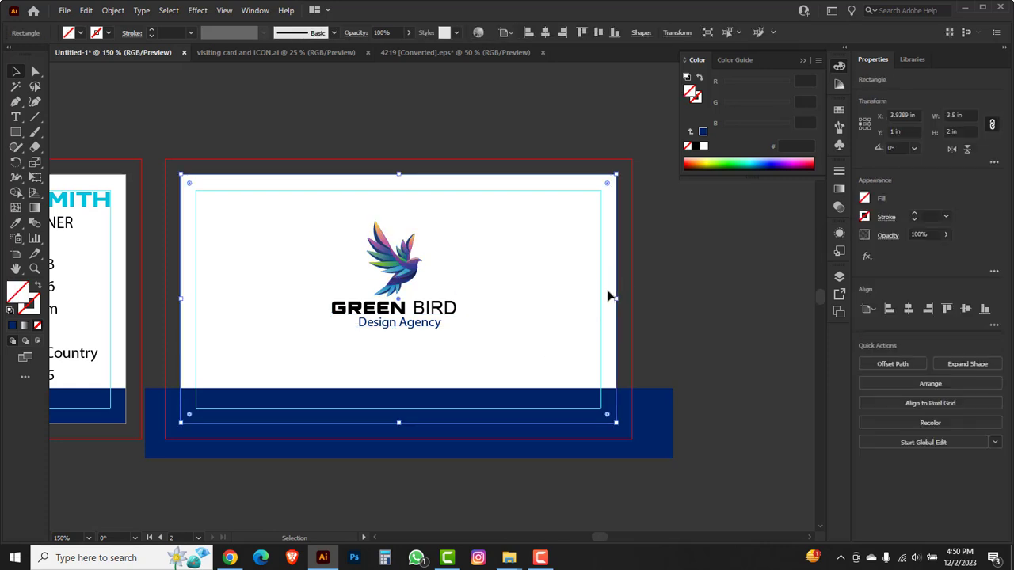
key(a)
key(ctrl+shift+a)
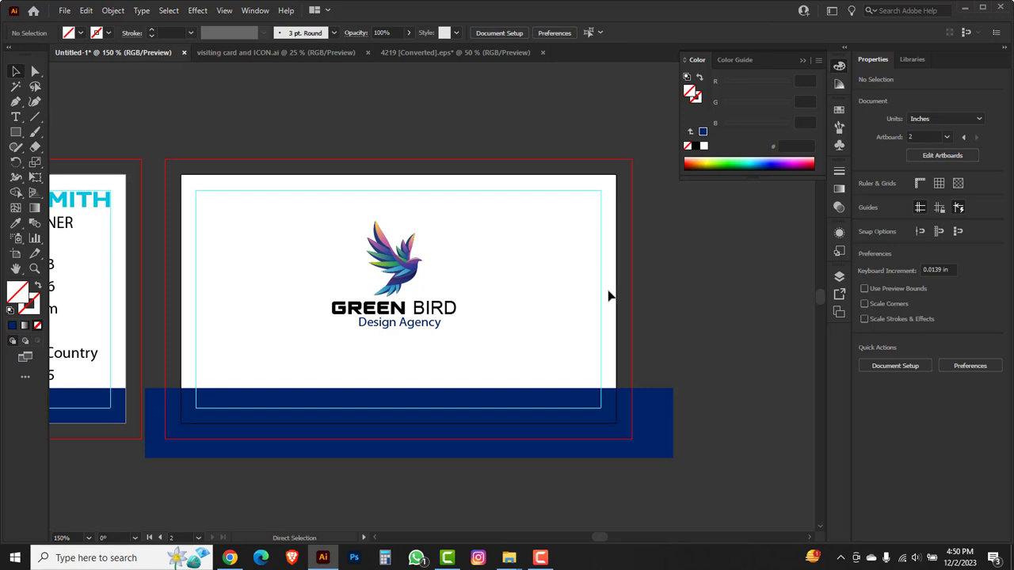
click(609, 296)
key(v)
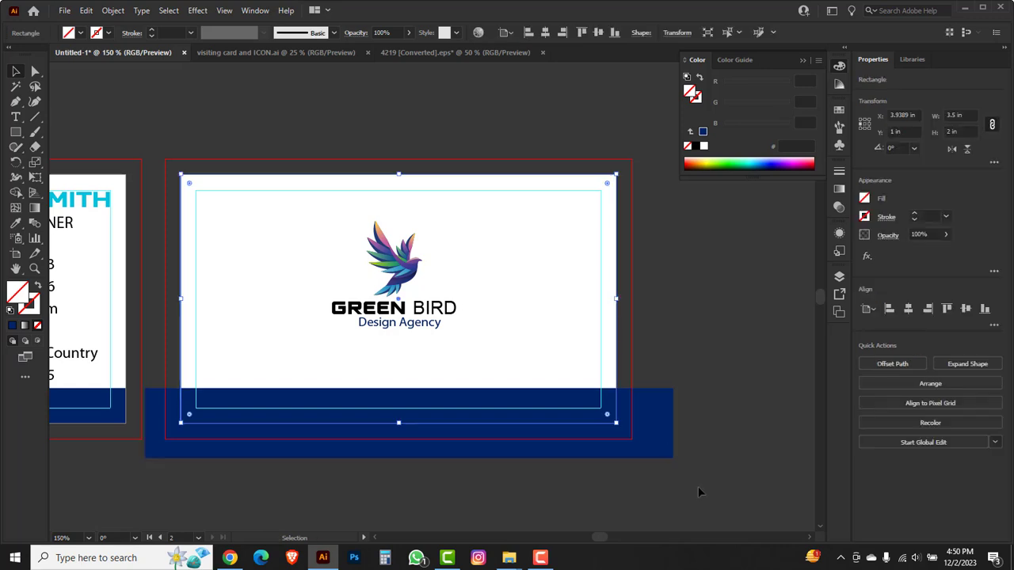
drag(151, 146, 243, 203)
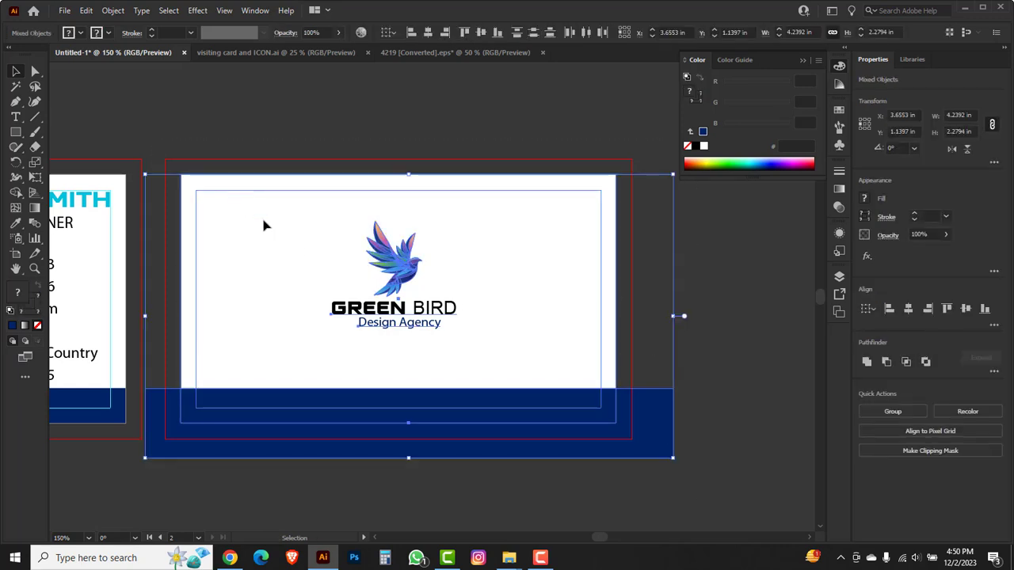
right_click(264, 226)
click(313, 331)
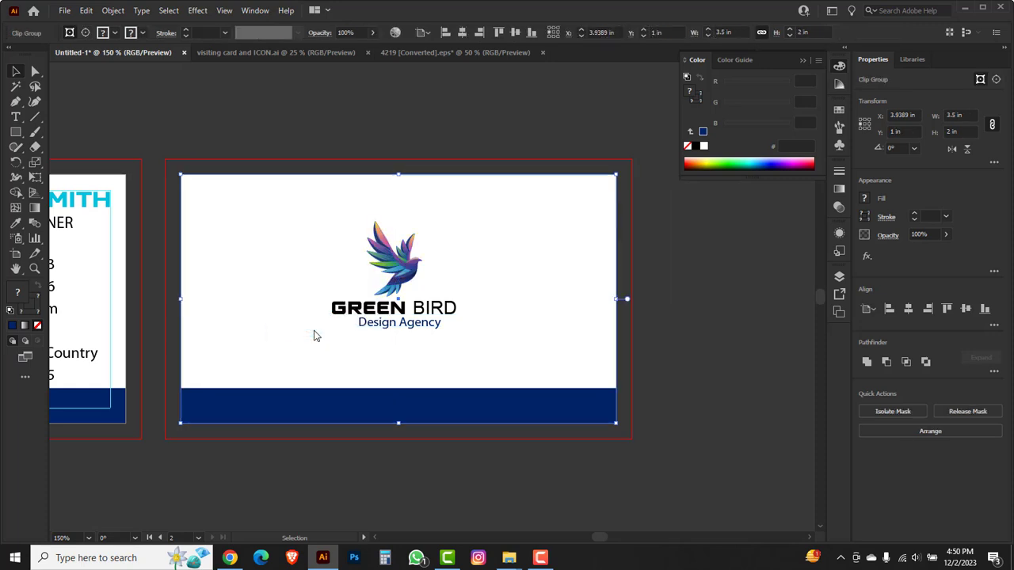
click(372, 119)
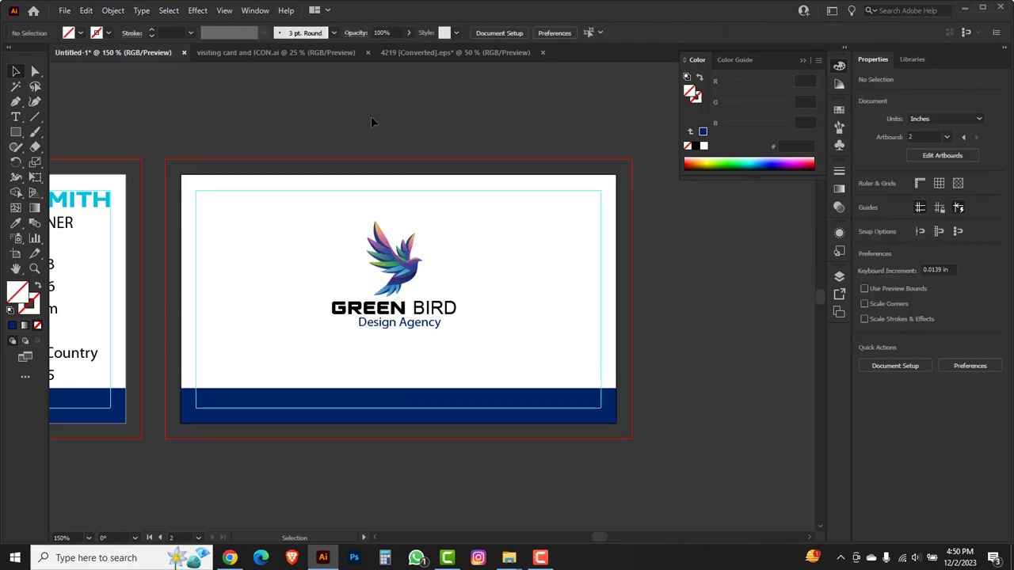
Step: Save the document as business card design.ai, then select and copy the front card's artwork
key(z)
alt+click(253, 260)
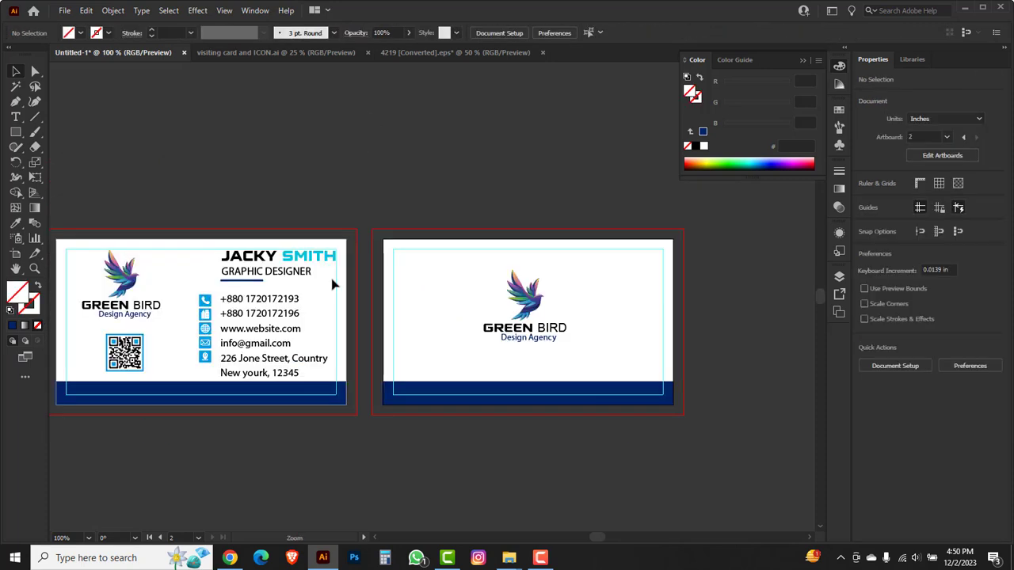
click(65, 10)
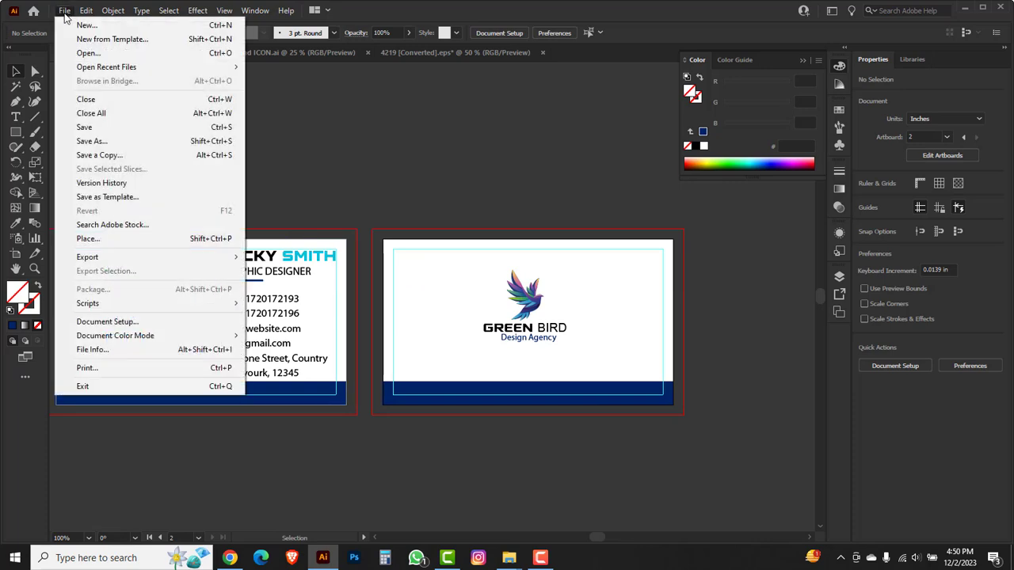
click(103, 141)
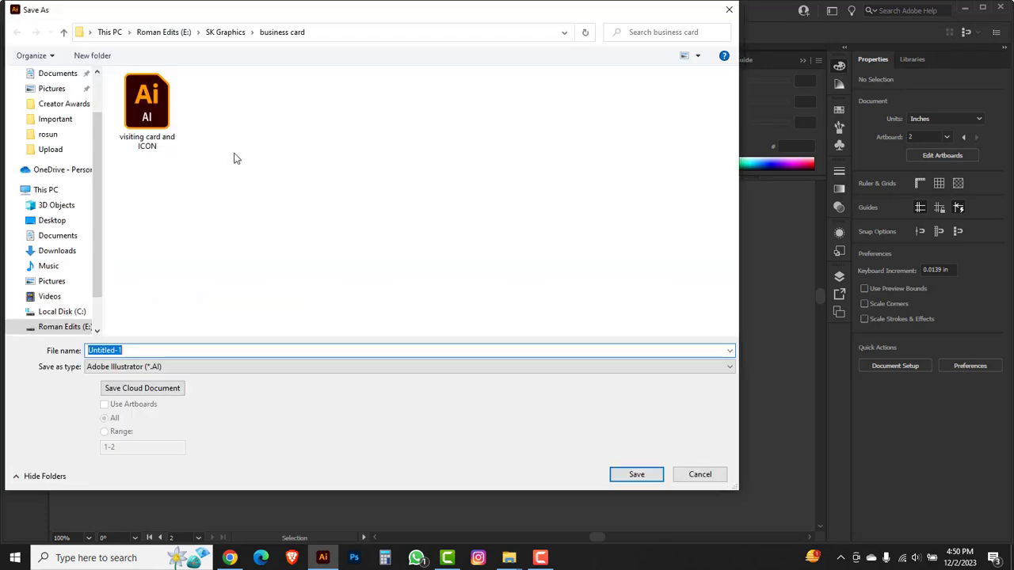
text(business card design)
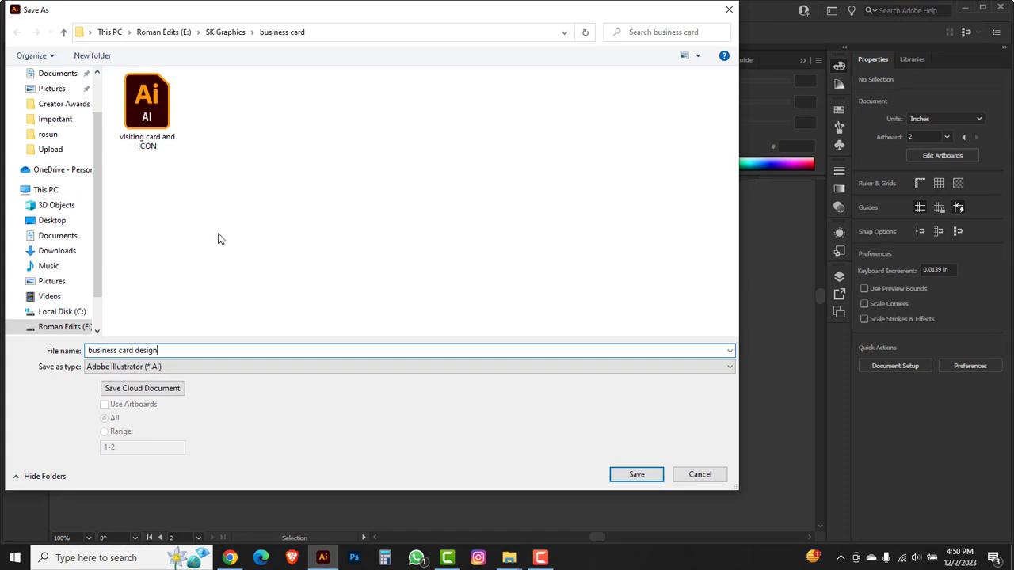
click(645, 476)
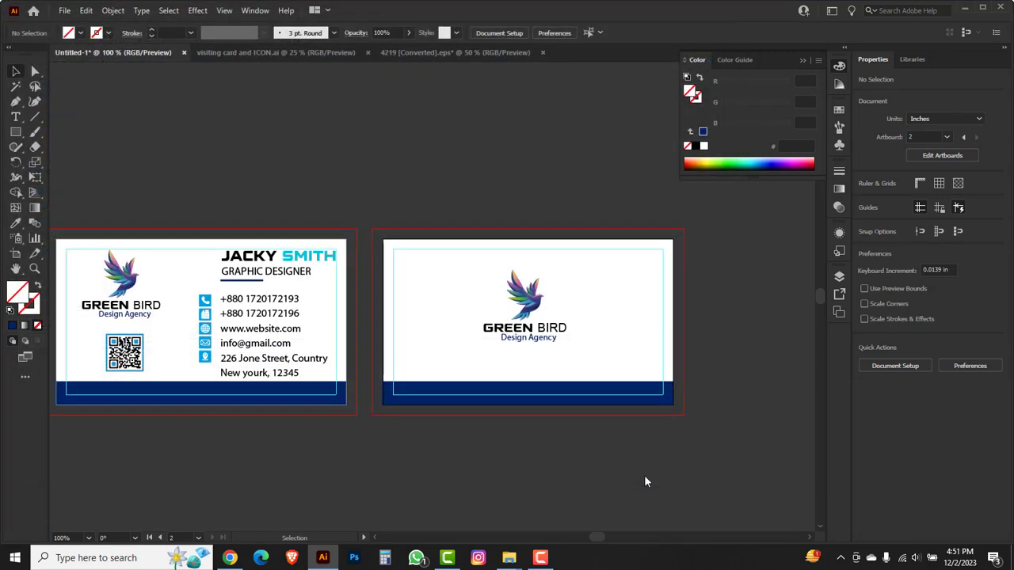
drag(117, 195, 425, 419)
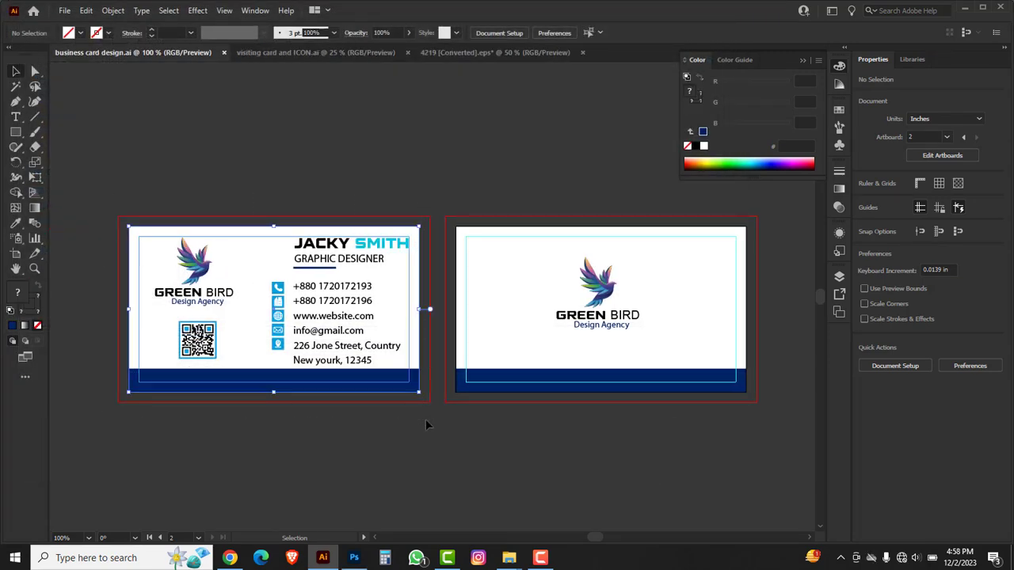
key(a)
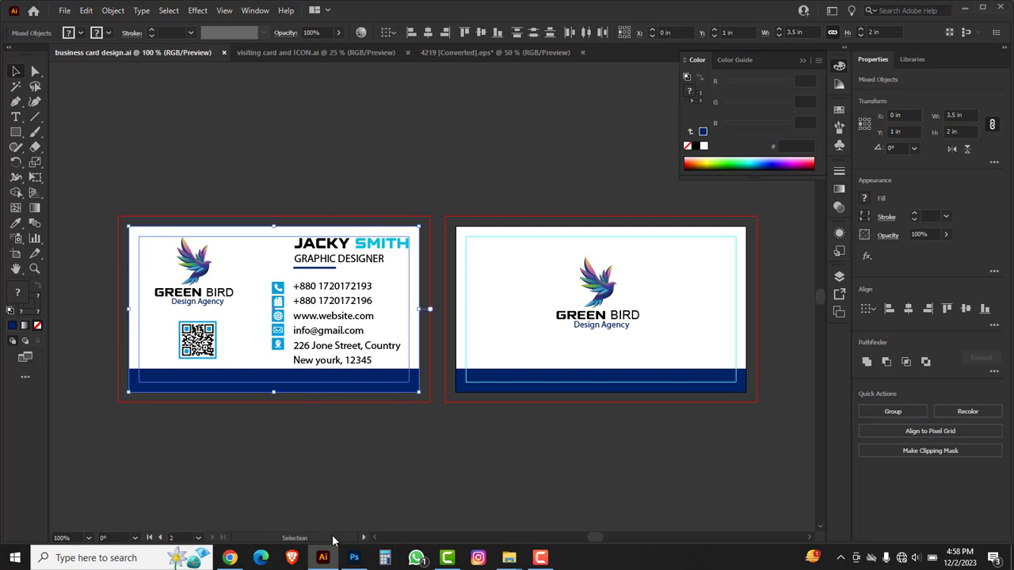
Step: Open the bus_10.psd business card mockup in Photoshop
click(355, 557)
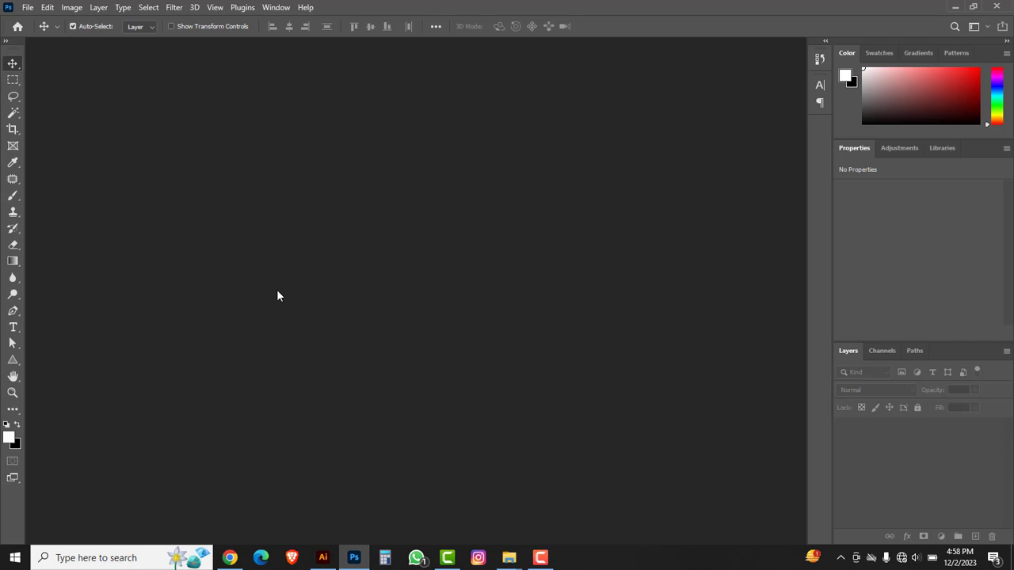
click(27, 7)
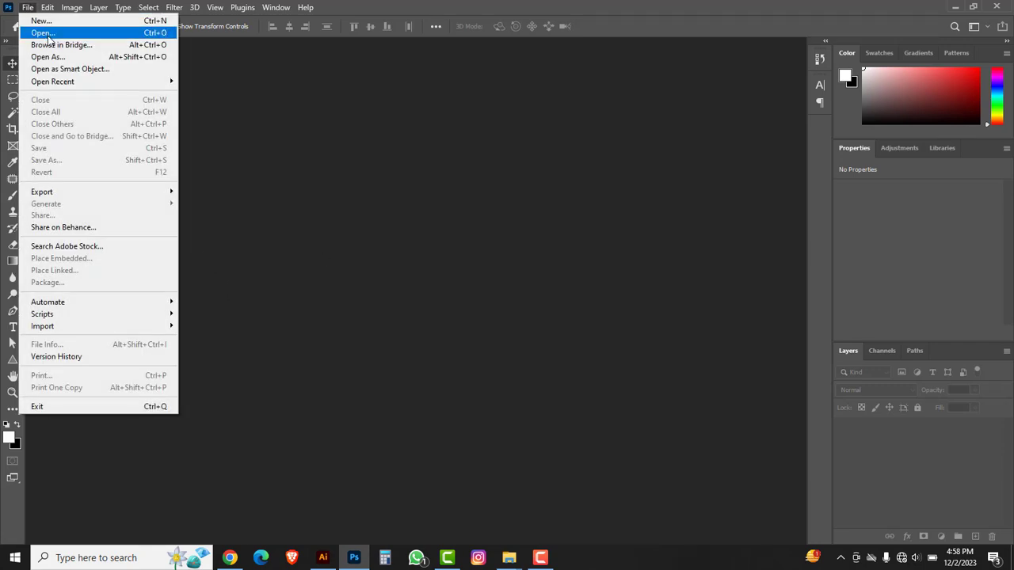
click(47, 27)
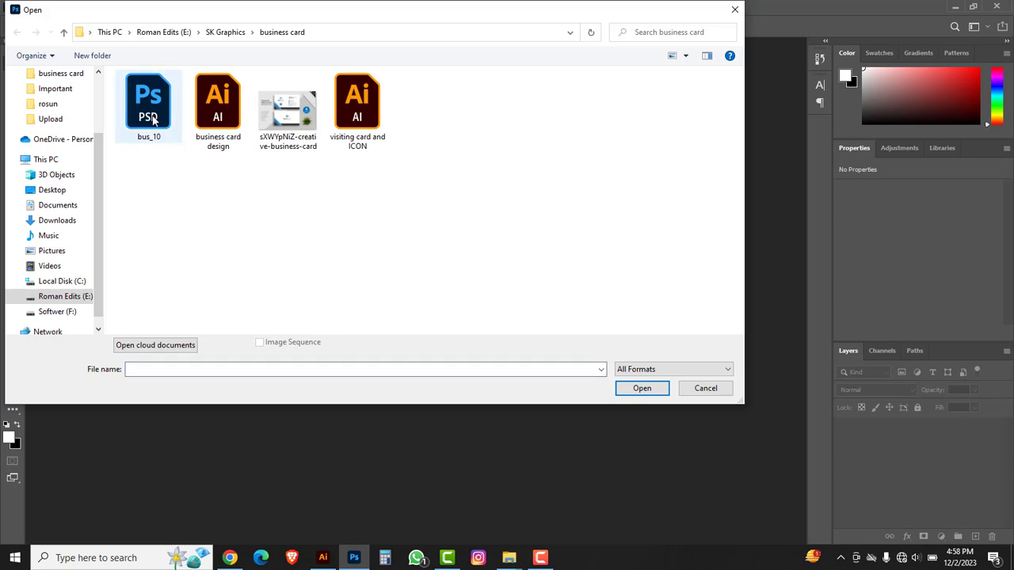
click(155, 118)
click(640, 389)
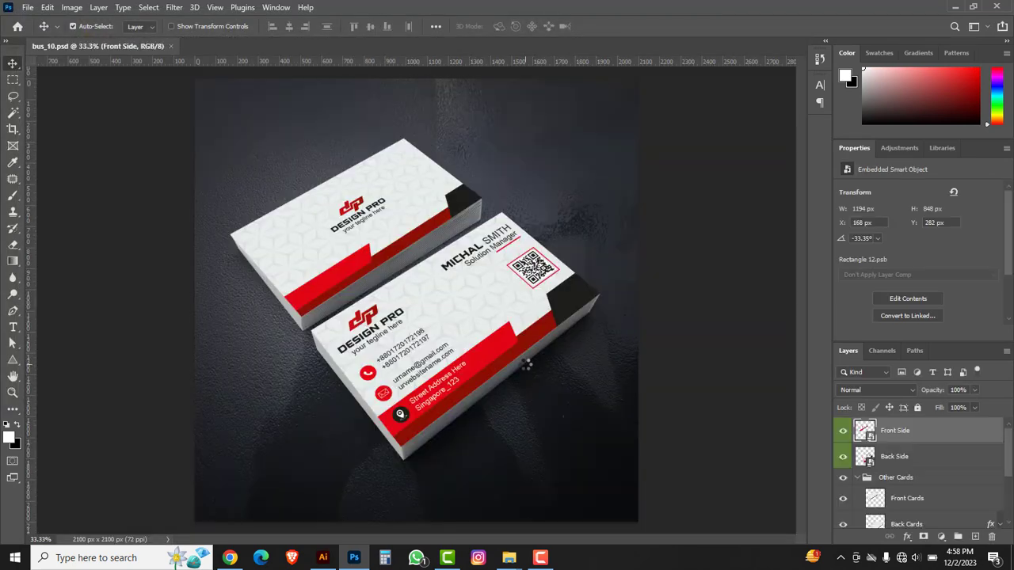
Step: Select the Back Side smart object layer inside the Back Cards group
click(463, 321)
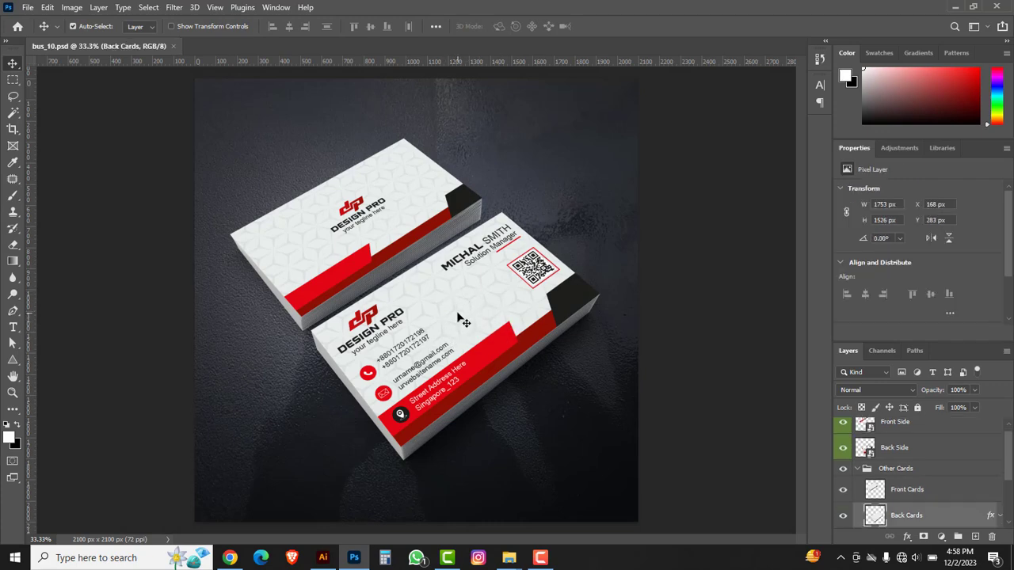
click(919, 449)
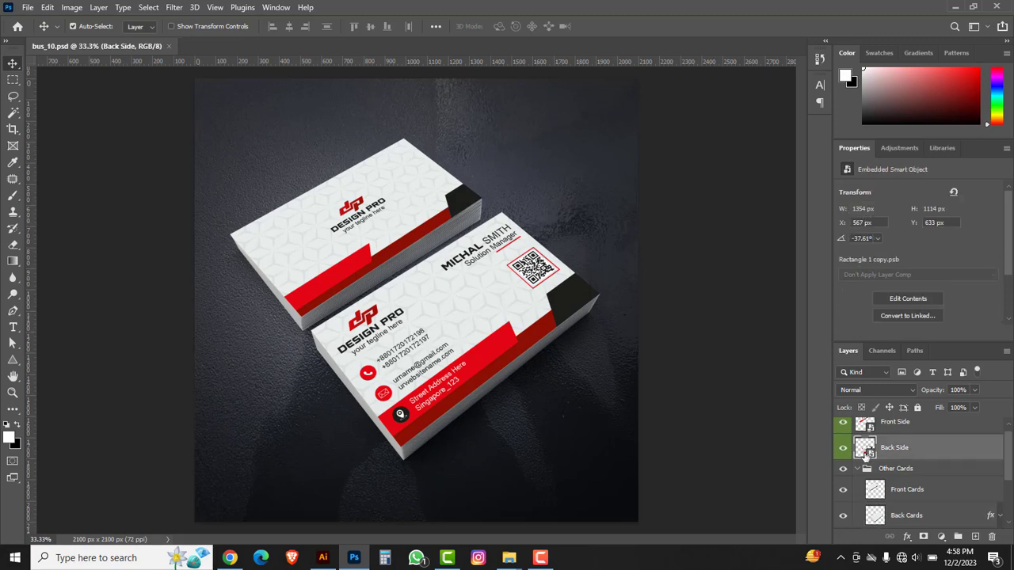
click(841, 450)
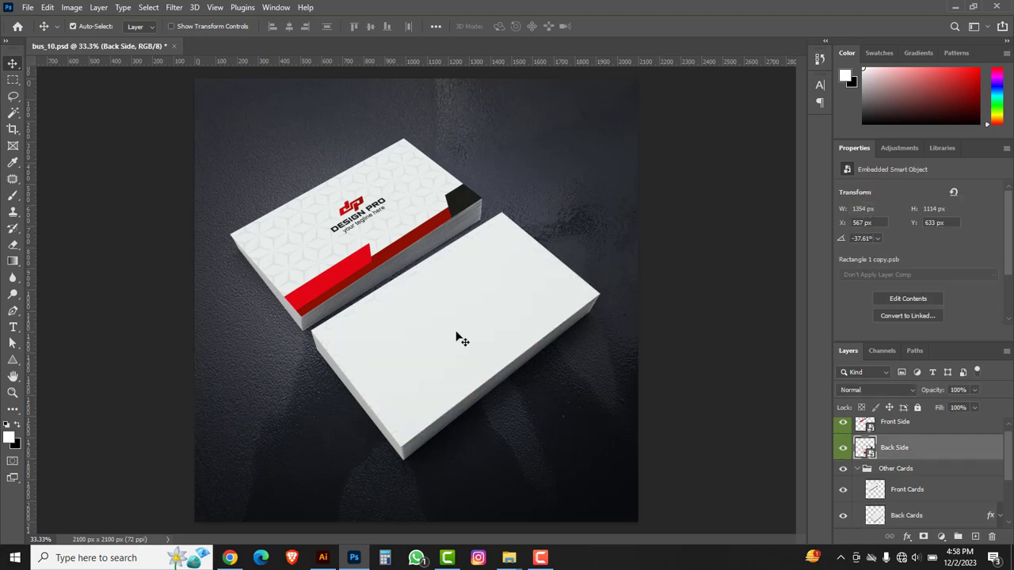
Step: Paste the Green Bird front design into the Back Side smart object over the hidden placeholder, enlarged to fill it
double_click(866, 449)
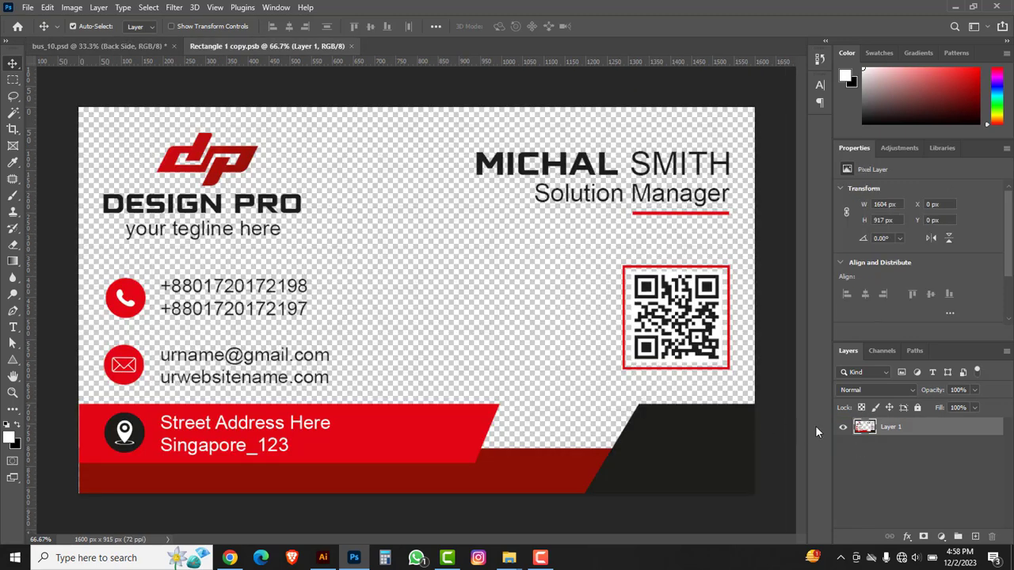
click(843, 428)
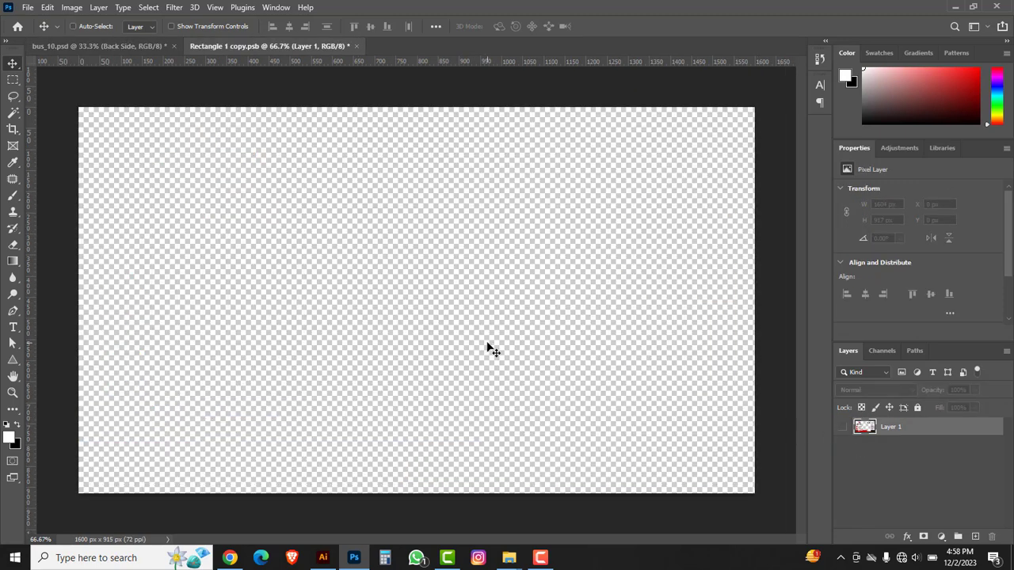
key(ctrl+v)
click(557, 150)
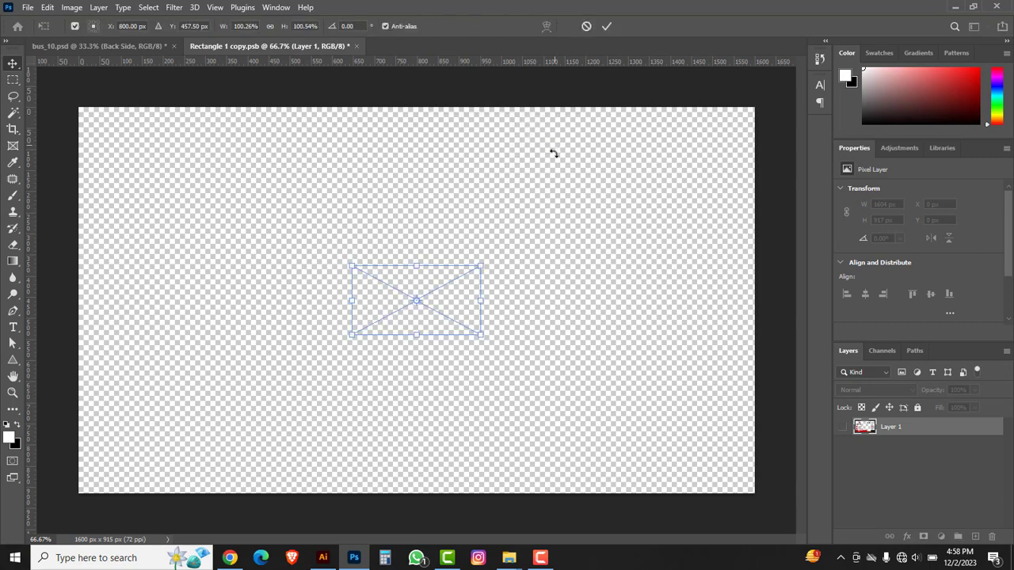
drag(647, 445, 787, 523)
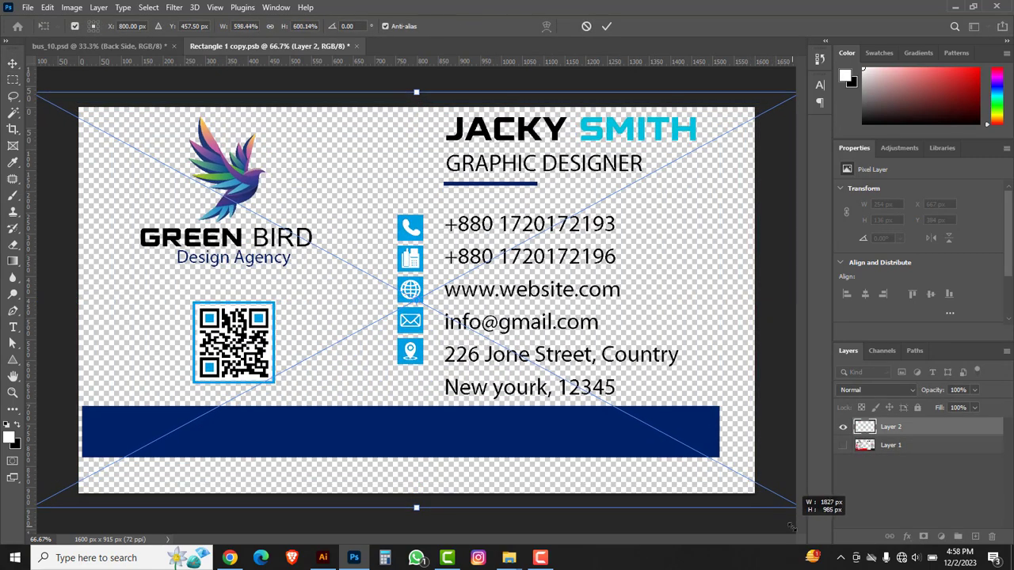
drag(786, 523, 787, 496)
key(Return)
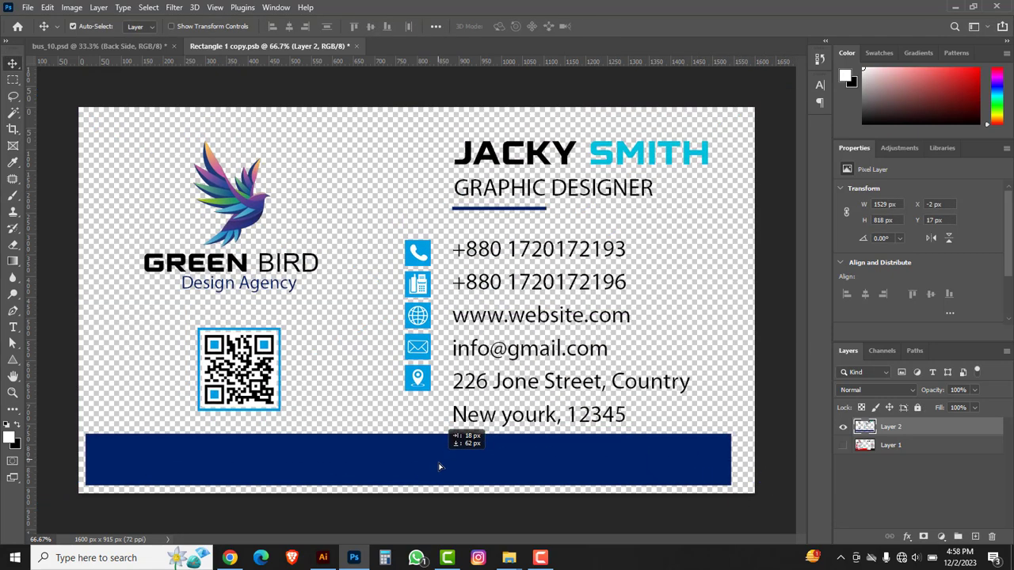
Step: Fine-tune the pasted card's size and position, save Rectangle 1 copy.psb, and return to bus_10.psd
drag(430, 446, 429, 473)
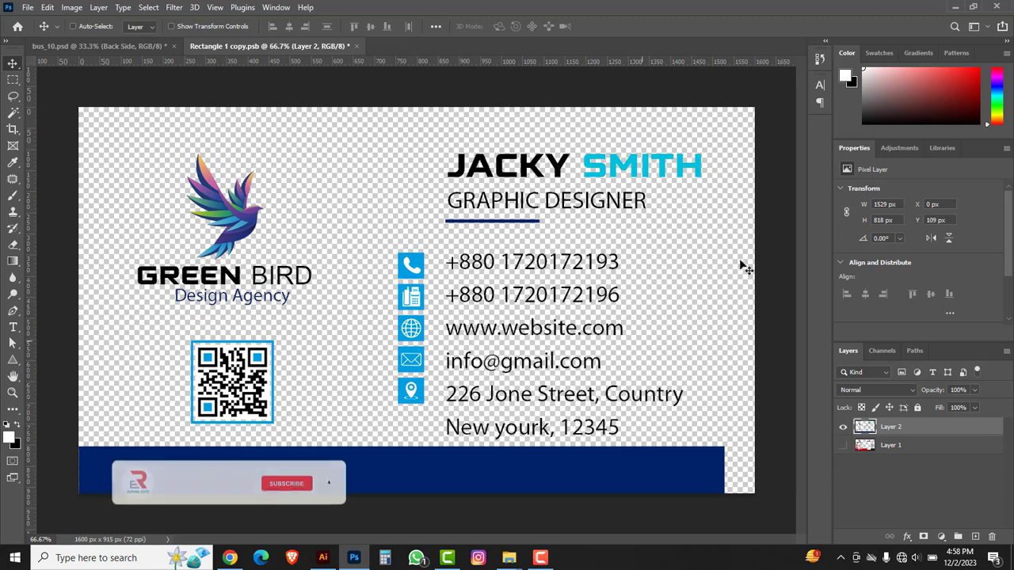
key(ctrl+t)
drag(726, 150, 755, 135)
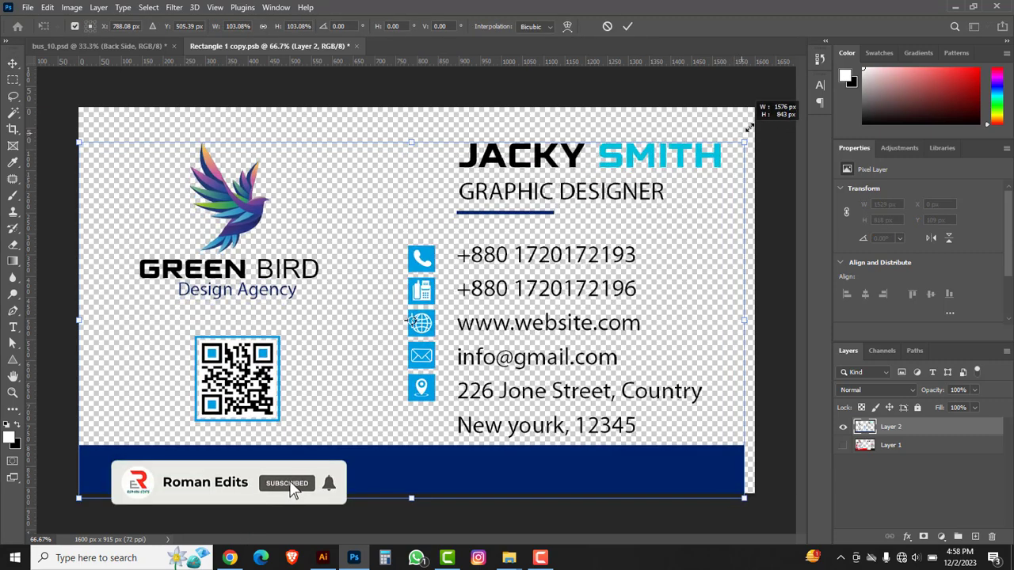
drag(592, 428, 587, 422)
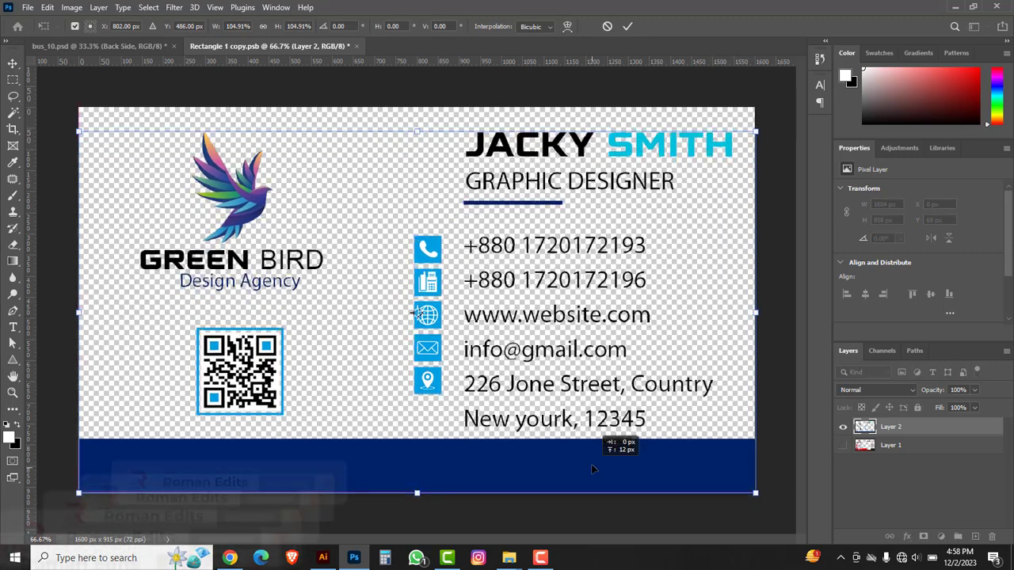
key(Return)
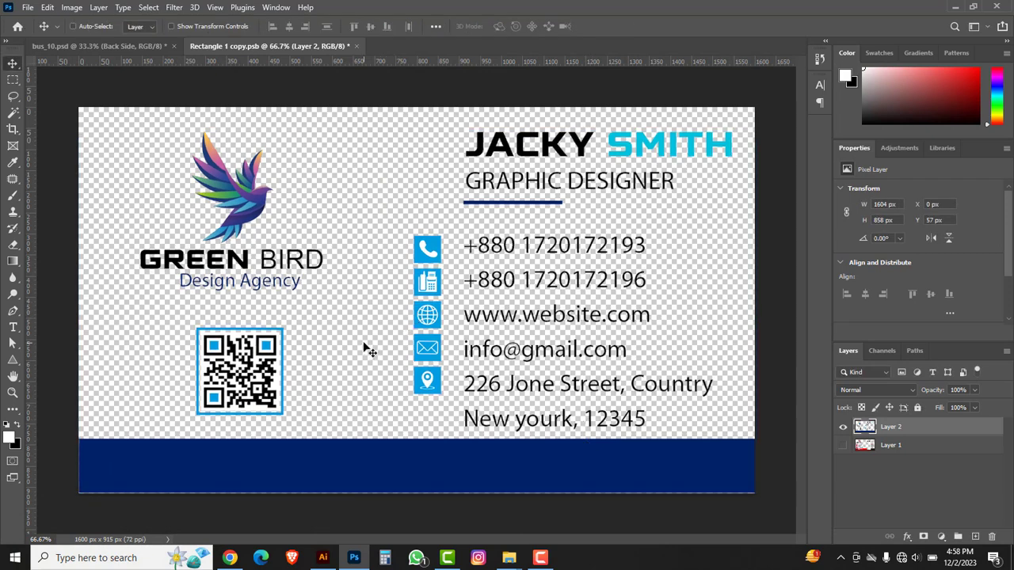
key(ctrl+s)
click(137, 47)
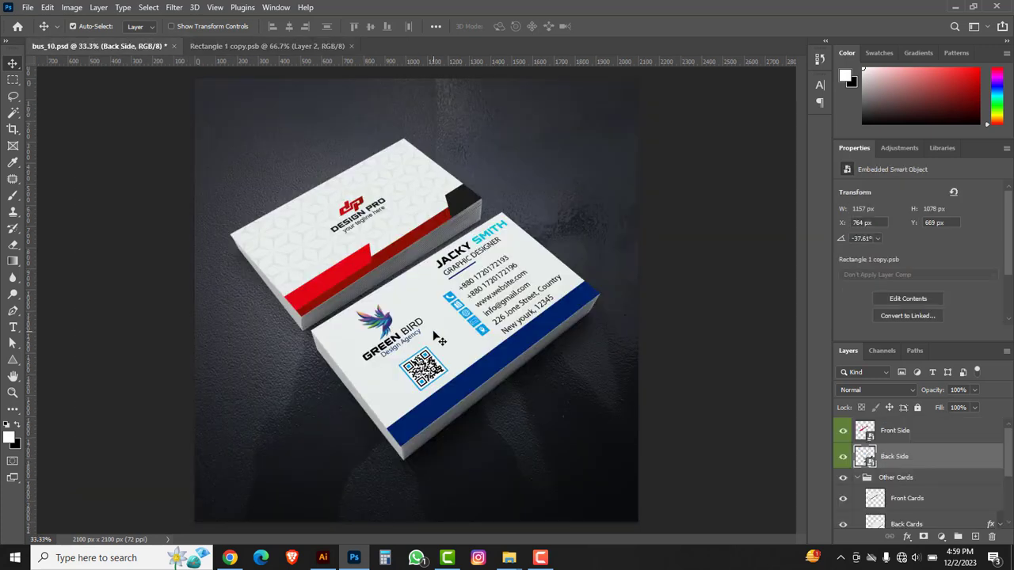
Step: Select the logo-only Green Bird card design in Illustrator, then go back to Photoshop
click(323, 558)
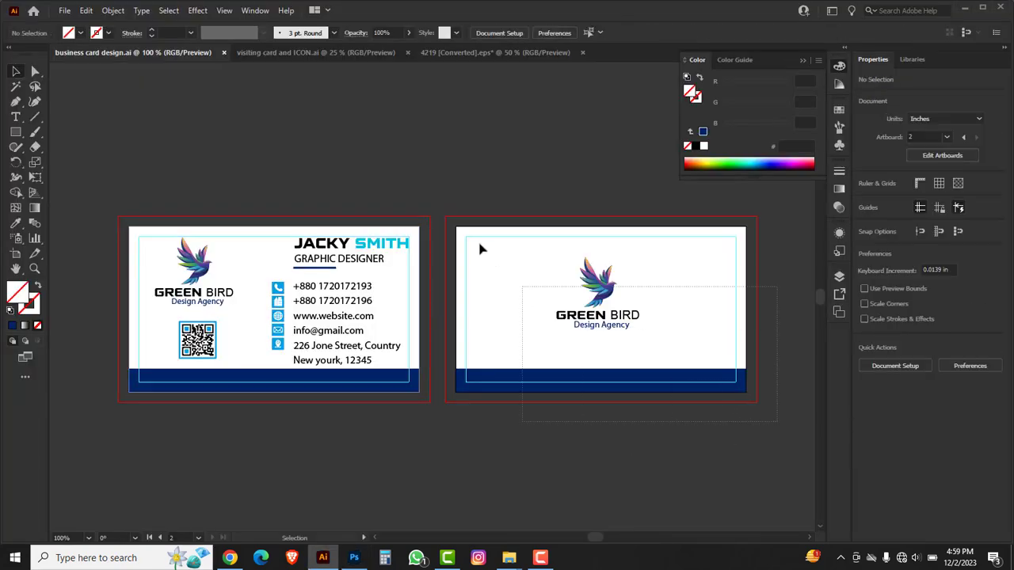
drag(779, 428, 447, 196)
key(v)
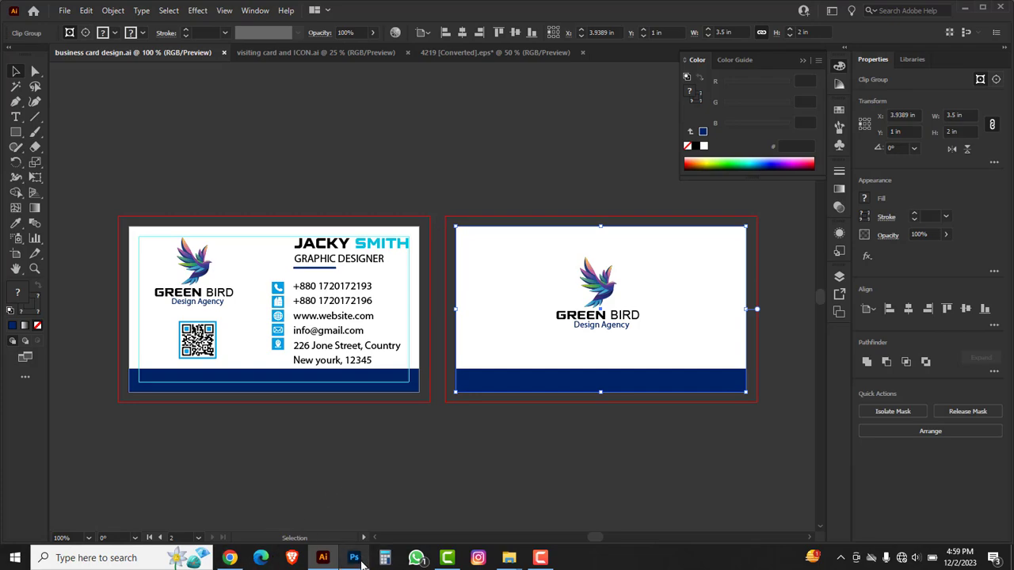
click(353, 558)
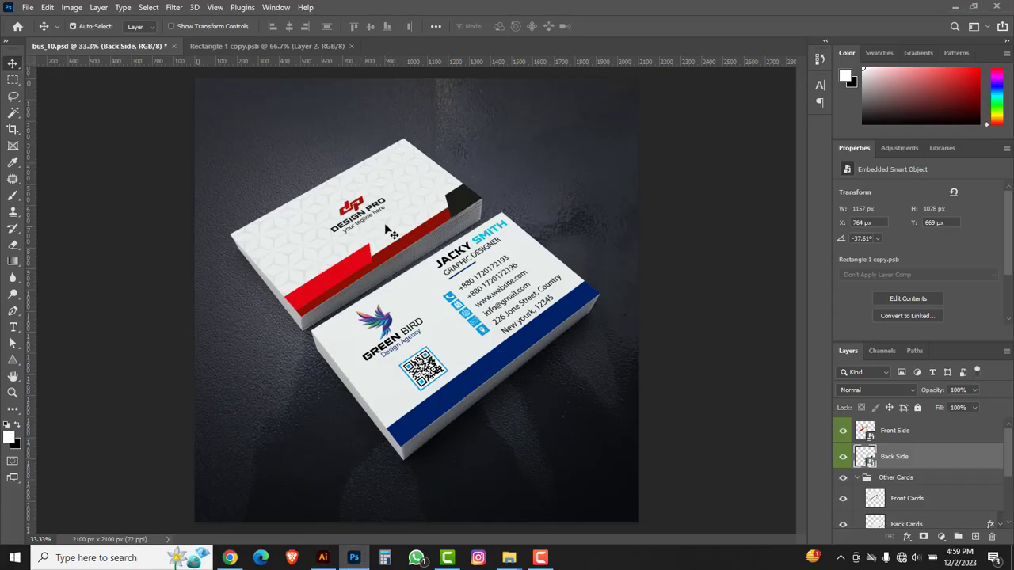
Step: In the Front Side smart object, hide the Design Pro layer and paste the logo design as pixels, enlarged
click(907, 498)
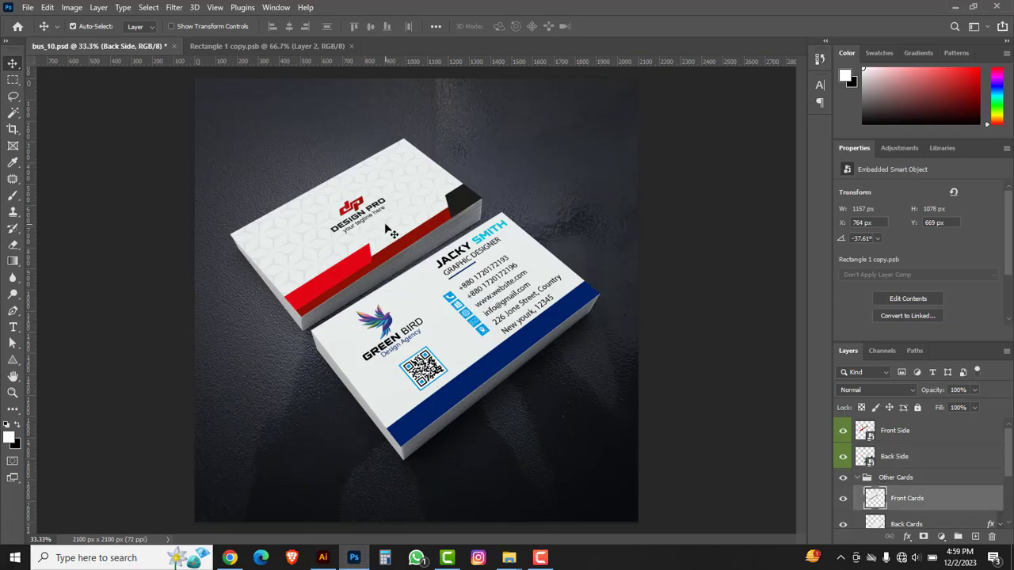
click(897, 432)
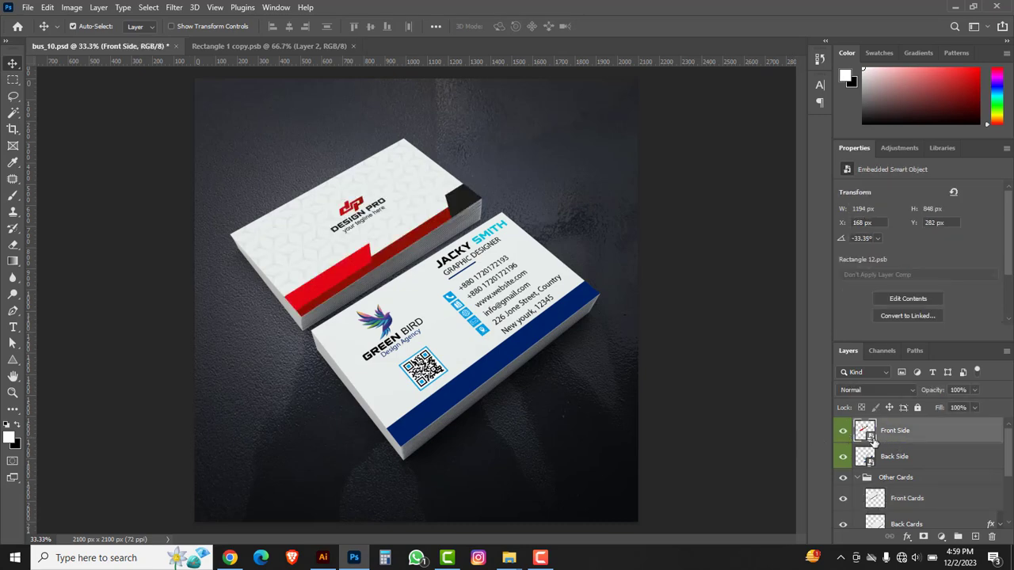
double_click(864, 431)
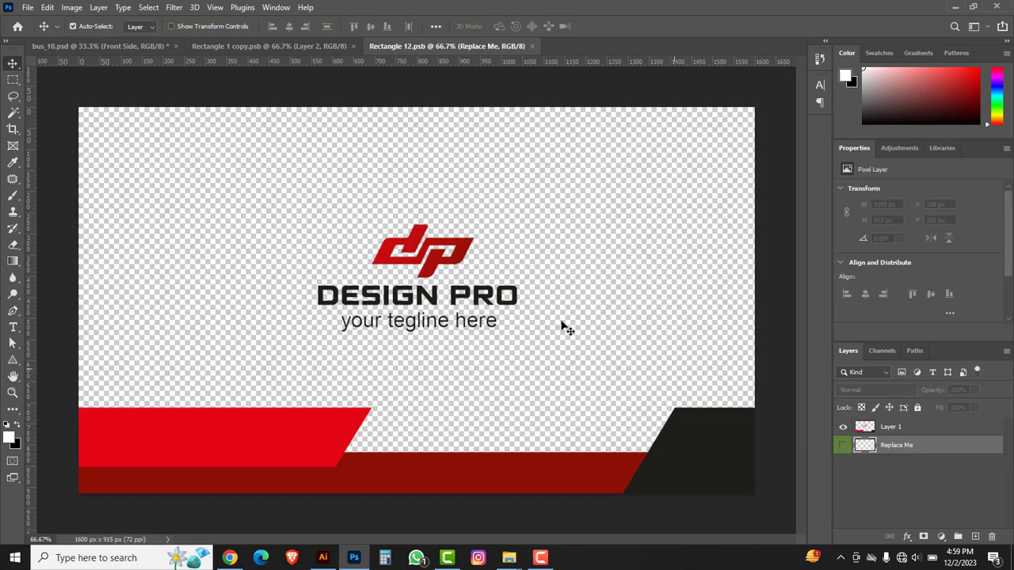
click(843, 427)
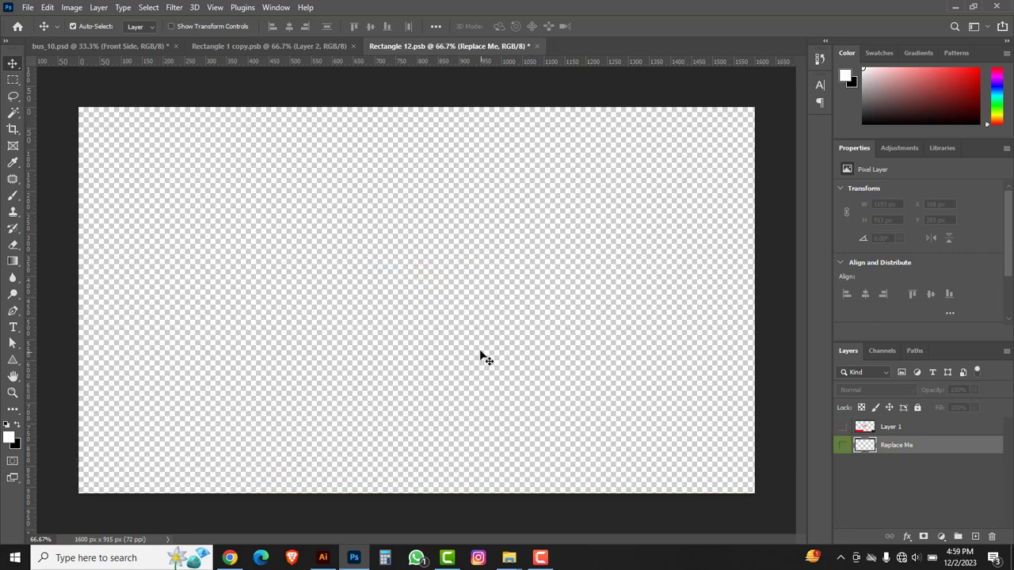
key(ctrl+v)
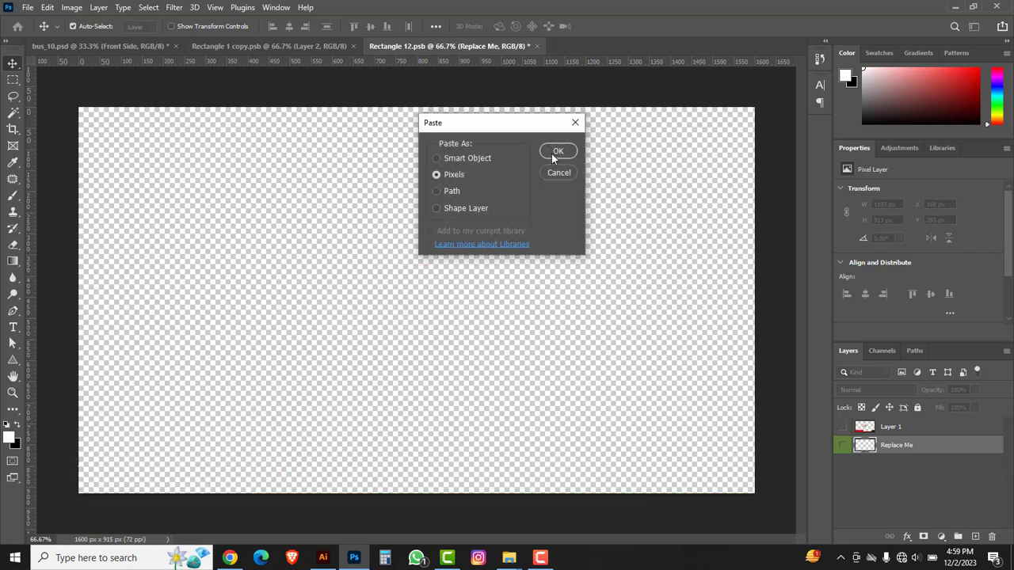
click(557, 151)
mouse_move(484, 338)
mouse_down()
mouse_move(805, 529)
mouse_move(811, 521)
mouse_up()
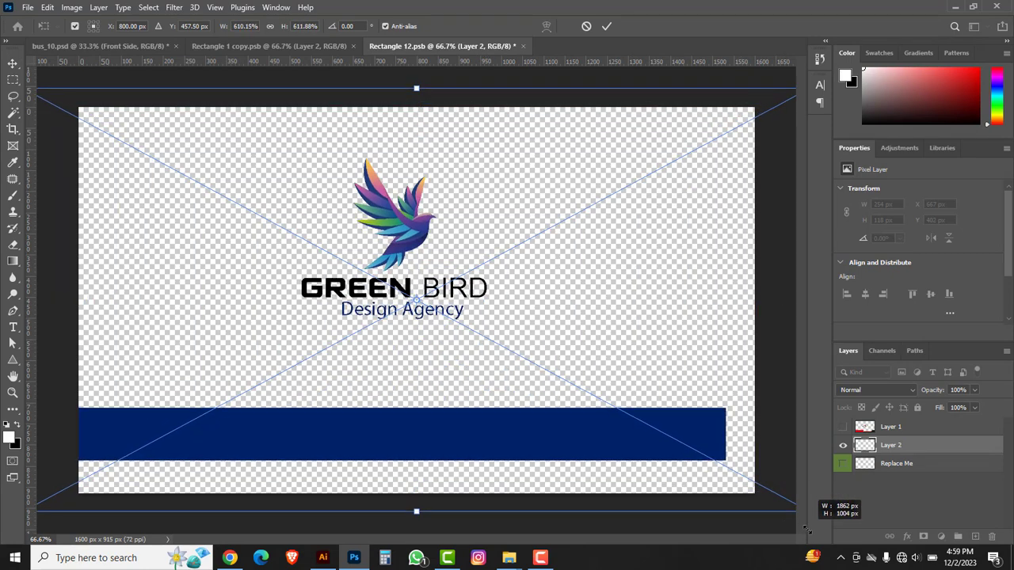
key(Return)
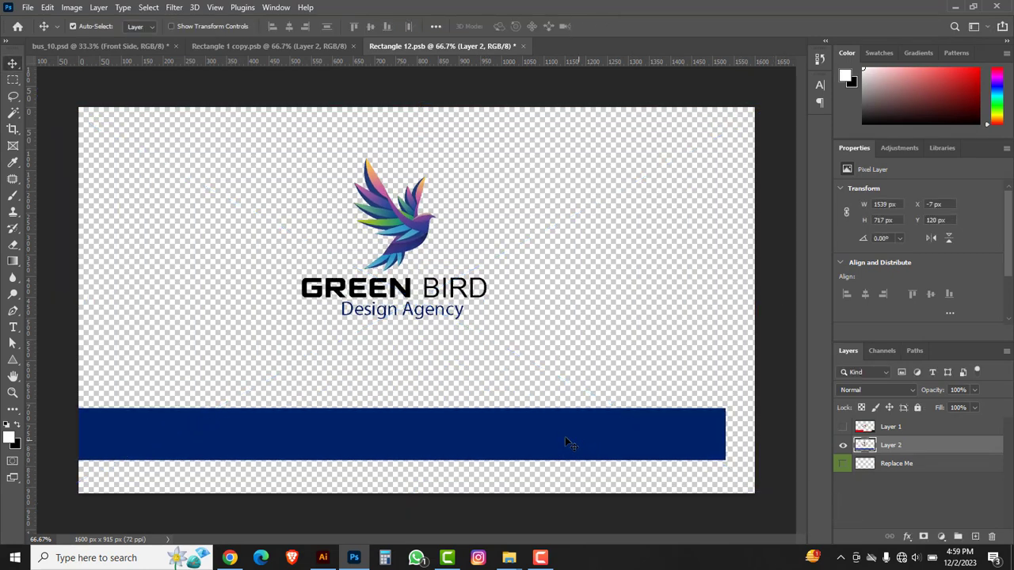
Step: Lower the logo design and stretch it to the full card width, then save and return to bus_10.psd
mouse_move(565, 437)
mouse_down()
mouse_move(559, 475)
mouse_move(588, 467)
mouse_up()
key(ctrl+t)
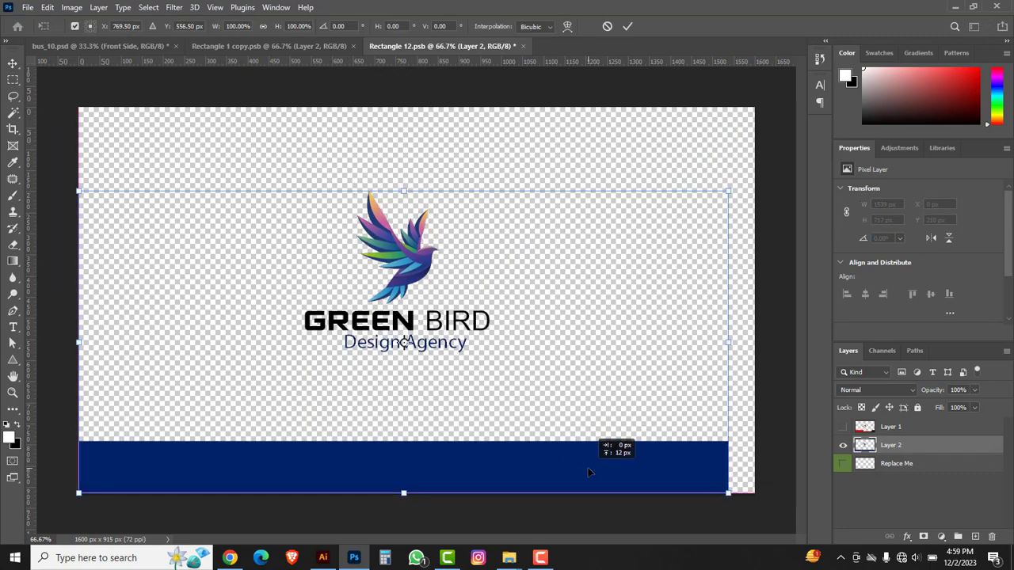
drag(727, 197, 751, 180)
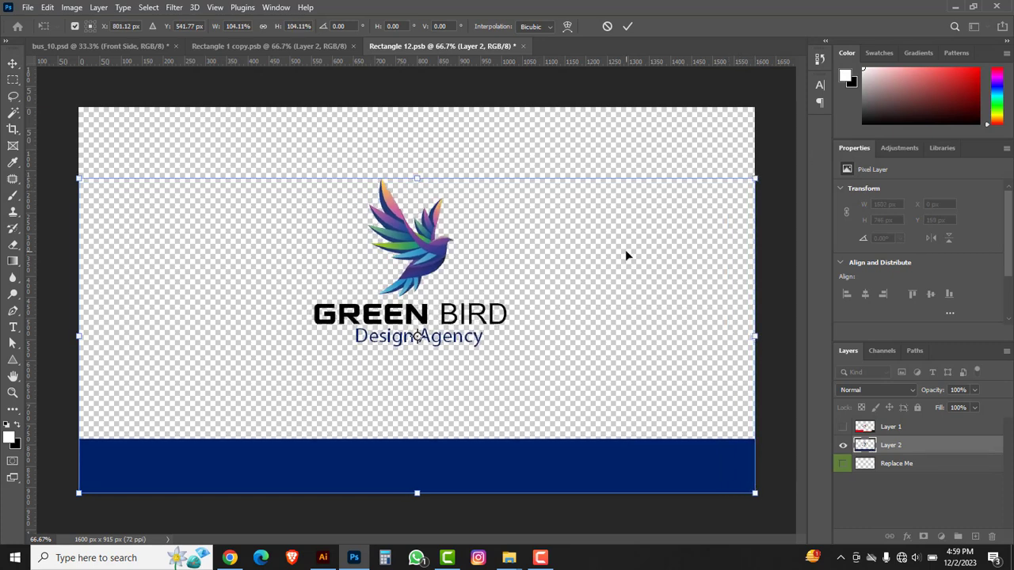
key(Return)
key(ctrl+s)
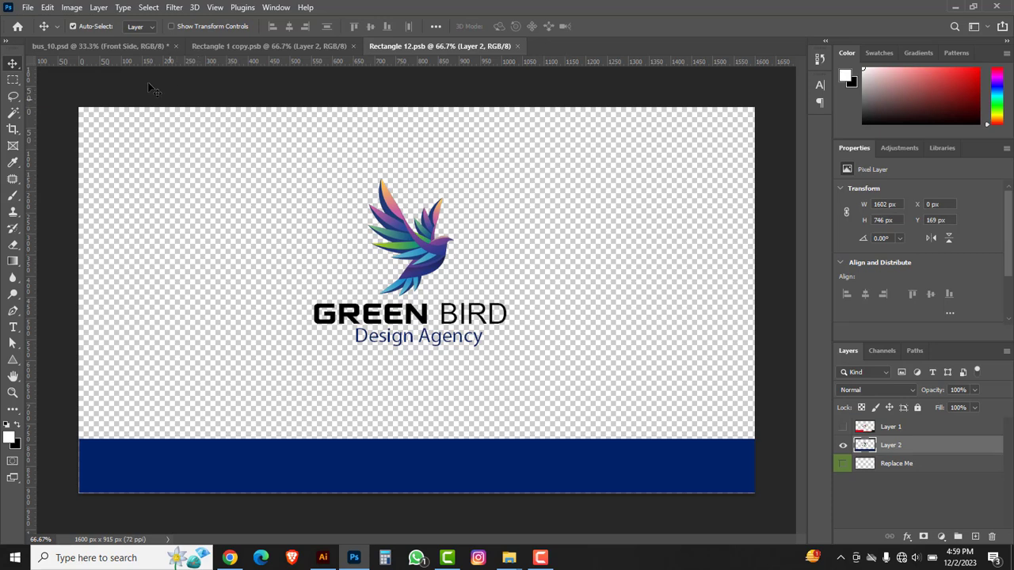
click(105, 48)
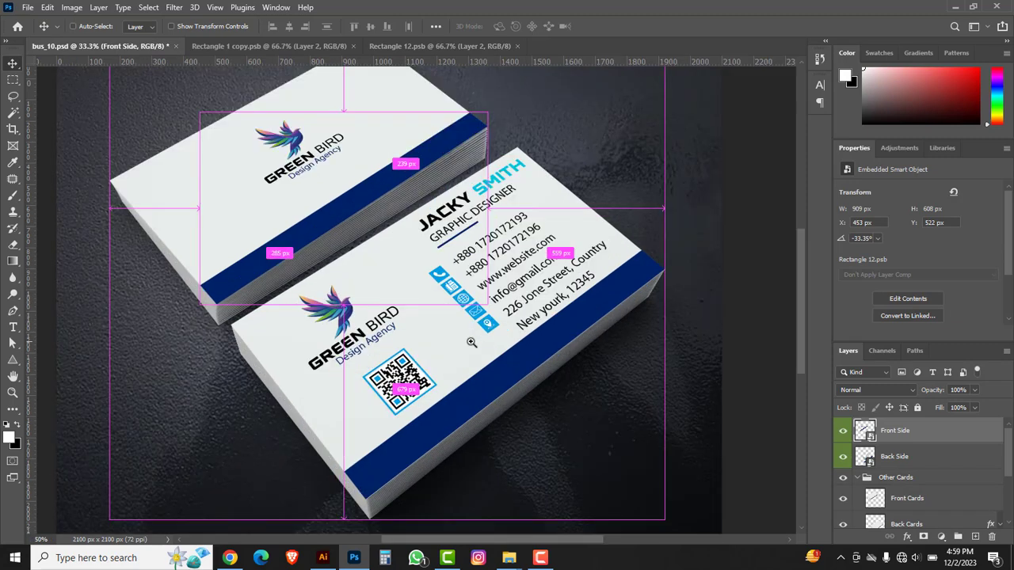
ctrl+click(472, 343)
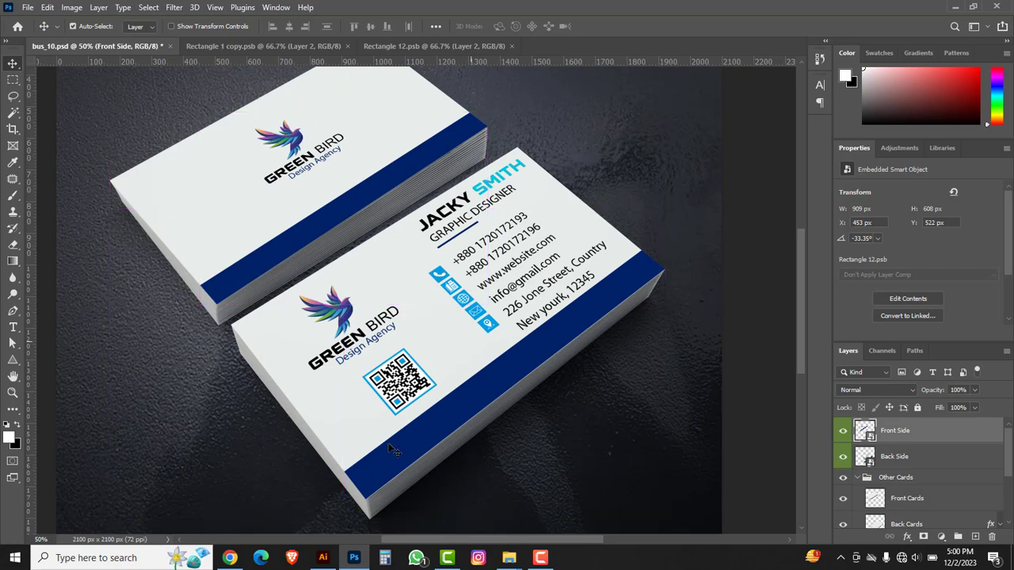
click(323, 557)
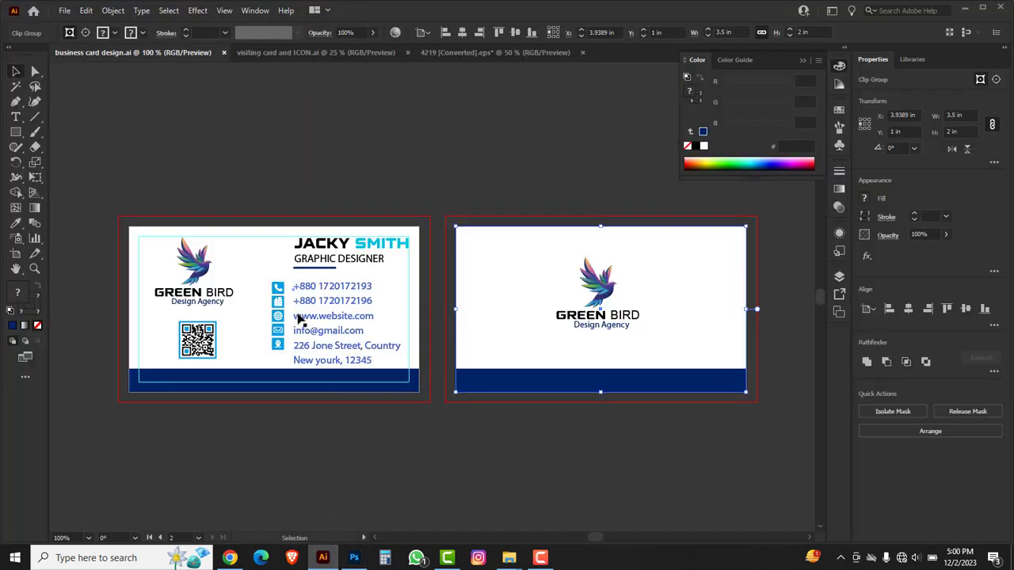
key(Tab)
key(ctrl+equal)
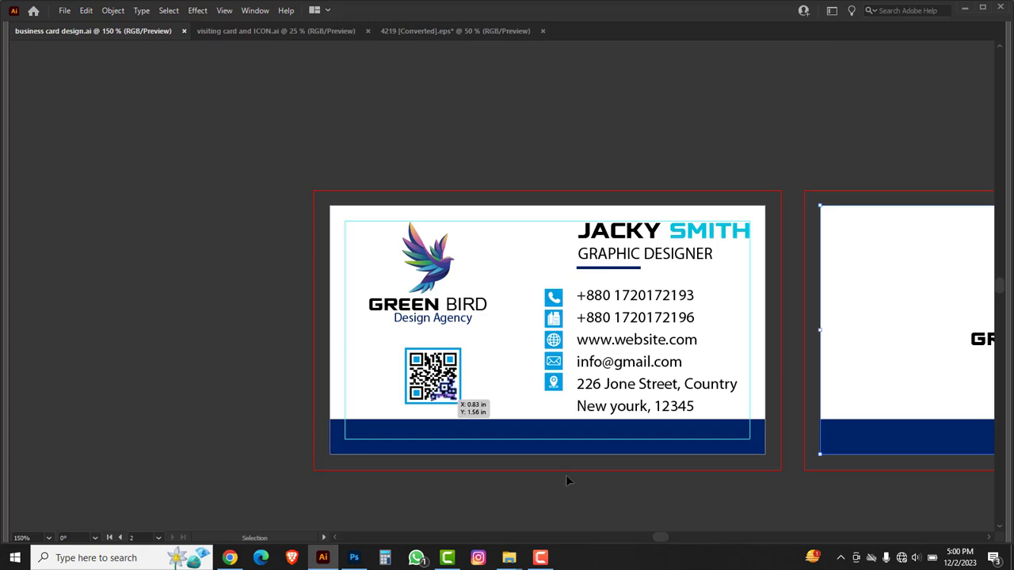
scroll(673, 491, right, 5)
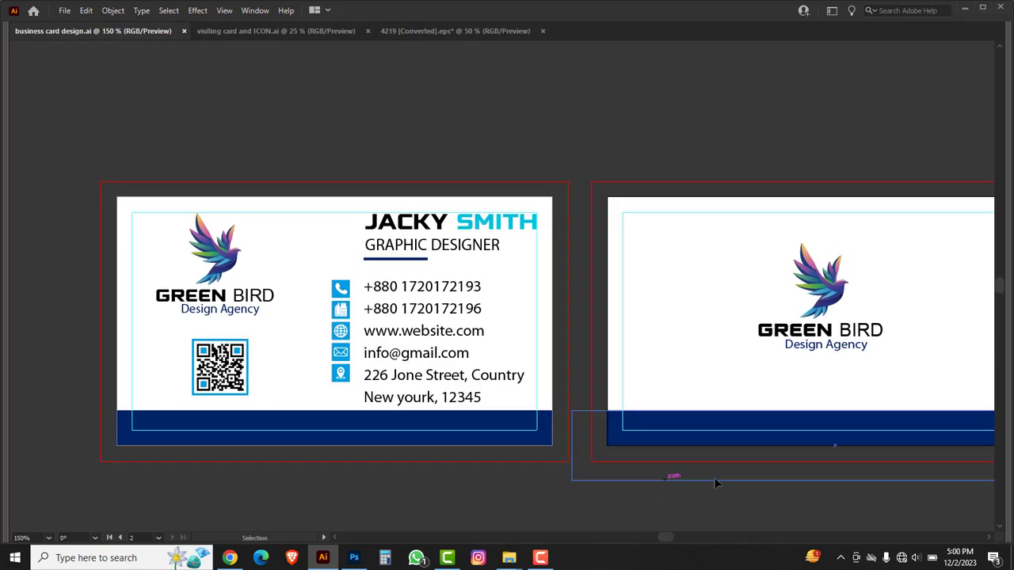
scroll(689, 480, right, 1)
scroll(555, 481, right, 1)
click(354, 558)
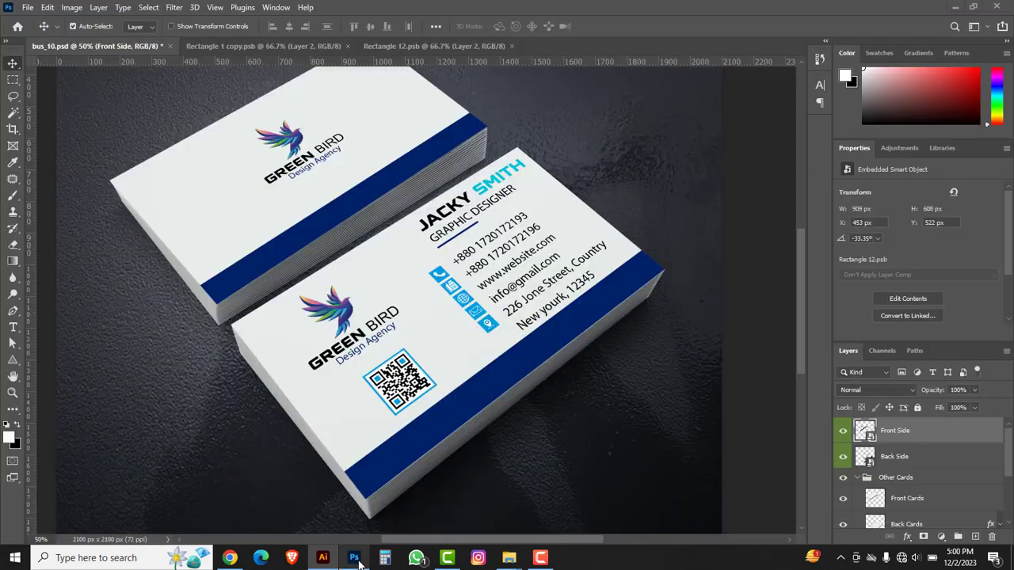
click(406, 338)
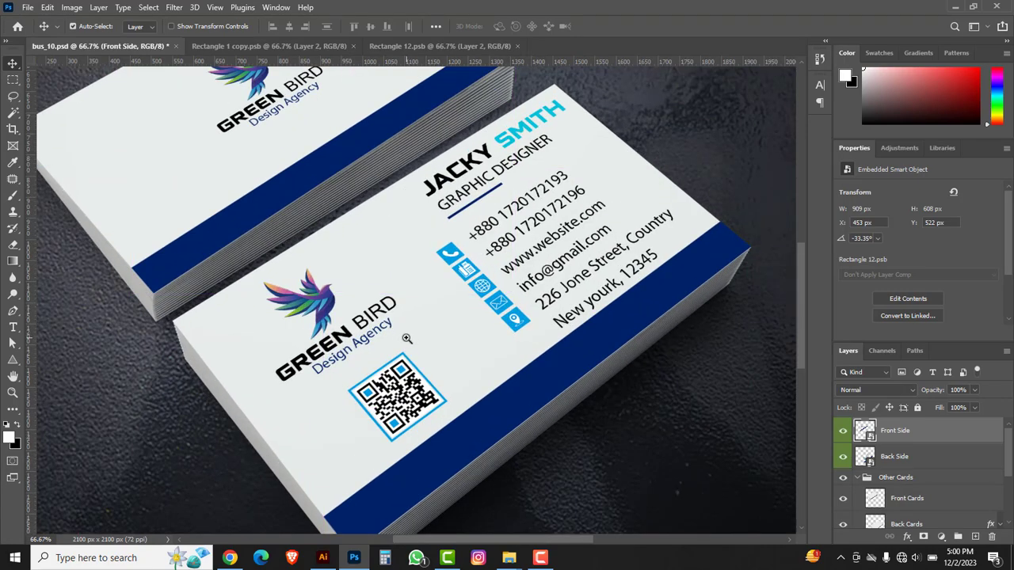
scroll(434, 386, down, 2)
scroll(443, 372, up, 4)
scroll(452, 357, up, 1)
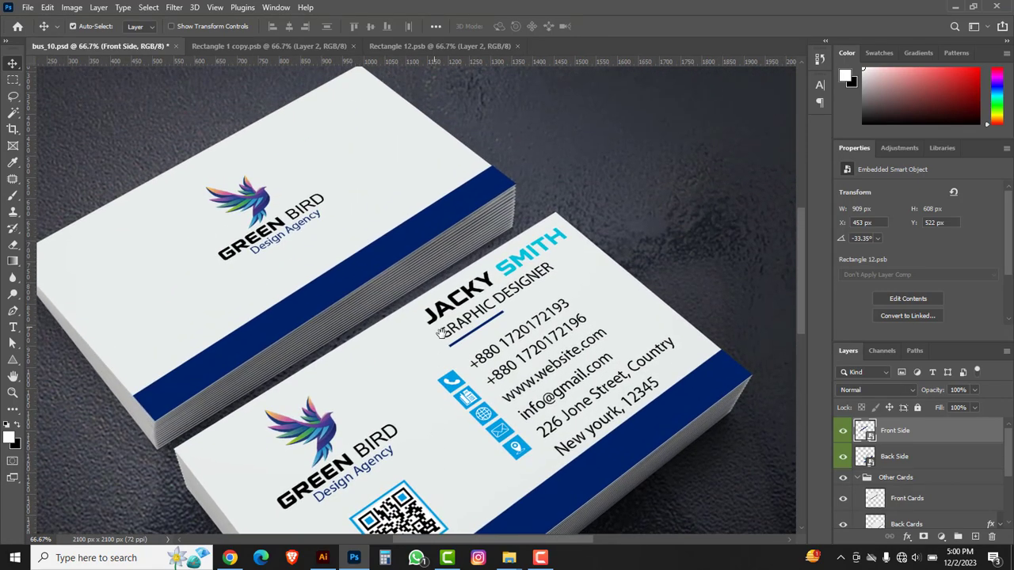
scroll(452, 351, left, 2)
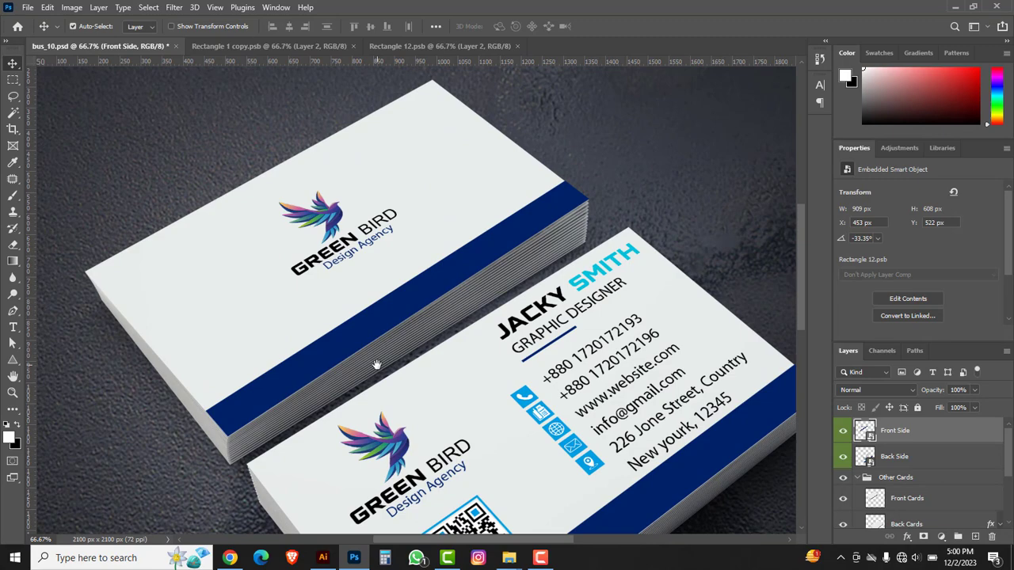
scroll(453, 389, down, 2)
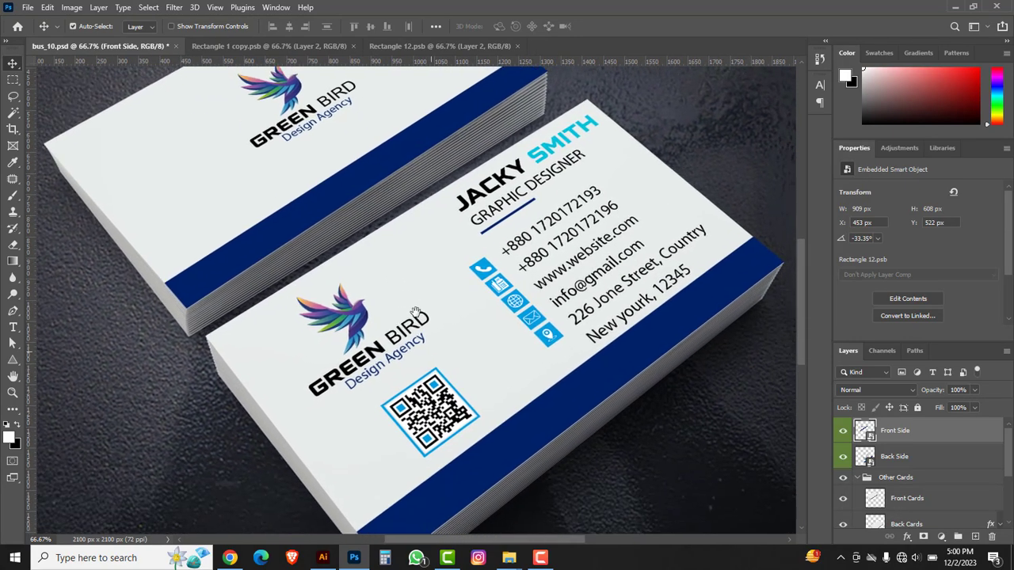
scroll(461, 346, up, 2)
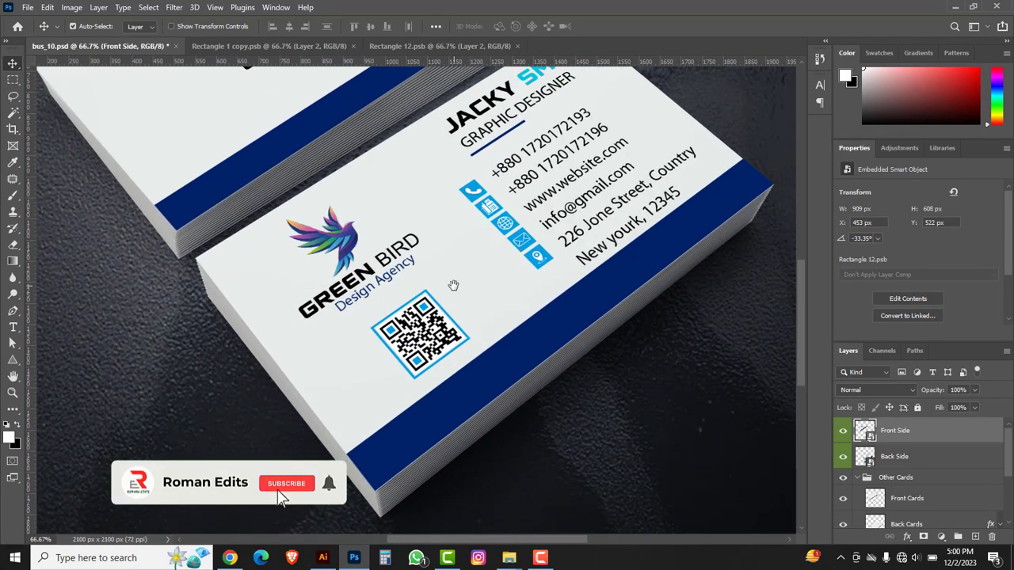